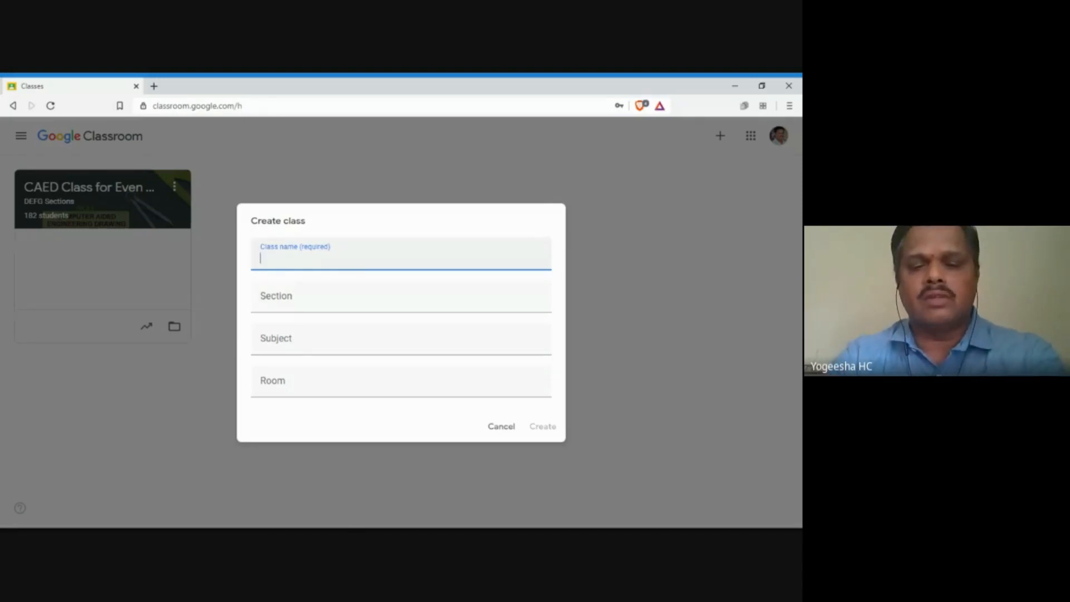
Step: Abandon the new-class form after entering 'Project', so no class is created
text(Project)
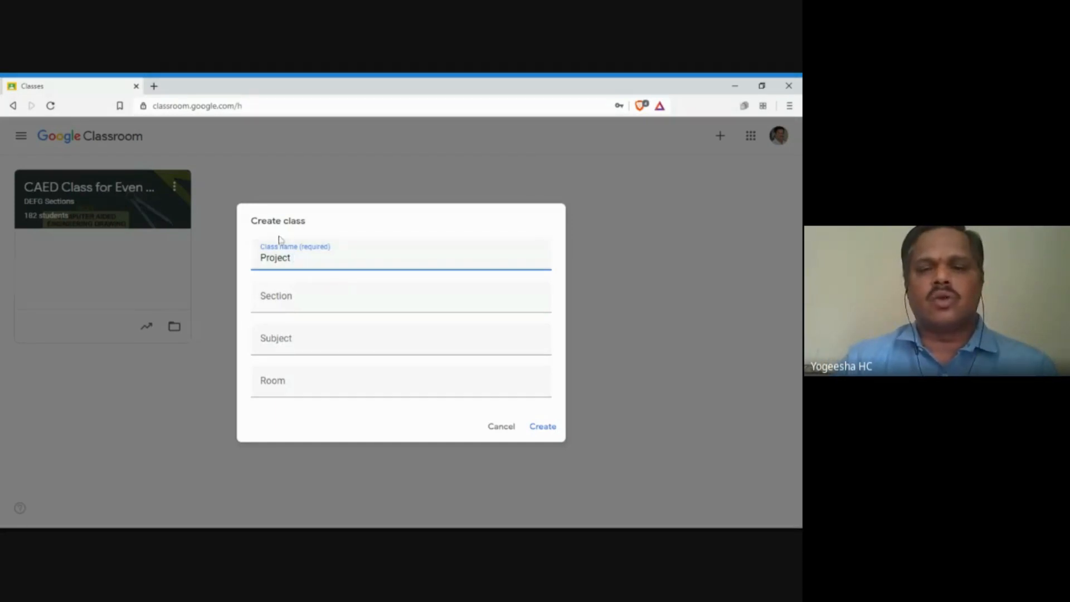
click(505, 427)
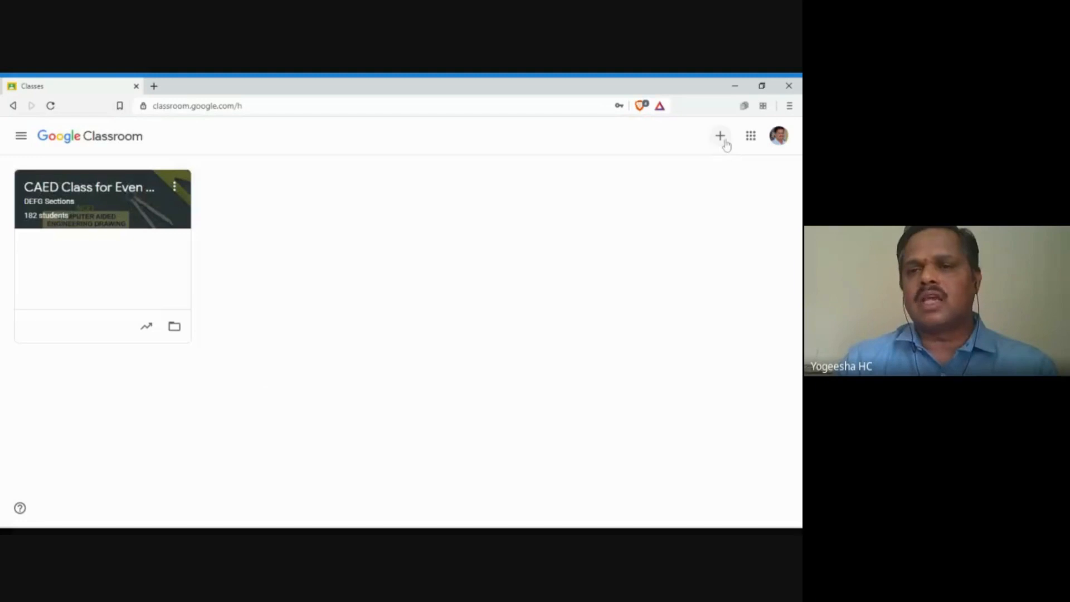
Step: Create a class named 'EC - Project Viva Voce' with Section, Subject and Room left blank
click(726, 145)
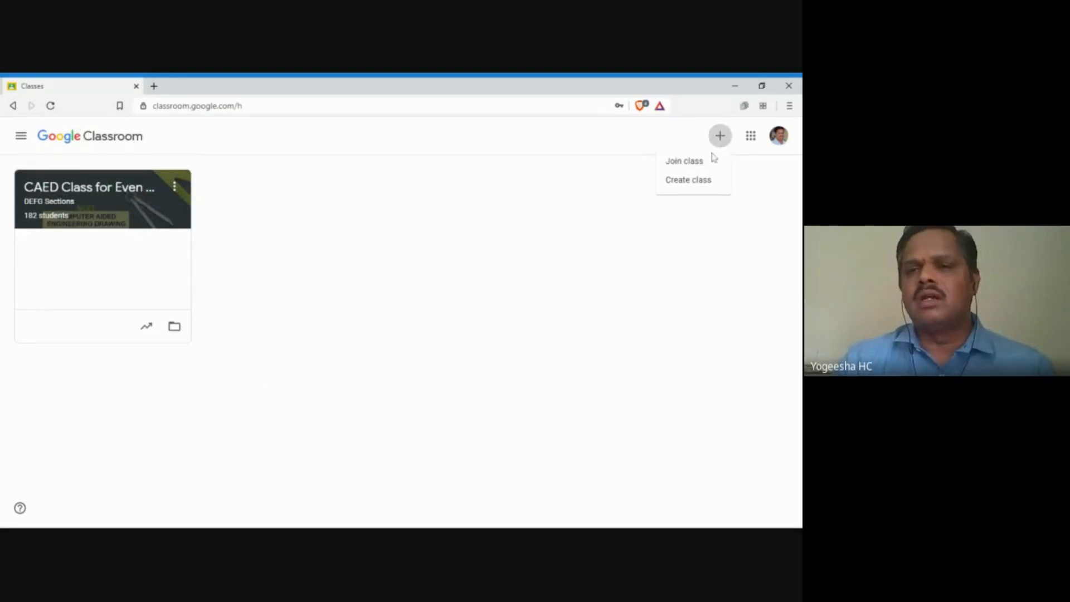
click(691, 183)
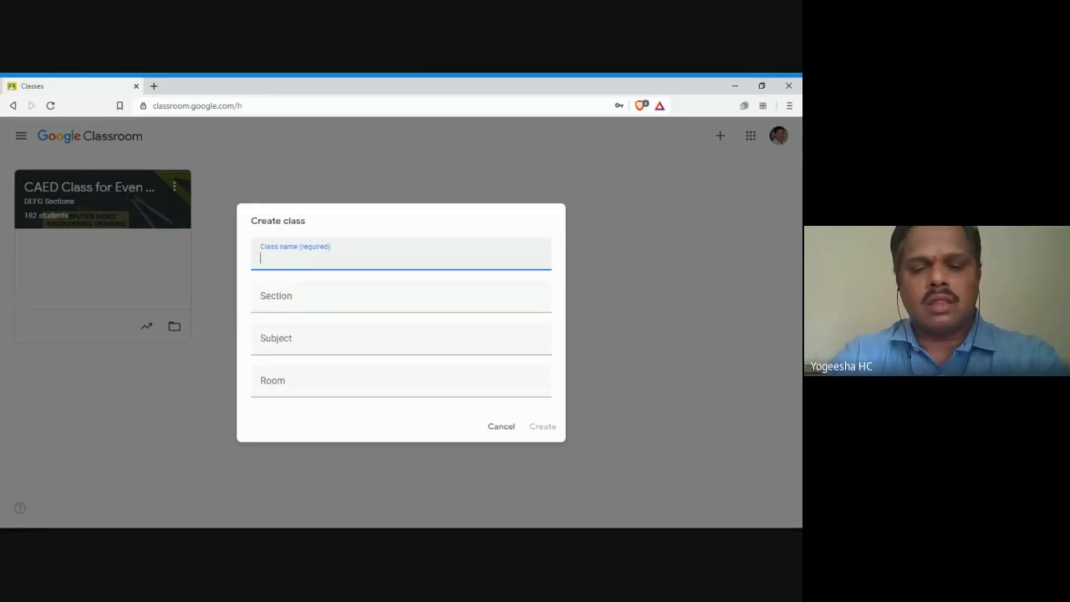
text(EC -)
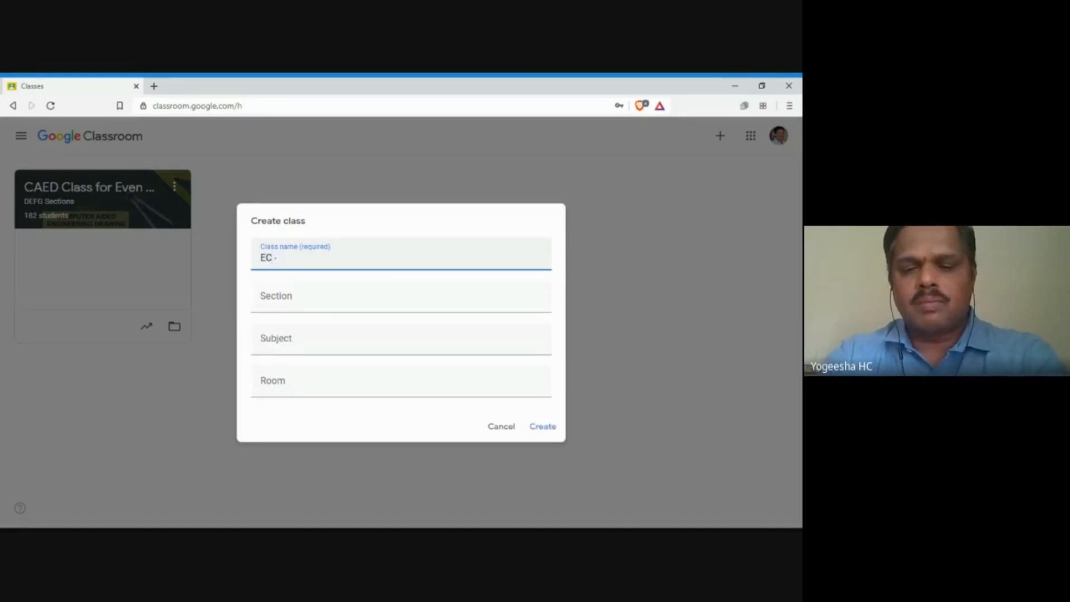
text( Project )
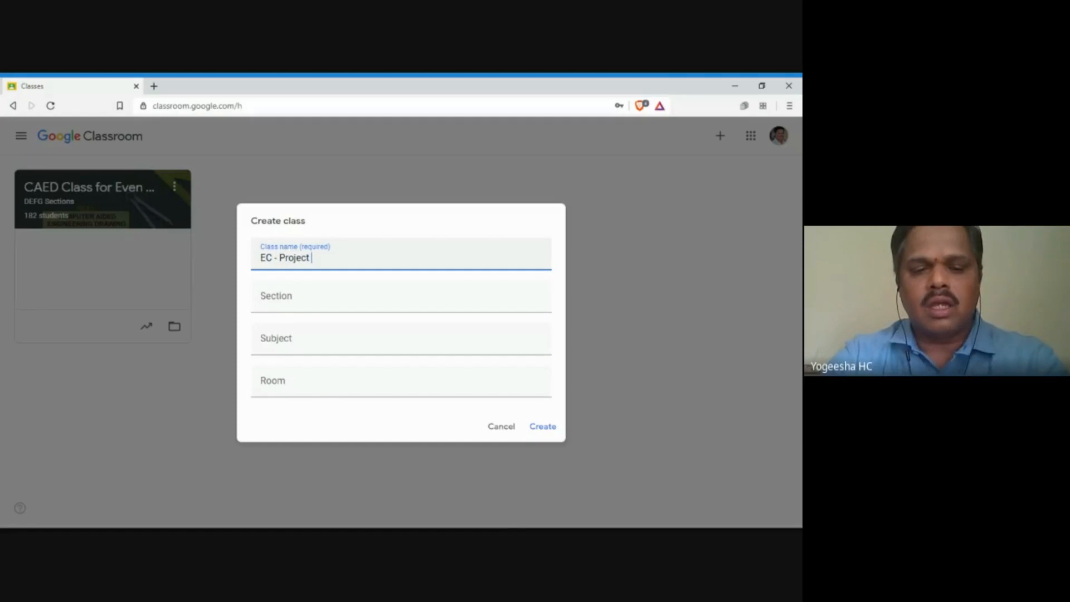
text(Viva Voce)
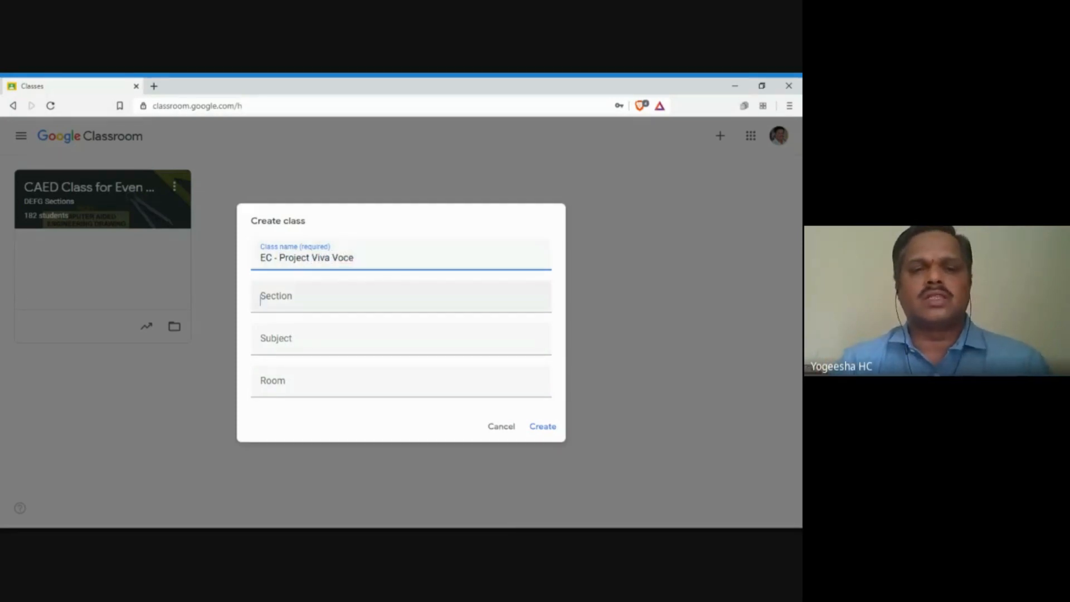
key(Tab)
key(Tab)
key(Tab)
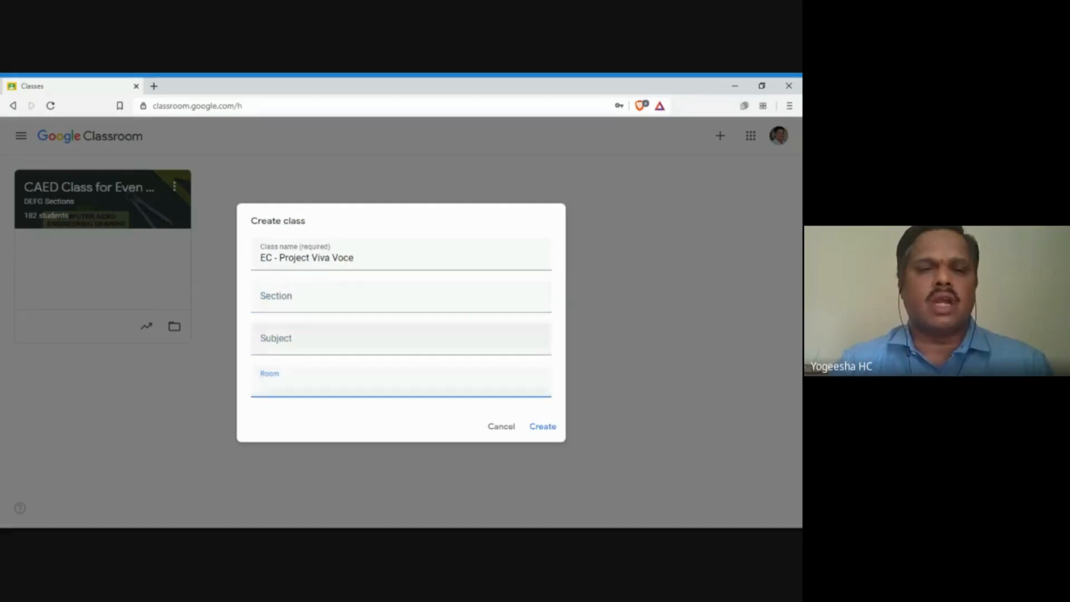
click(540, 437)
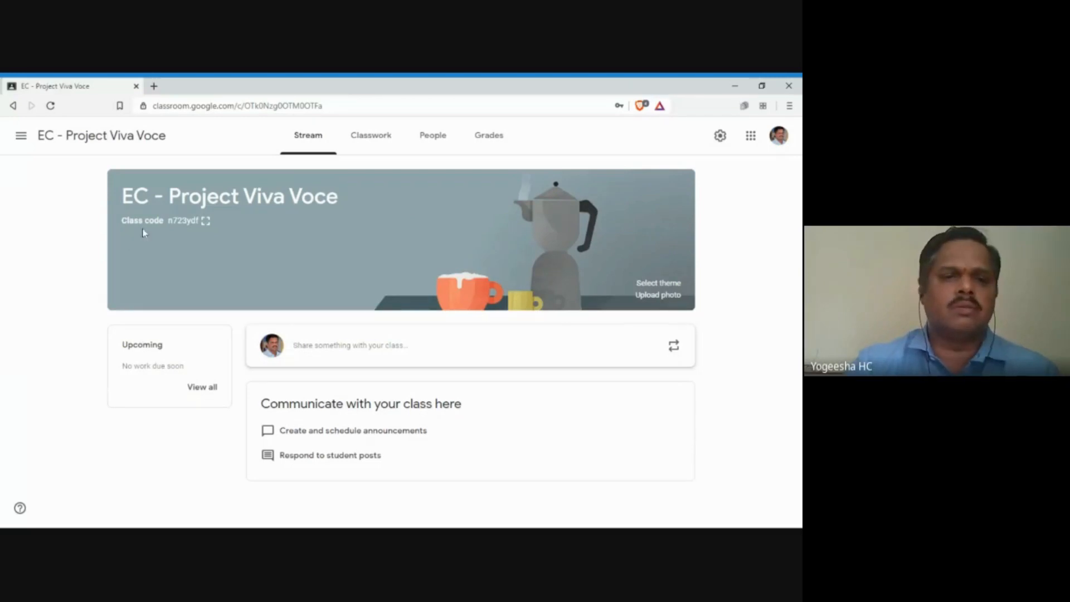
Step: Show the EC - Project Viva Voce class code in large type, select it, then close the display
click(206, 222)
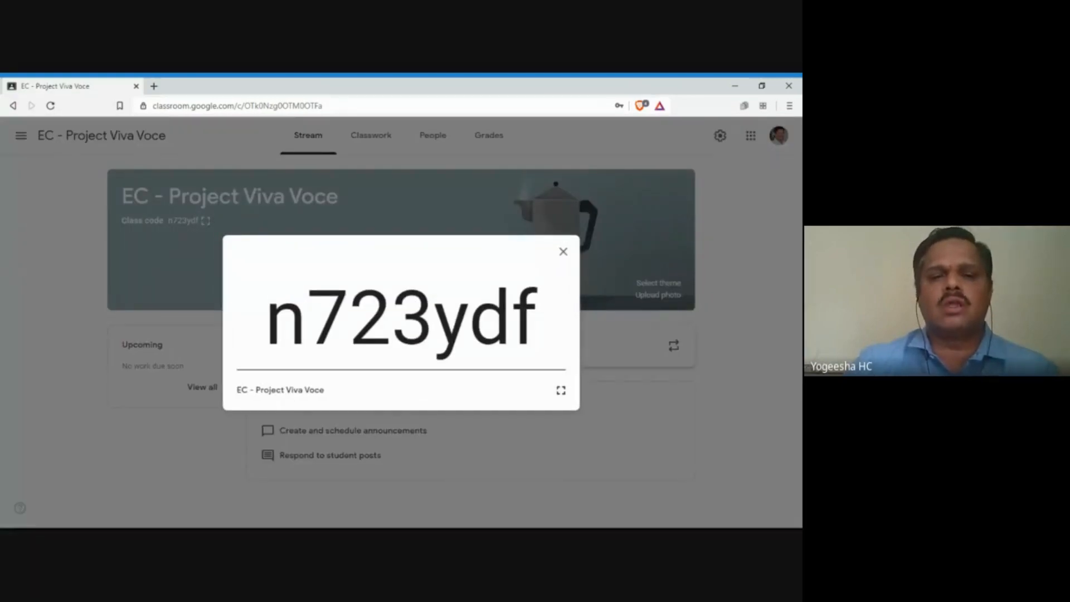
drag(267, 317, 537, 317)
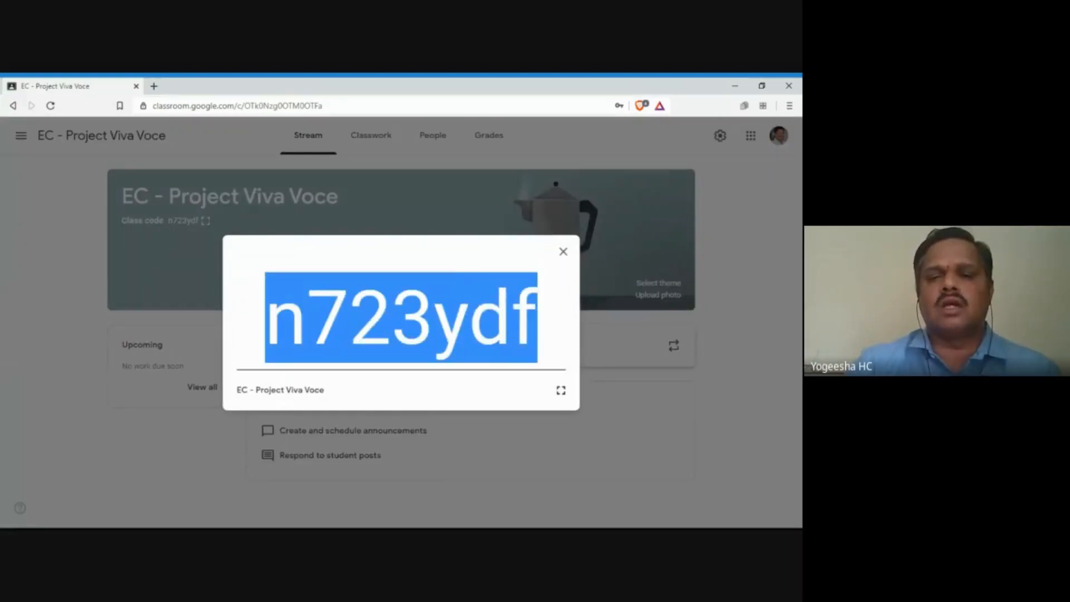
click(537, 318)
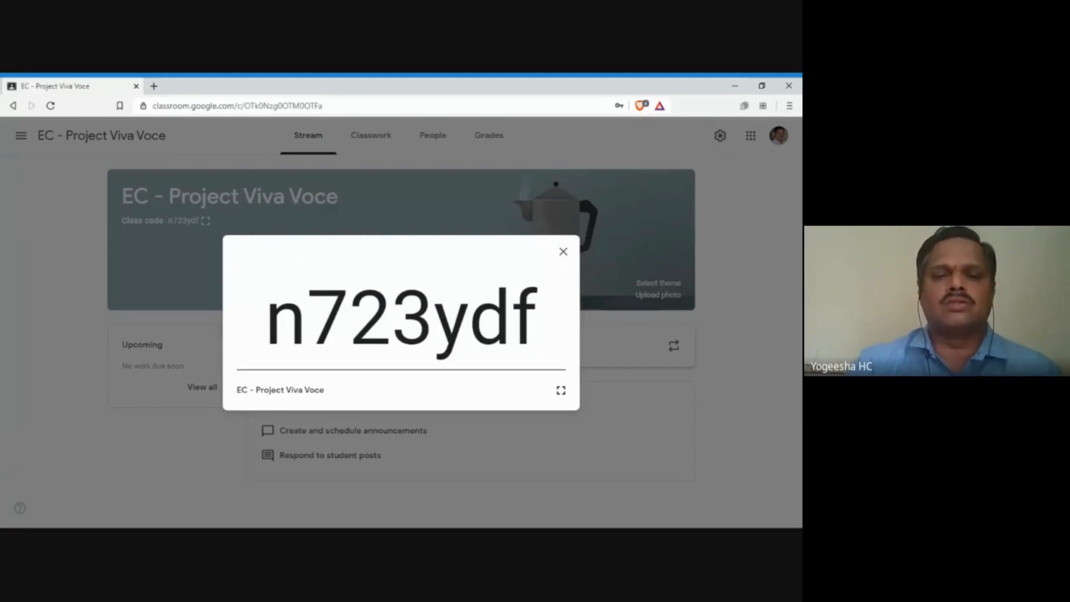
mouse_move(267, 318)
mouse_down()
mouse_move(537, 318)
mouse_move(265, 318)
mouse_up()
click(537, 319)
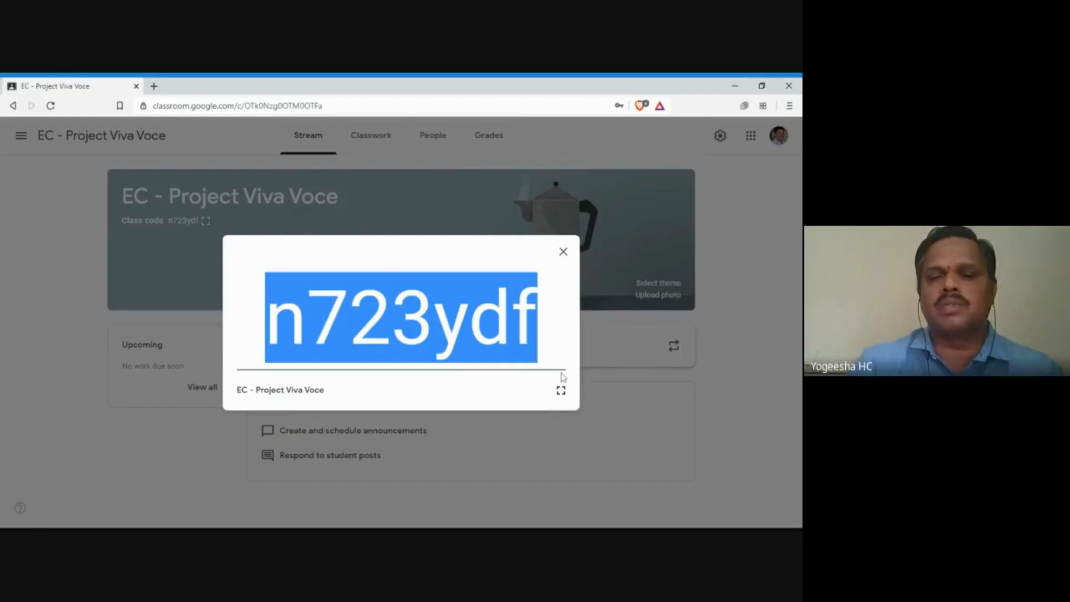
click(563, 252)
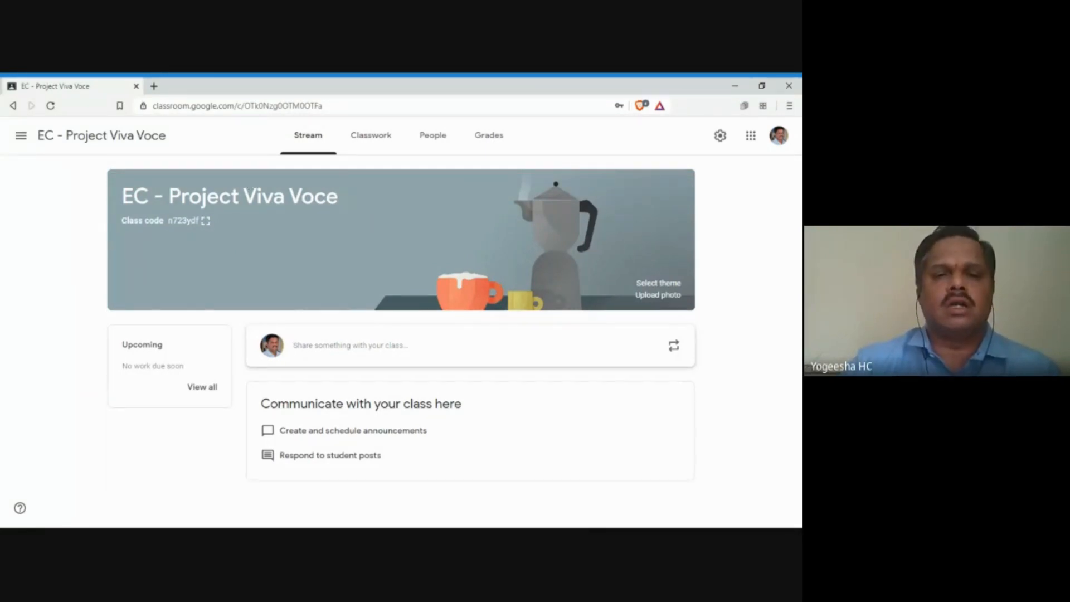
drag(339, 196, 122, 196)
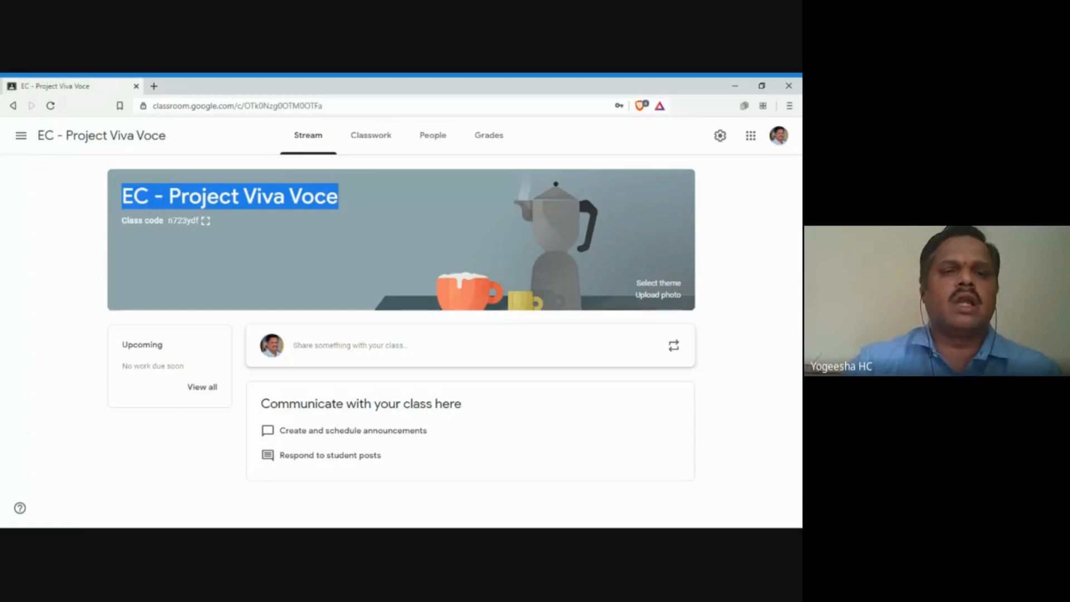
click(229, 245)
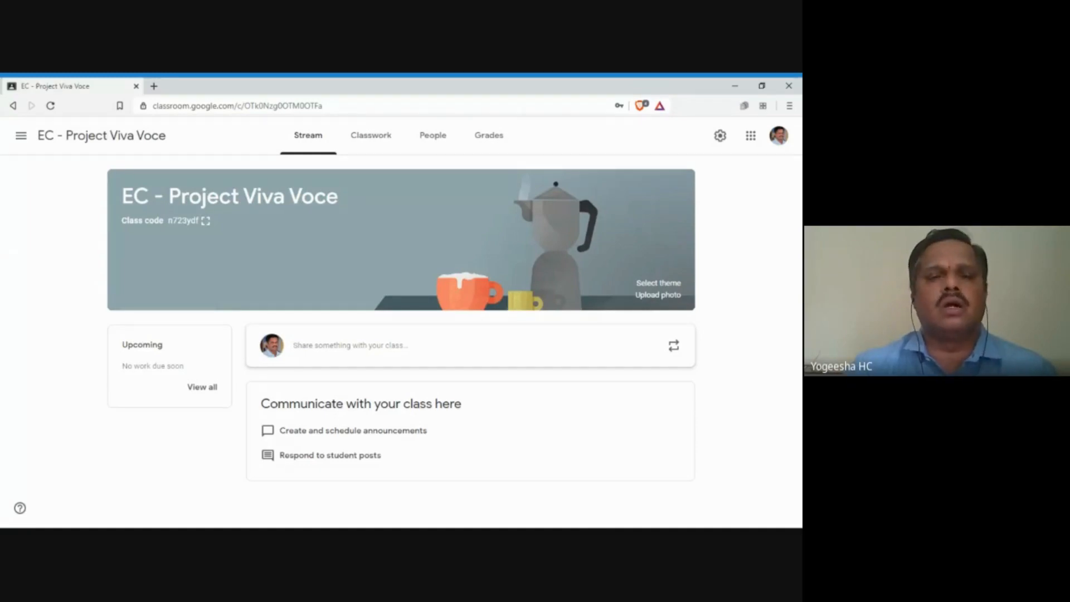
drag(218, 197, 120, 197)
click(285, 197)
click(270, 216)
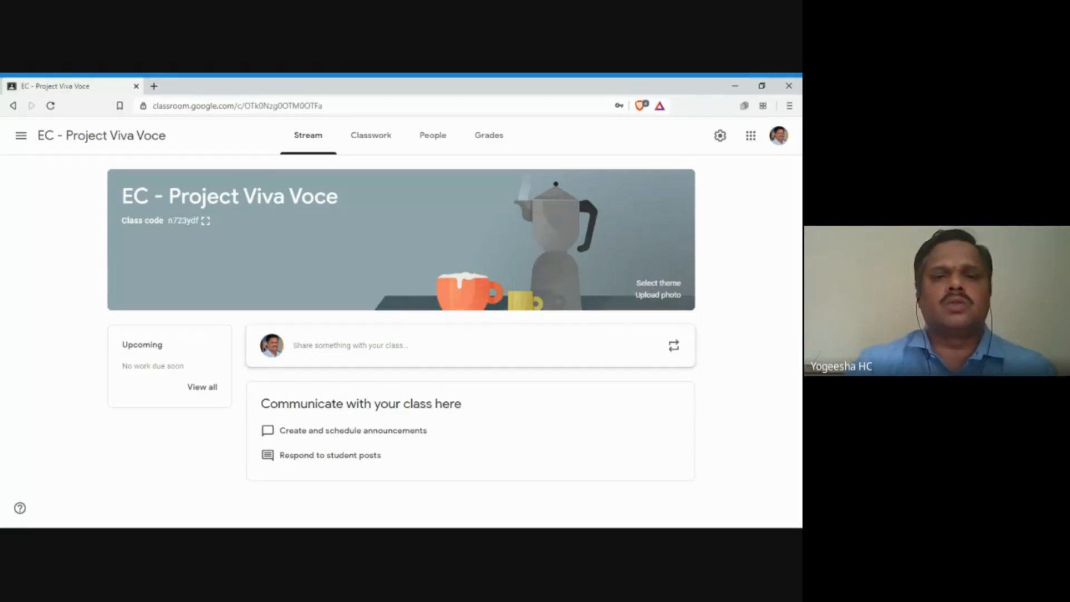
drag(338, 196, 121, 197)
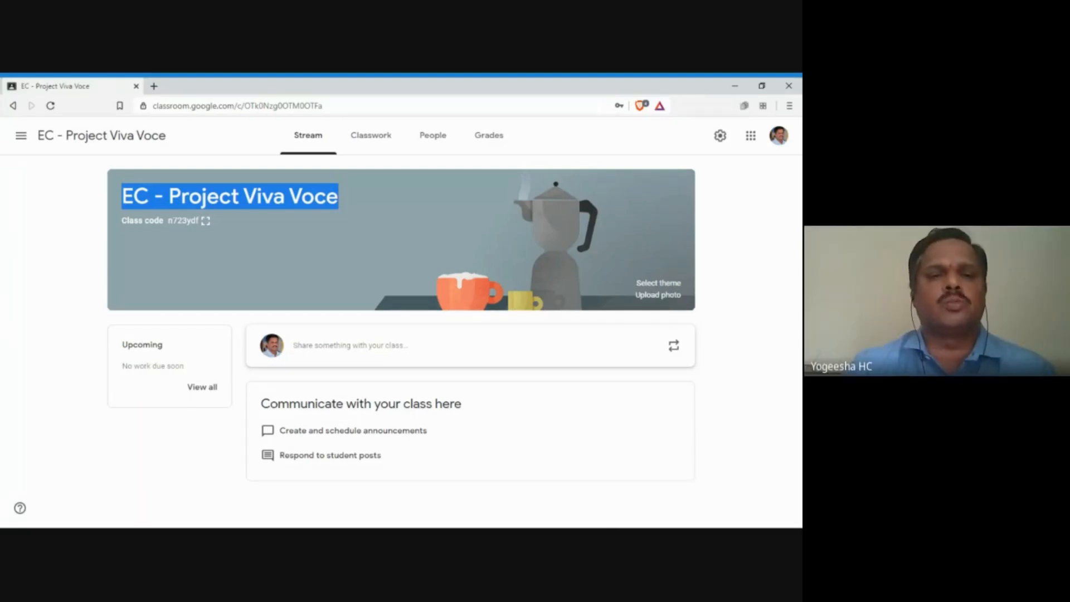
Step: Highlight the class title on the Stream page, then switch to the class's Classwork page
click(341, 234)
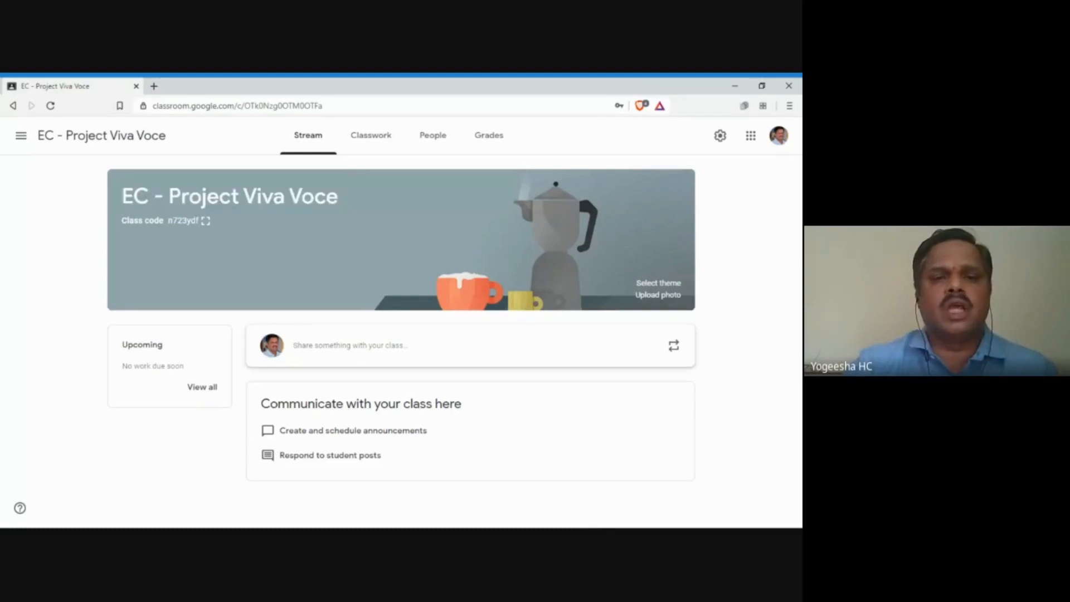
drag(339, 196, 121, 196)
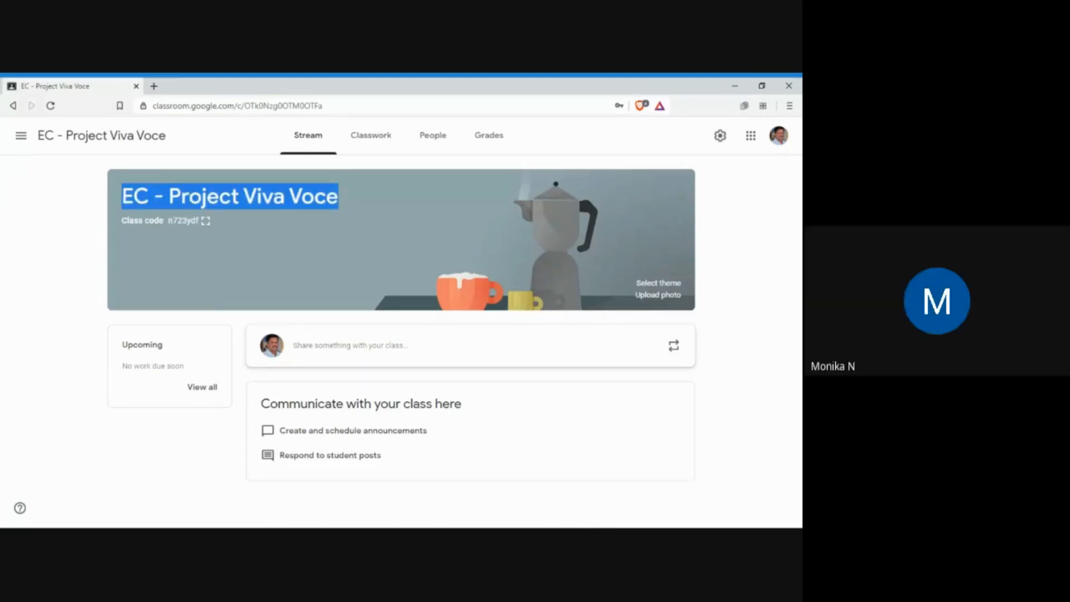
click(357, 201)
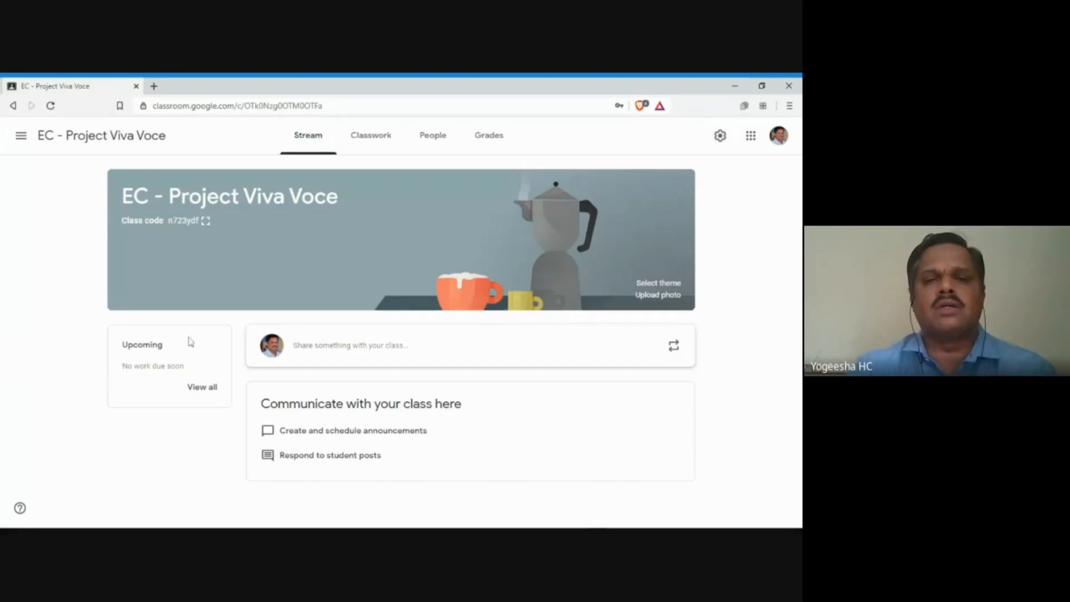
click(366, 144)
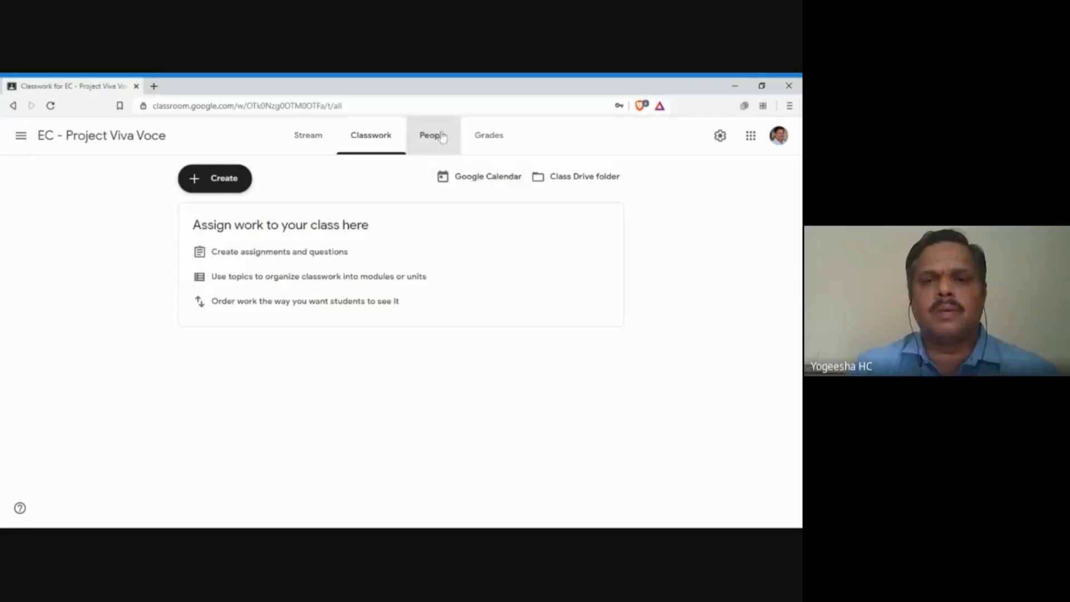
Step: Review the People page's teacher and one student, select all students, then open the Grades page
click(440, 136)
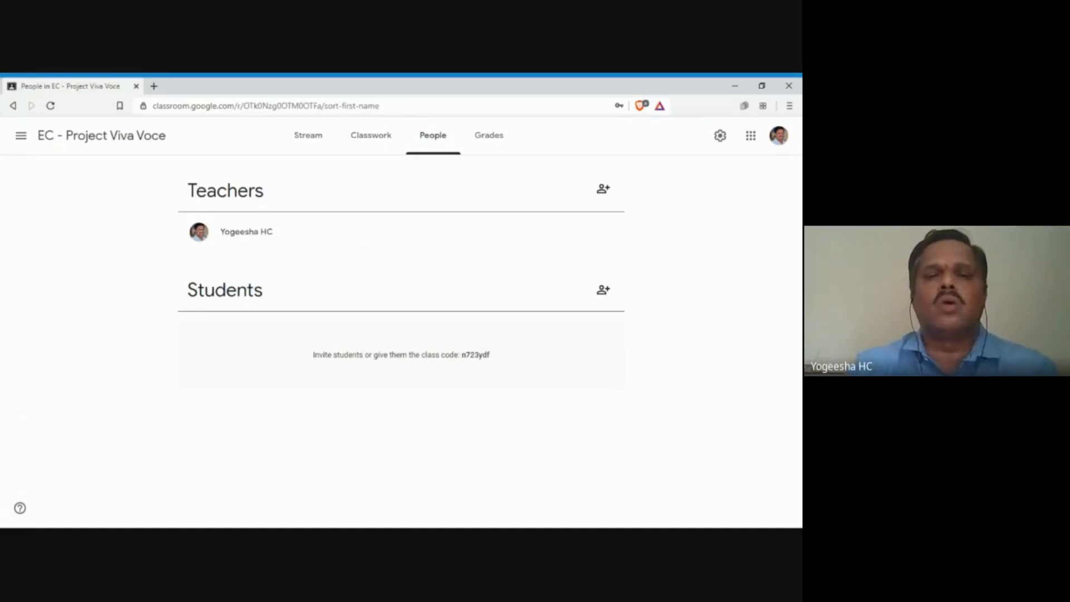
drag(229, 232, 274, 234)
click(273, 236)
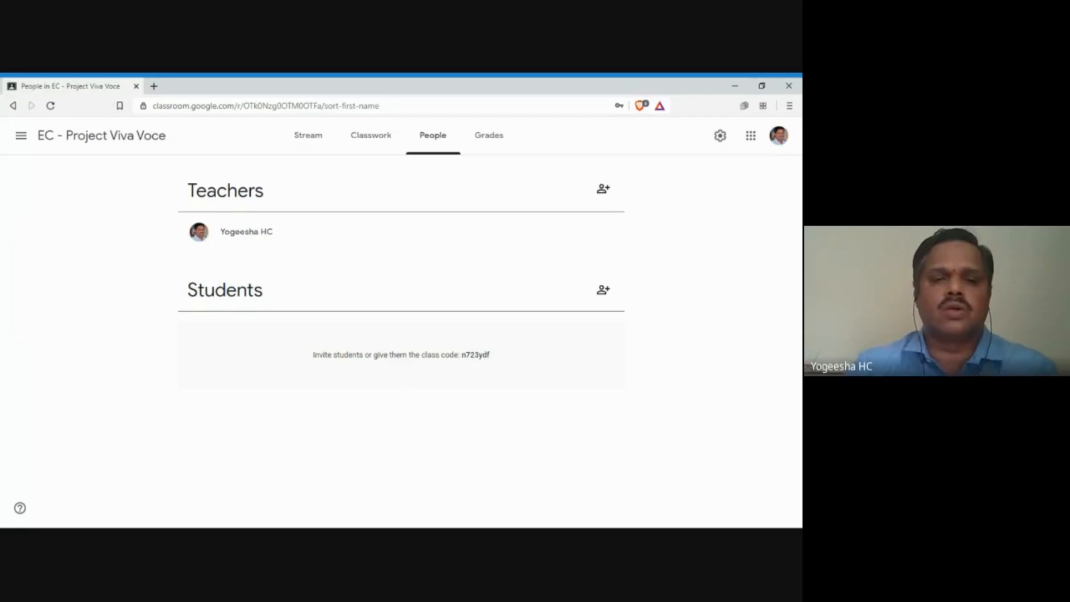
drag(226, 290, 254, 290)
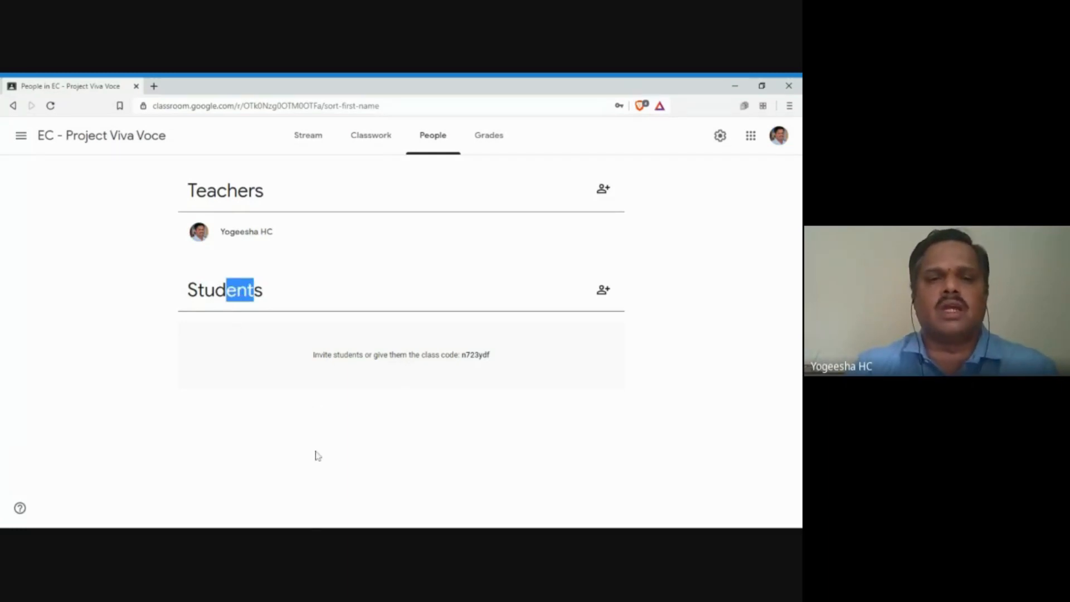
drag(235, 231, 267, 231)
click(278, 237)
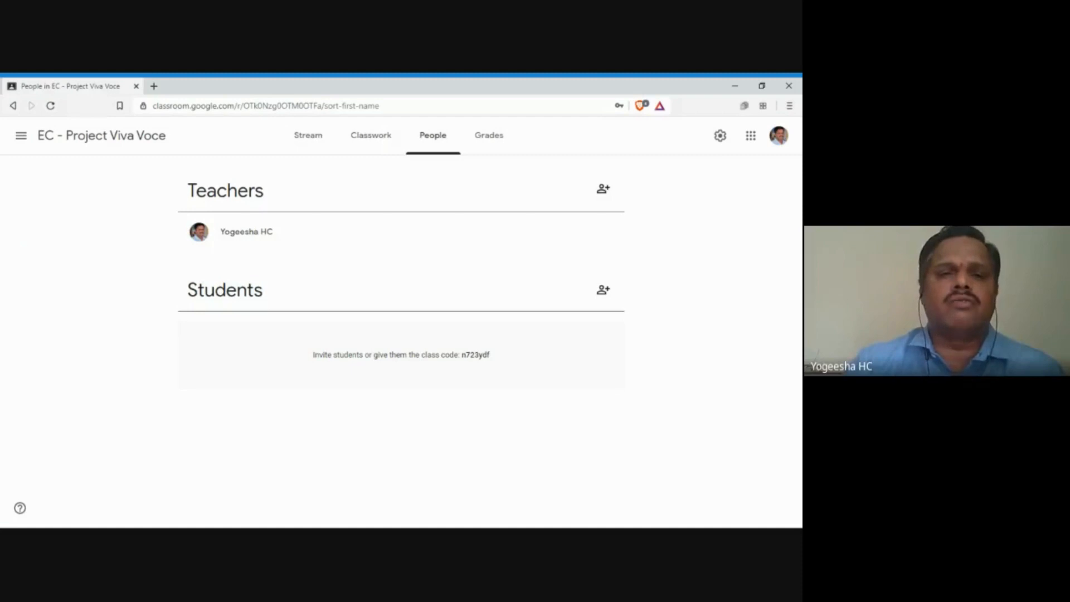
drag(187, 234, 270, 240)
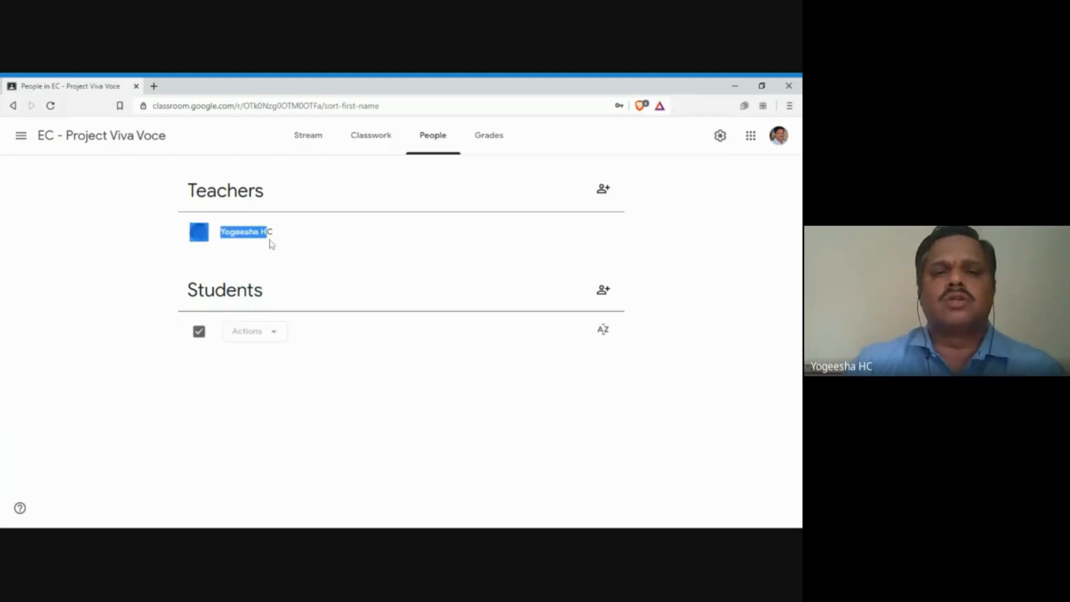
click(272, 243)
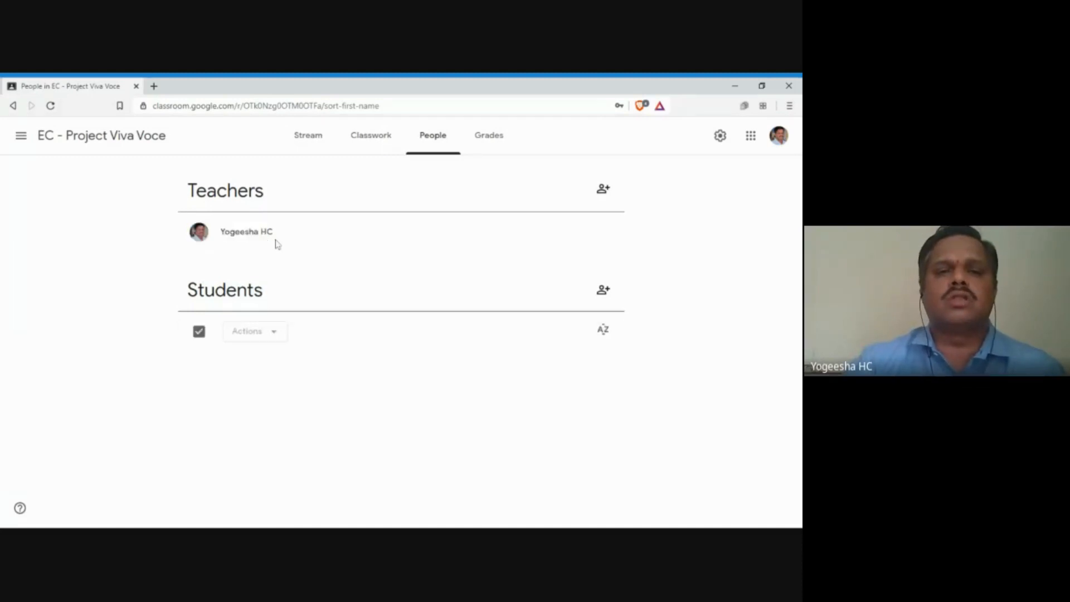
click(199, 333)
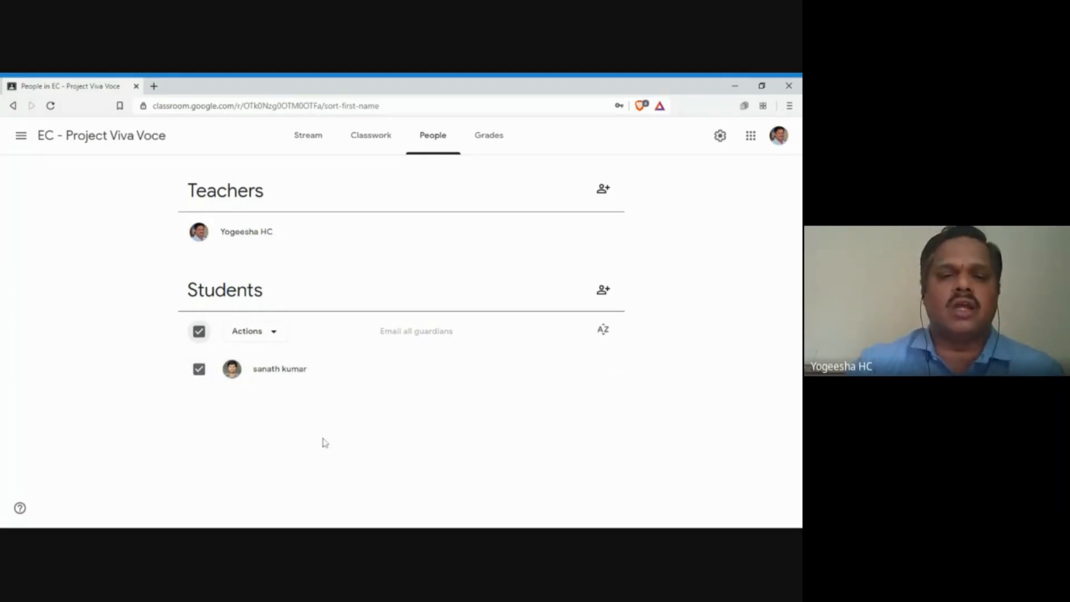
click(488, 136)
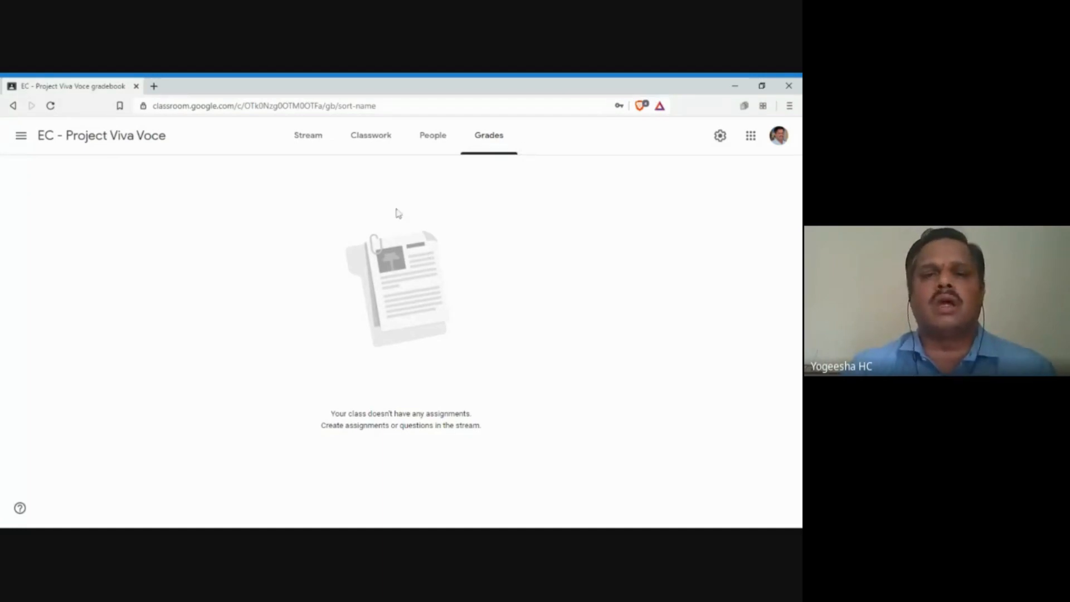
Step: Return to the Classwork page and open the Create menu of new item types
click(372, 145)
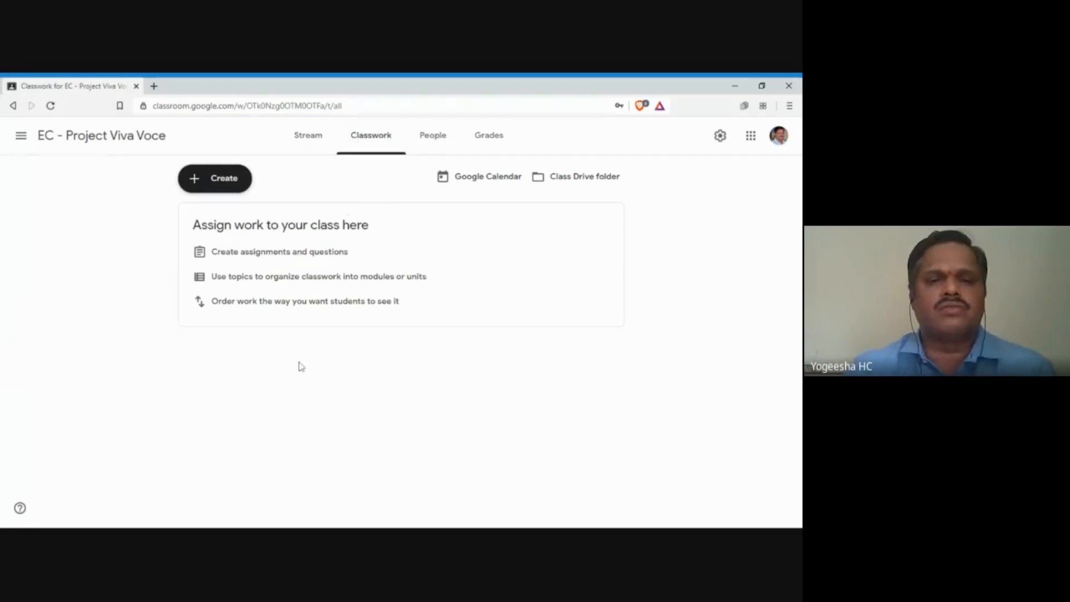
click(225, 184)
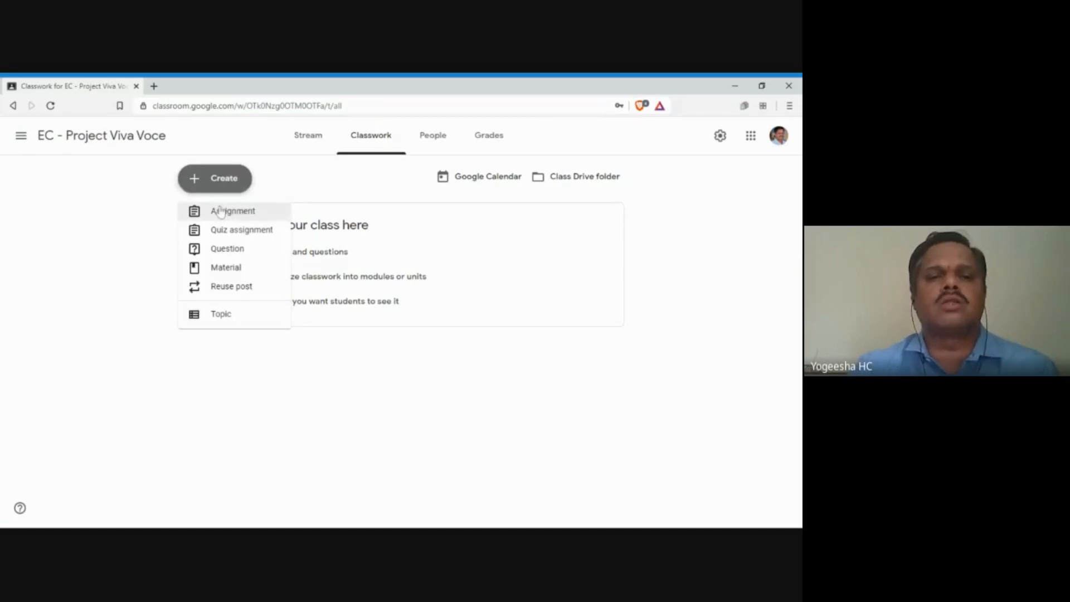
Step: Pick Assignment from the Create menu, opening a blank 100-point form for all students
click(243, 213)
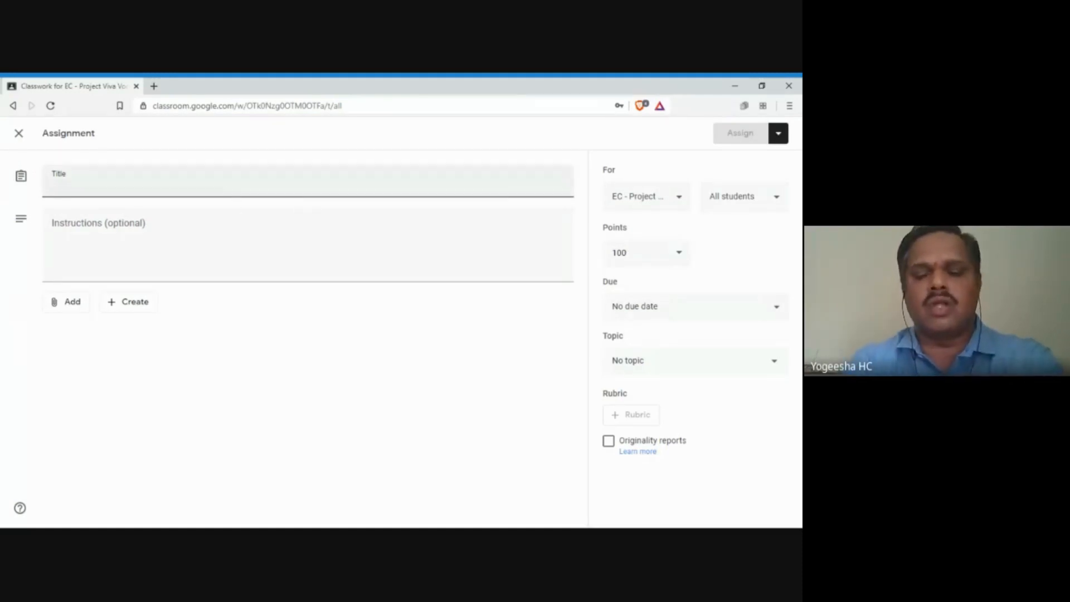
Step: Title the assignment 'Project Viva Voce', keep it at 100 points, and bring up the Due settings
text(Proje)
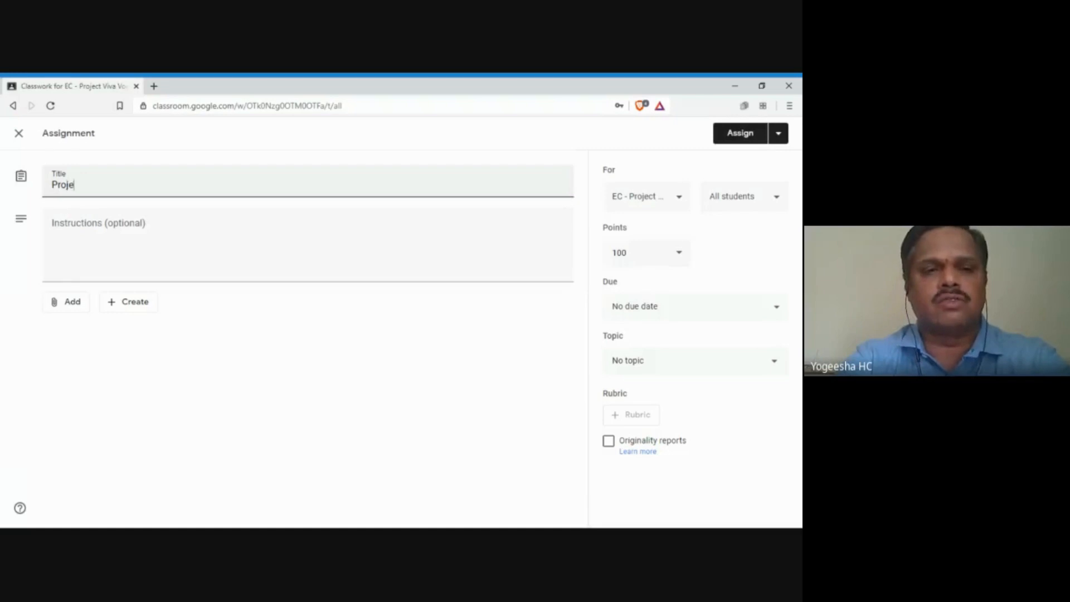
text(ct Vi)
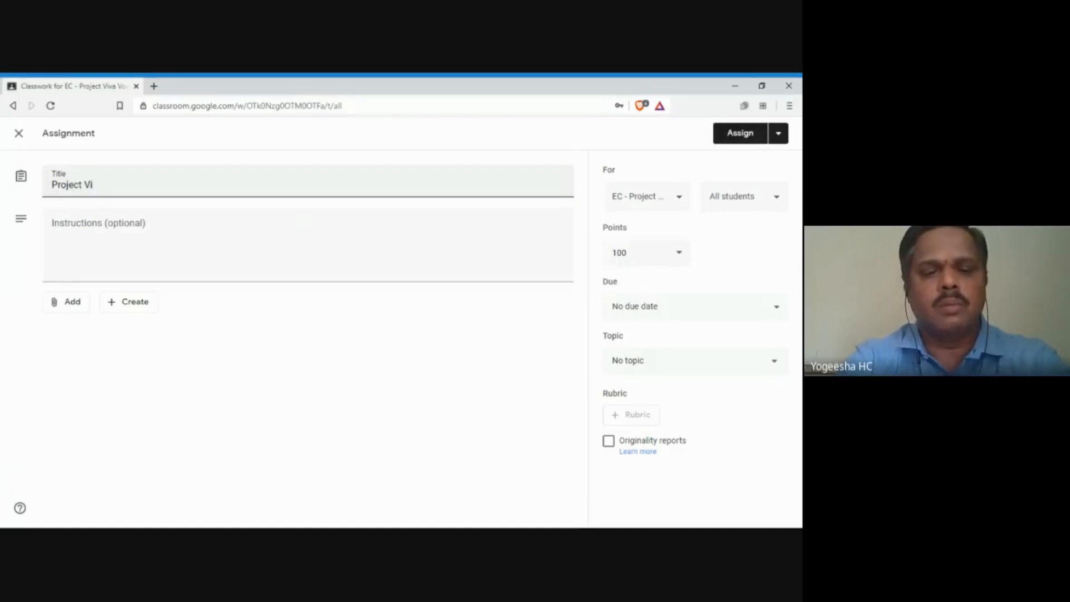
text(va Ex)
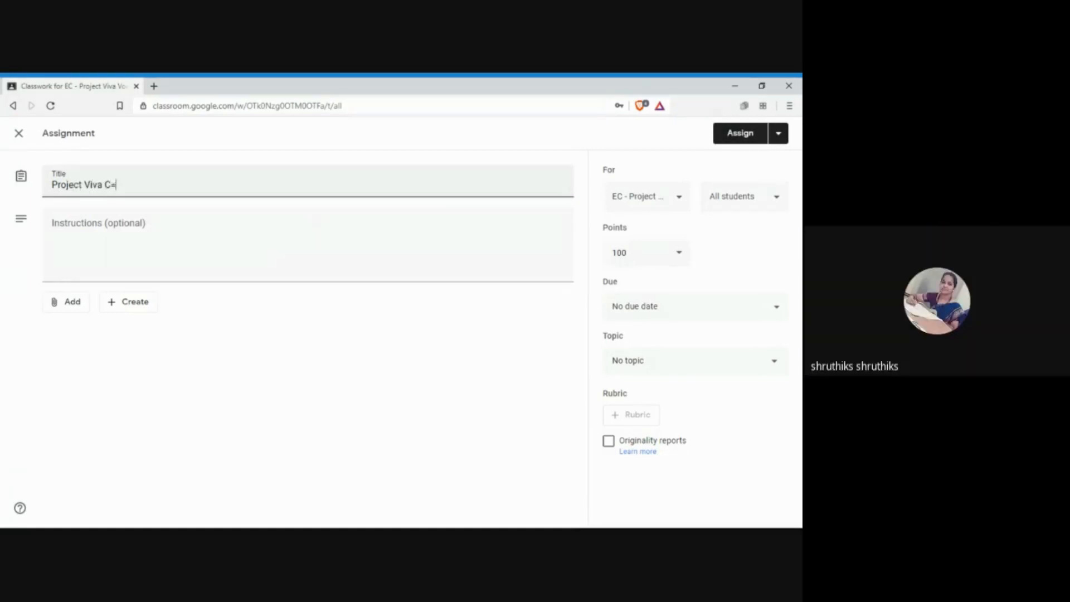
key(BackSpace)
key(BackSpace)
text(Voce)
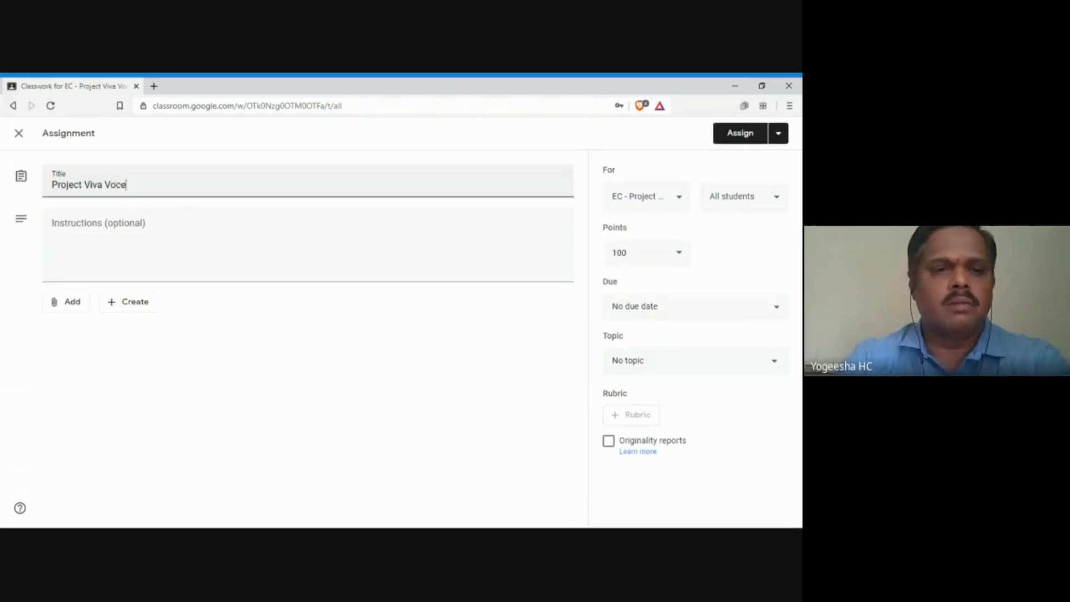
key(Tab)
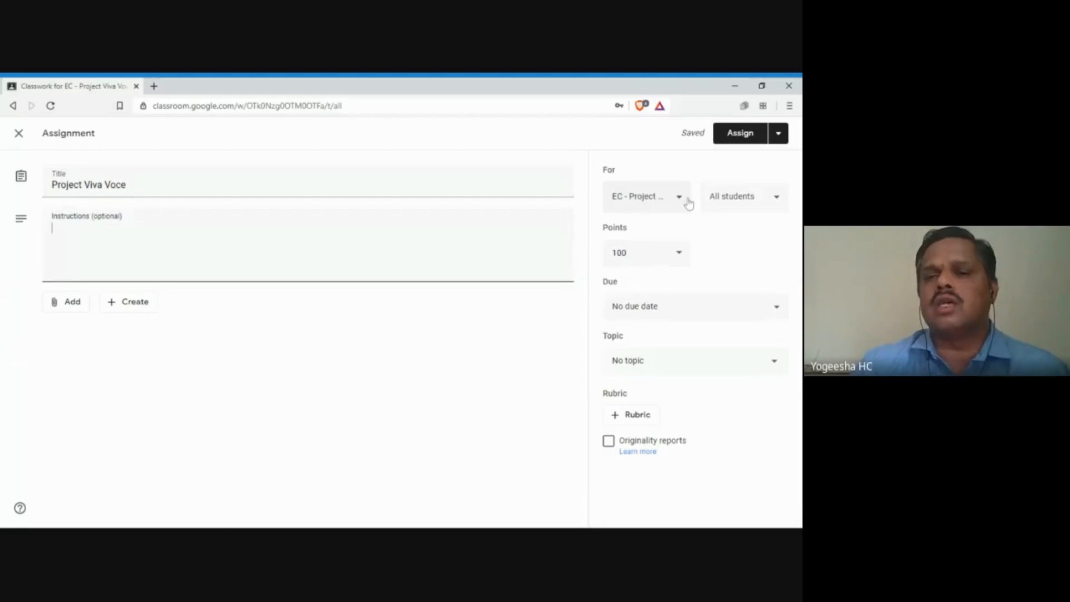
click(679, 257)
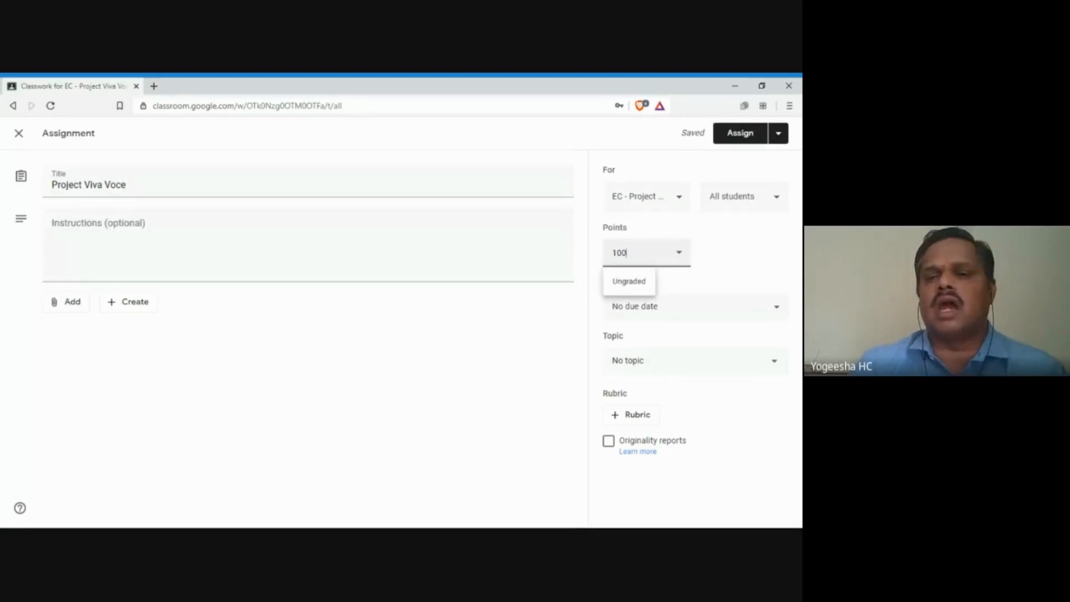
click(772, 315)
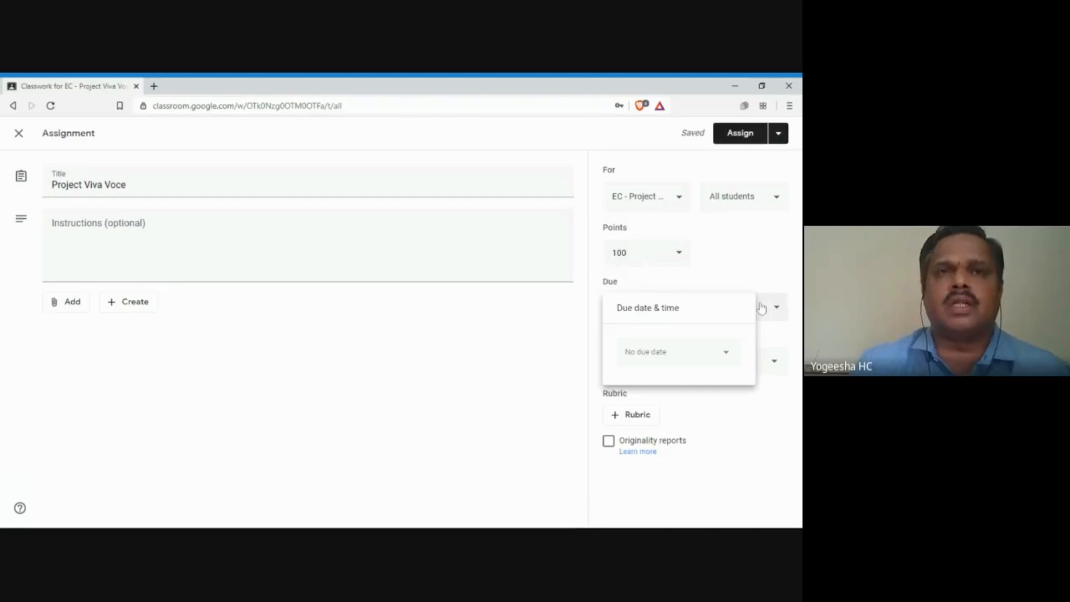
Step: Set a first due date of May 12 at 6:00 AM
click(726, 361)
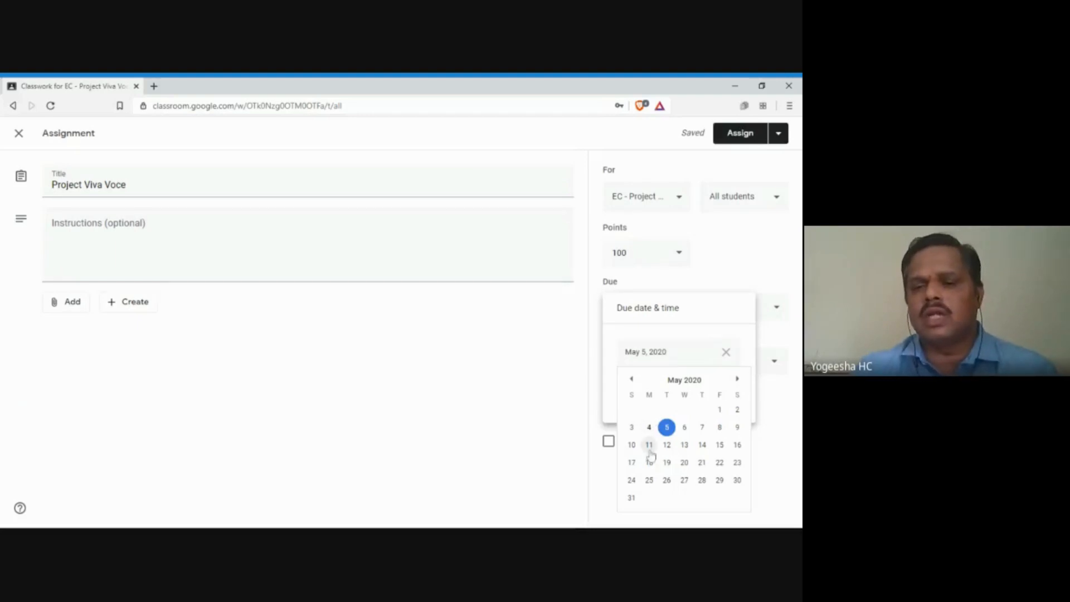
click(666, 446)
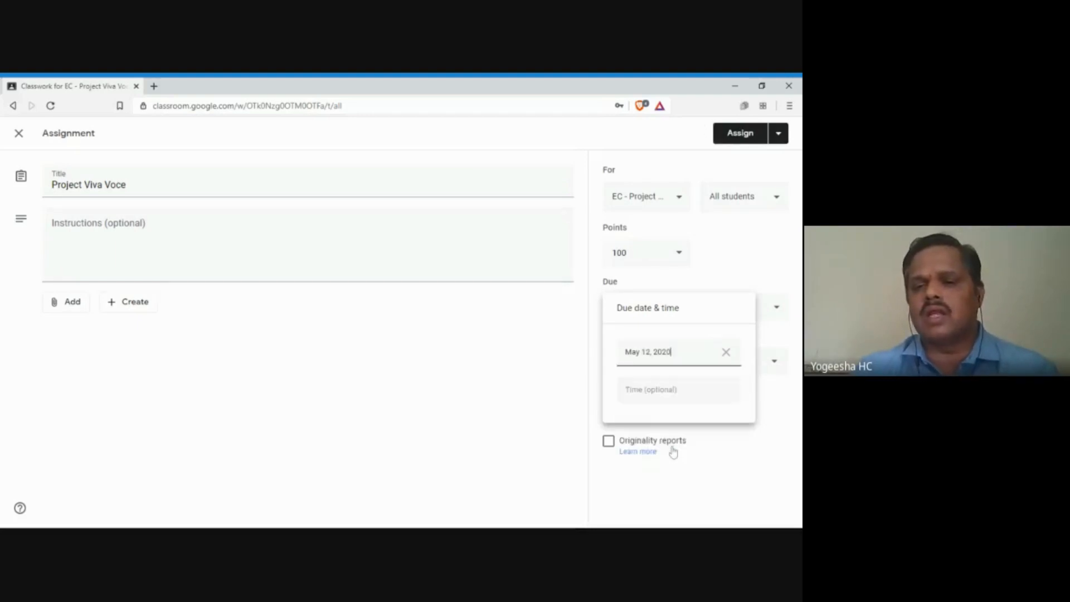
click(653, 390)
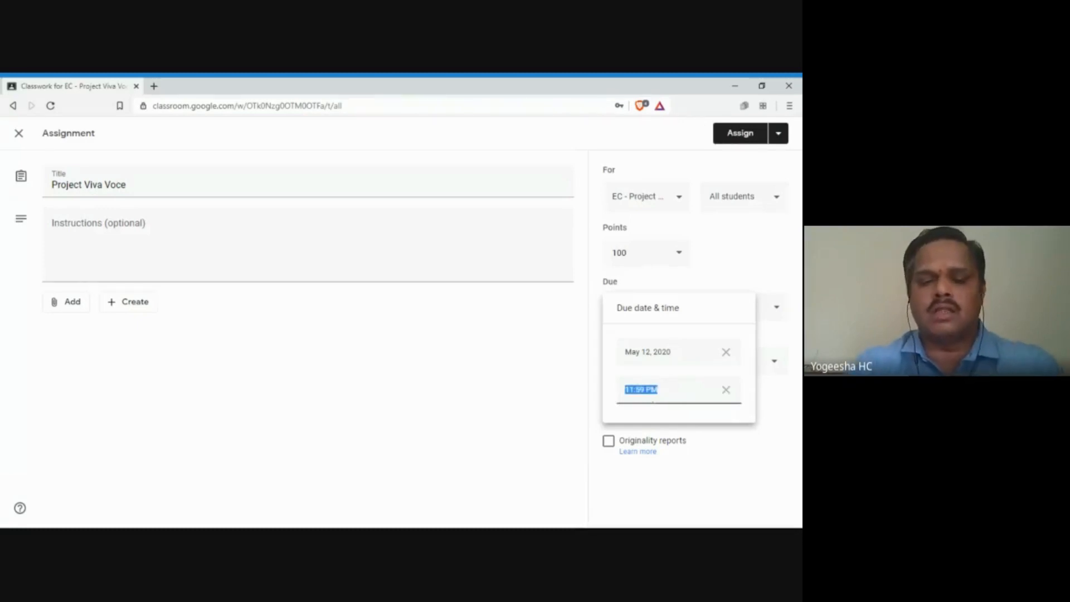
text(6.00A)
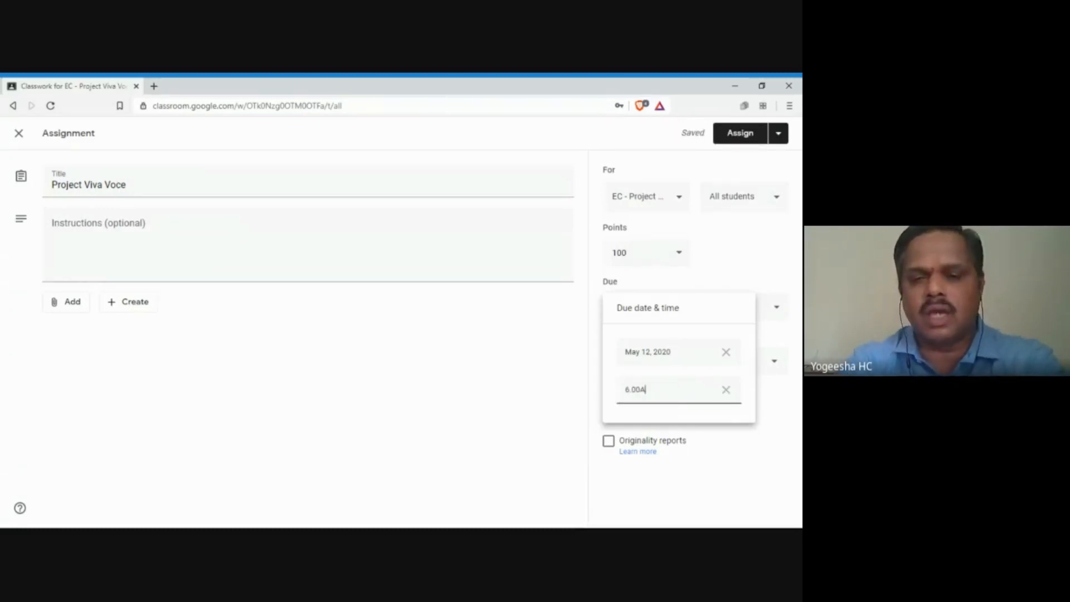
text(M)
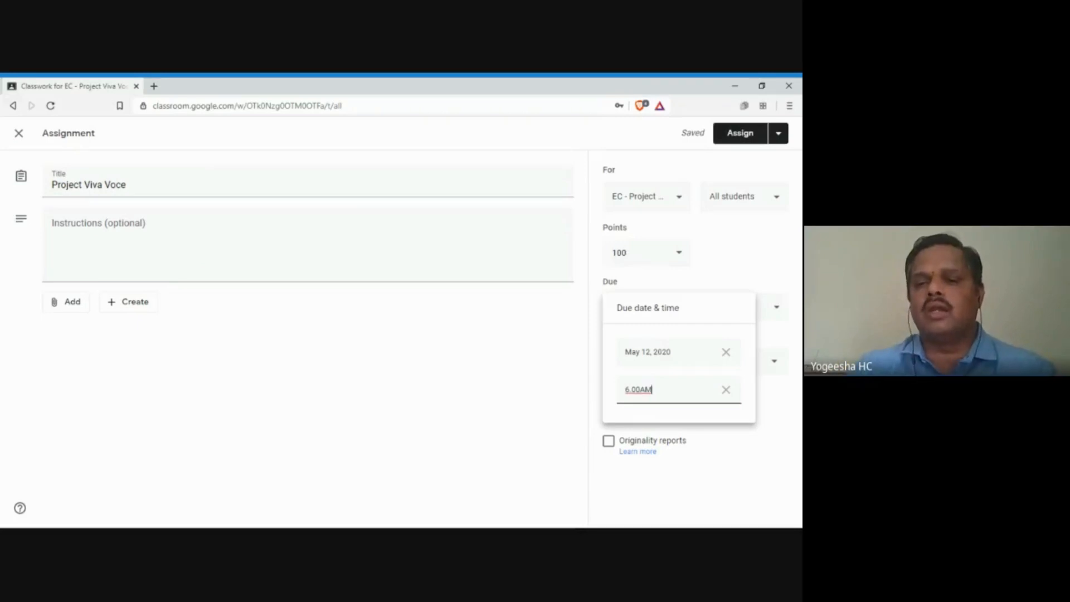
click(652, 287)
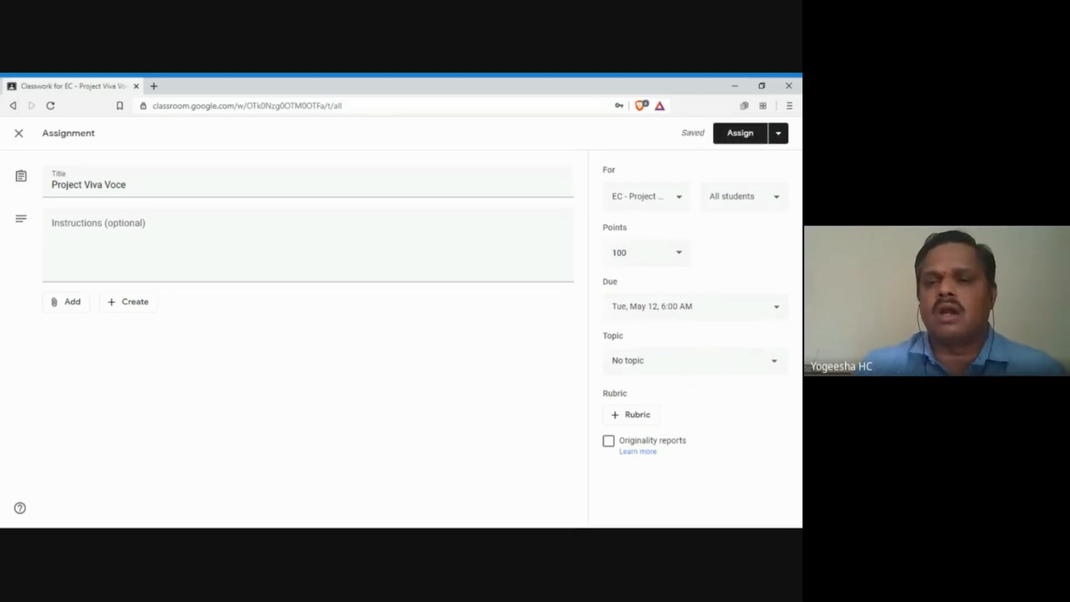
Step: Correct the due date to Monday, May 11 at 9:00 AM
click(673, 308)
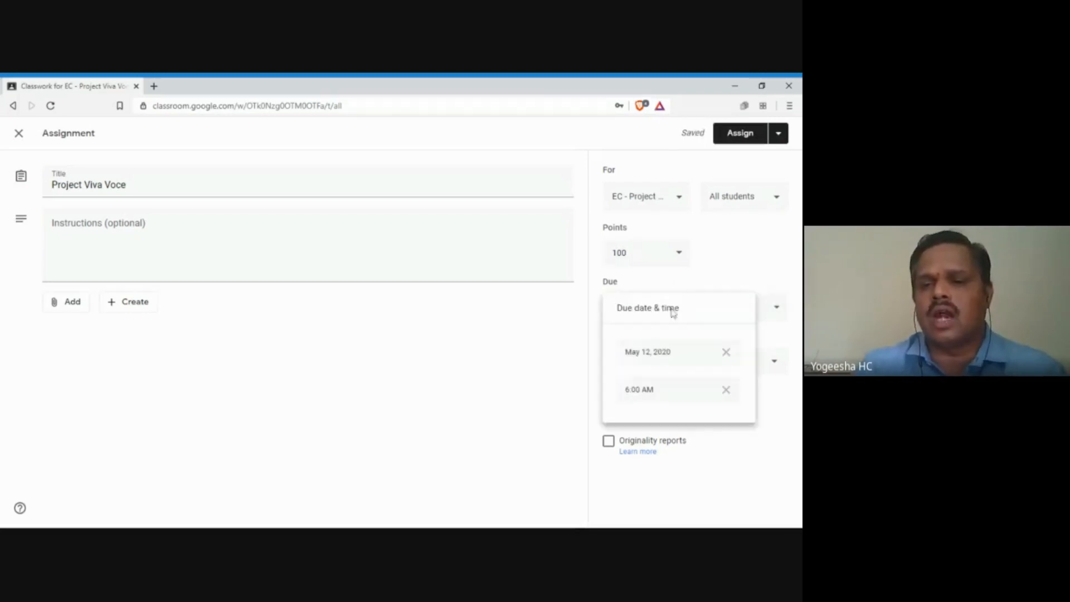
click(648, 361)
click(647, 444)
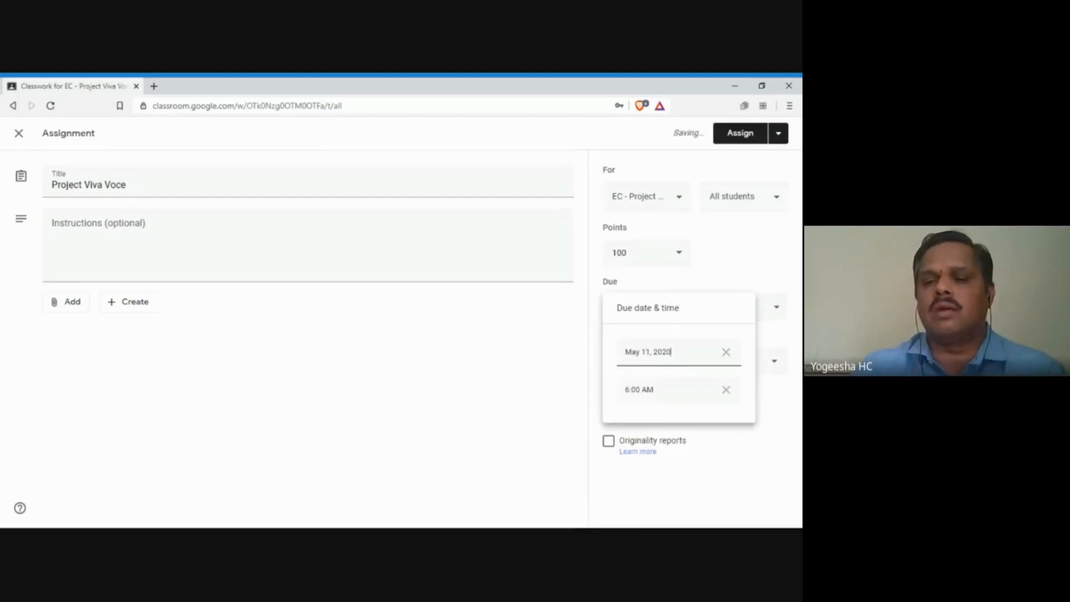
key(Tab)
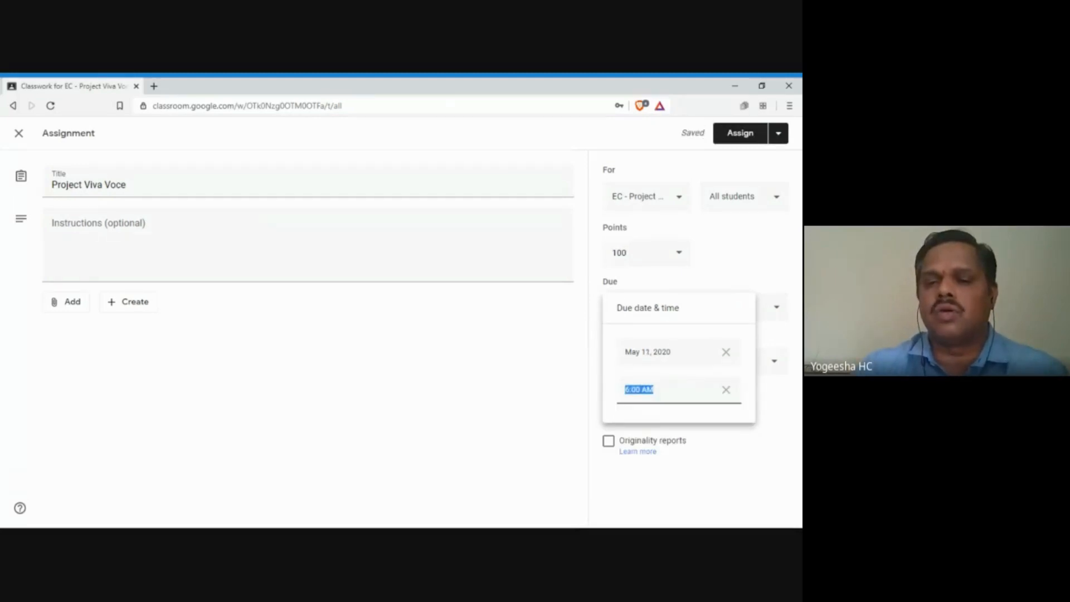
click(630, 389)
key(BackSpace)
text(9)
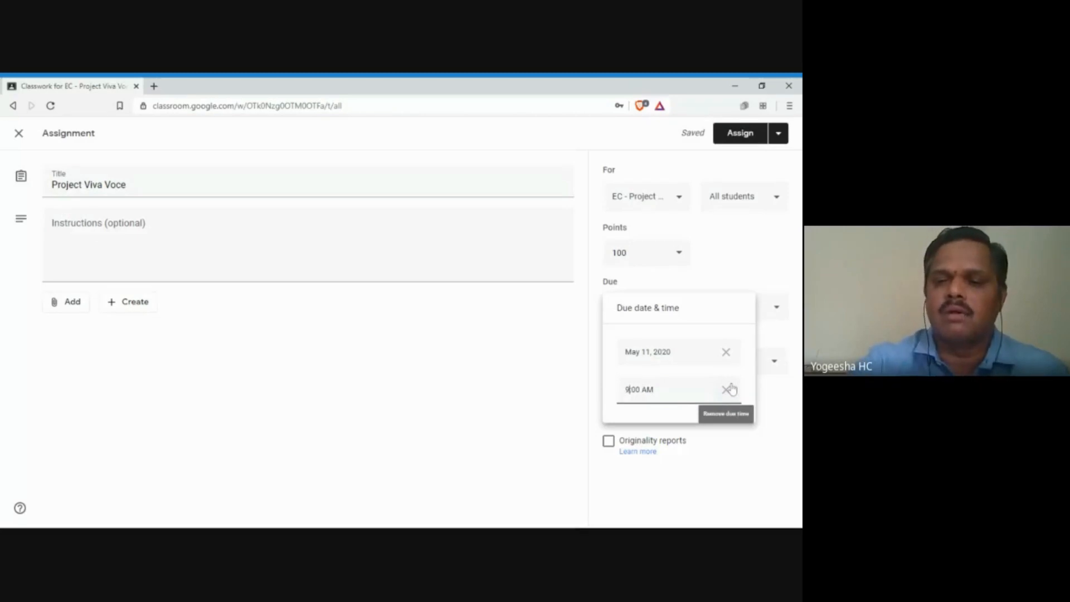
click(542, 402)
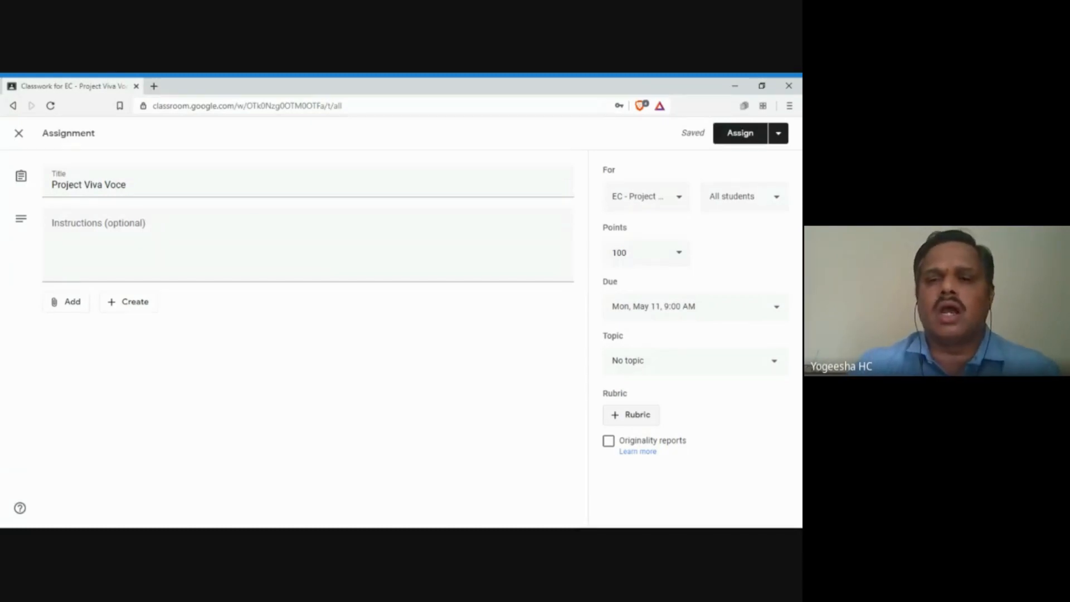
Step: Start a blank scored rubric for Project Viva Voce using Create rubric under + Rubric
click(632, 419)
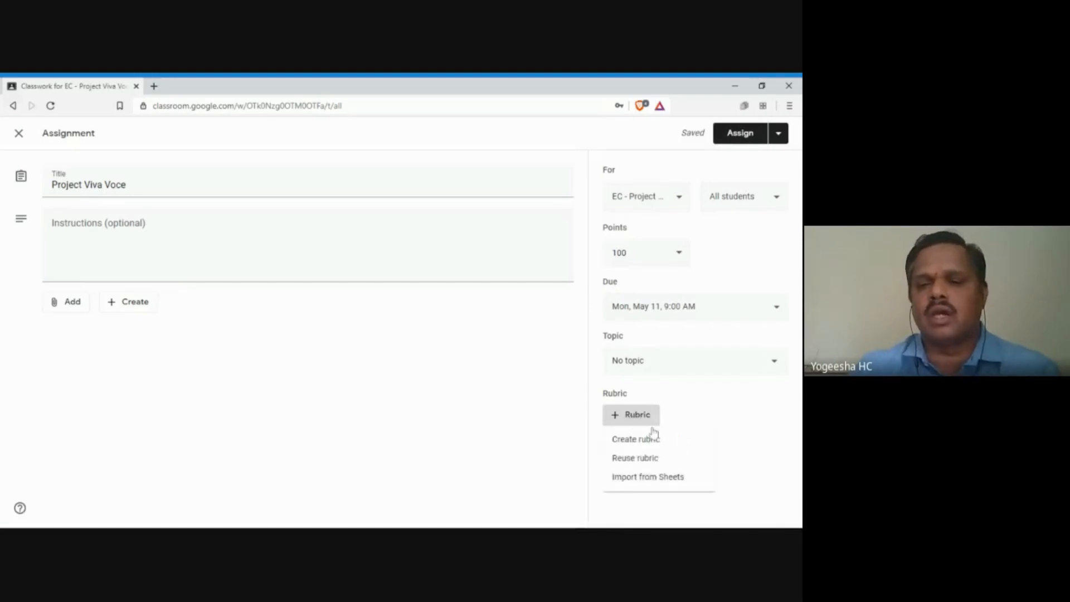
click(666, 444)
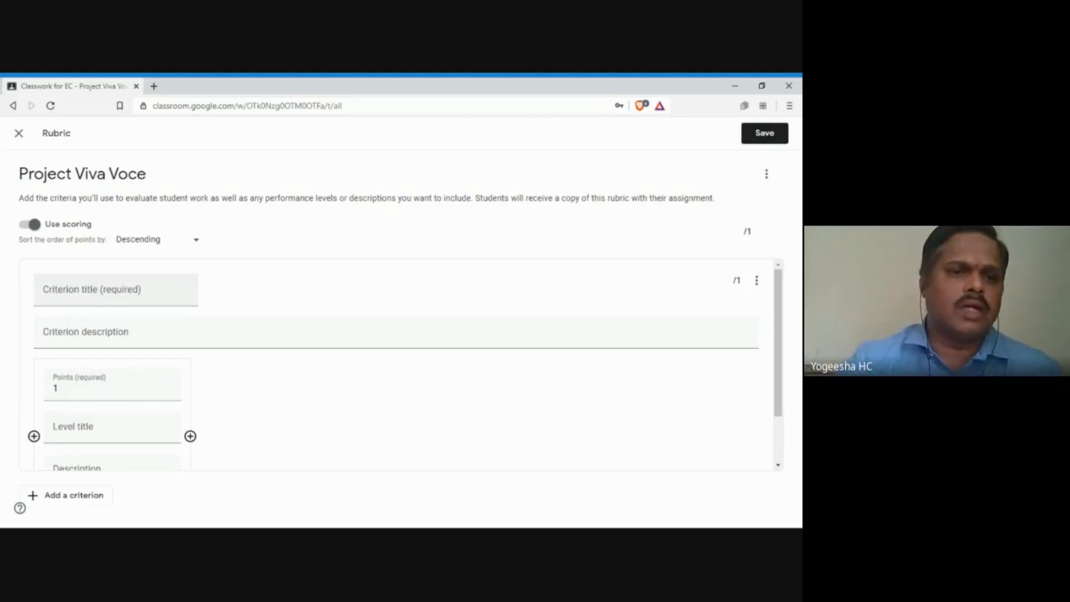
Step: Name the first rubric criterion 'Project Report' and start entering its first level's points
click(80, 290)
text(P)
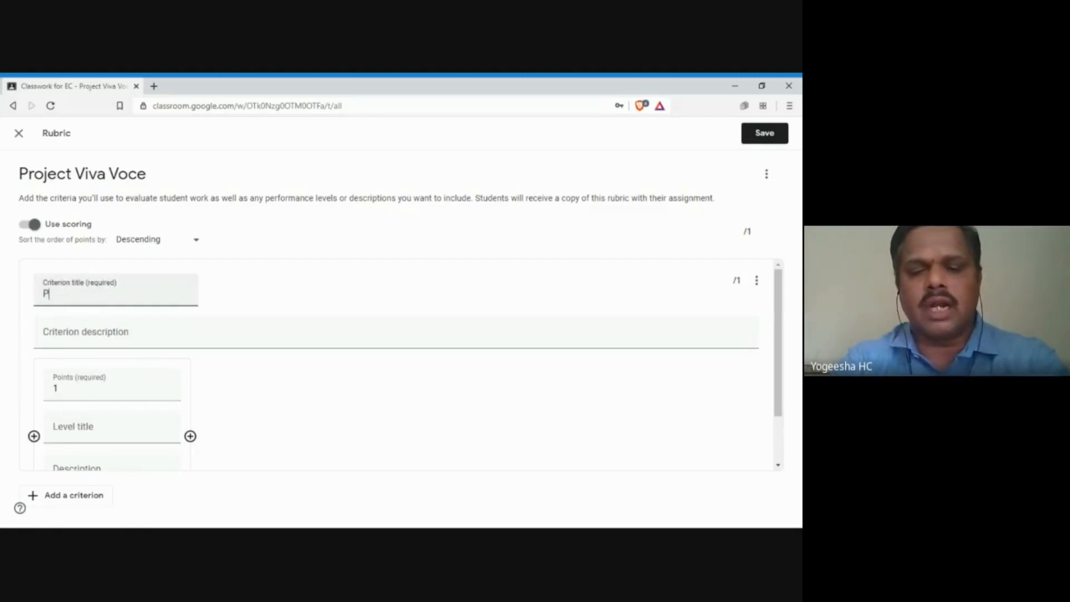
text(roject Report)
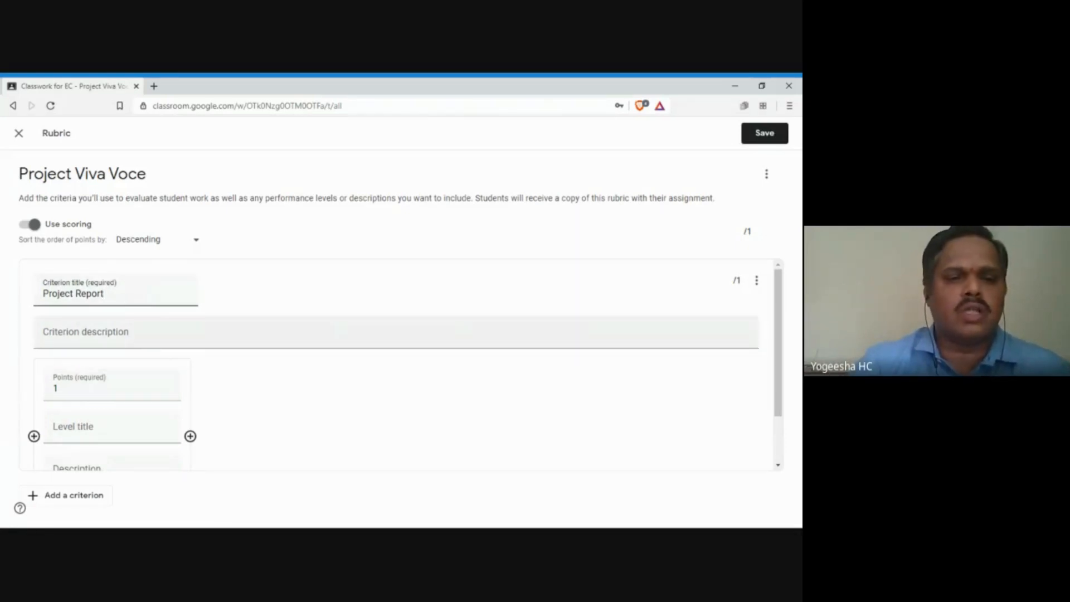
click(89, 388)
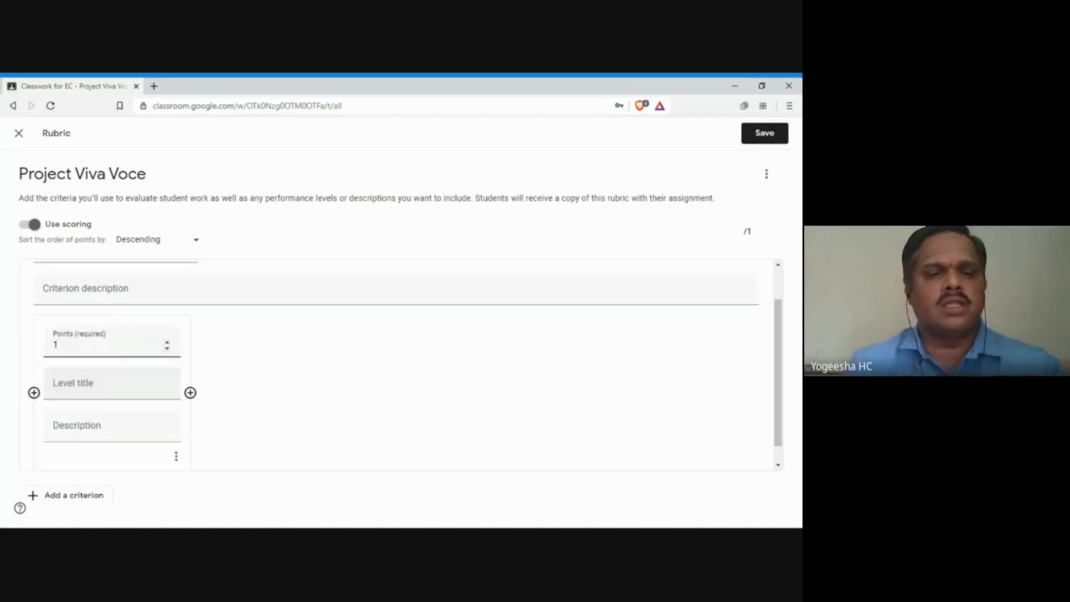
key(BackSpace)
text(20)
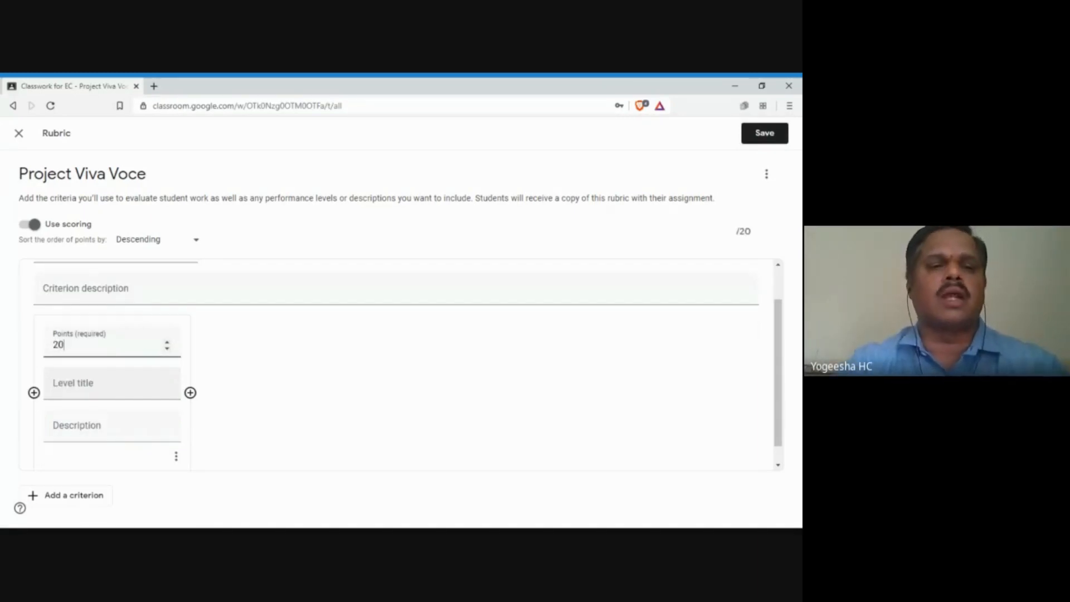
key(BackSpace)
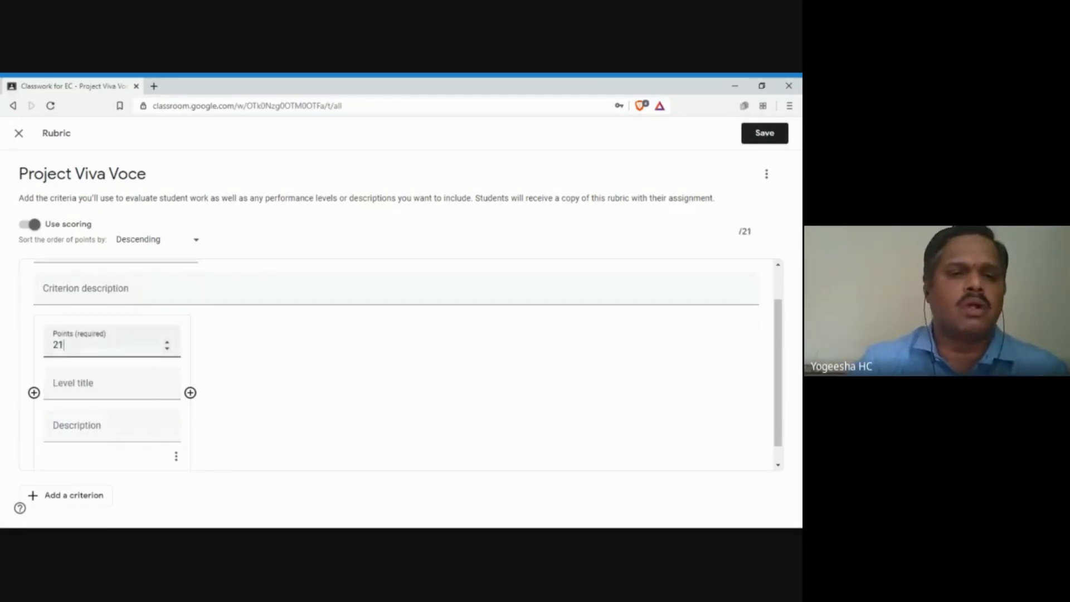
text(3)
Step: Set the first level to 20 points titled Excellent, then add a second level
click(111, 384)
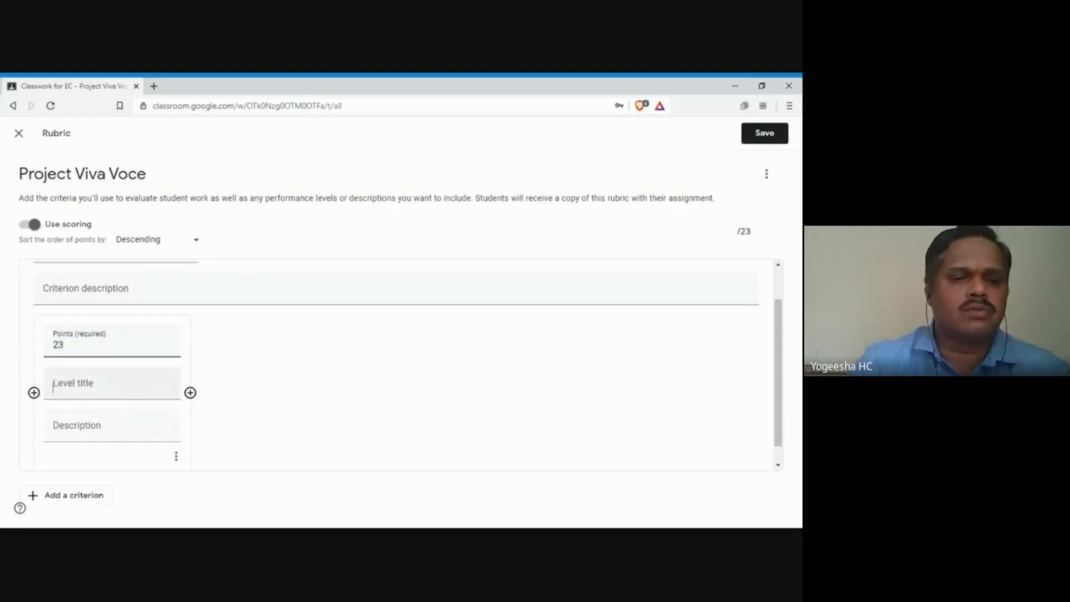
click(83, 344)
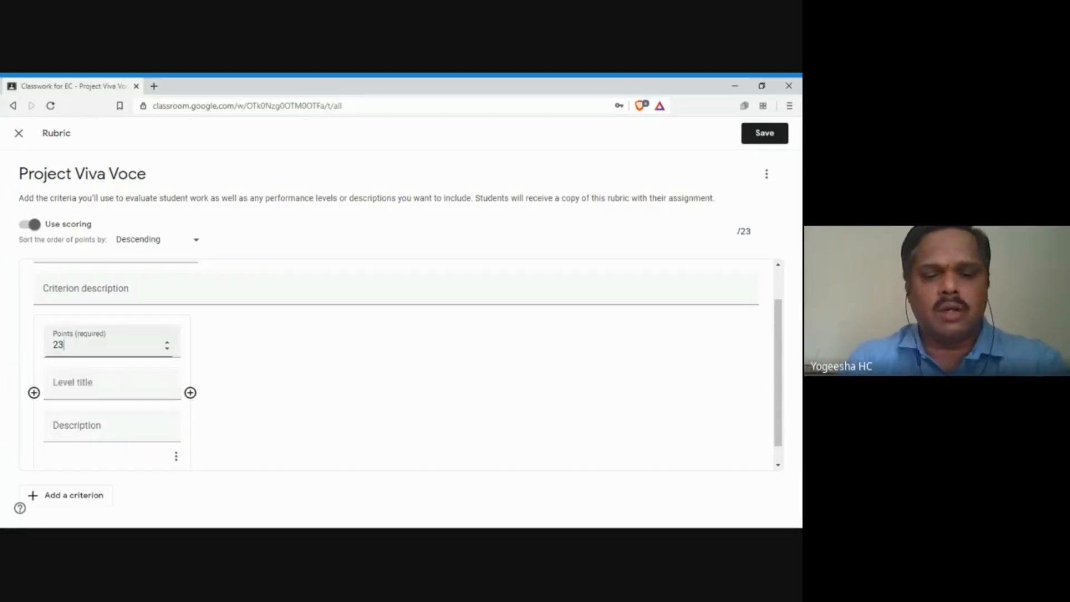
key(BackSpace)
text(0)
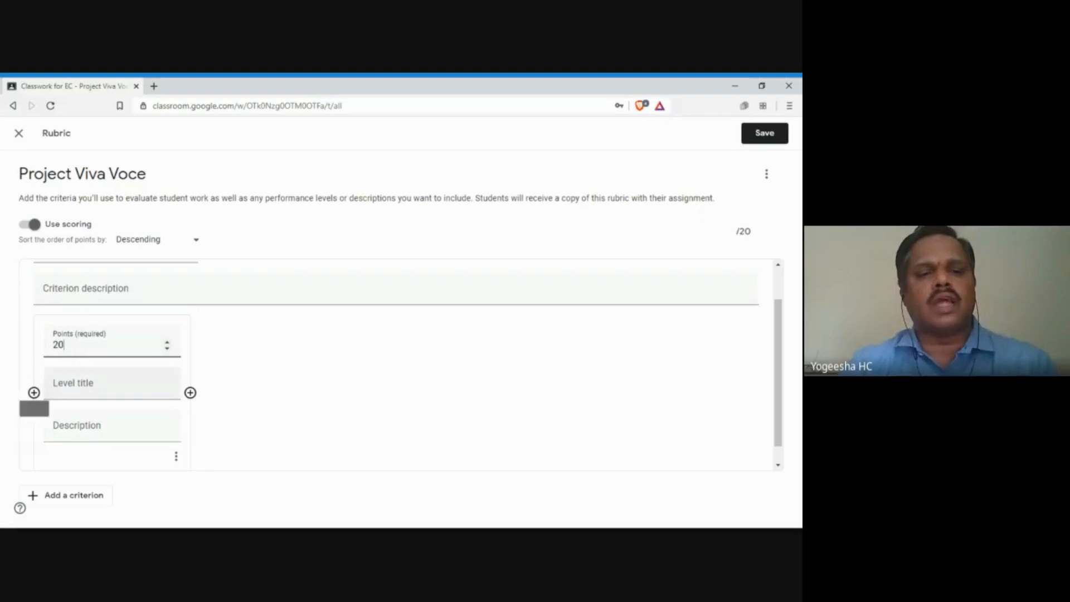
click(75, 384)
text(E)
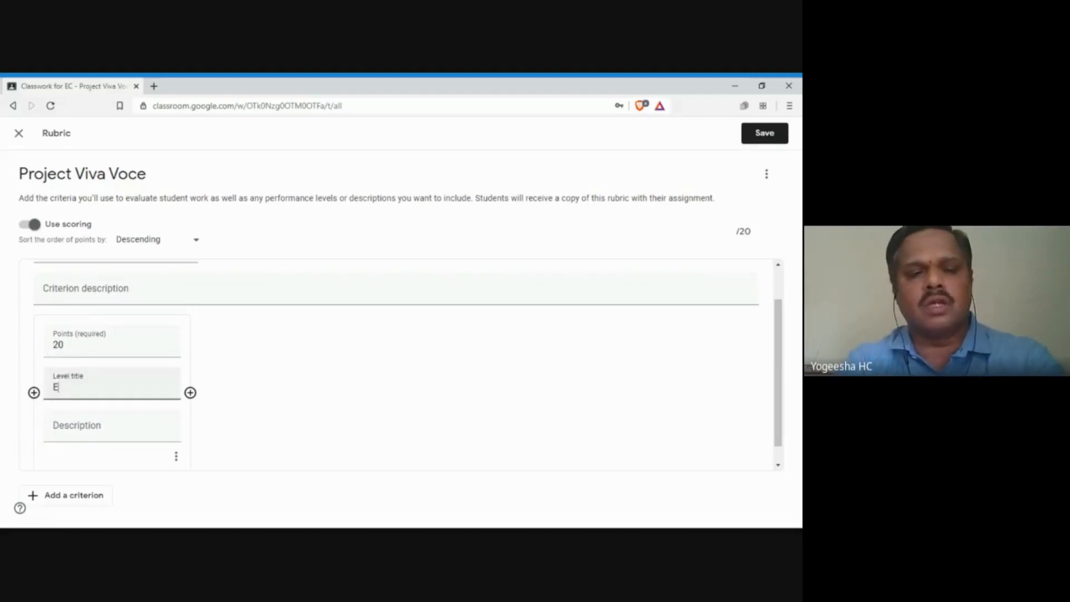
text(xcellent)
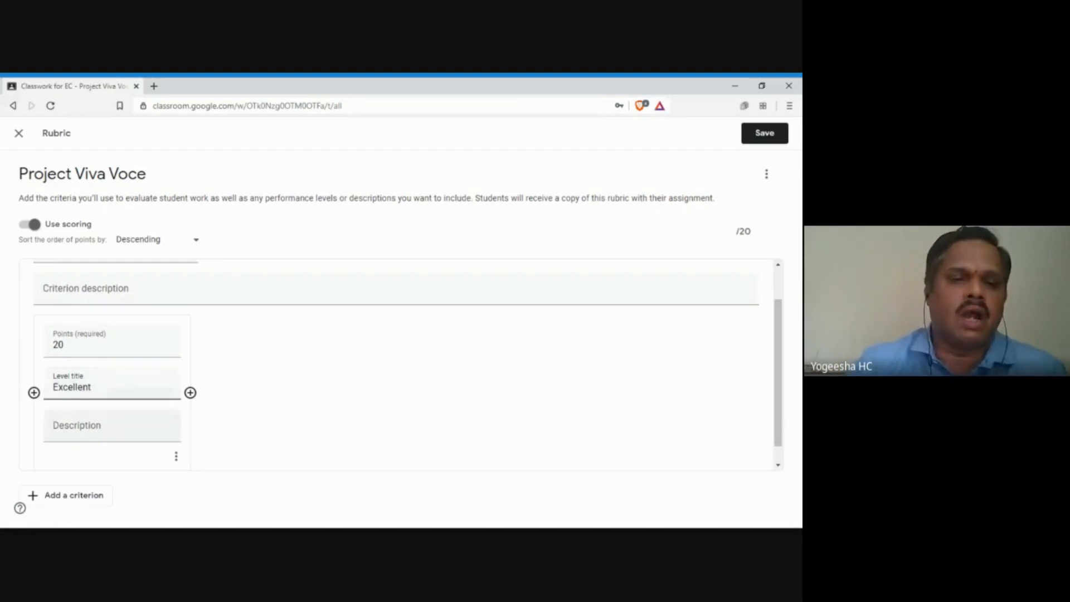
click(100, 427)
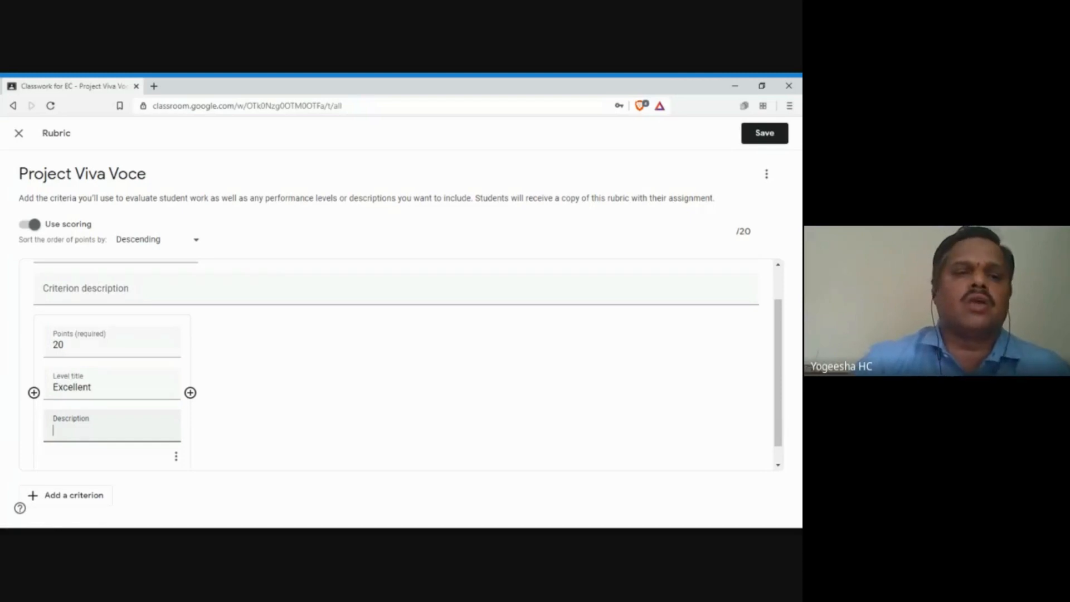
click(191, 394)
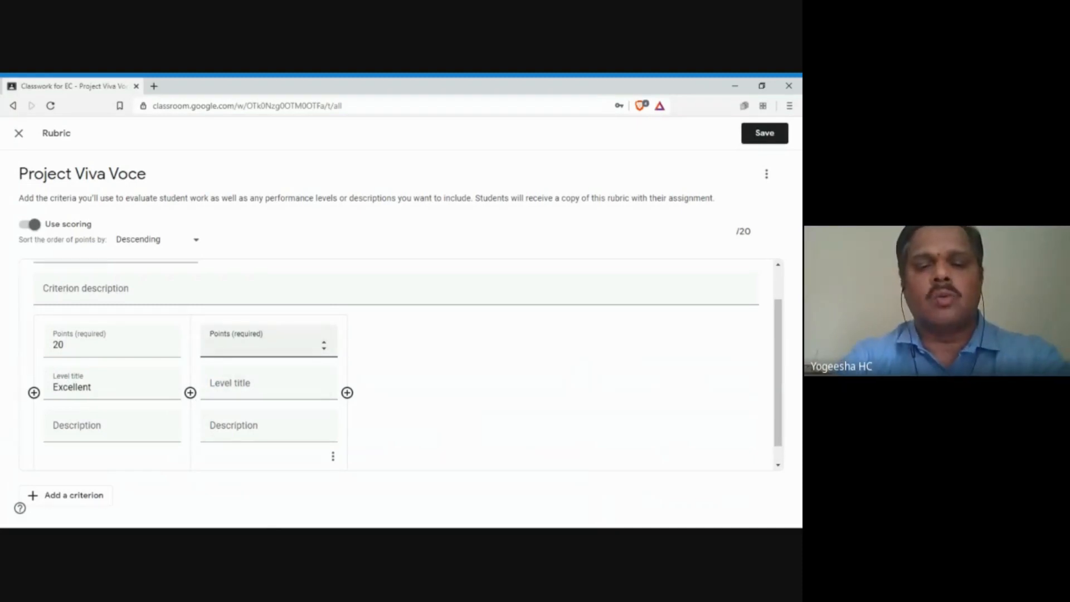
Step: Fill the second level as Very Good worth 16 points
text(16)
key(Tab)
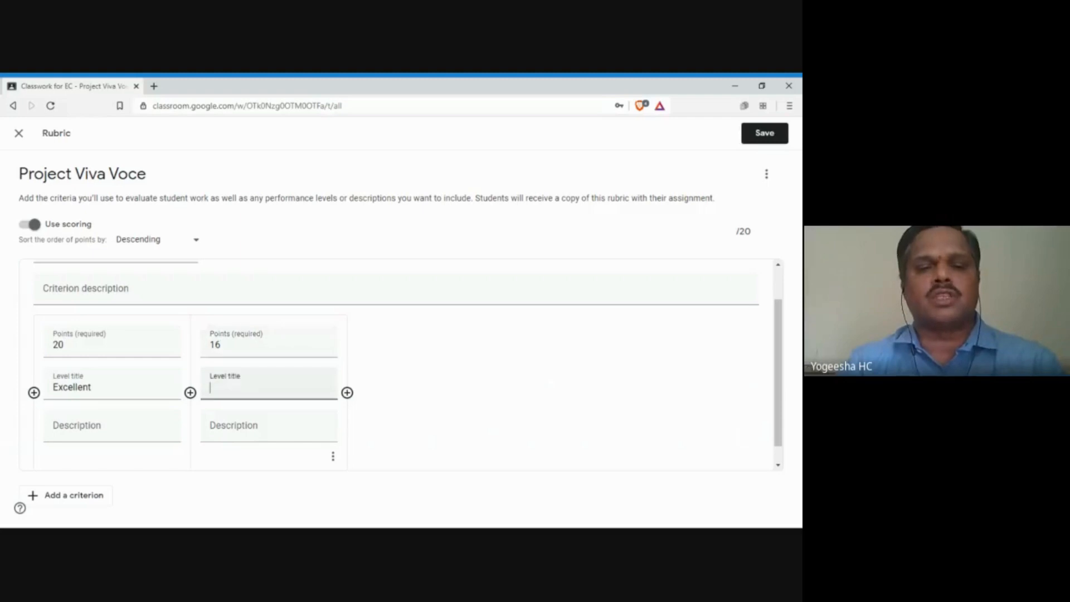
text(Very)
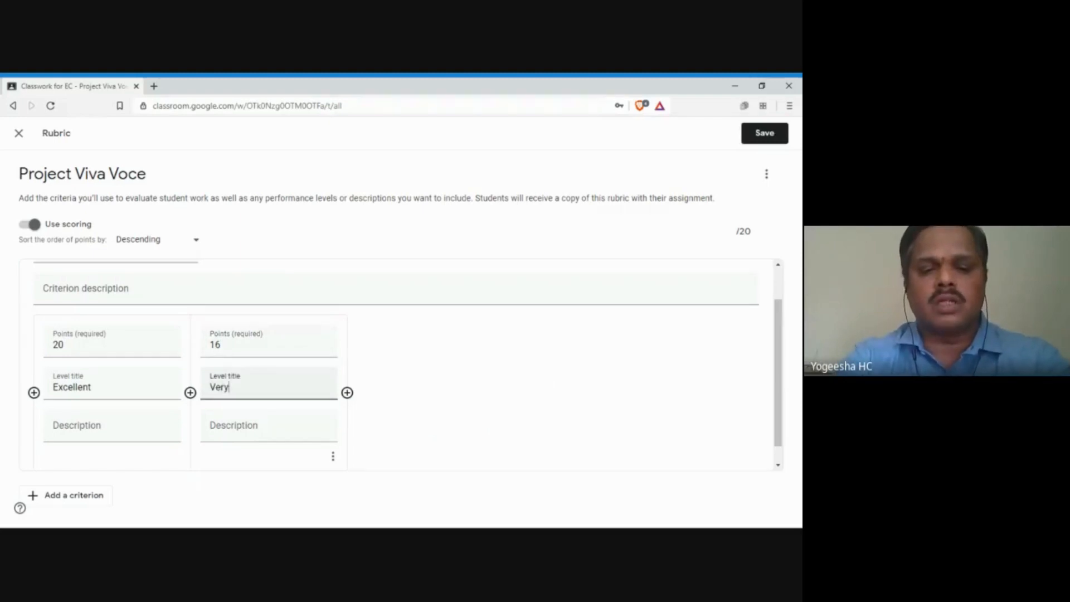
text( Good)
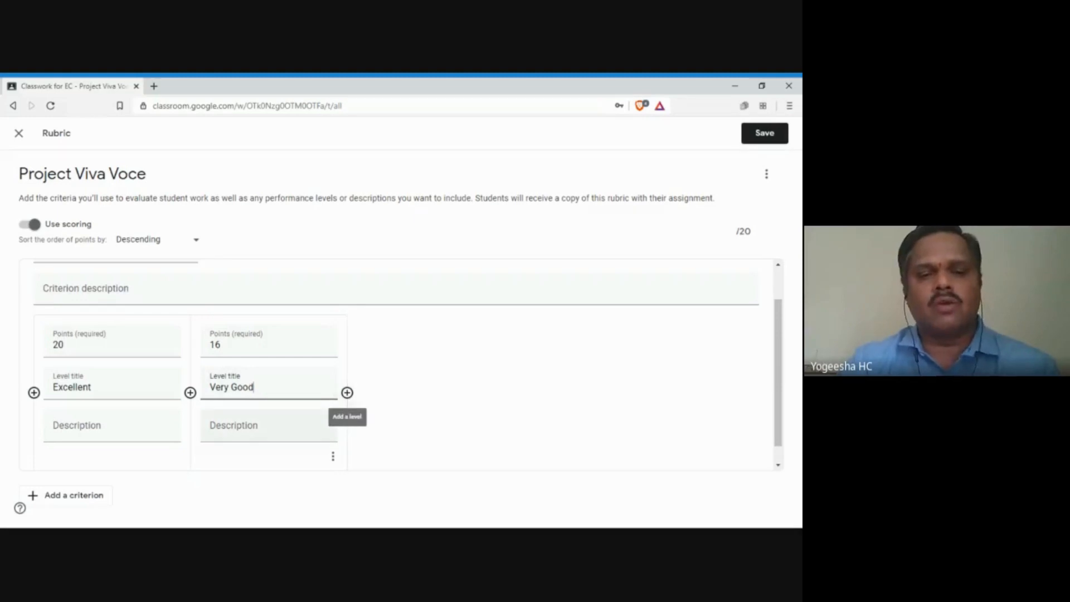
click(265, 415)
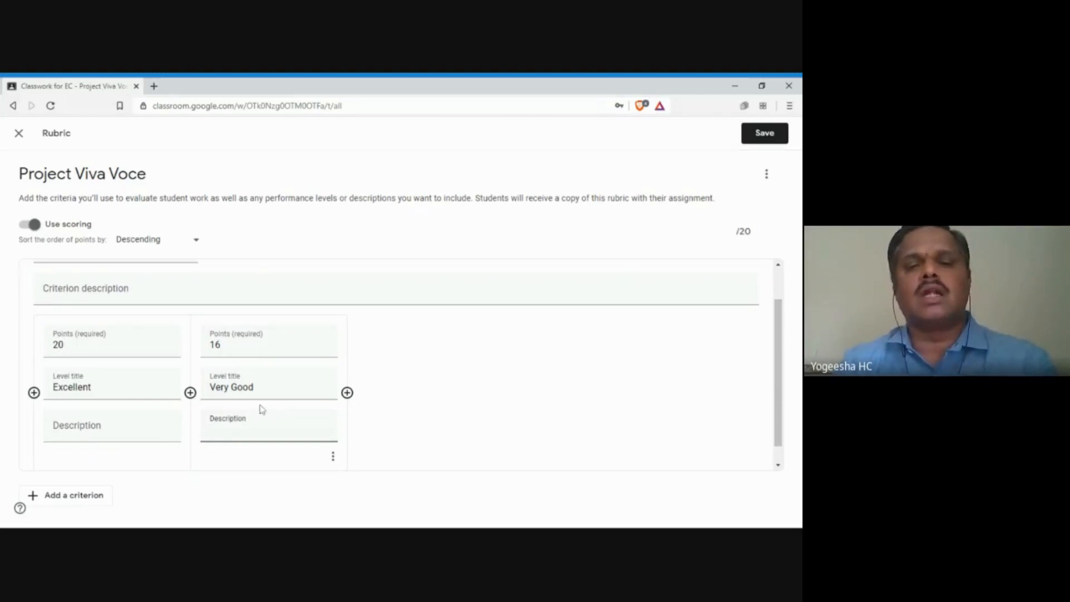
Step: Add a third level titled Satisfactory worth 12 points
click(347, 393)
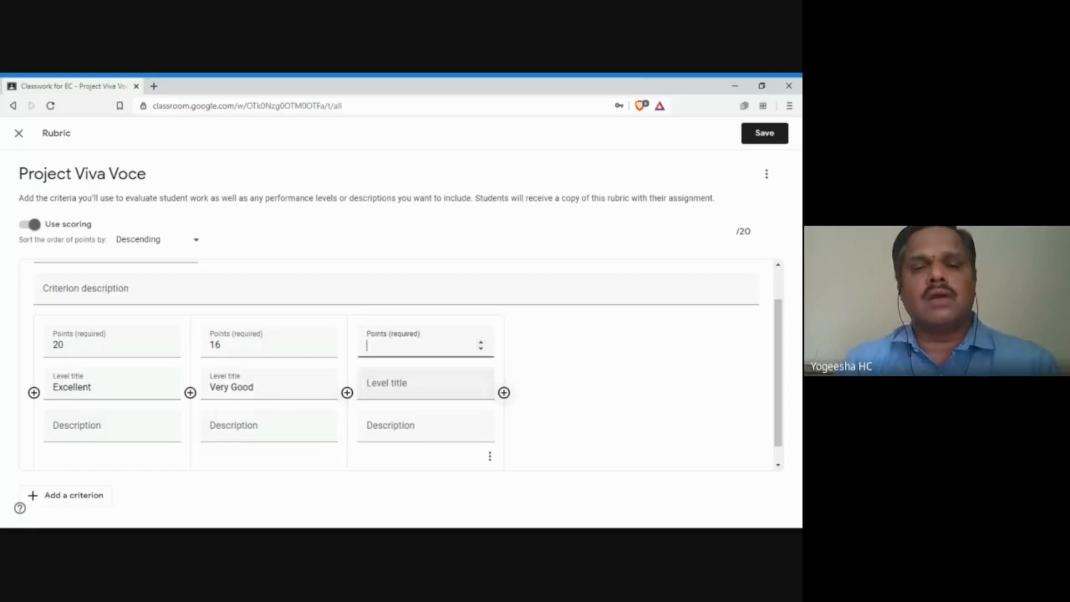
text(12)
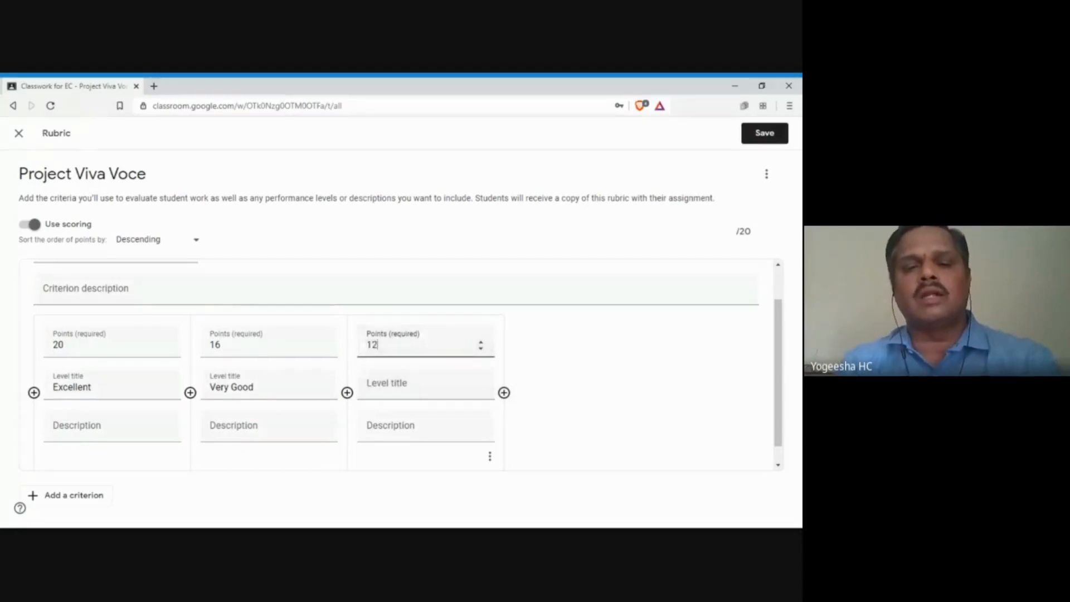
key(Tab)
text(Goo)
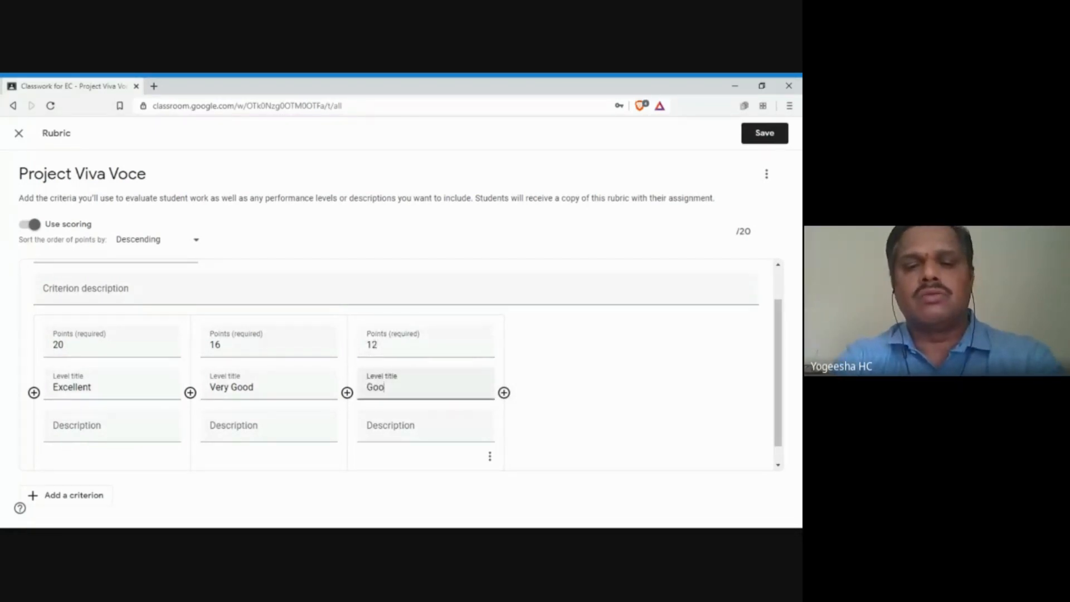
key(BackSpace)
key(BackSpace)
key(BackSpace)
text(Satis)
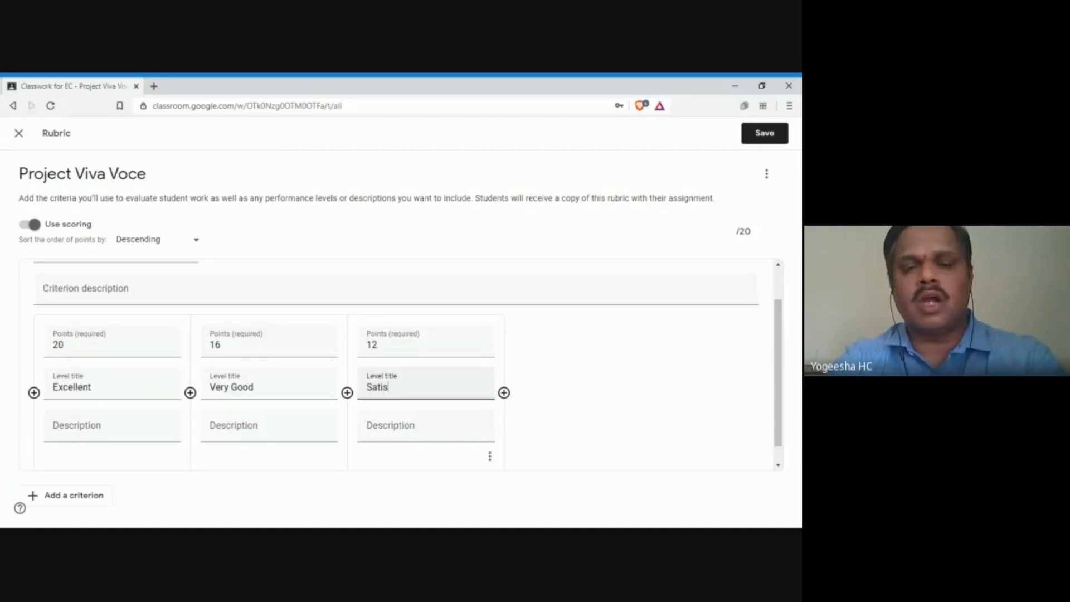
text(fact)
text(ory)
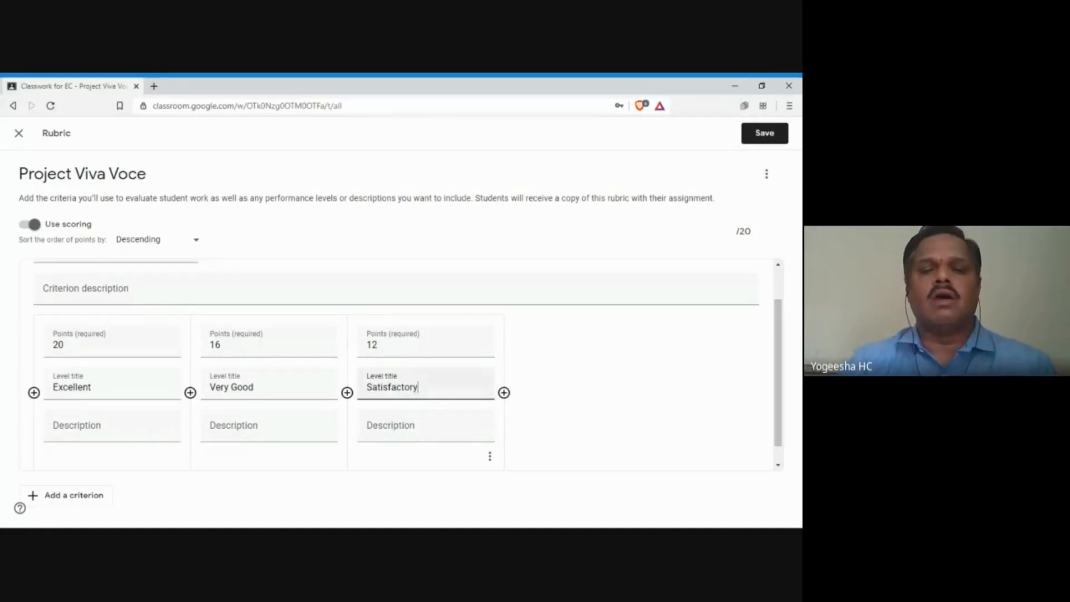
Step: Add a fourth level titled Poor worth 5 points
click(504, 393)
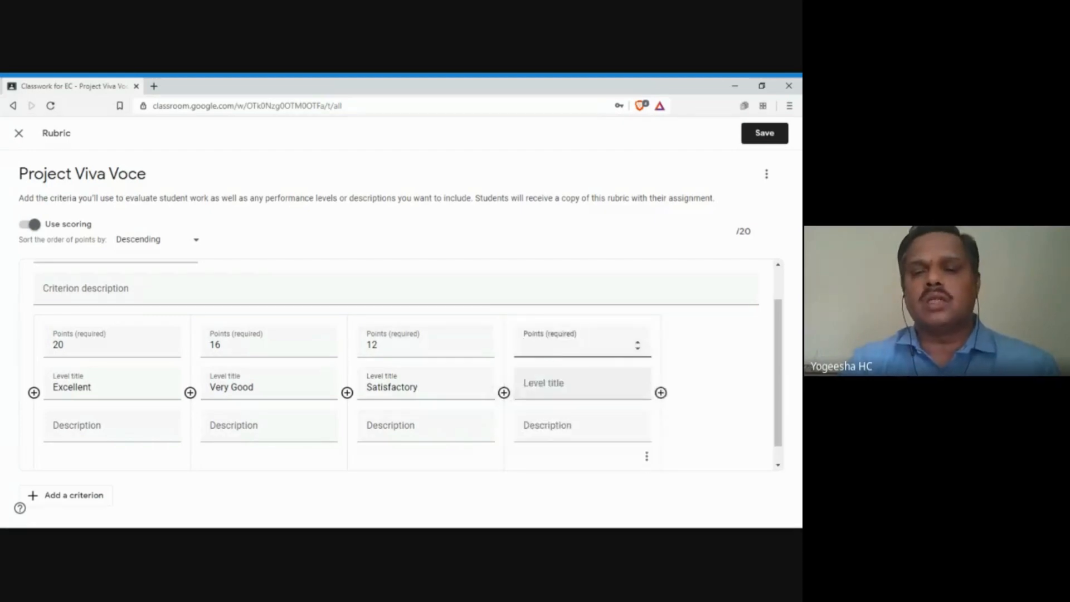
click(549, 390)
text(Poor)
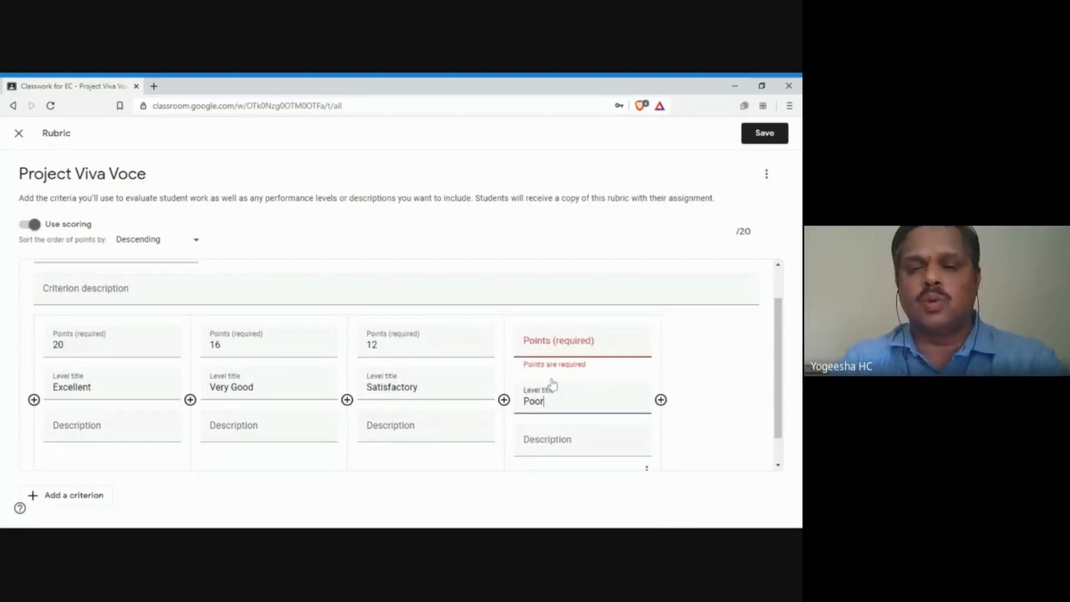
click(532, 352)
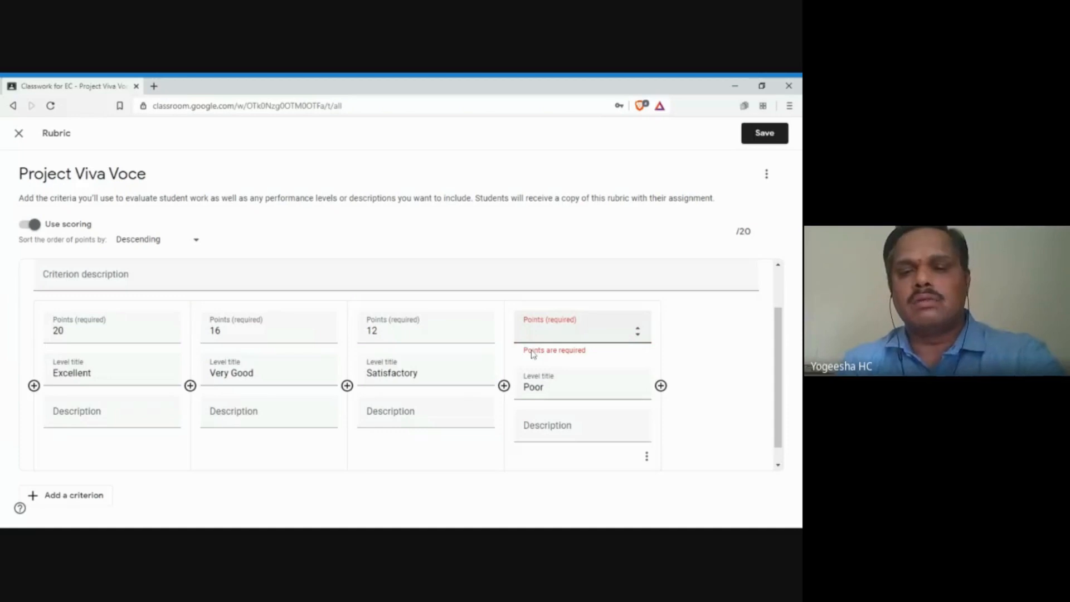
text(5)
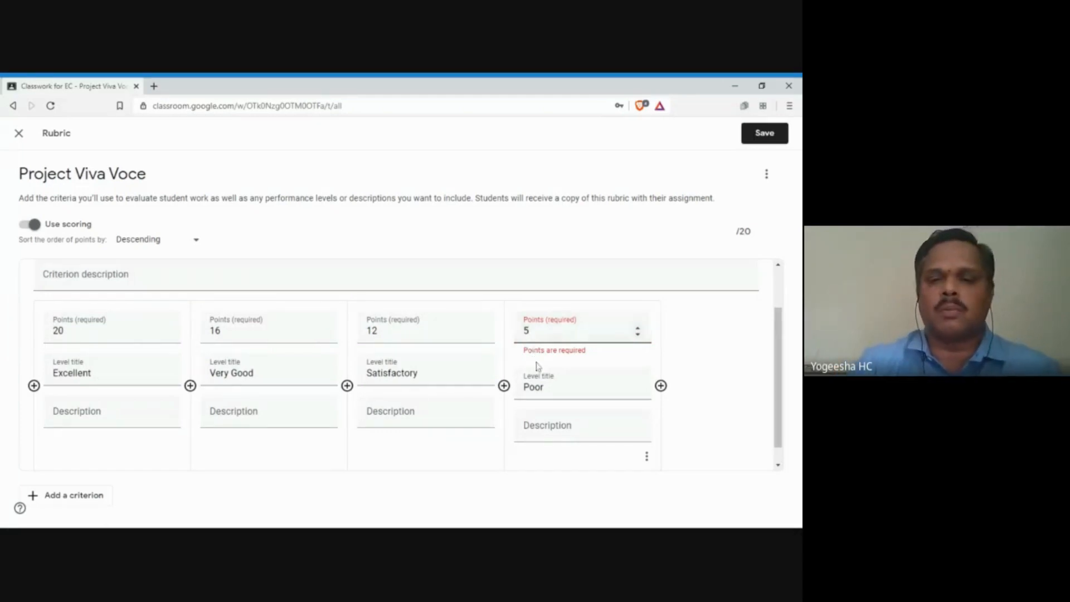
click(564, 435)
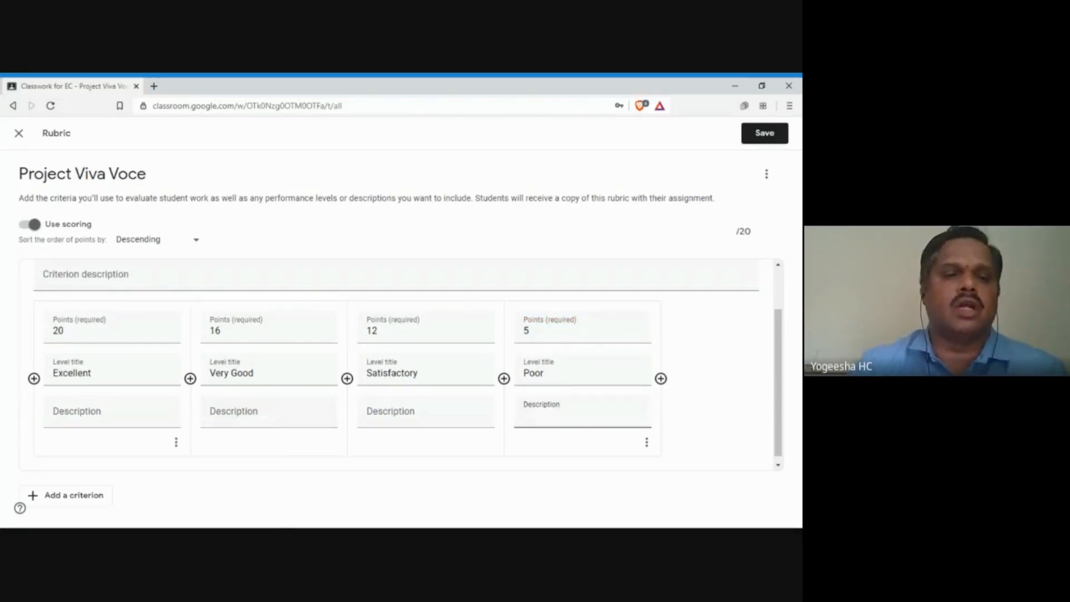
scroll(112, 312, up, 1)
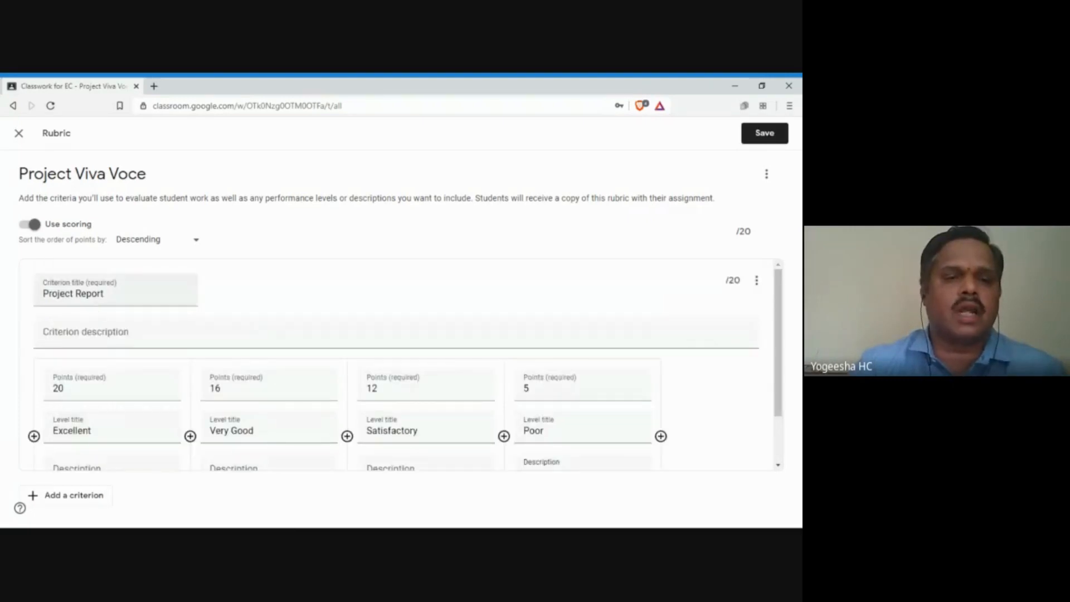
scroll(127, 305, down, 1)
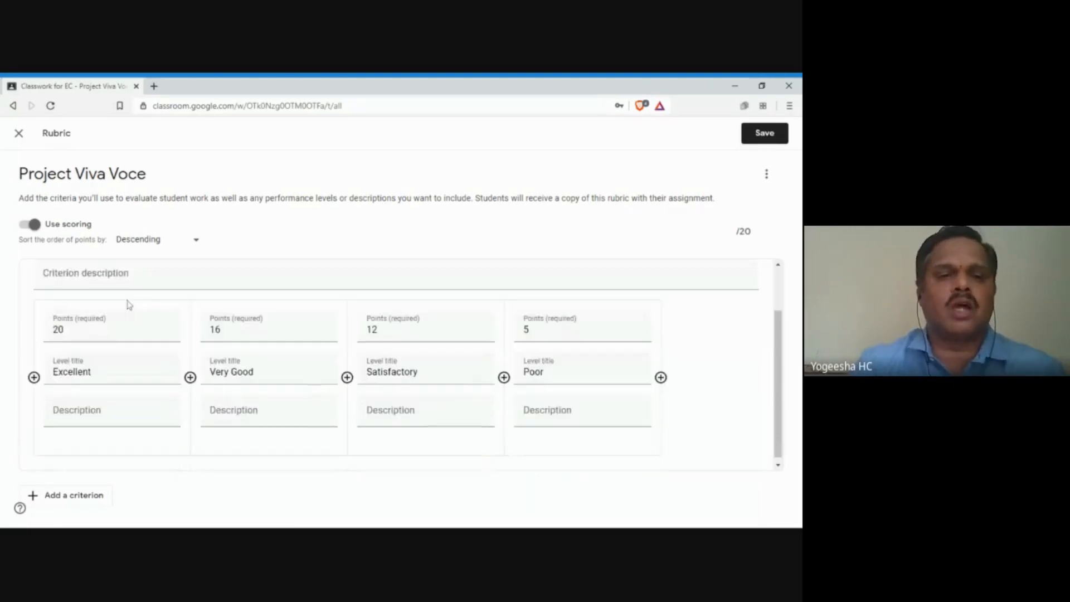
Step: Add a new criterion titled 'Video of the project'
click(81, 498)
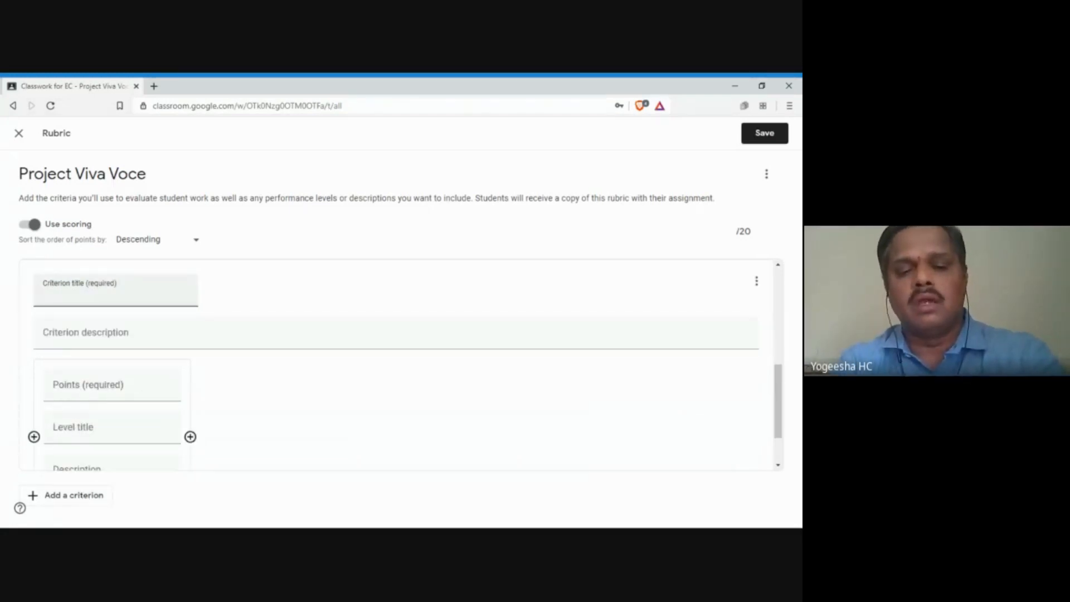
text(Video )
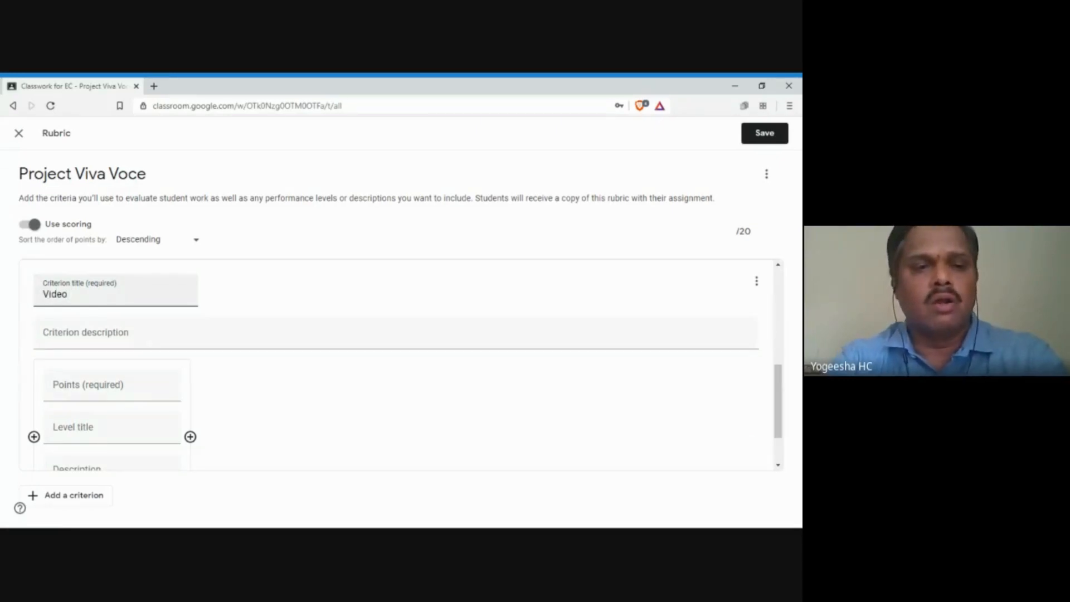
text(of the)
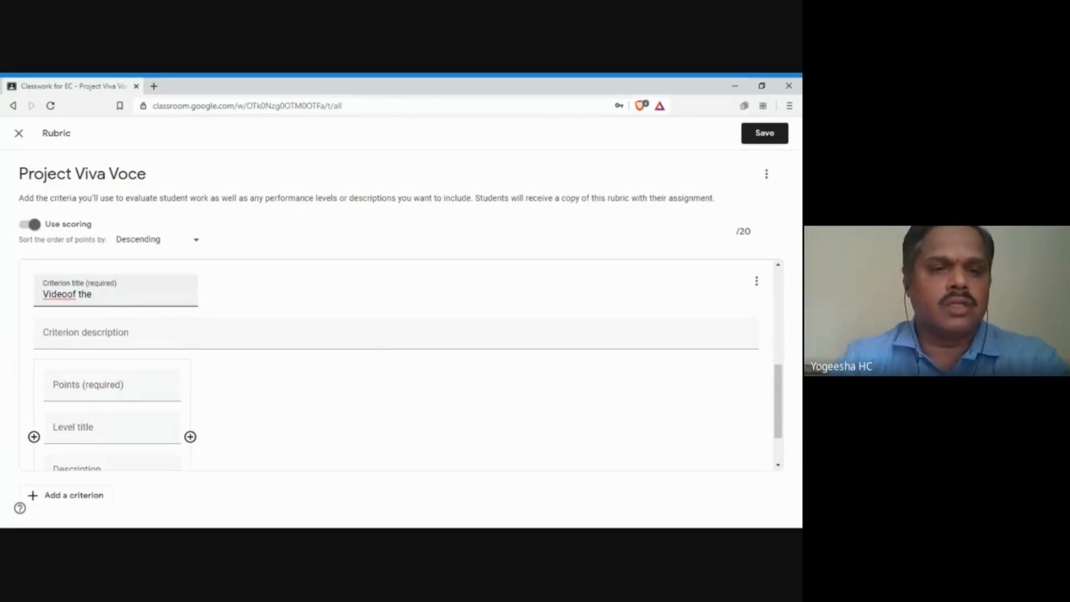
click(67, 294)
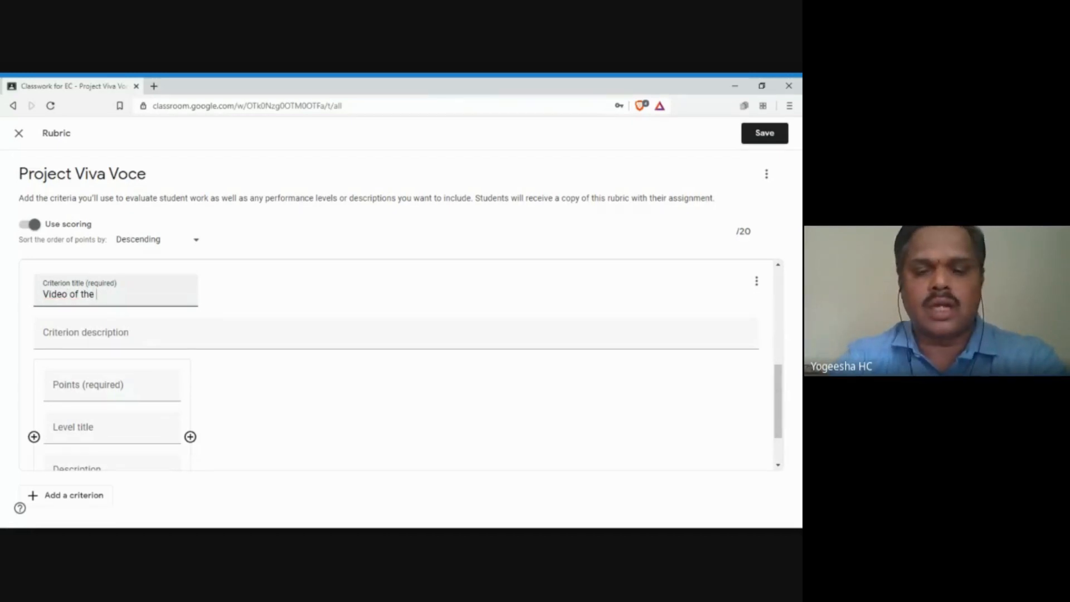
text(project)
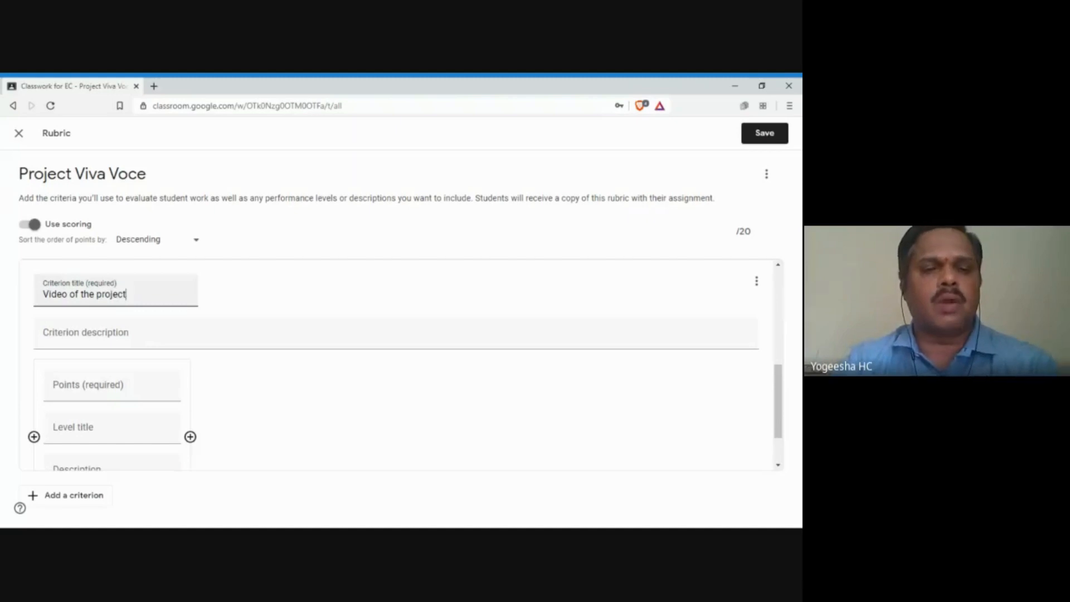
Step: Give its first level 20 points and the title Excellent
click(106, 385)
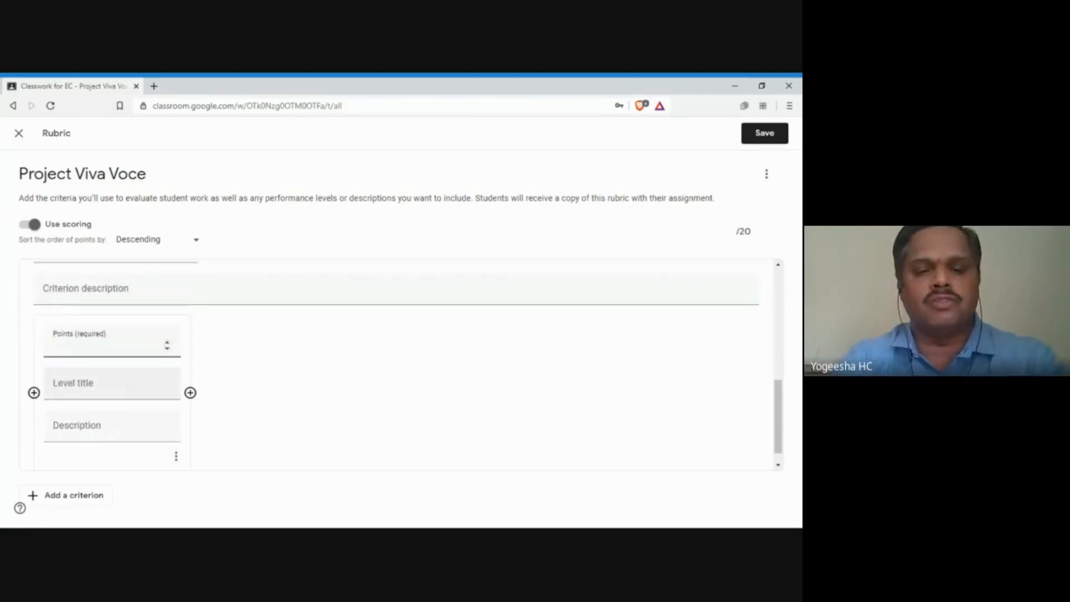
text(40)
key(BackSpace)
key(BackSpace)
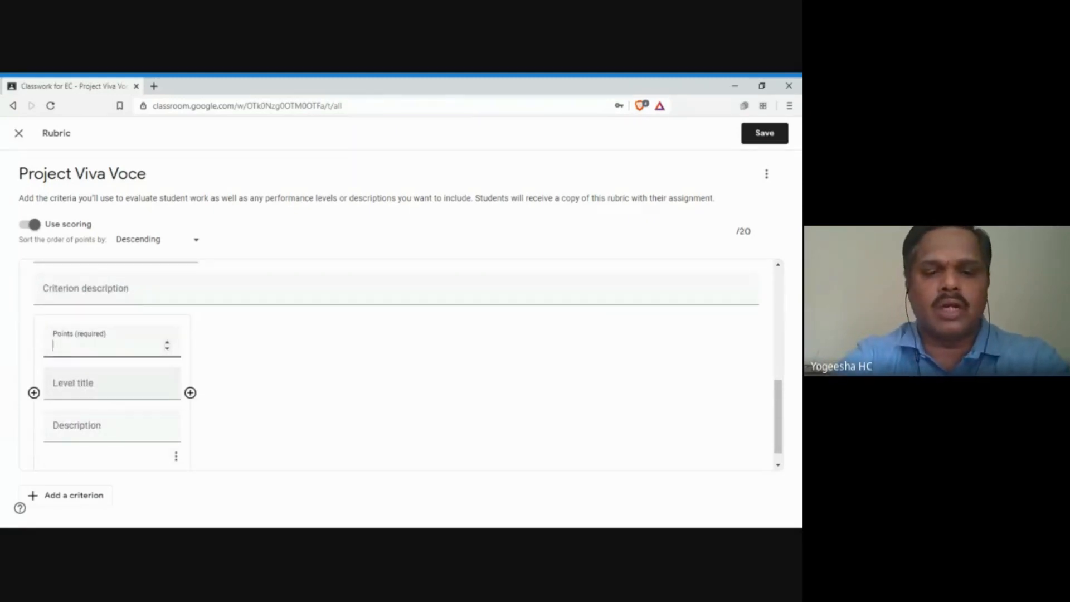
text(20)
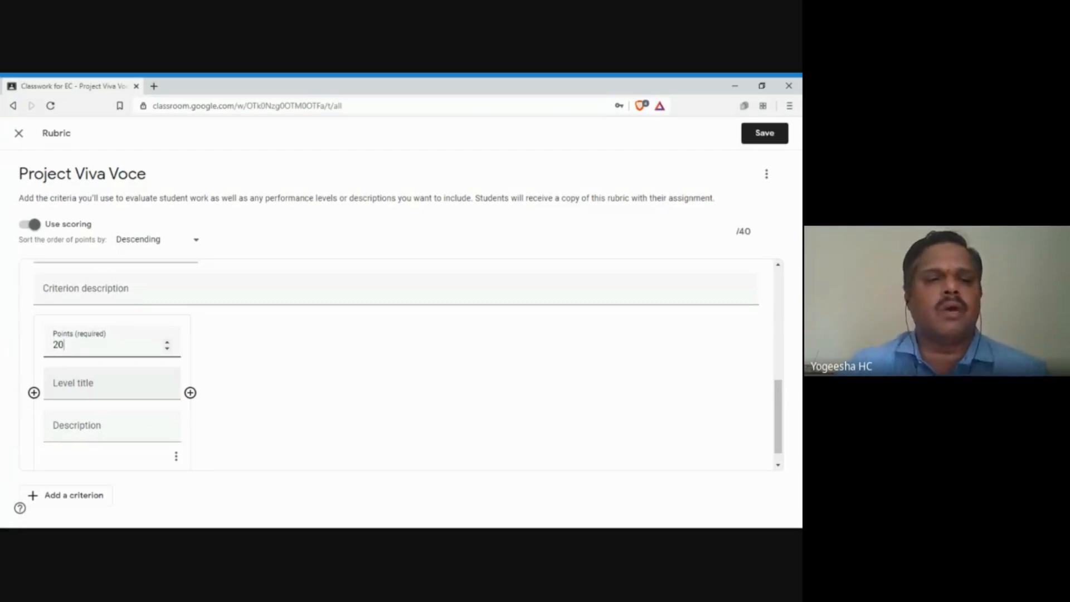
click(112, 384)
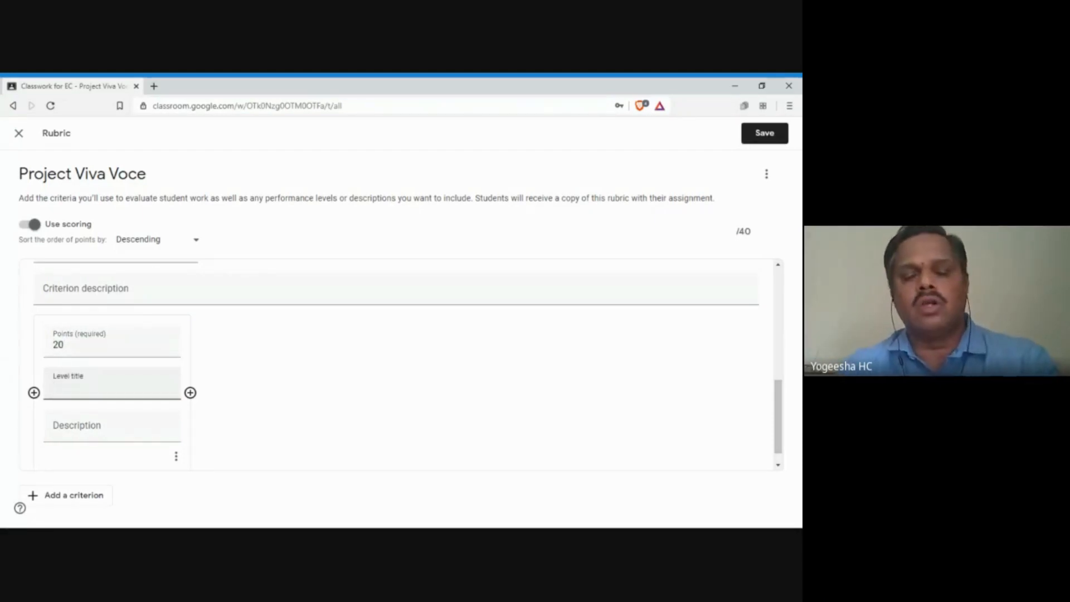
text(Exce)
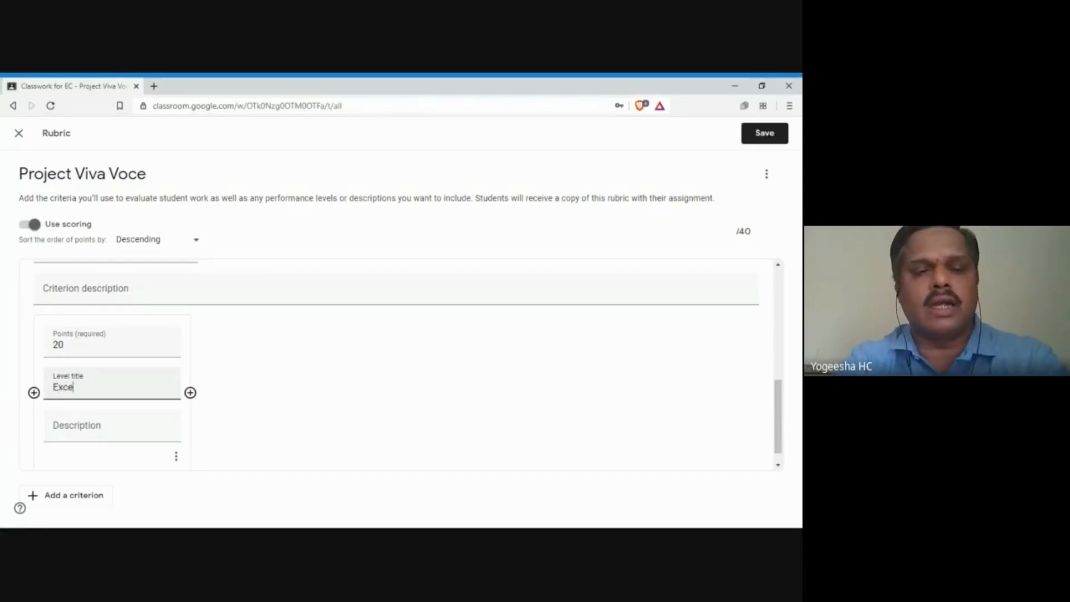
text(llent)
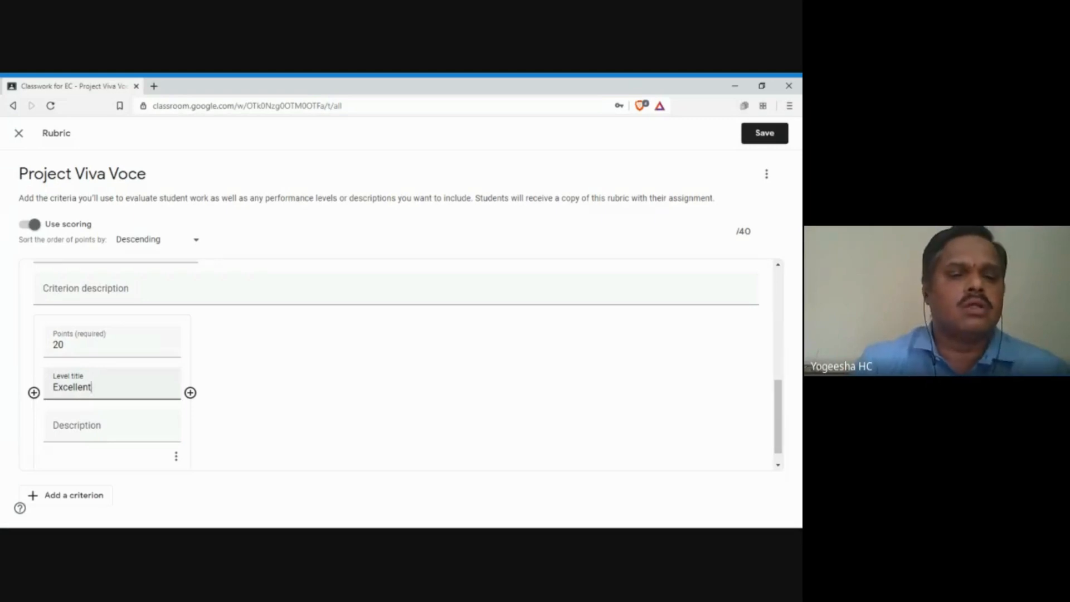
Step: Add a second level, Very Good, worth 16 points
click(190, 392)
text(16)
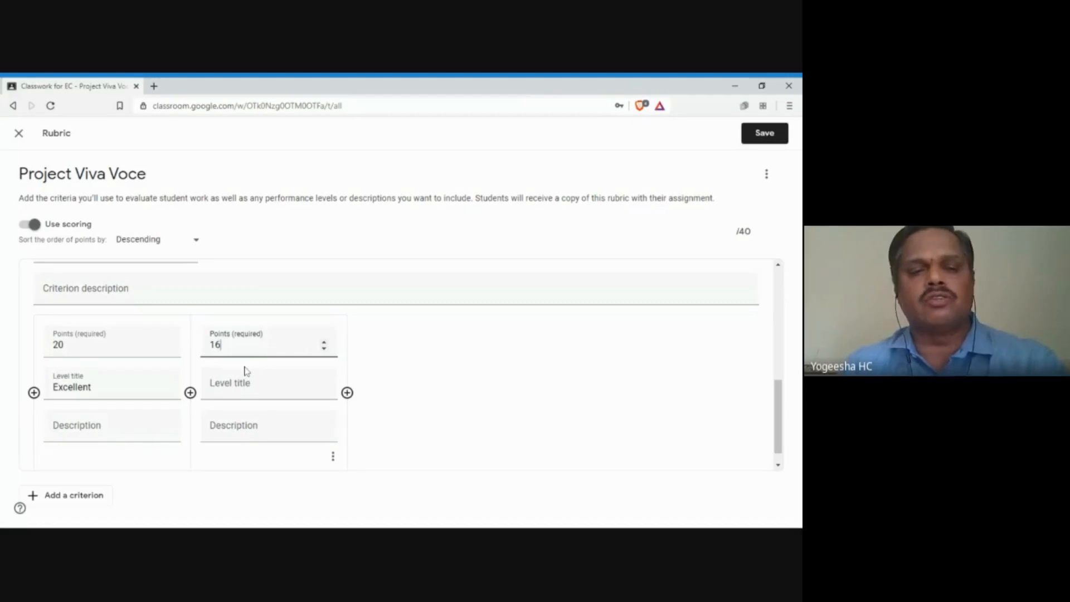
key(Tab)
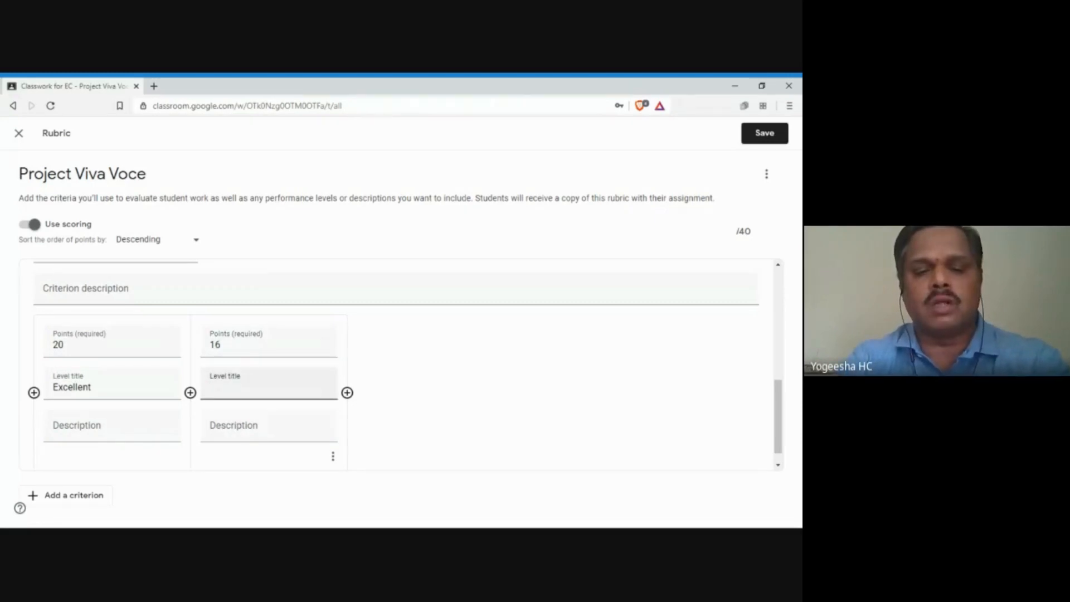
text(Very)
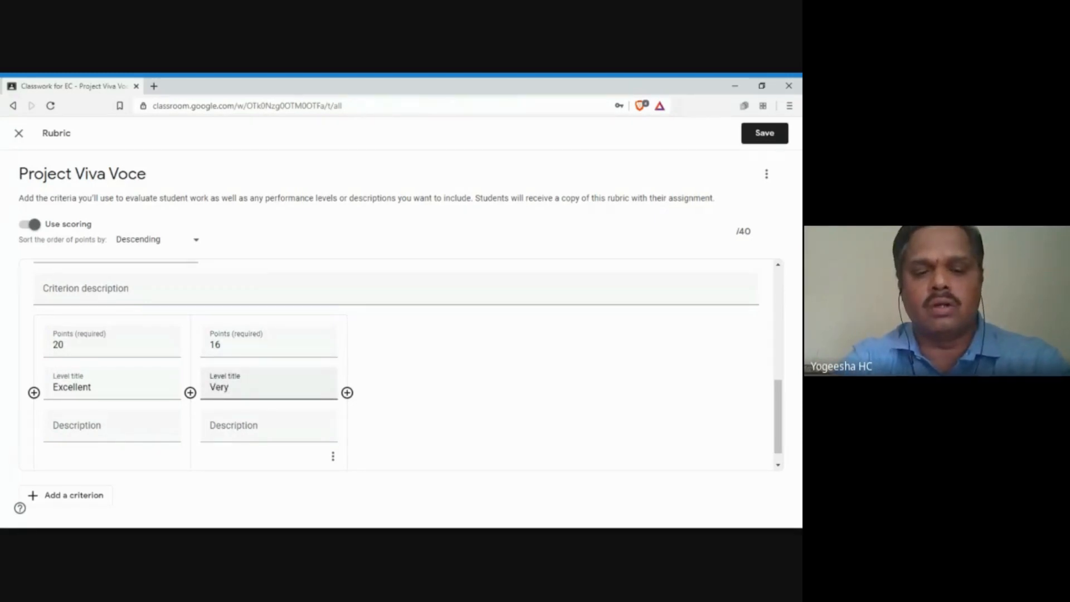
text( Good)
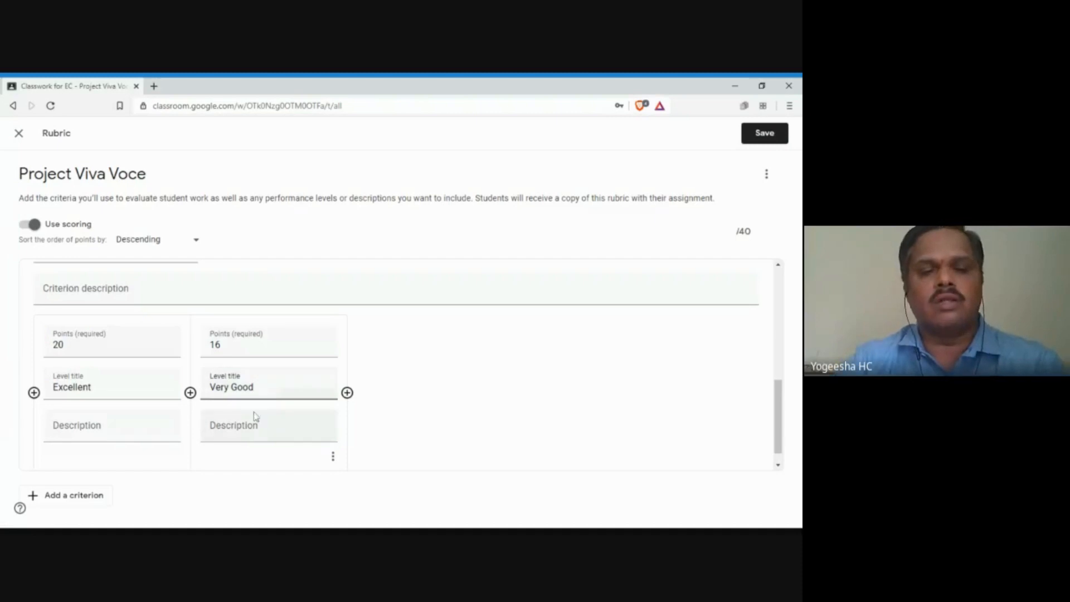
Step: Add a third level, Satisfactory, worth 12 points
click(347, 393)
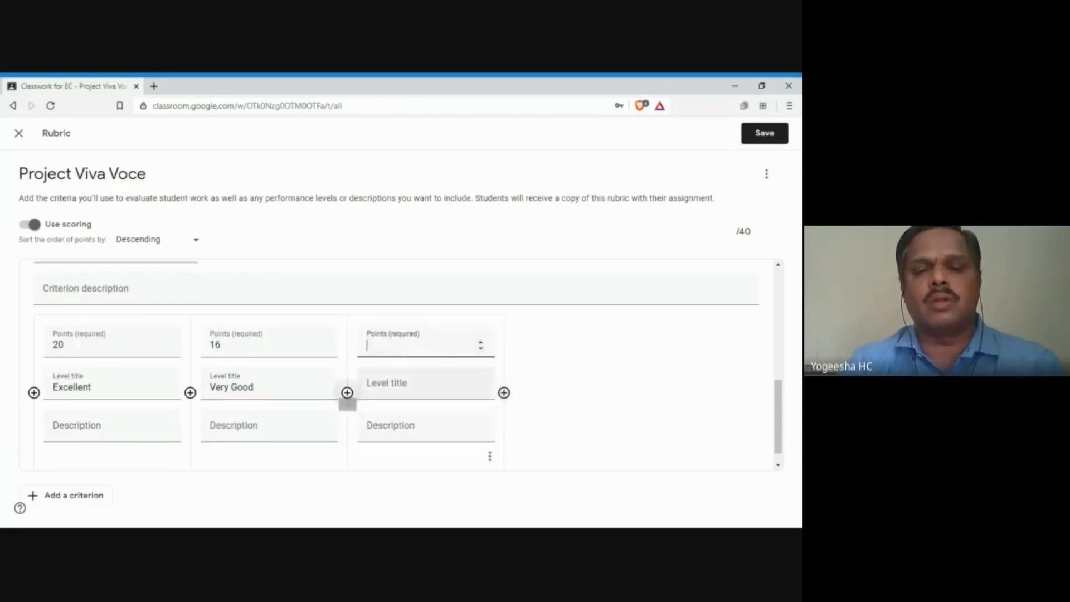
text(12)
key(Tab)
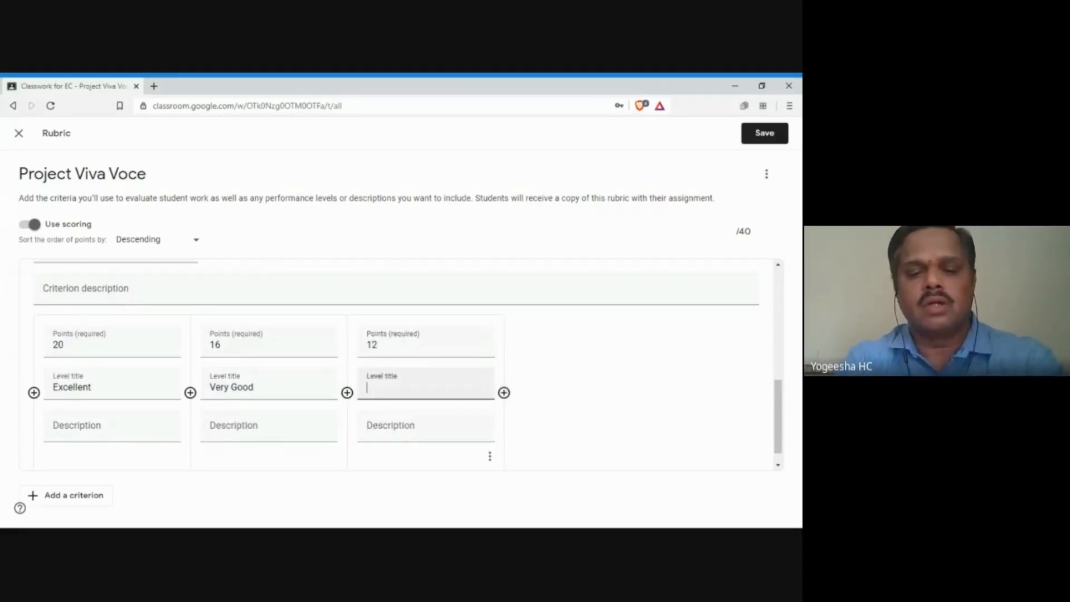
text(Satisfaco)
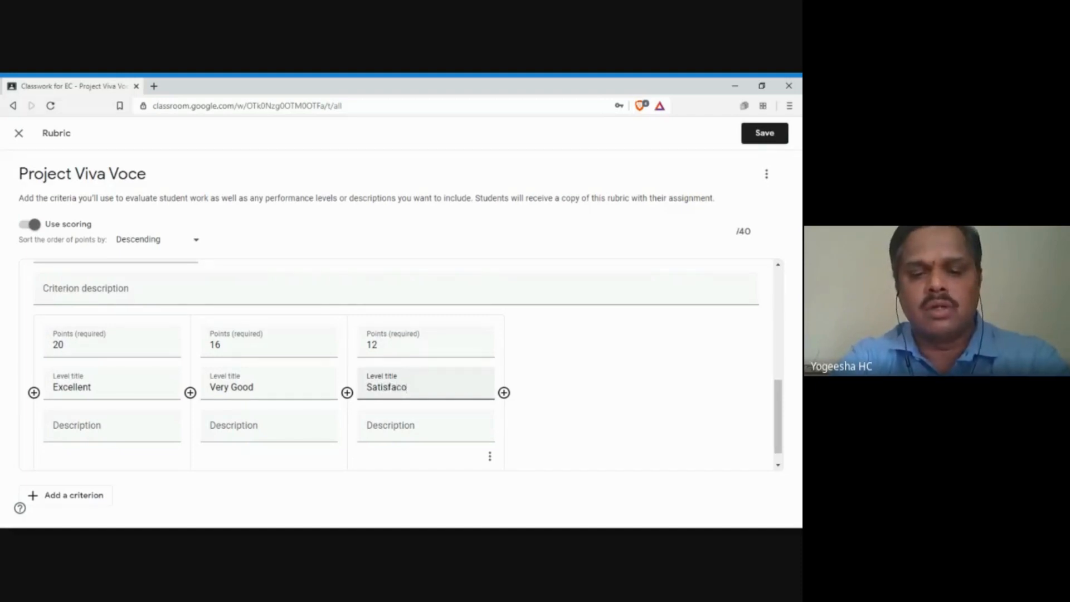
key(BackSpace)
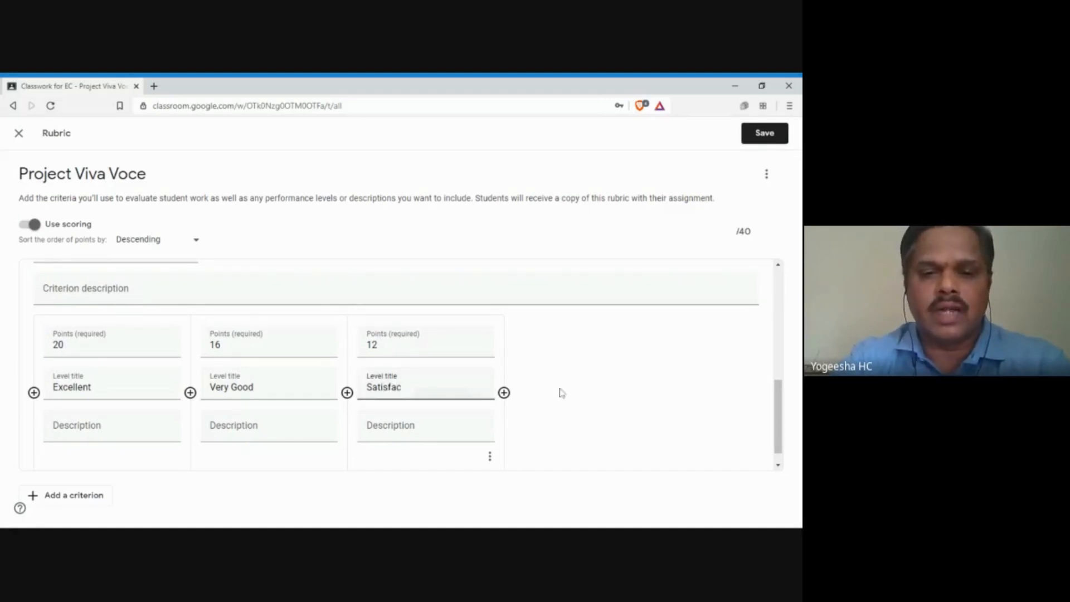
text(tory)
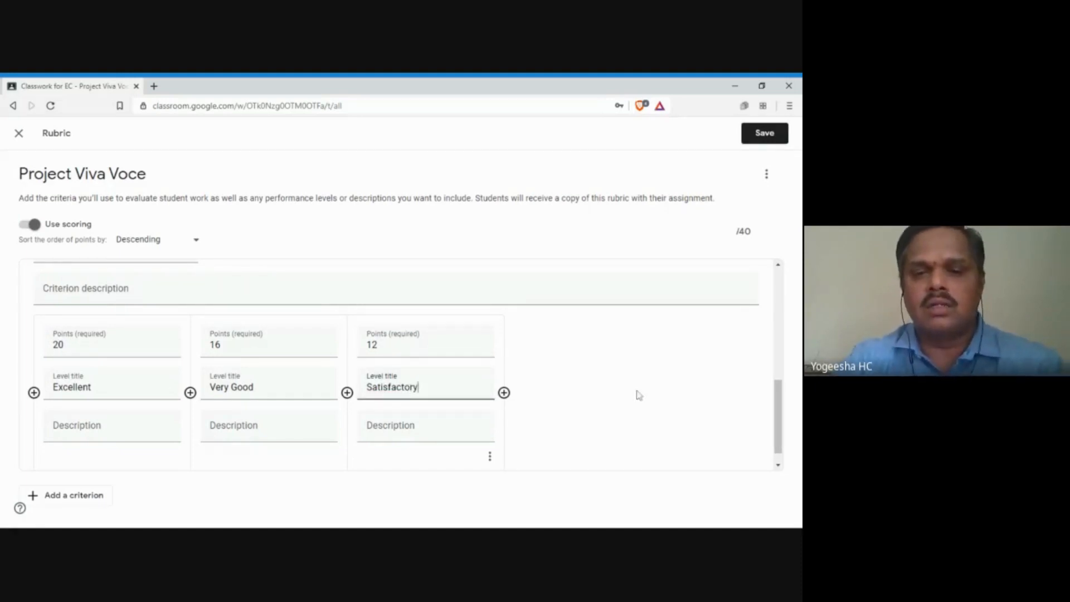
Step: Add a fourth level, Poor, worth 5 points
click(504, 393)
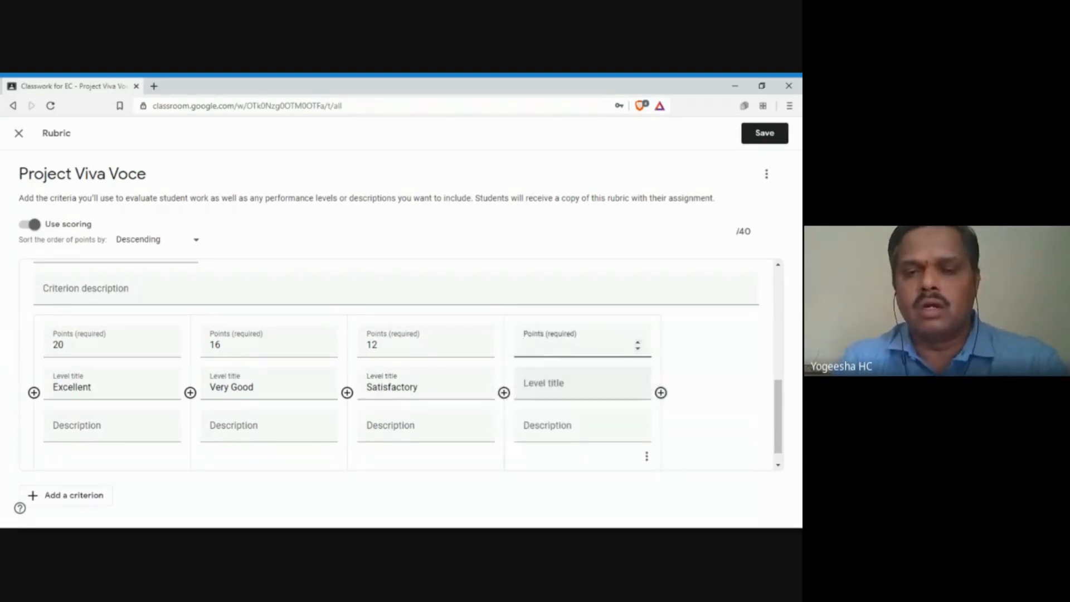
text(5)
key(Tab)
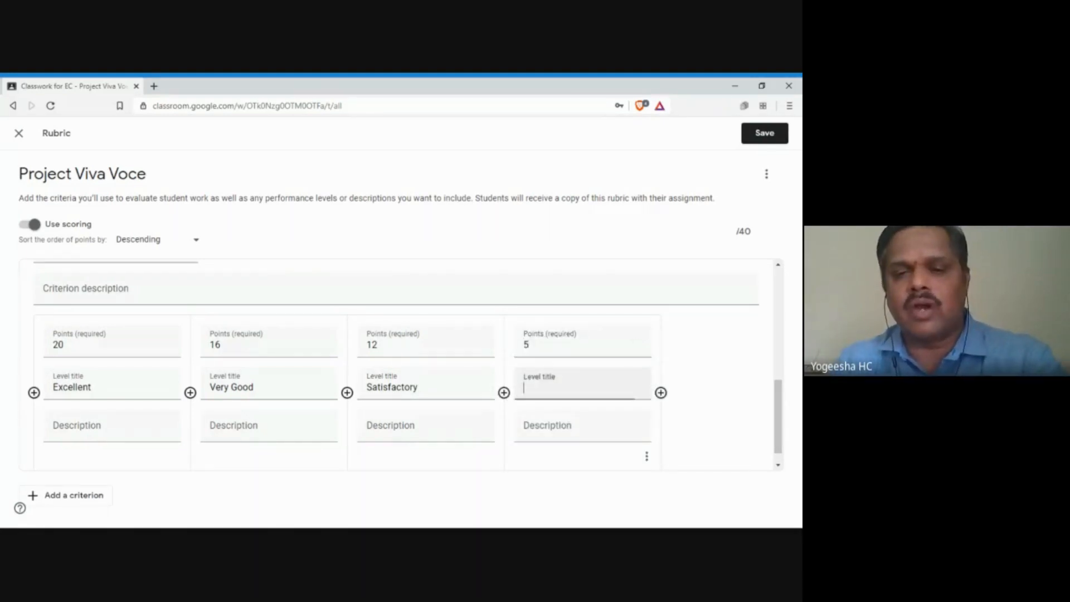
text(Poor)
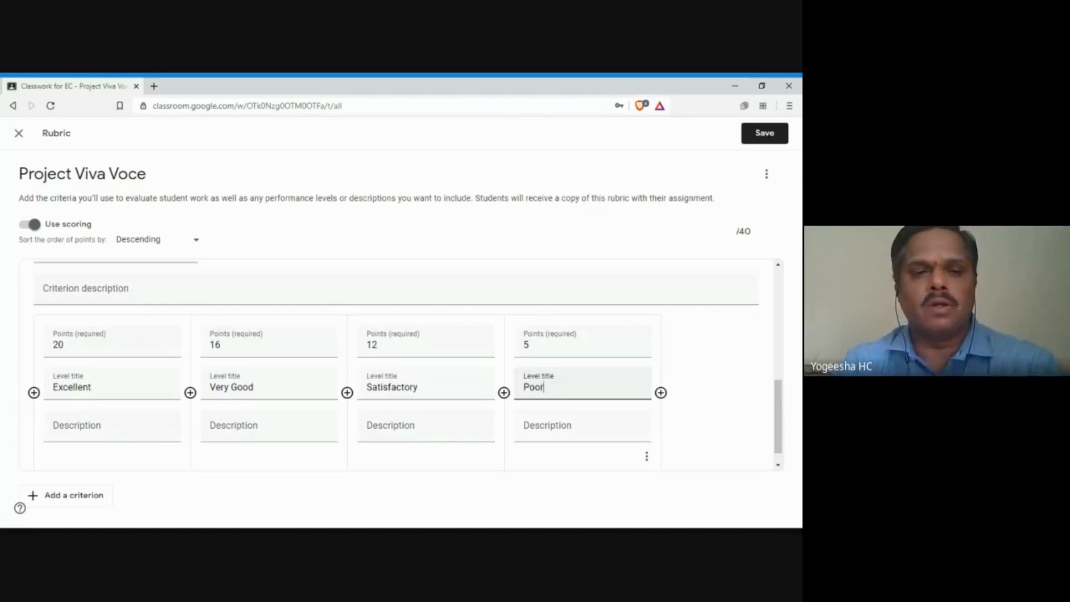
Step: Add a new criterion titled 'Project Presentation and Viva'
click(84, 493)
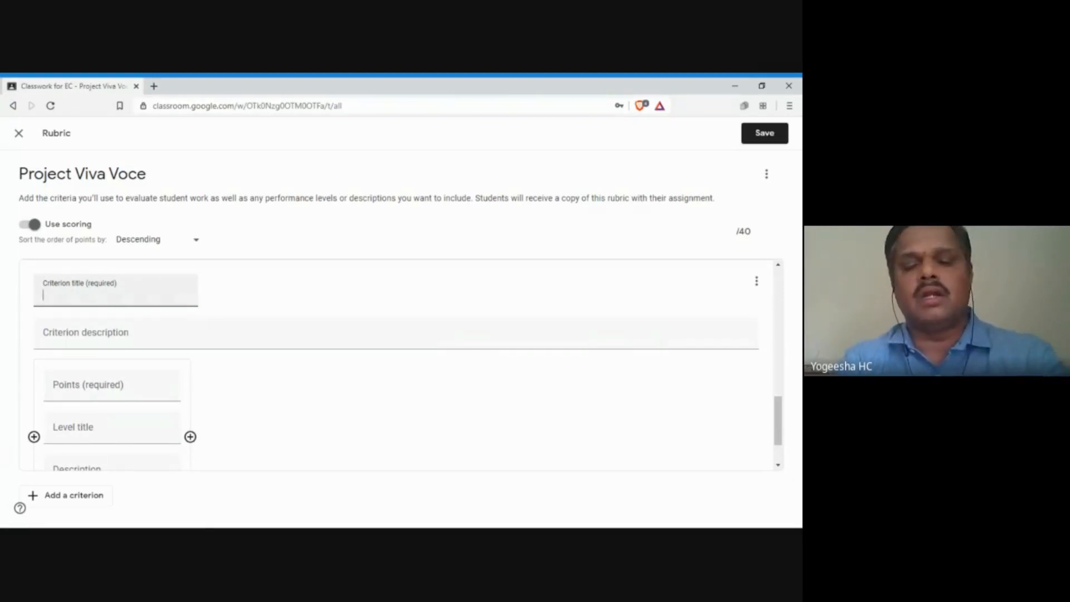
text(Projc)
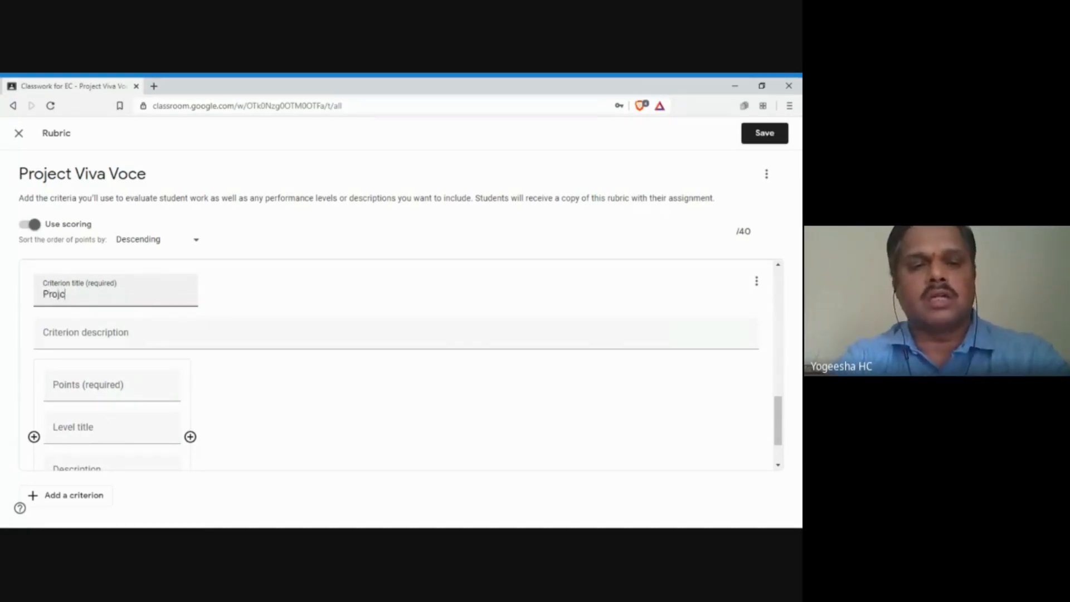
key(BackSpace)
text(ect)
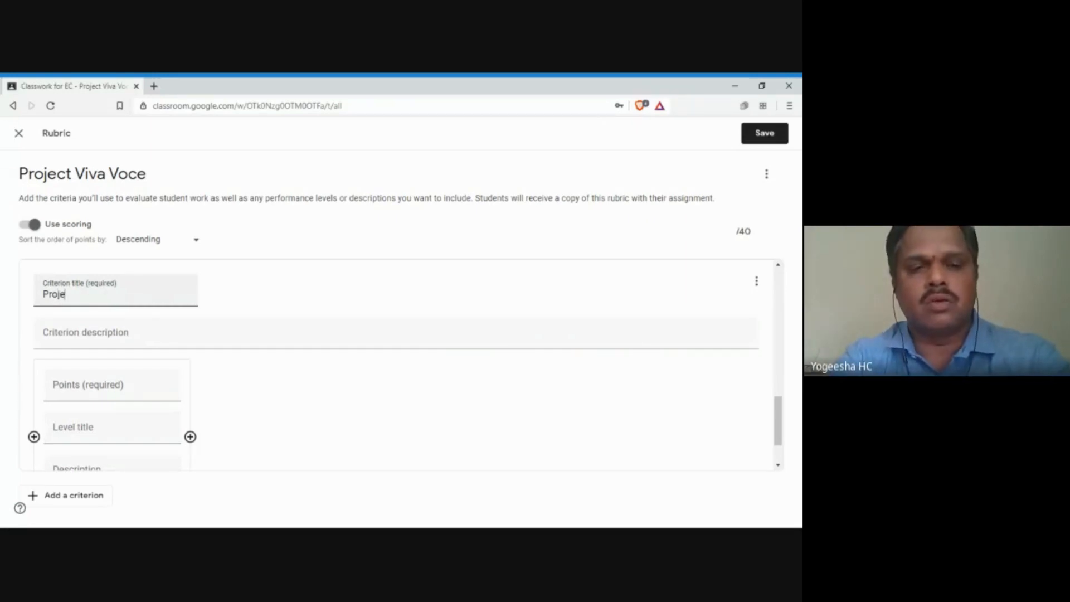
key(BackSpace)
key(BackSpace)
text(cct)
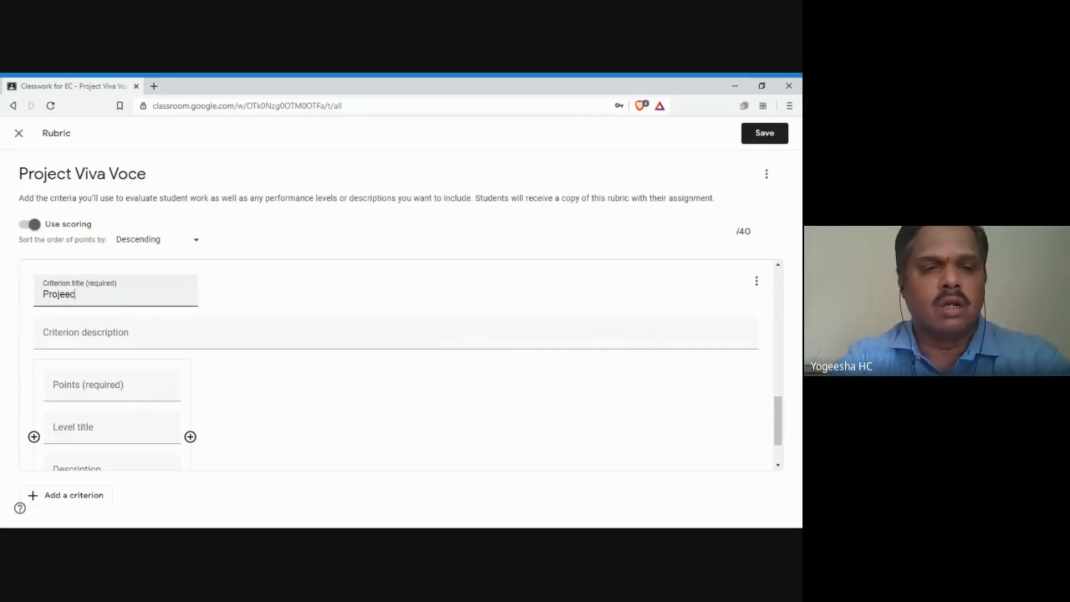
key(BackSpace)
key(BackSpace)
key(BackSpace)
key(BackSpace)
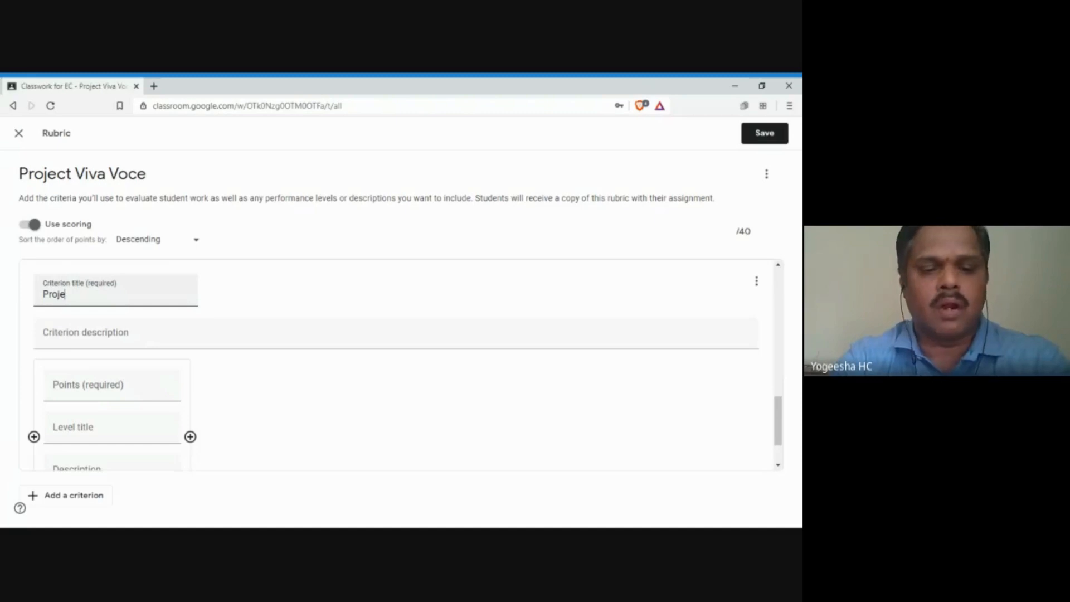
text(ct Presen)
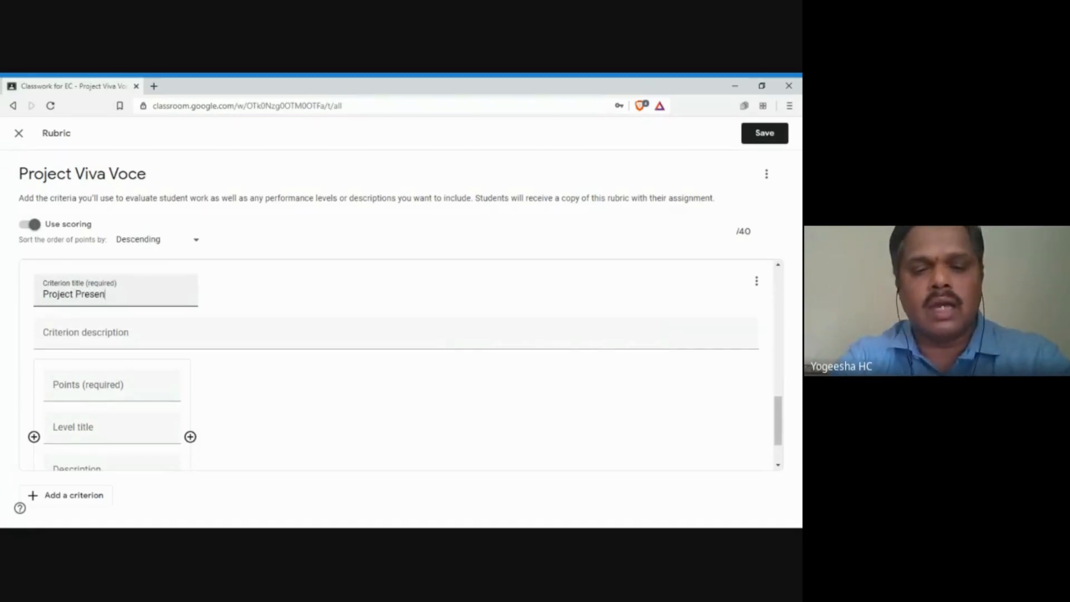
text(taiton and)
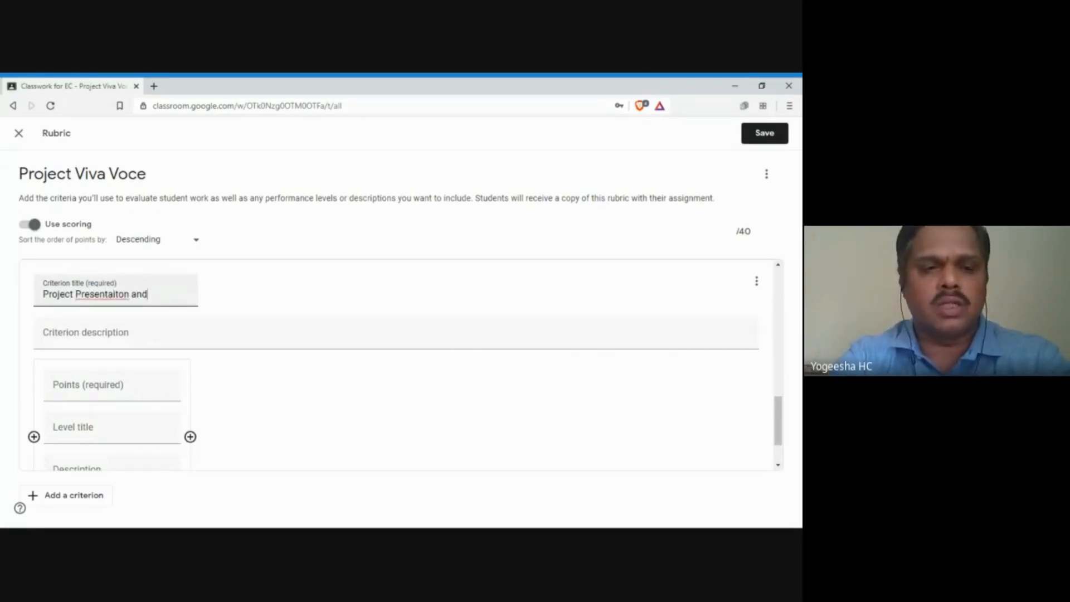
text( Viva)
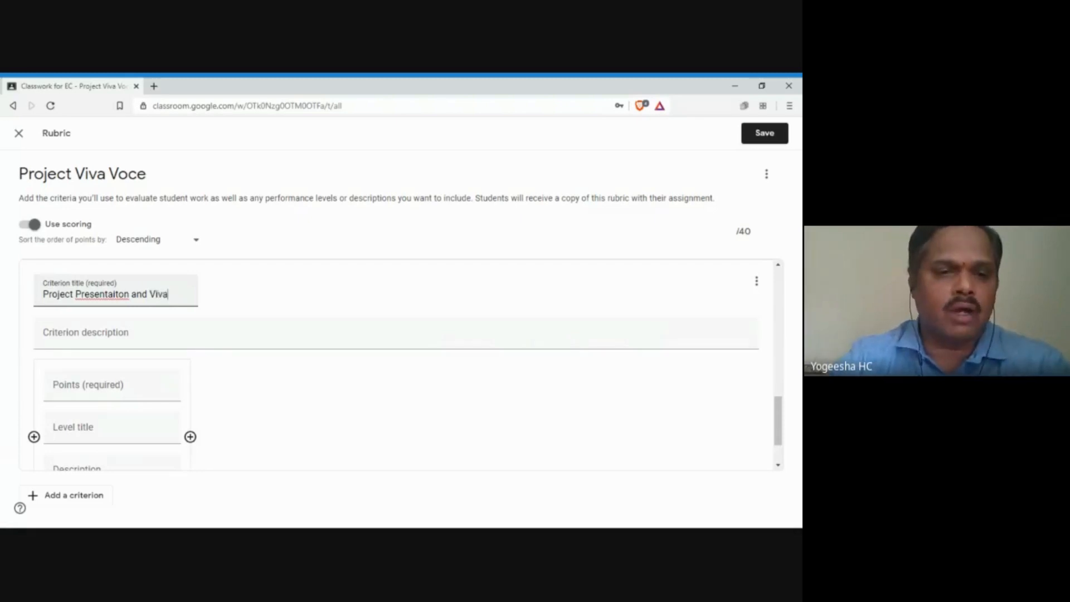
Step: Correct the misspelling to Presentation and give the first level 60 points
right_click(116, 298)
click(139, 313)
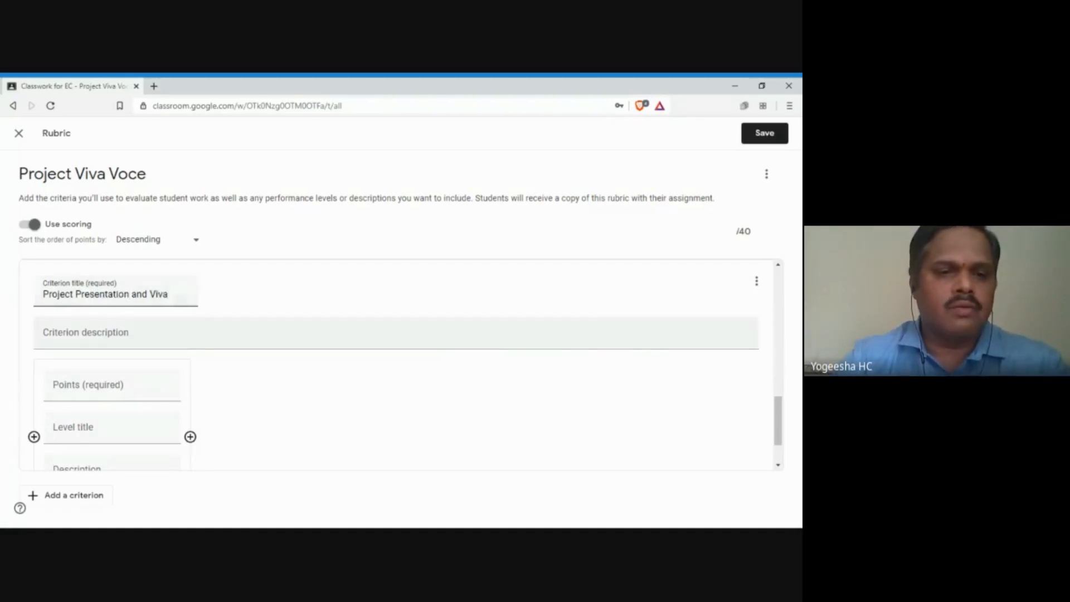
click(111, 385)
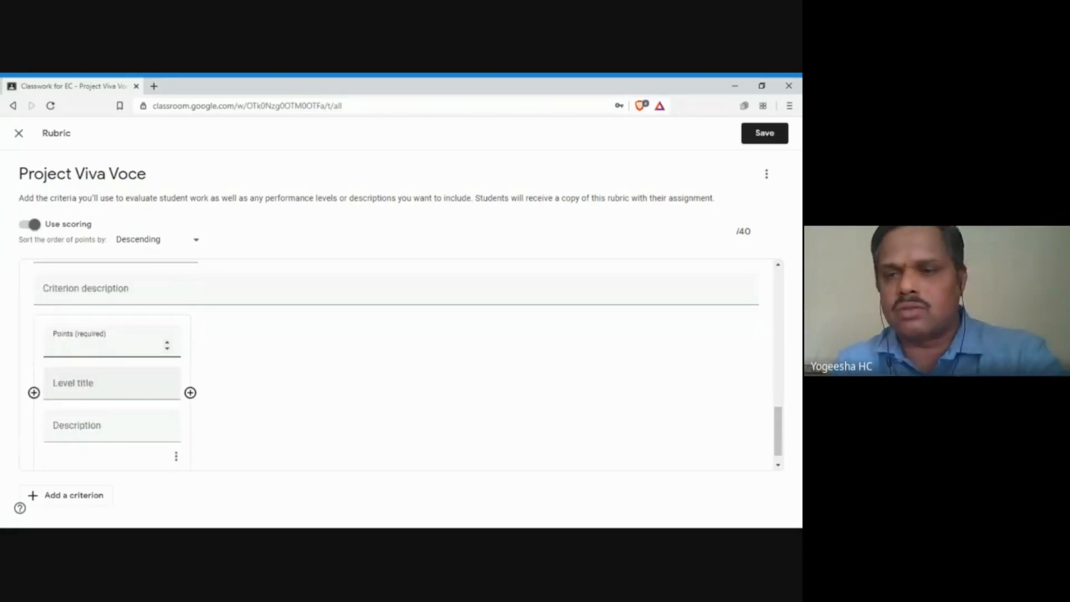
text(60)
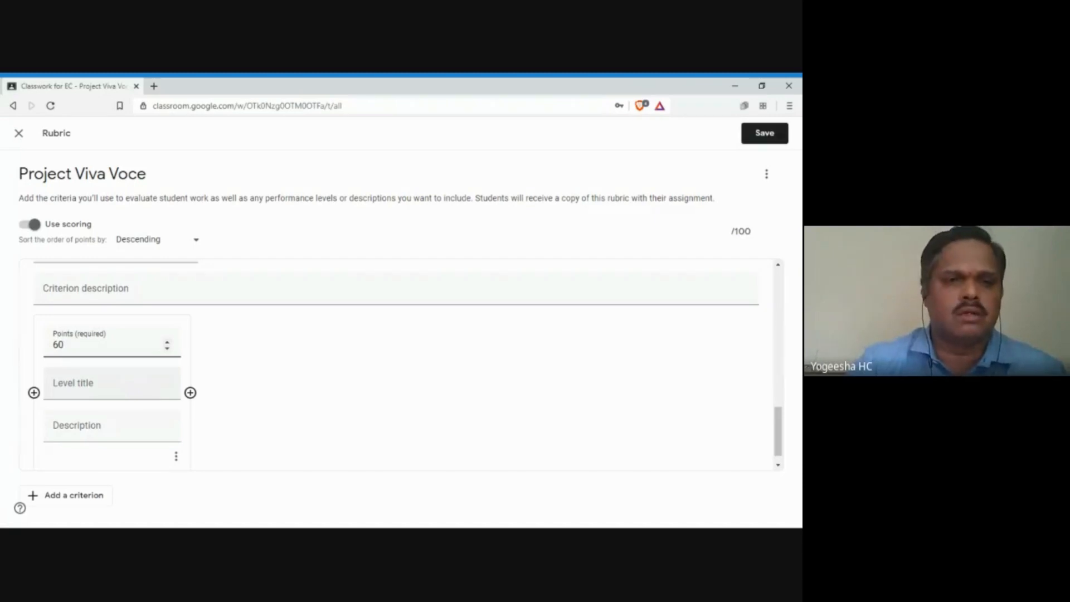
Step: Title the 60-point first level Excellent
click(78, 385)
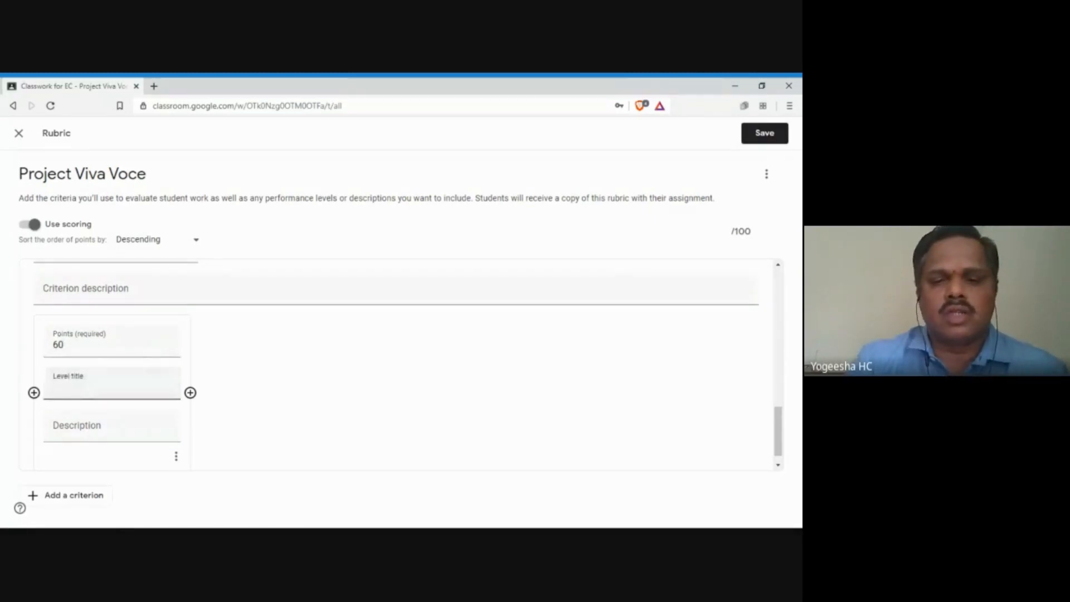
key(alt+Tab)
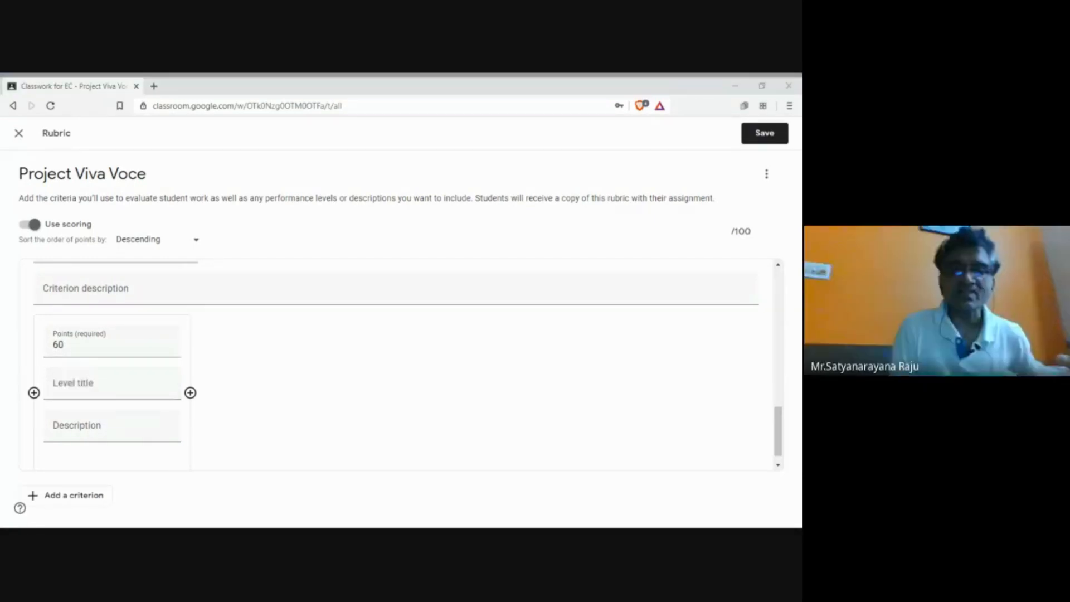
click(84, 344)
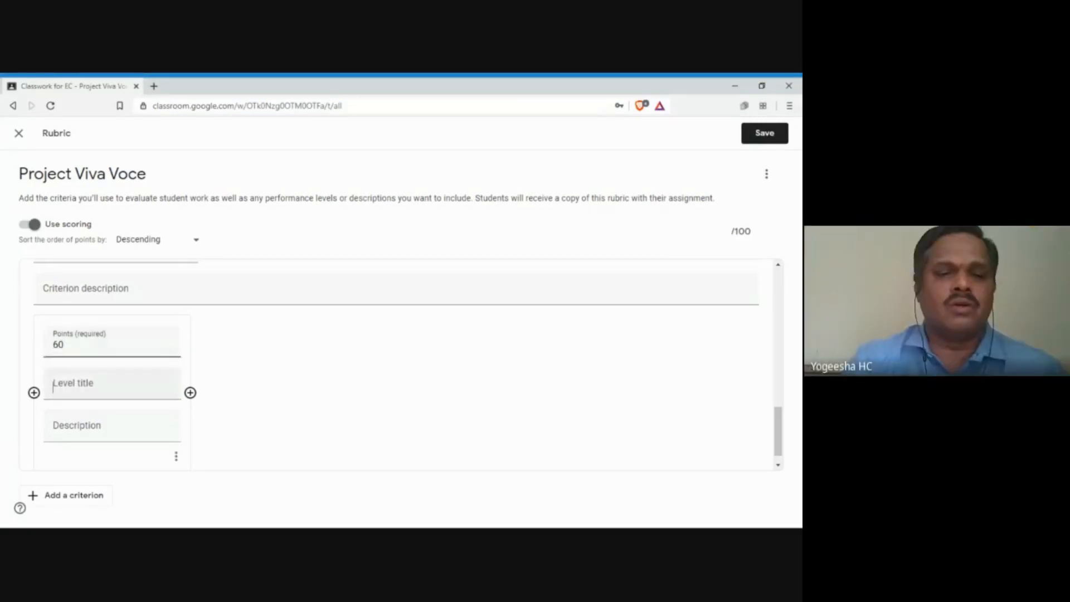
click(78, 385)
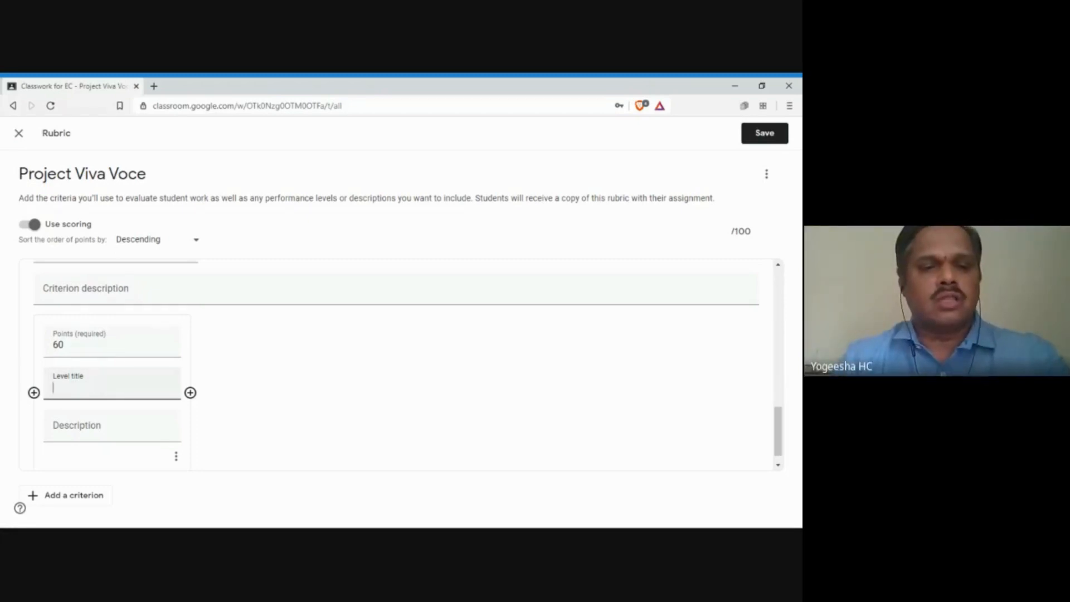
text(Exc)
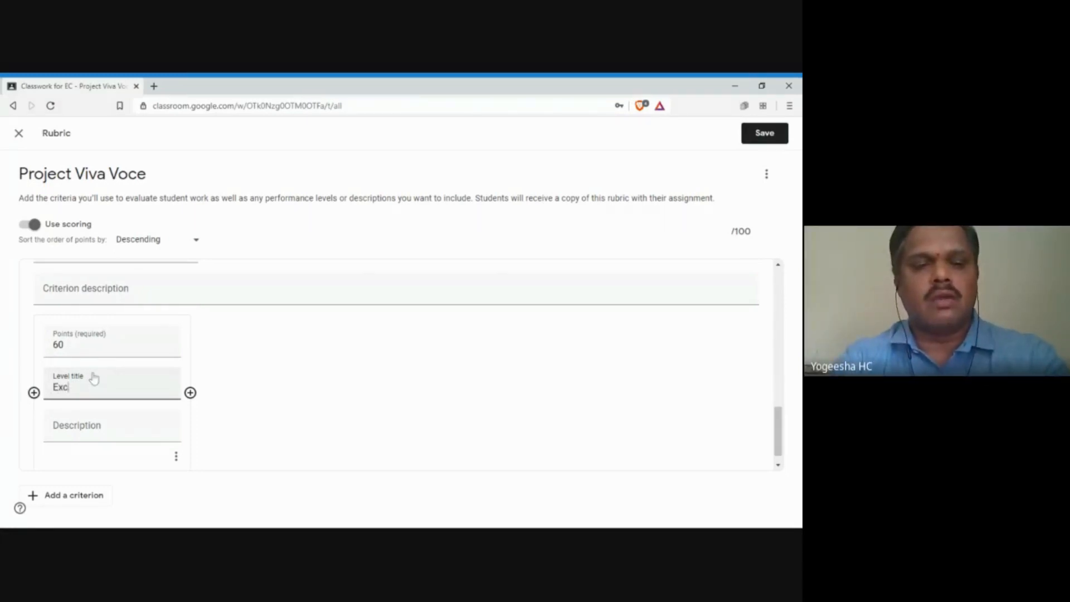
text(ellent)
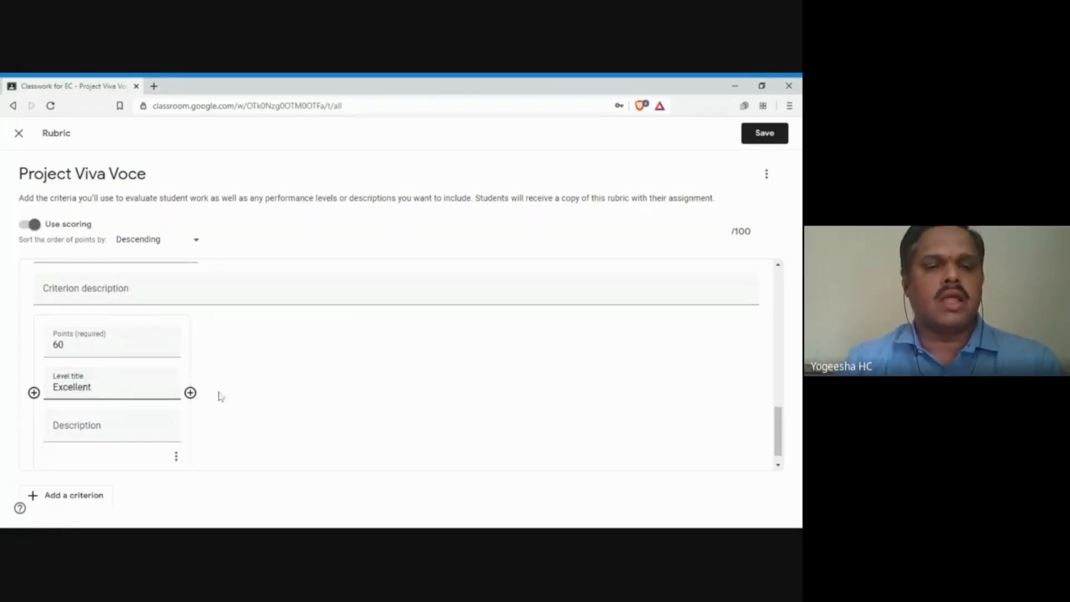
Step: Add levels Good at 50 points and Satisfactory at 40 points
click(190, 392)
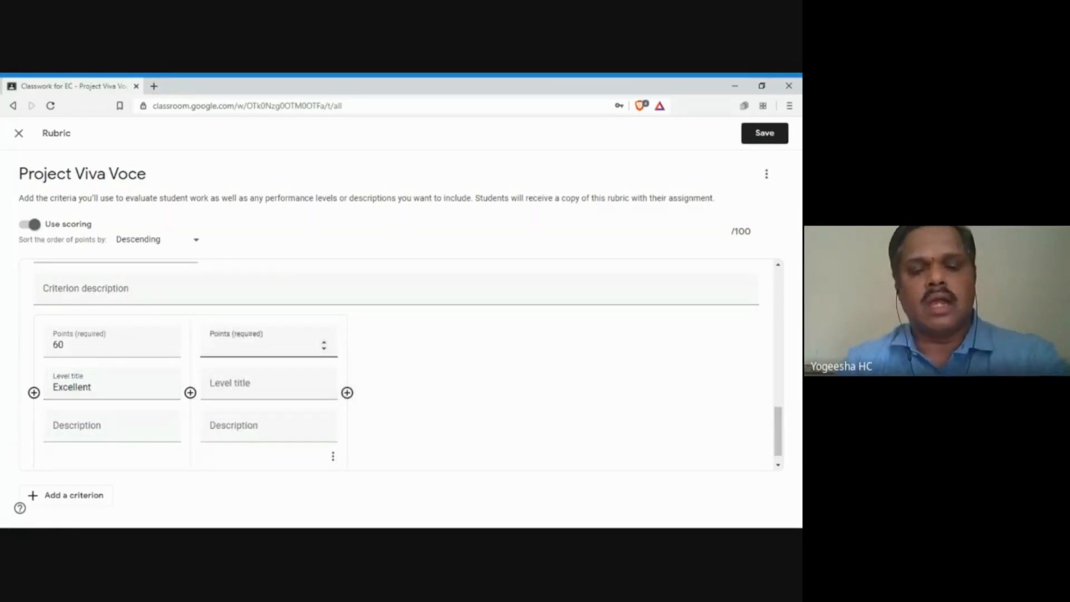
text(50)
key(Tab)
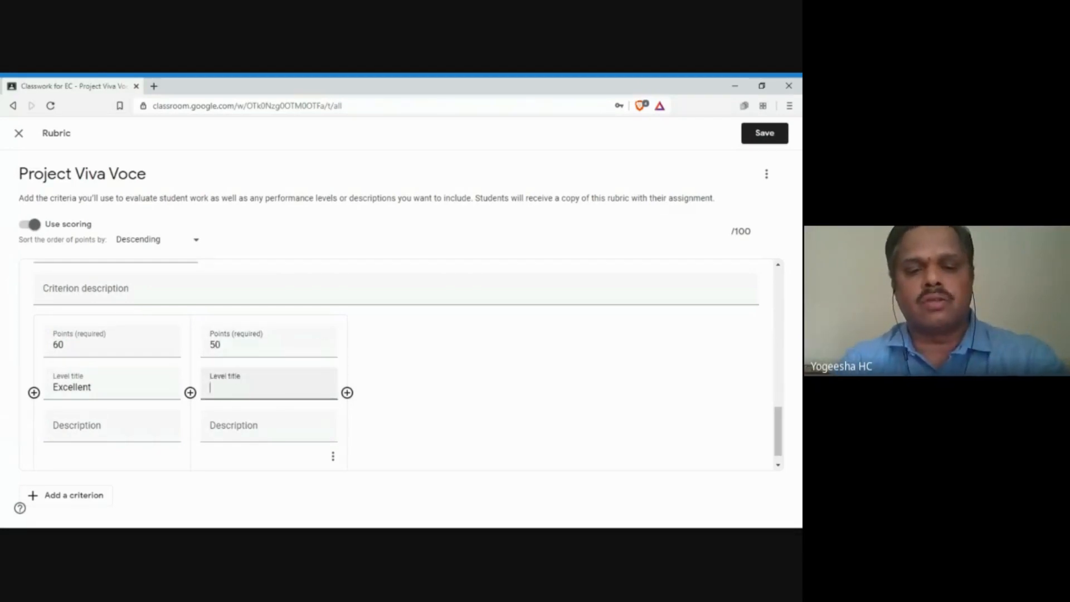
text(Good)
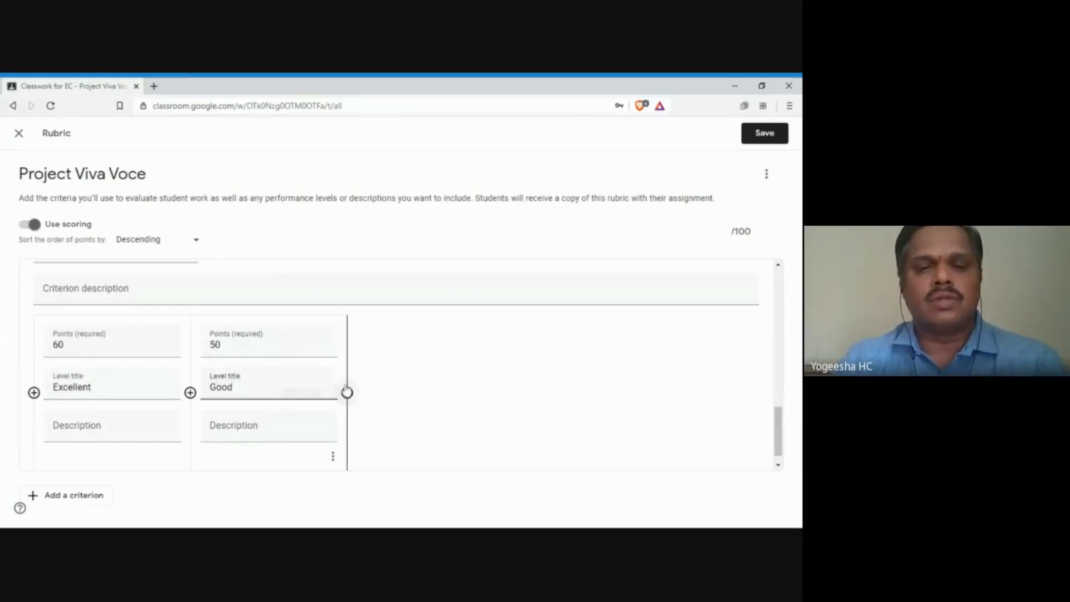
click(348, 392)
text(40)
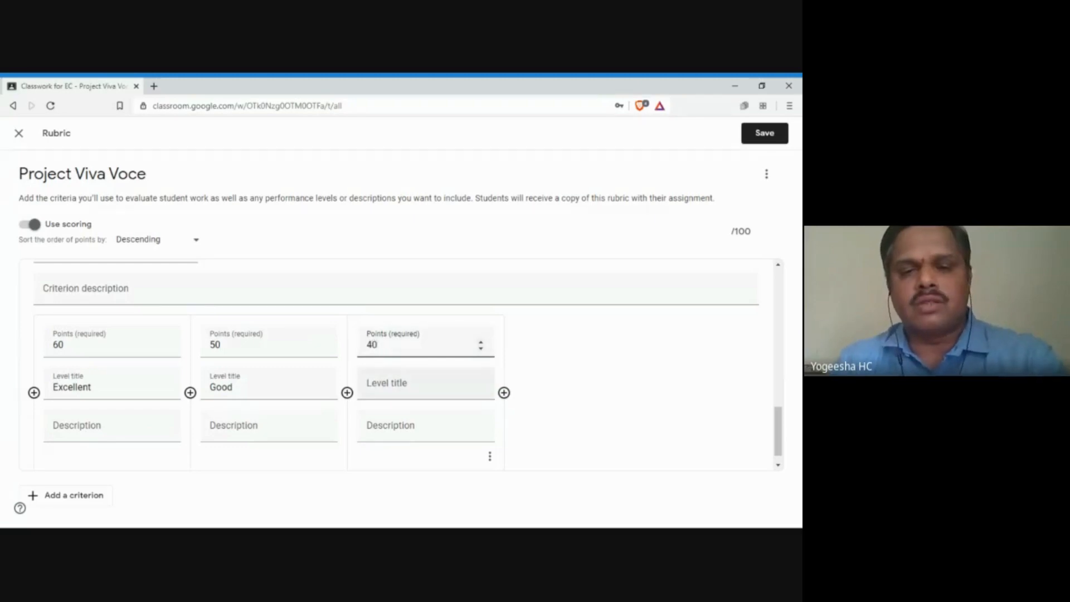
key(Tab)
text(Sati)
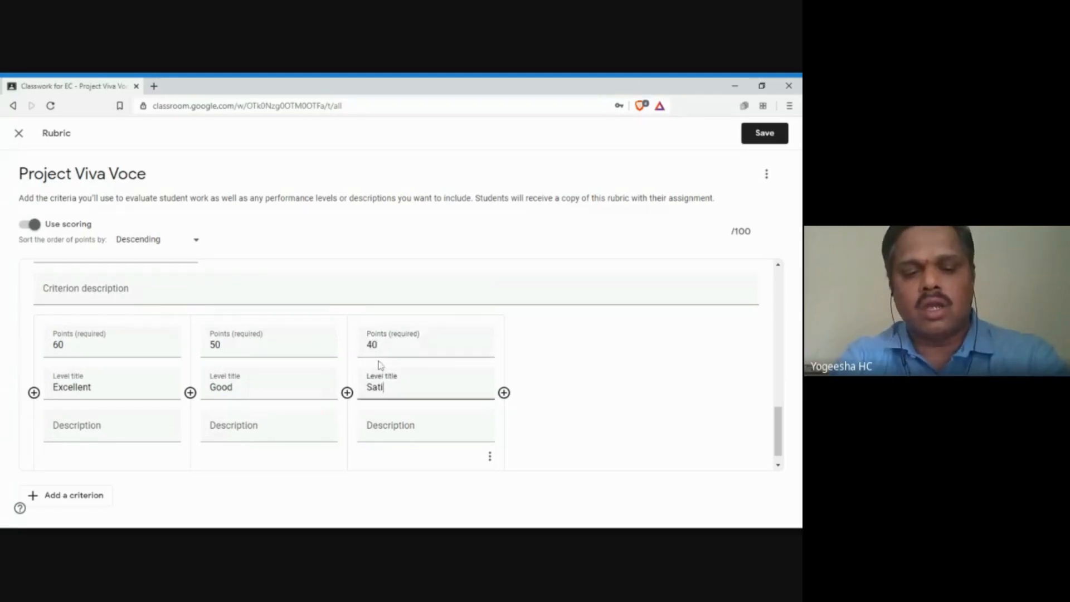
text(sfact)
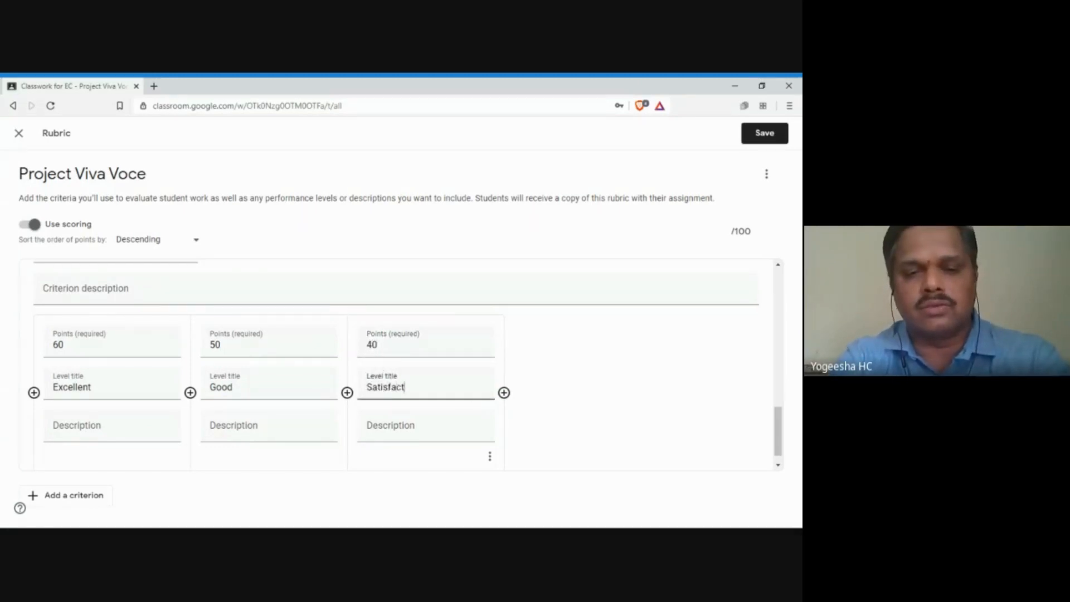
text(ory)
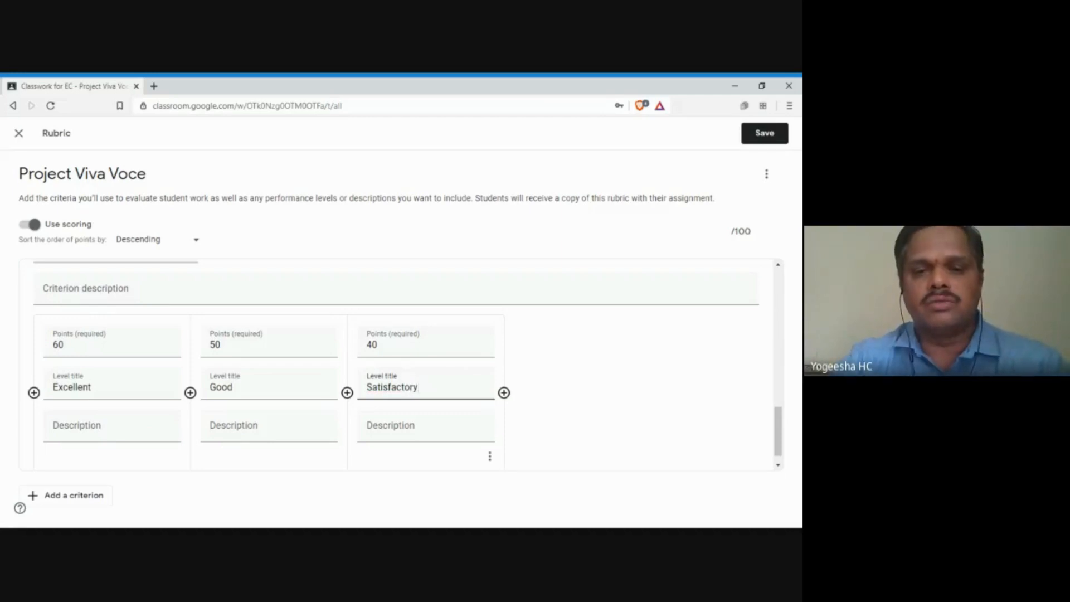
Step: Add a fourth level, Poor, worth 10 points
click(504, 392)
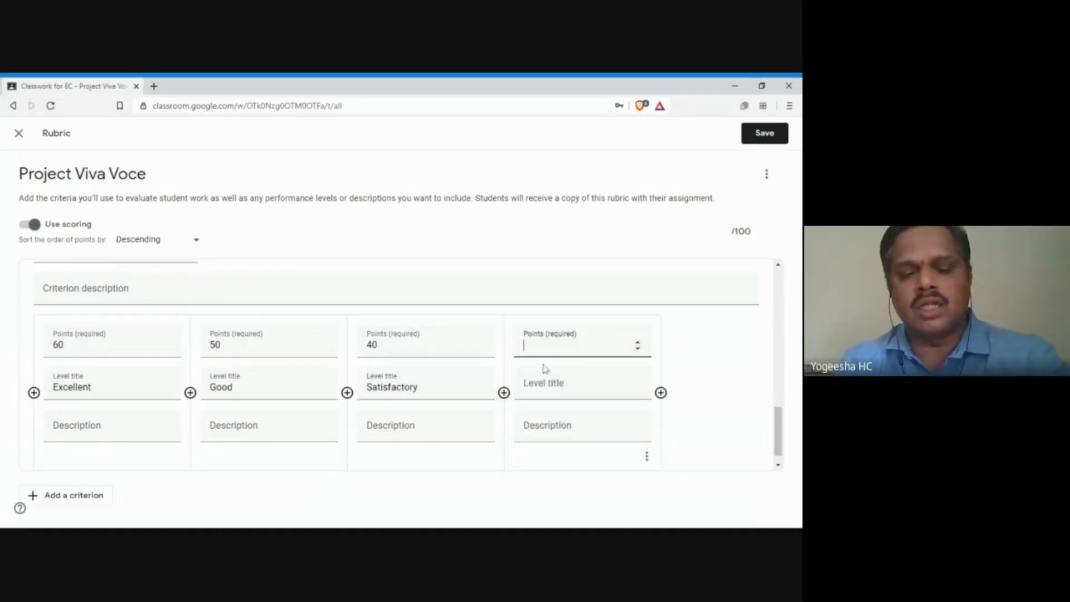
text(10)
click(532, 380)
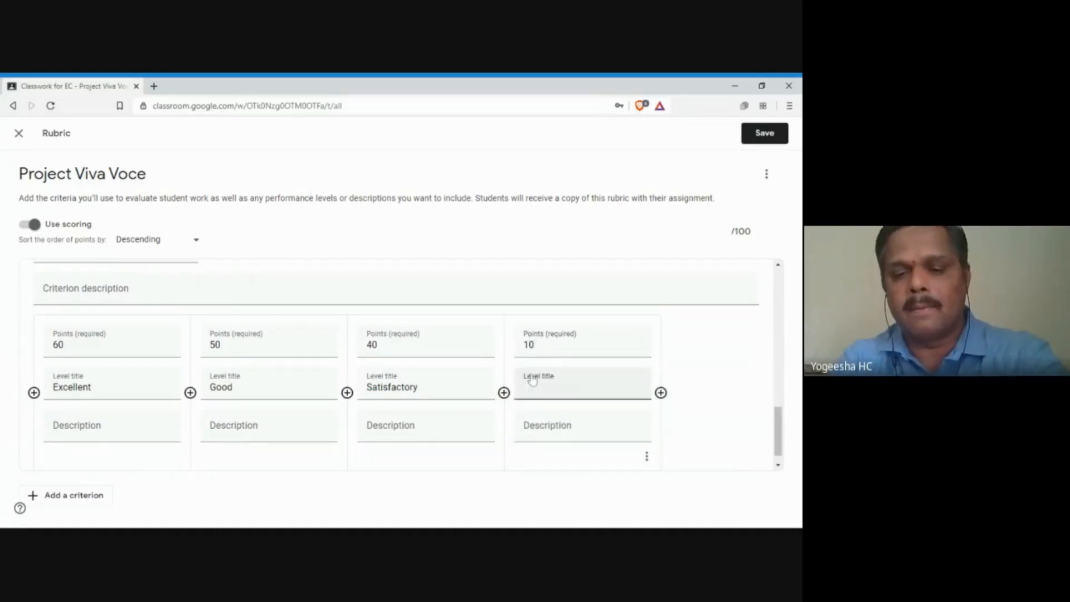
text(Poor)
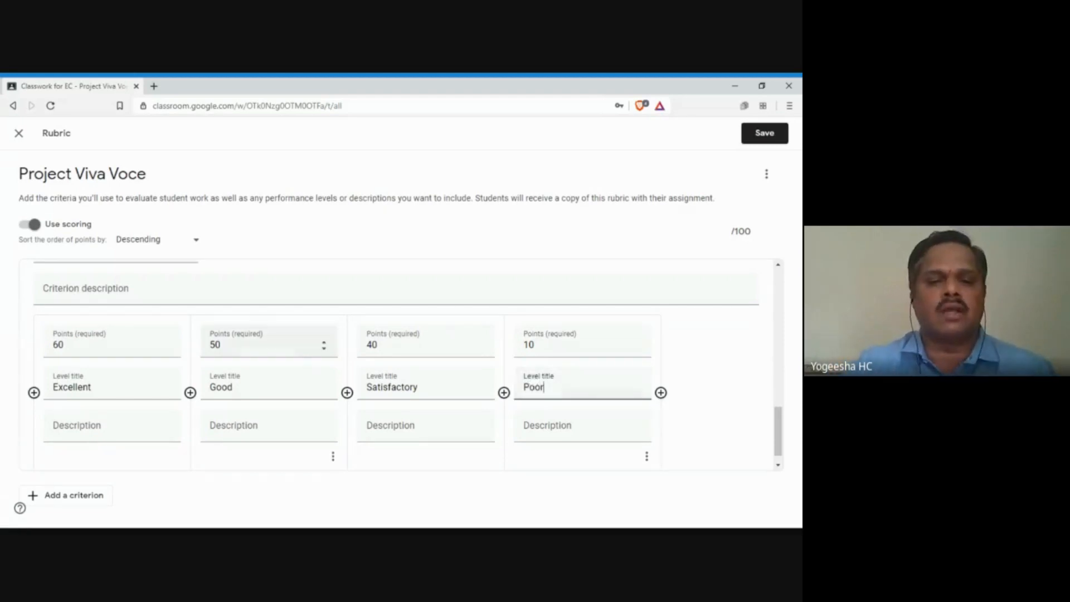
click(389, 351)
click(251, 344)
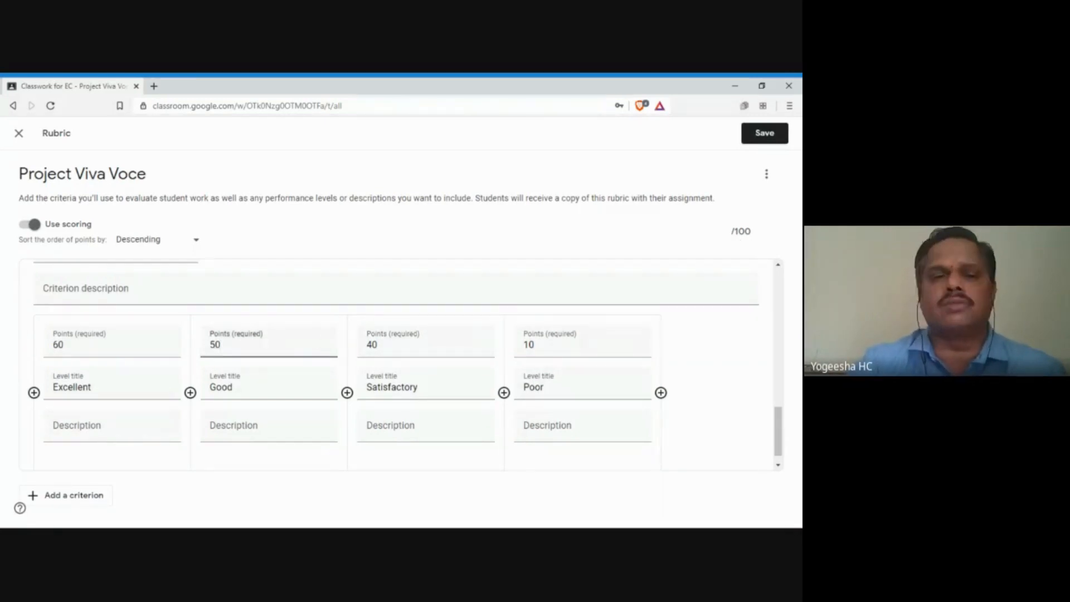
Step: Save the three-criterion rubric totalling 100 points
drag(731, 230, 754, 242)
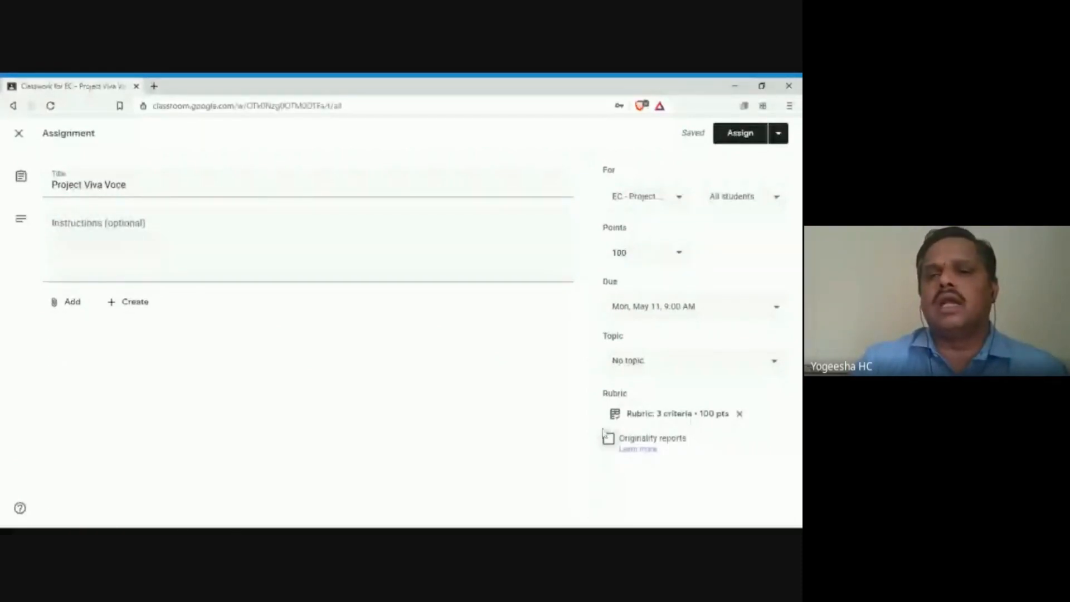
Step: Assign Project Viva Voce, due May 11, and view the class People roster
click(747, 139)
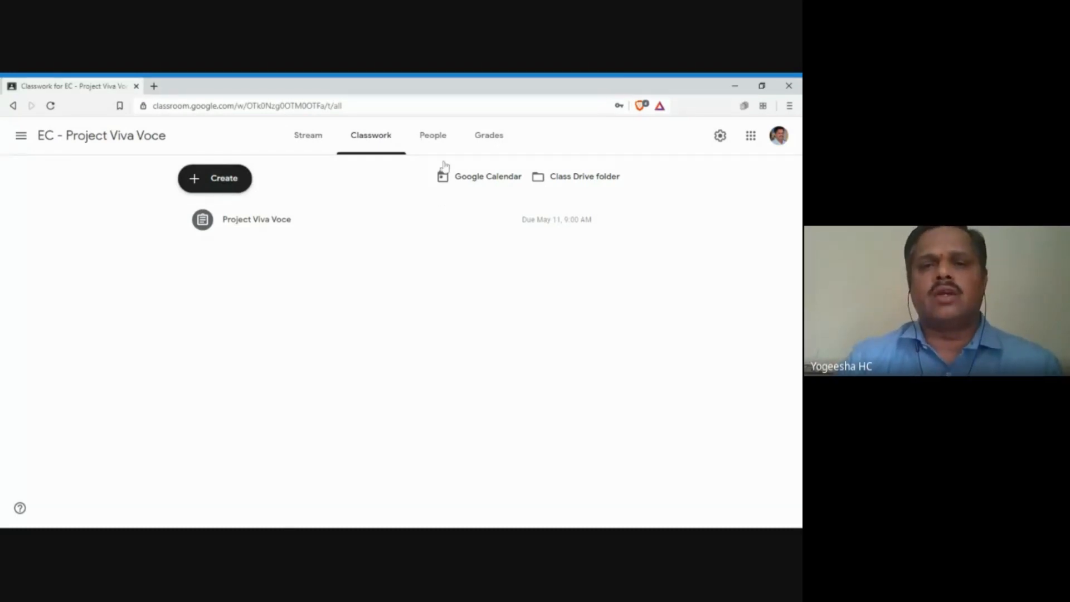
click(436, 137)
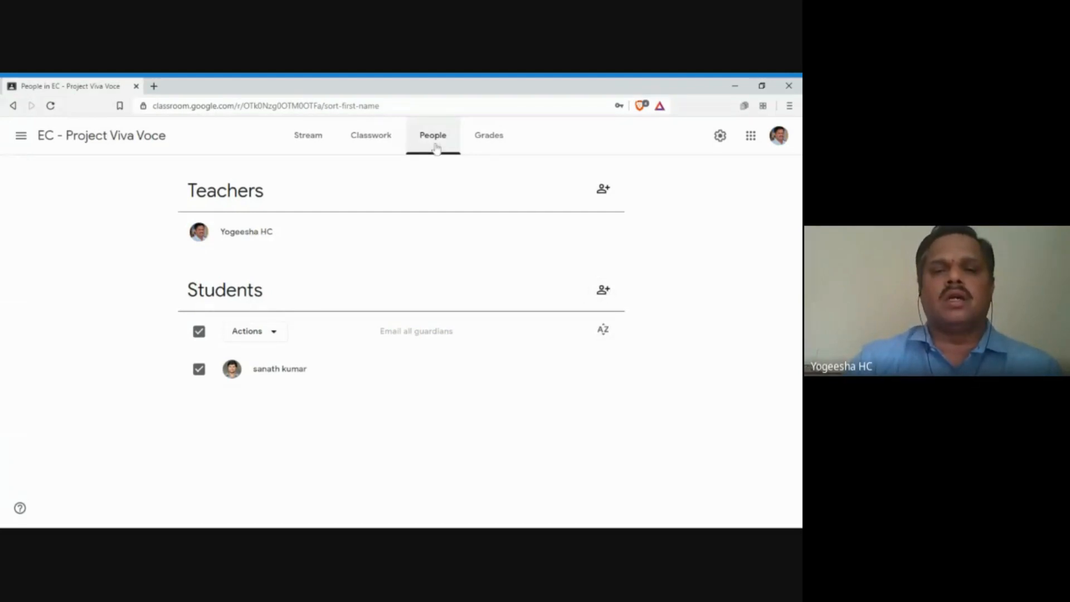
Step: Invite the test student account to the class using its e-mail address
click(604, 290)
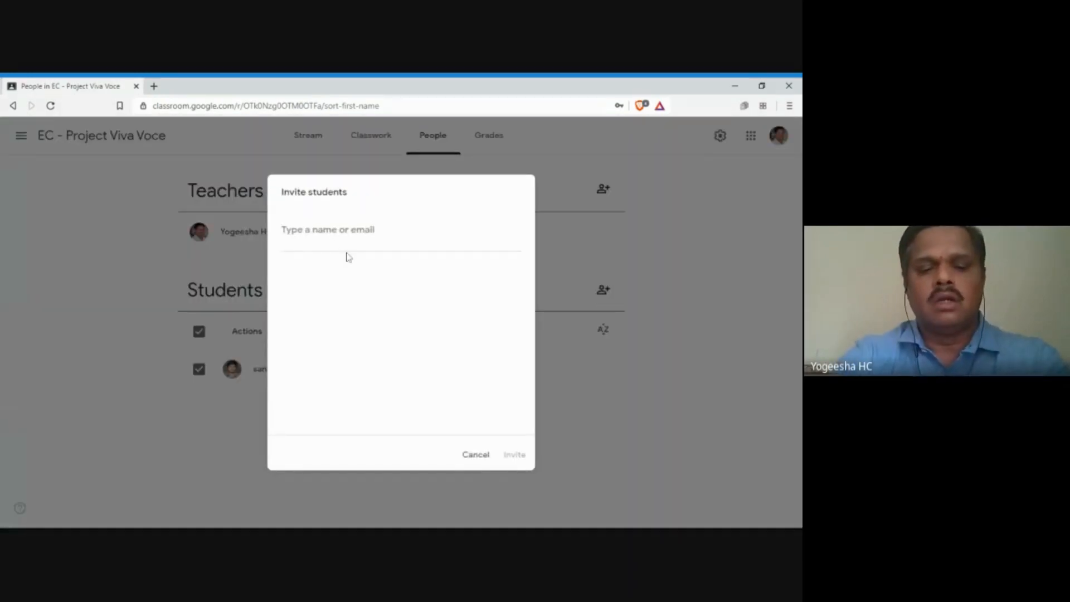
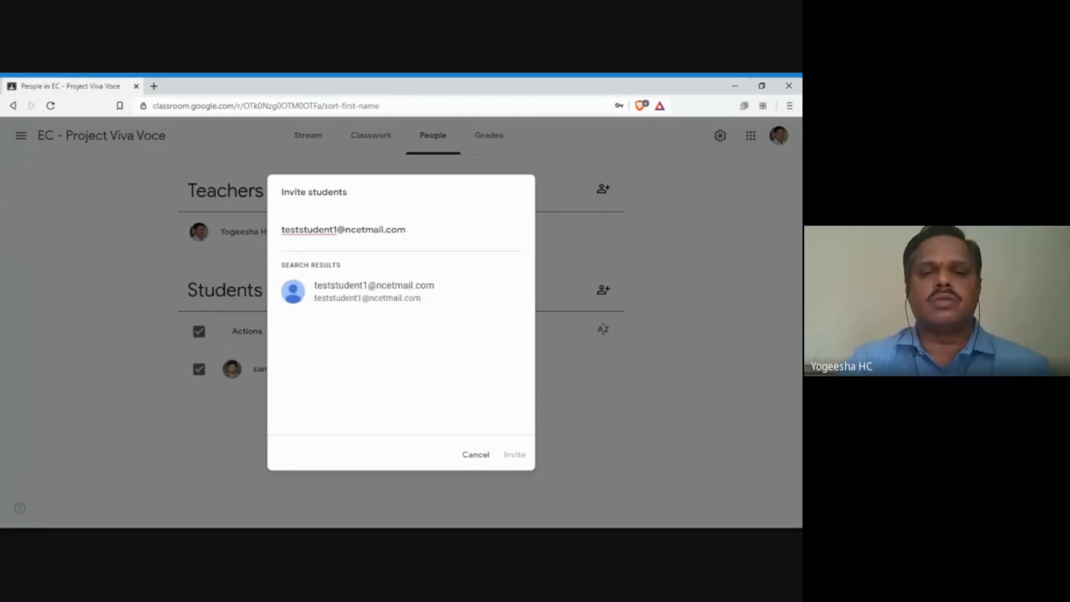
click(355, 291)
click(513, 456)
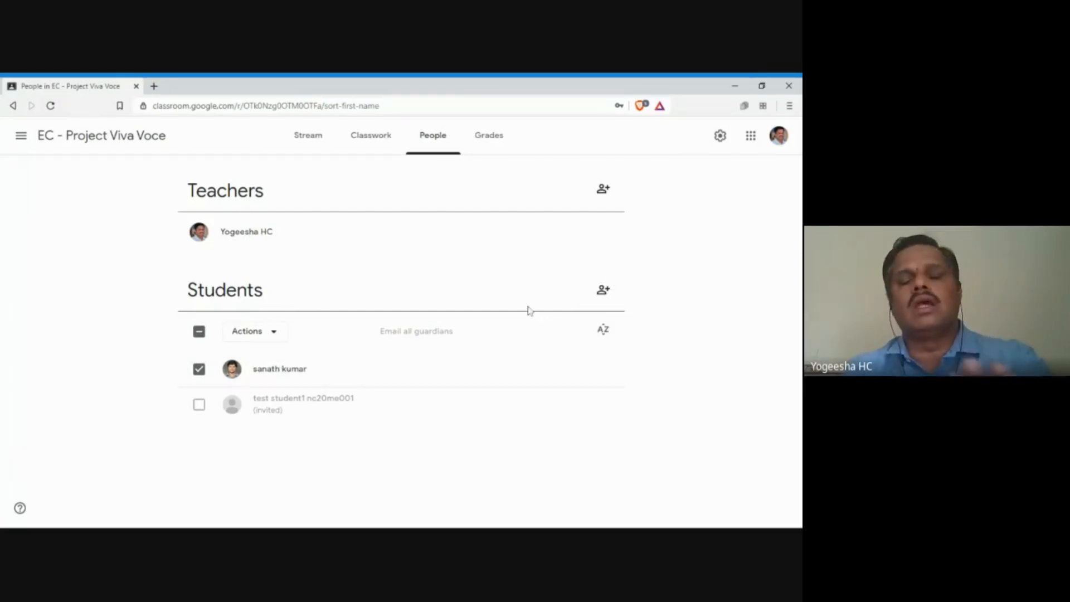
Step: Load gmail.com in a new tab and retry after the temporary error
click(155, 86)
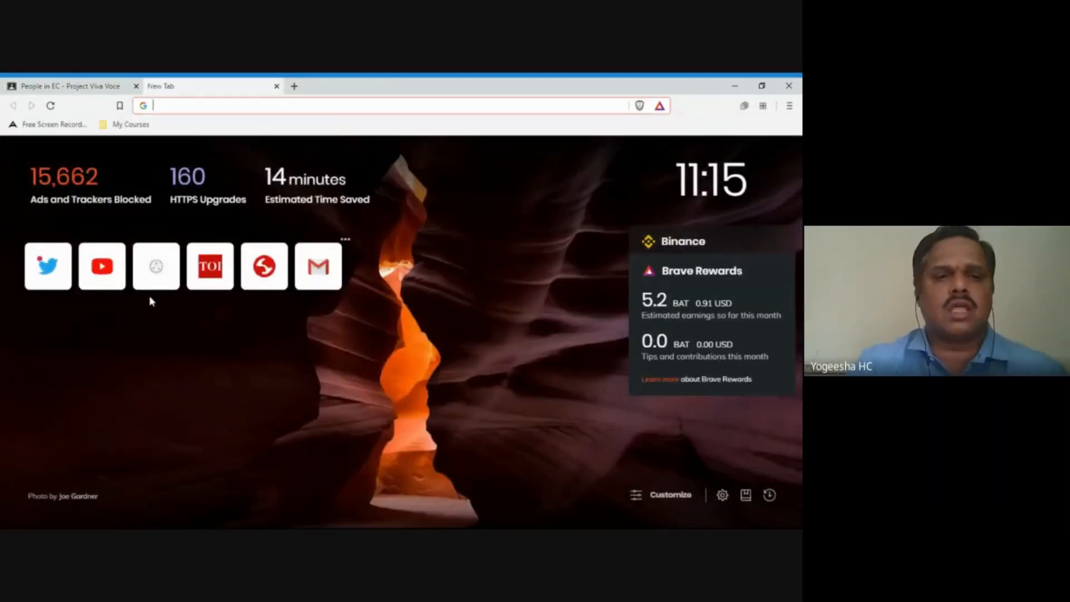
text(gm)
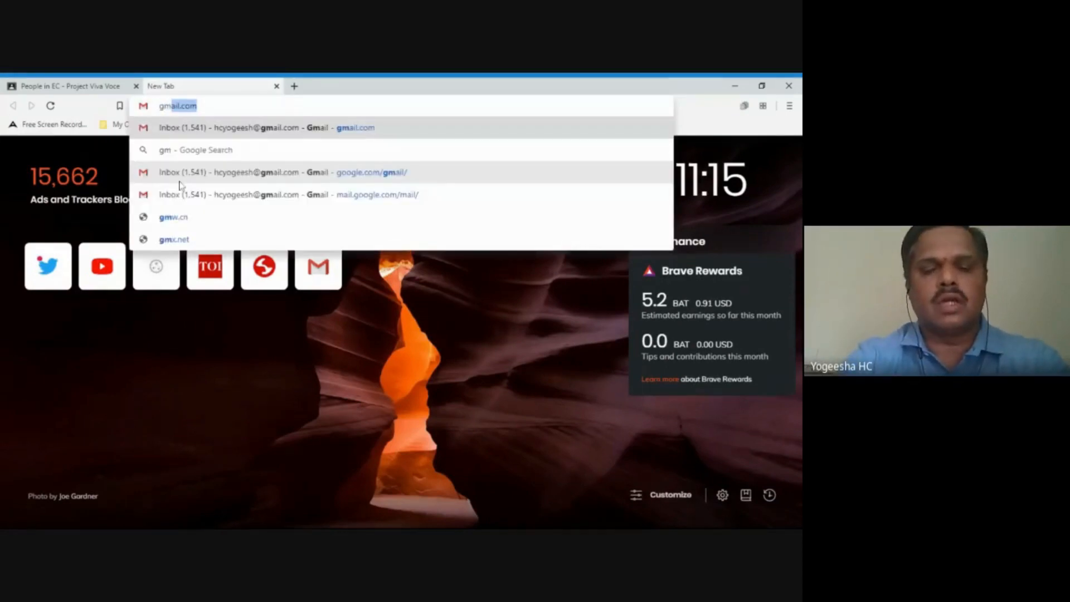
text(ail.com)
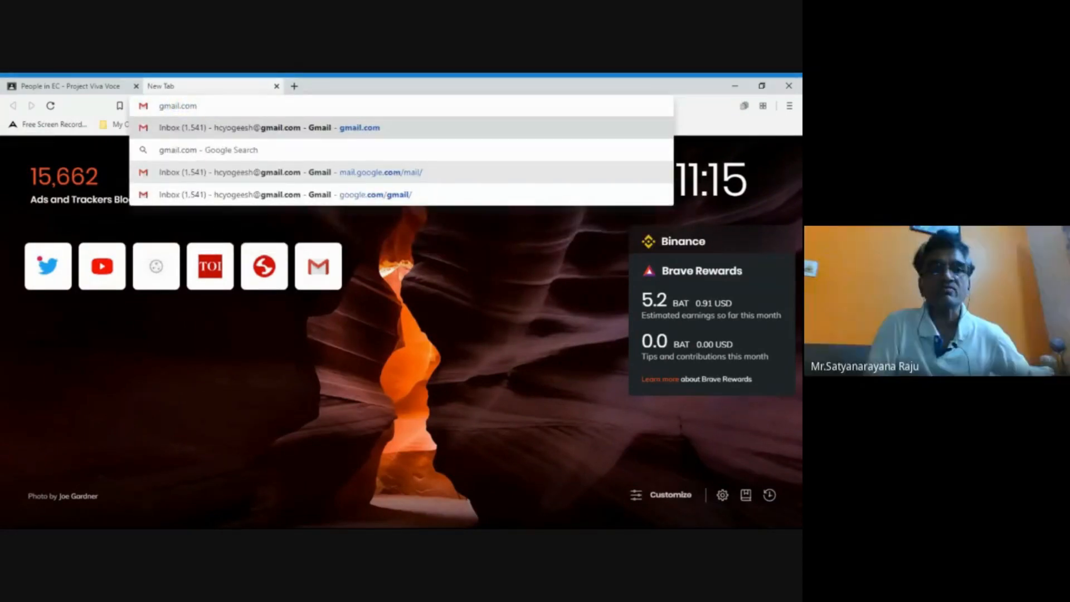
key(Return)
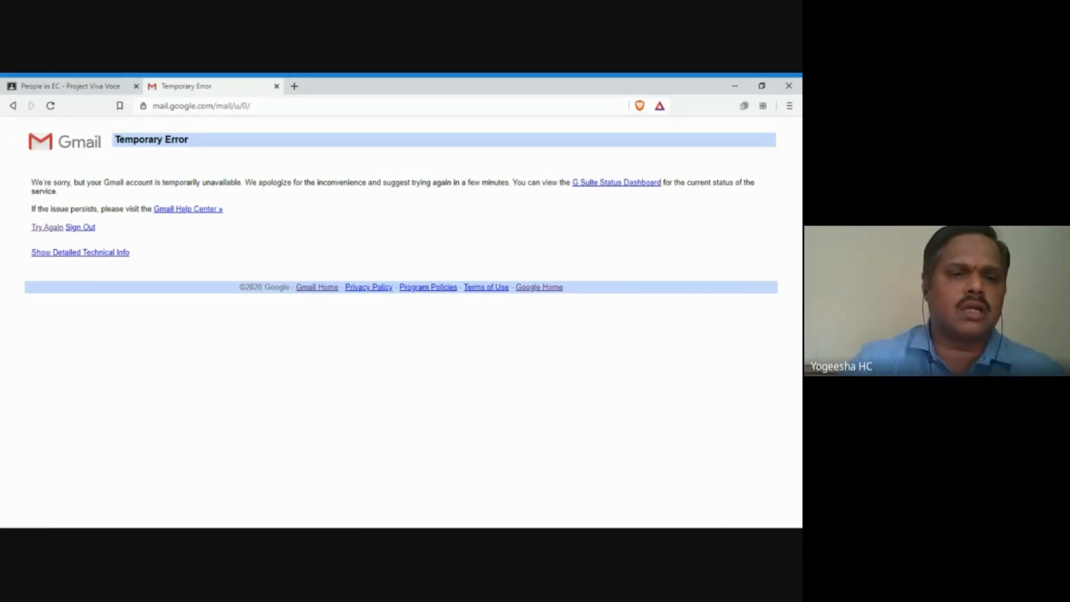
click(51, 228)
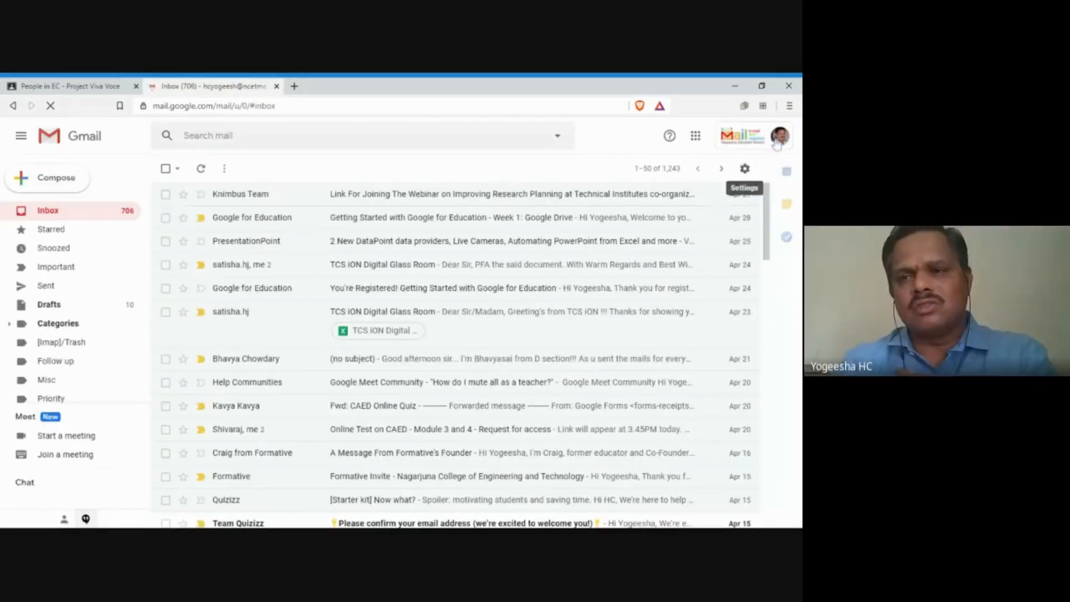
Step: Start adding another Google account and enter the test student's e-mail address
click(780, 139)
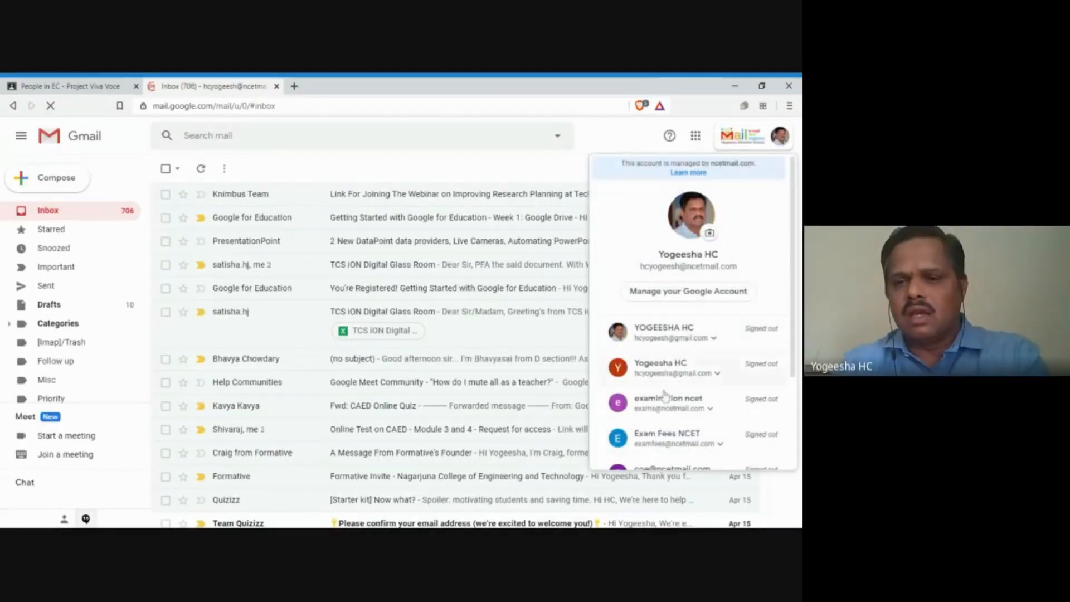
scroll(697, 376, down, 3)
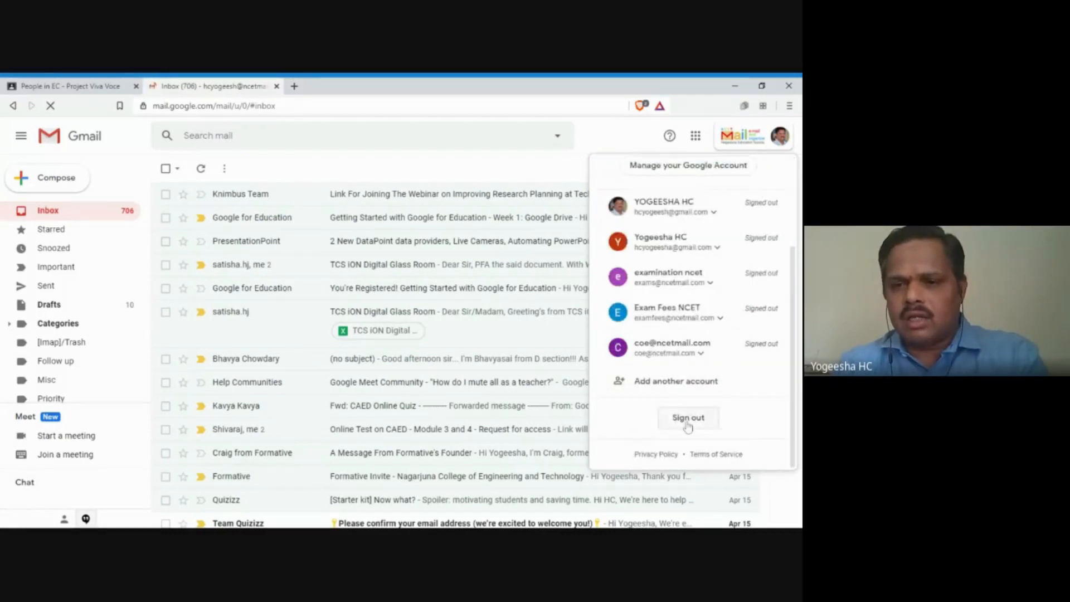
click(675, 382)
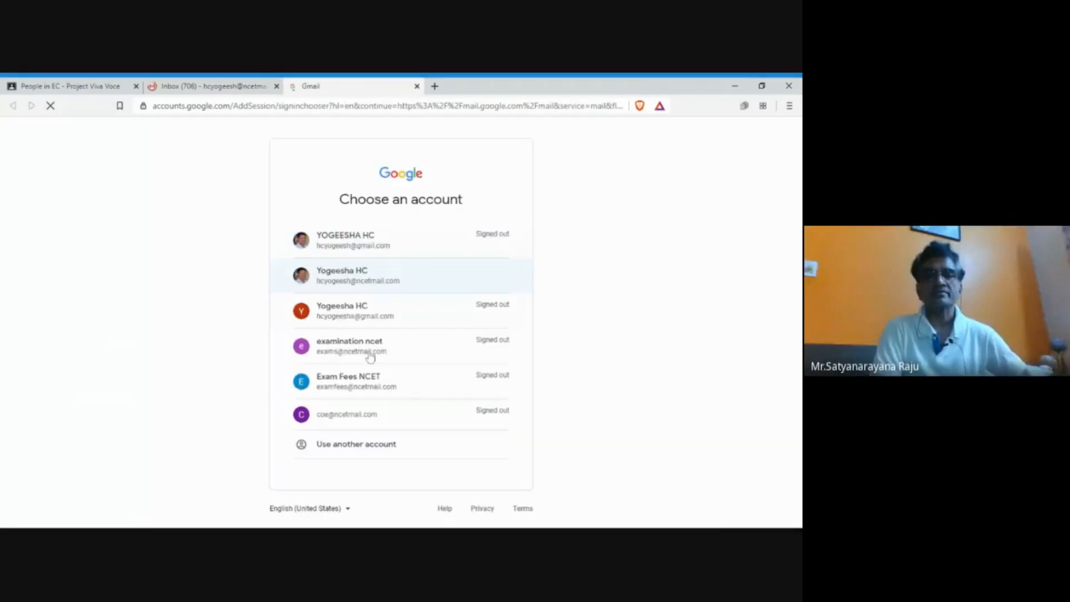
click(370, 445)
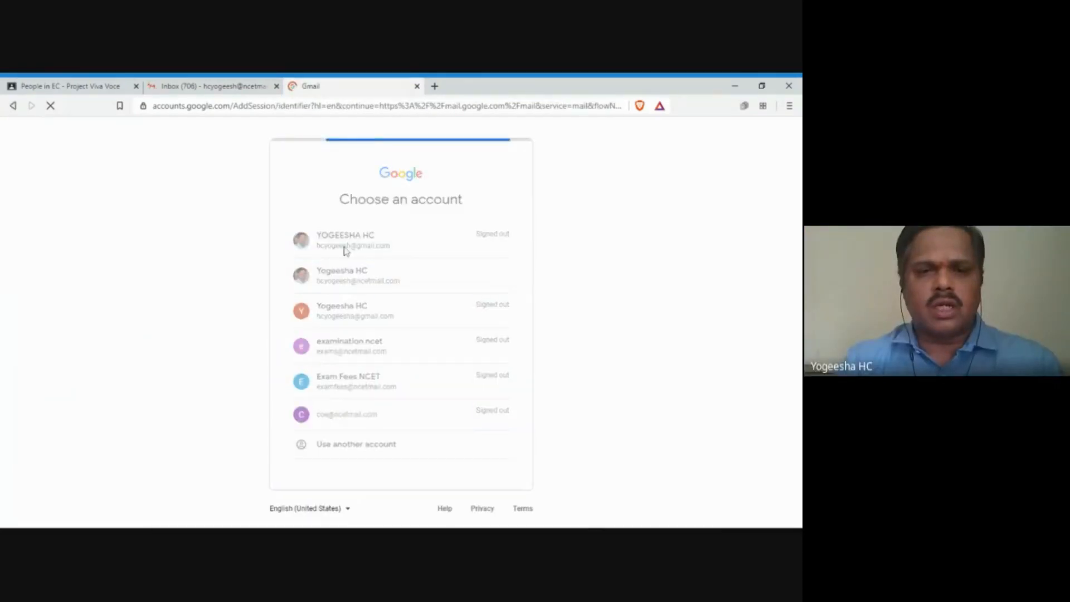
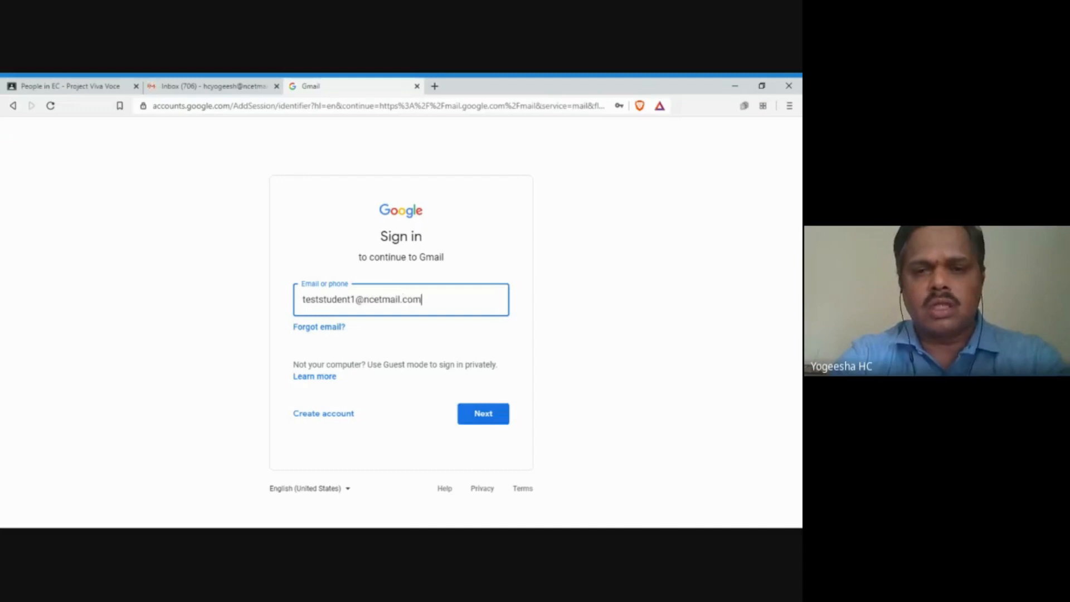
click(497, 423)
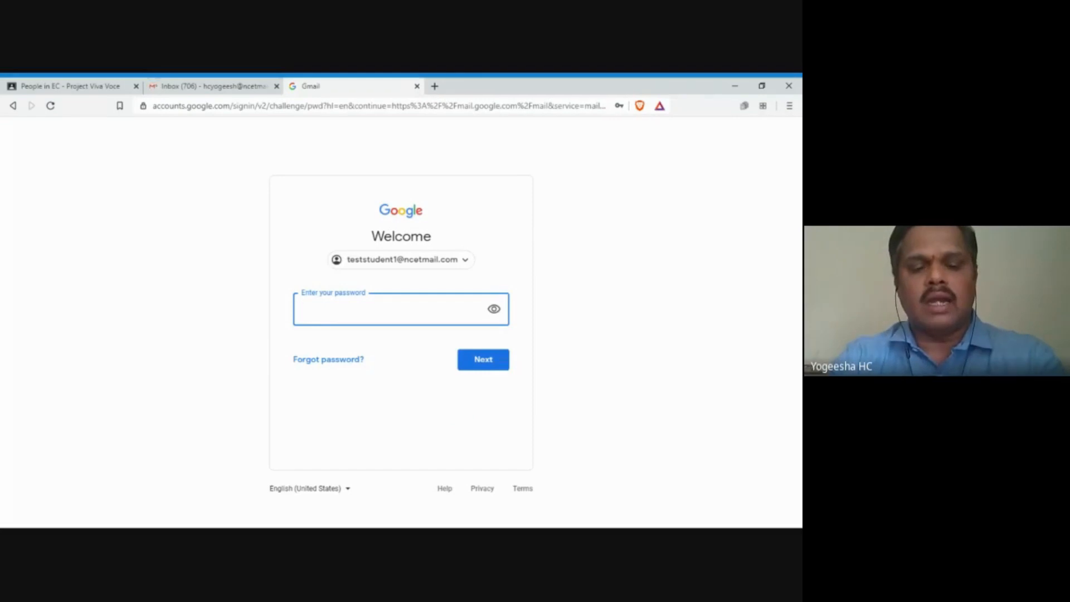
Step: Enter and verify the student account's password to finish signing in
text(•••)
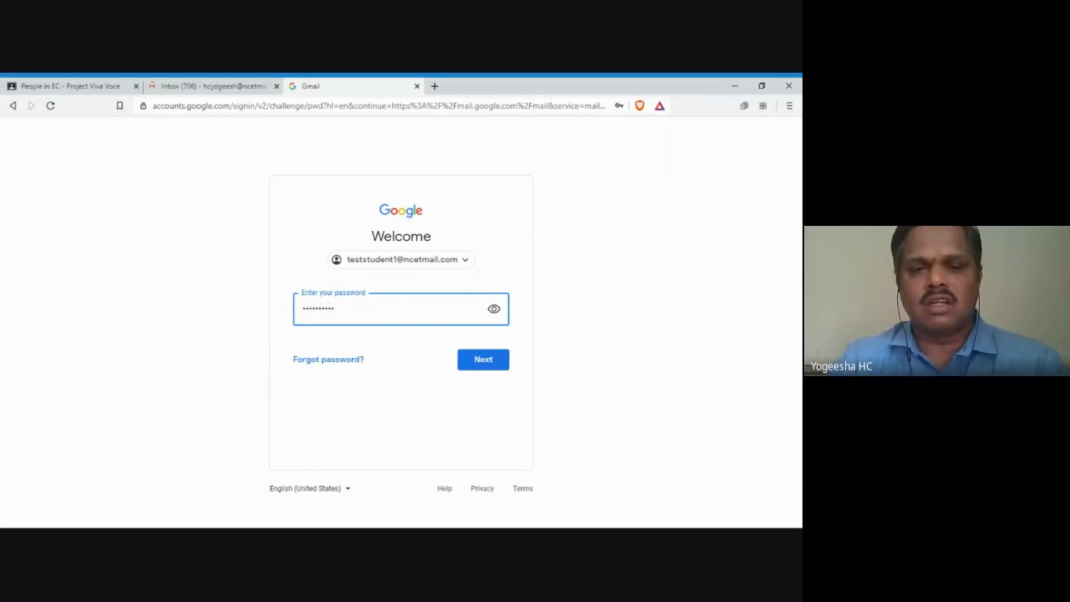
click(489, 313)
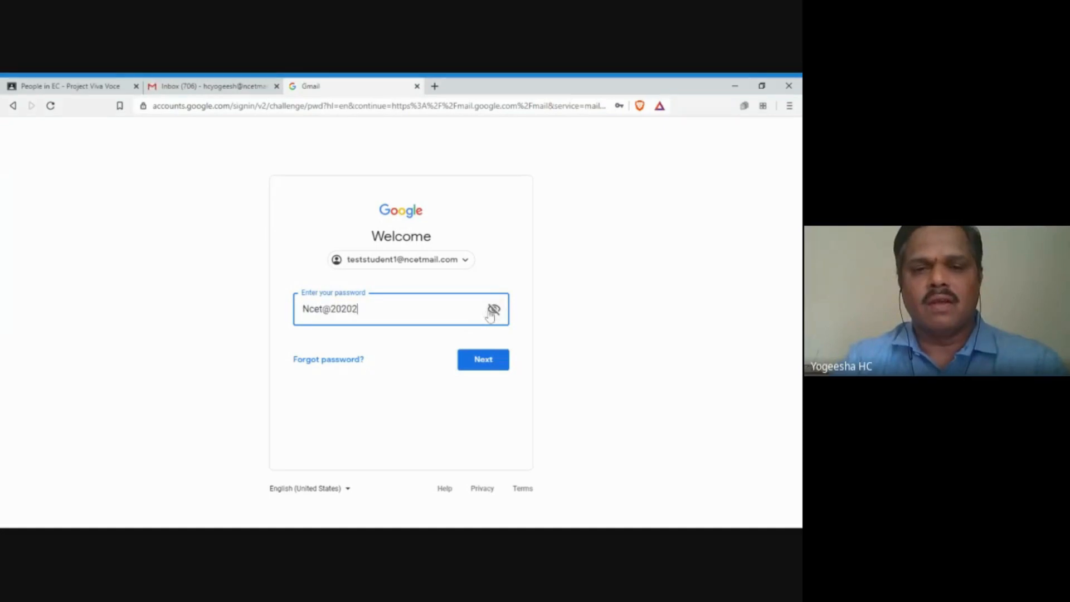
key(alt+Tab)
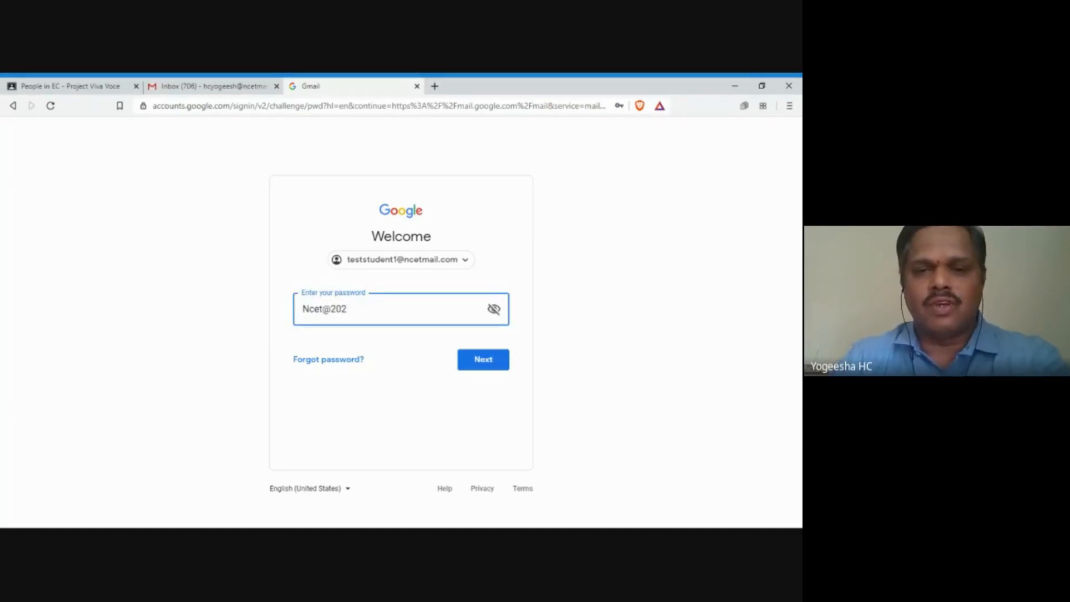
click(494, 309)
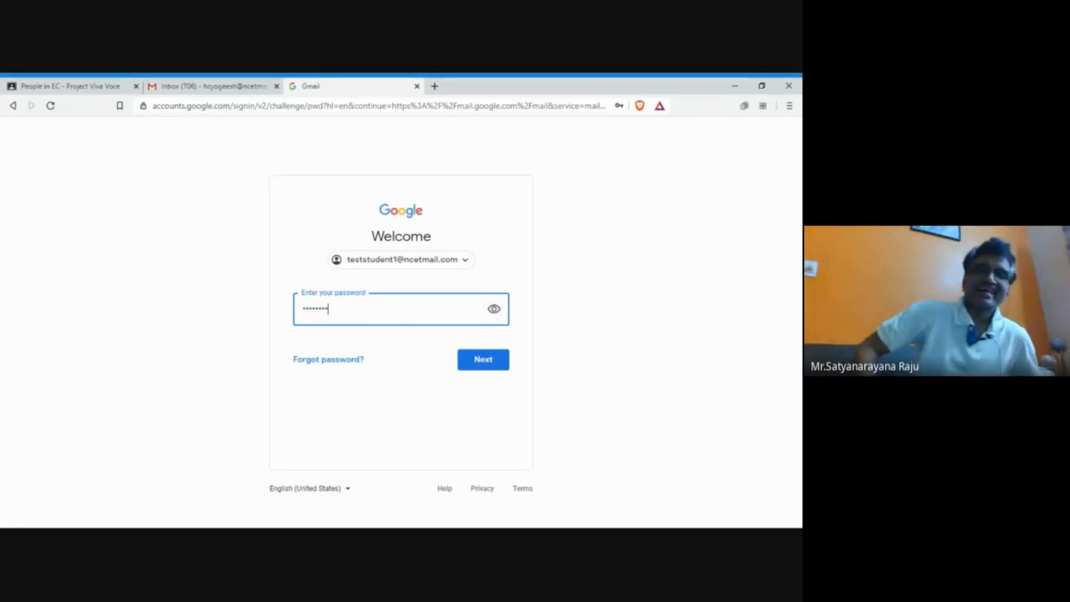
text(1)
click(472, 366)
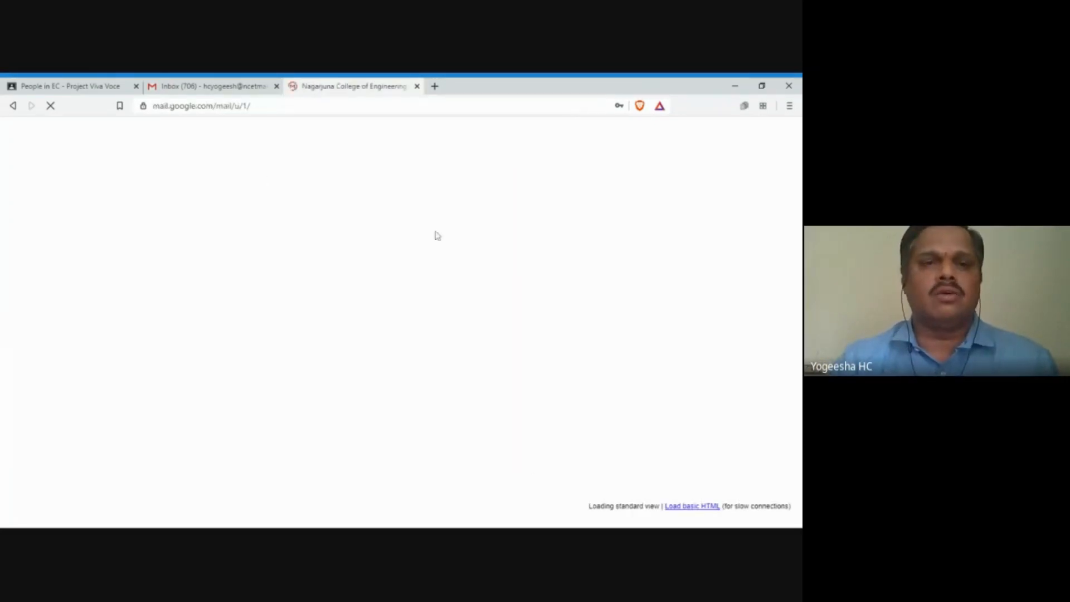
Step: Close the teacher's inbox and accept the student's EC - Project Viva Voce class invitation email
click(231, 90)
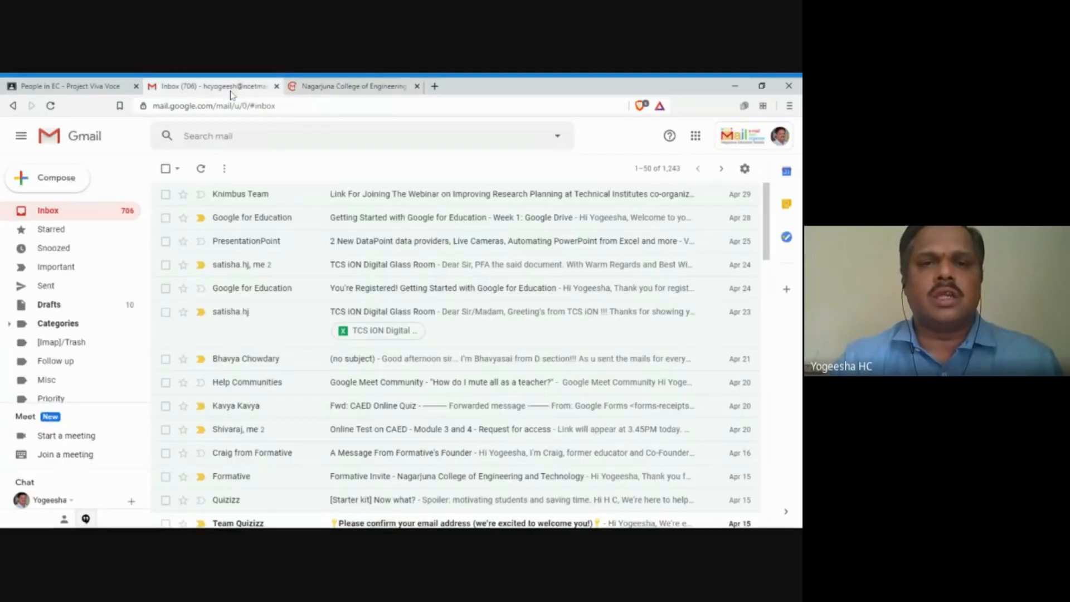
click(276, 87)
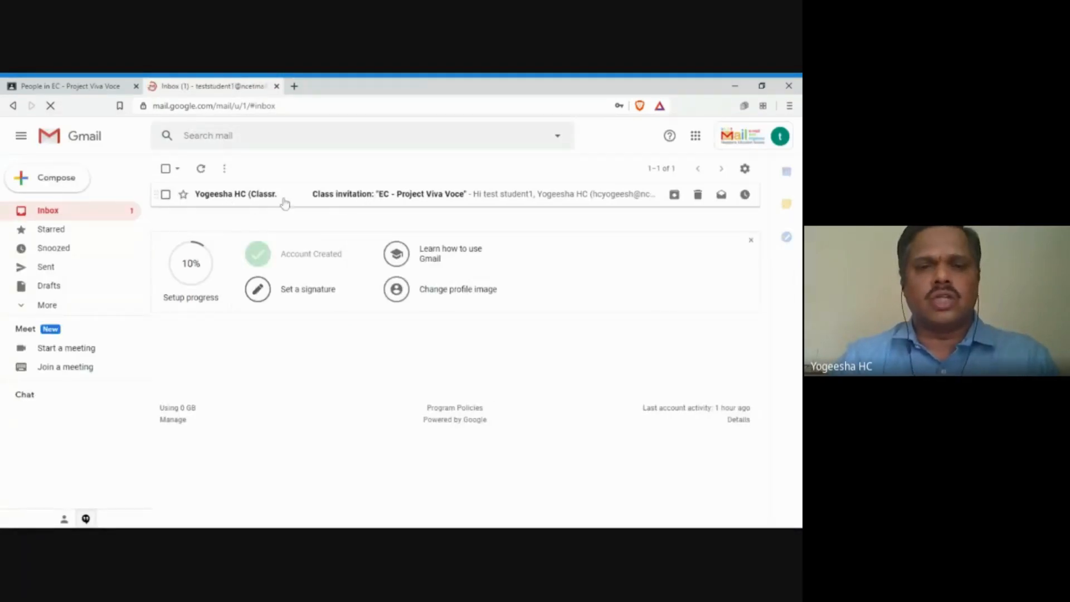
click(339, 198)
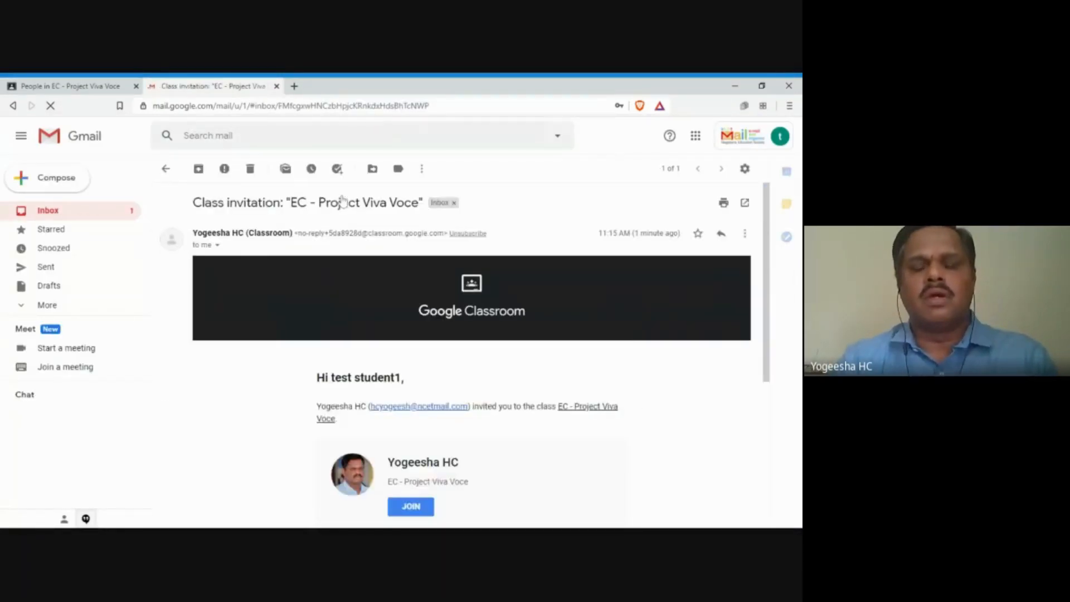
scroll(396, 320, down, 1)
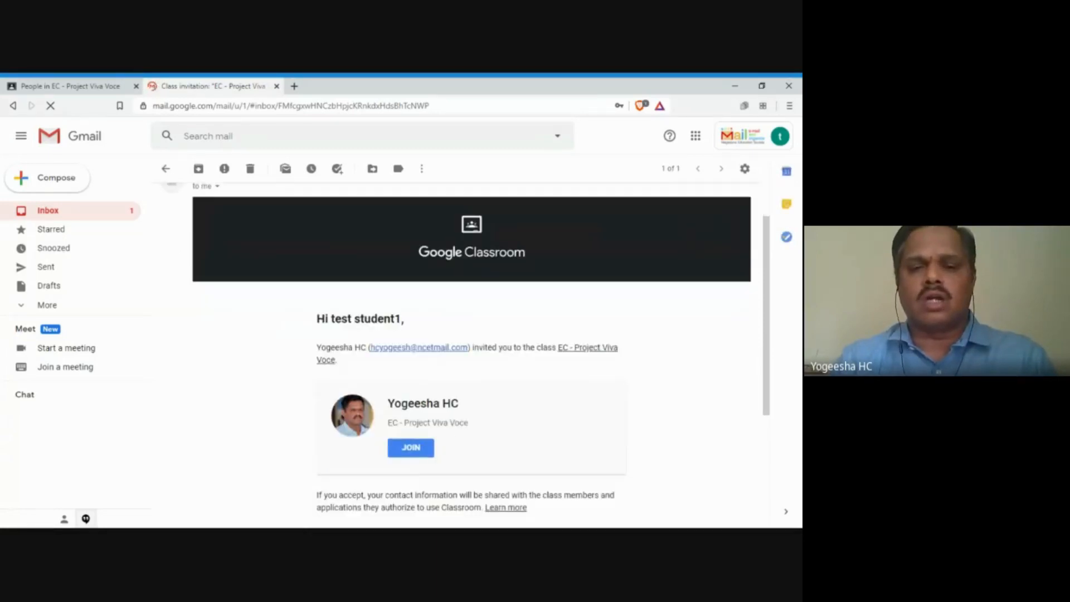
click(413, 456)
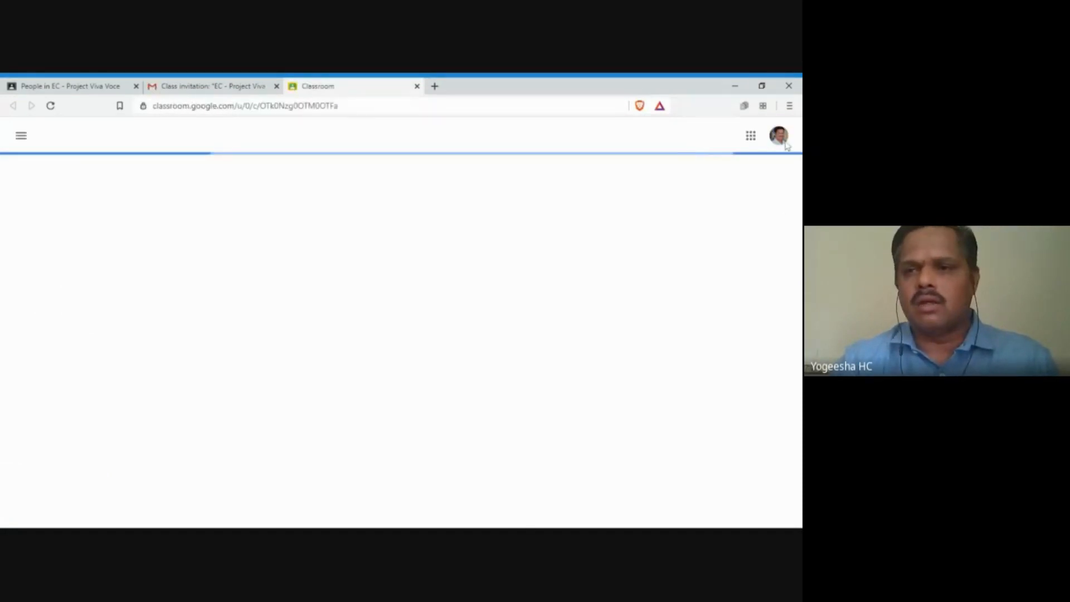
Step: Switch Classroom to the test student account and close the teacher's class and invitation tabs
click(785, 141)
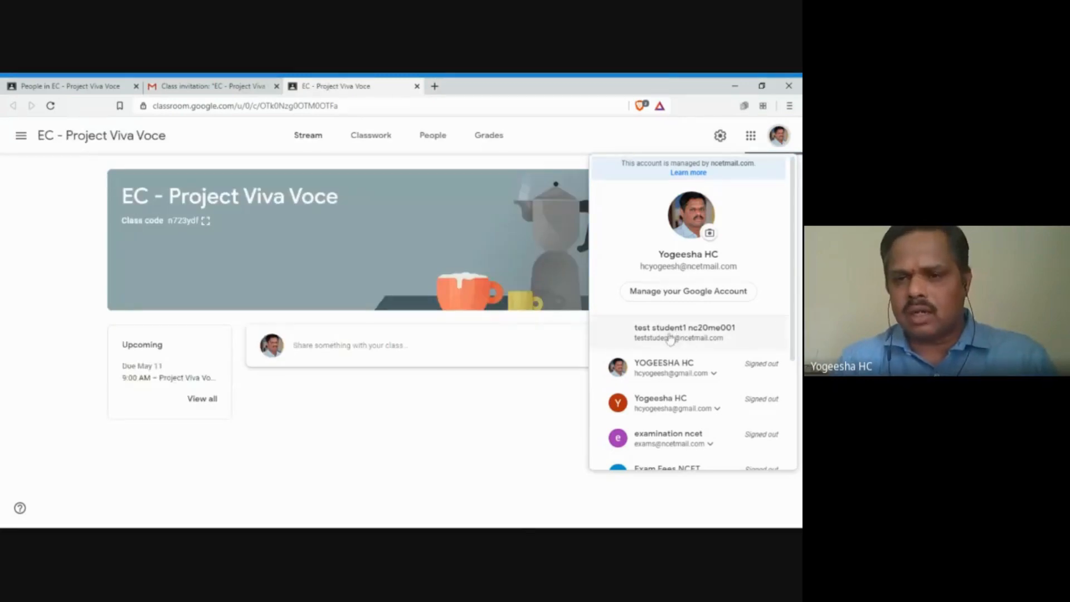
click(671, 335)
click(417, 87)
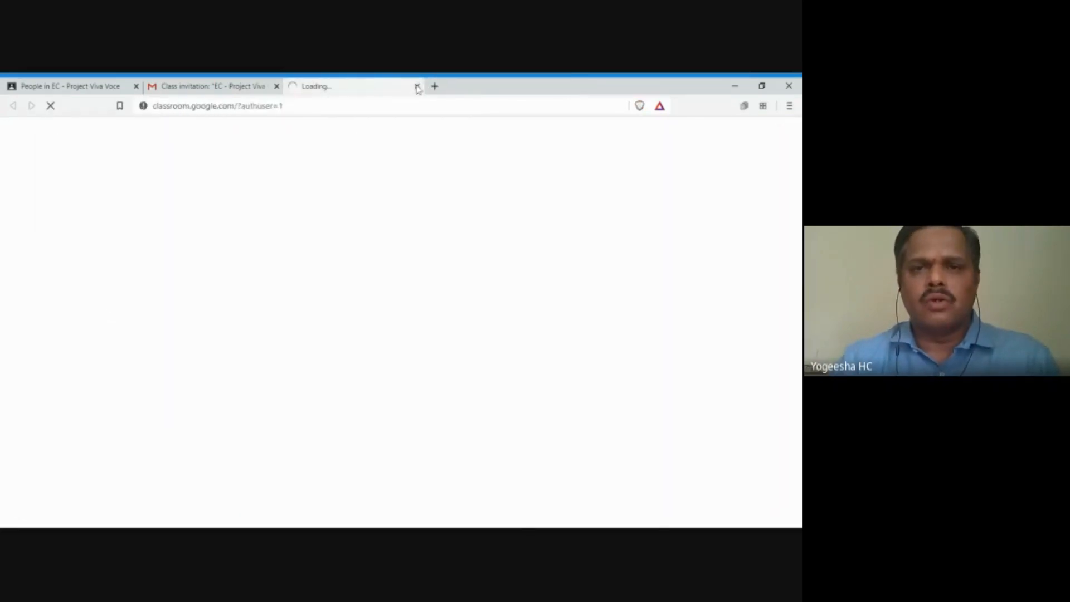
click(227, 93)
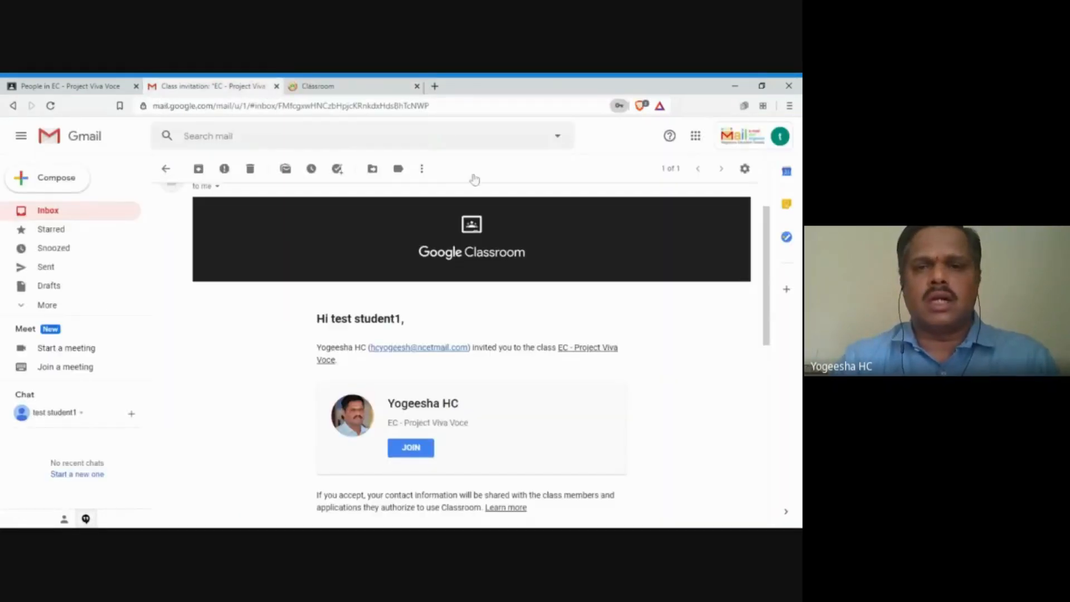
click(276, 86)
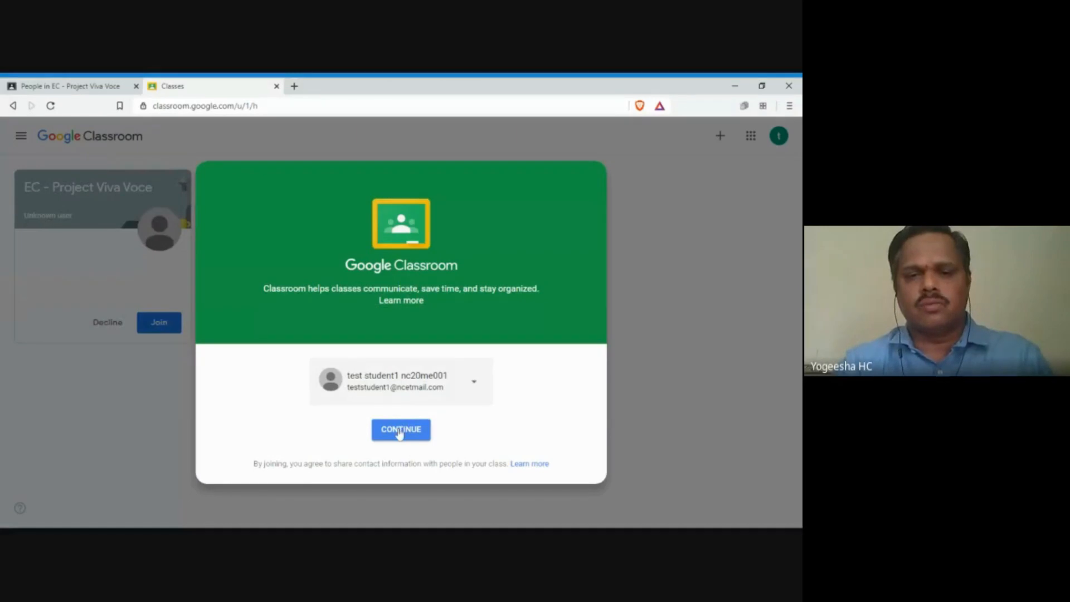
Step: Continue with the student account, choose the student role, and join EC - Project Viva Voce
click(399, 428)
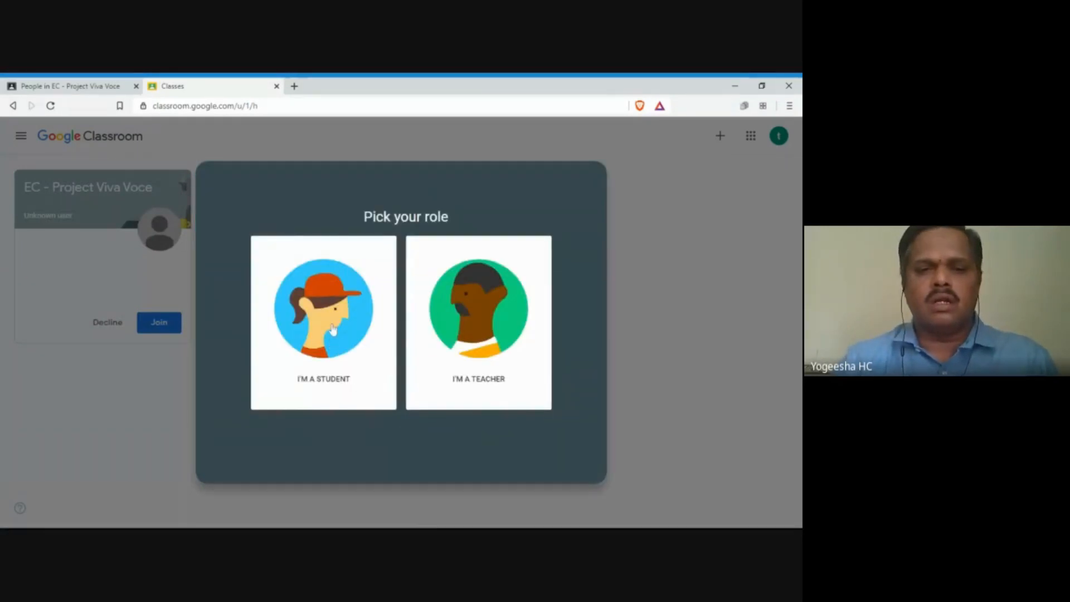
click(325, 317)
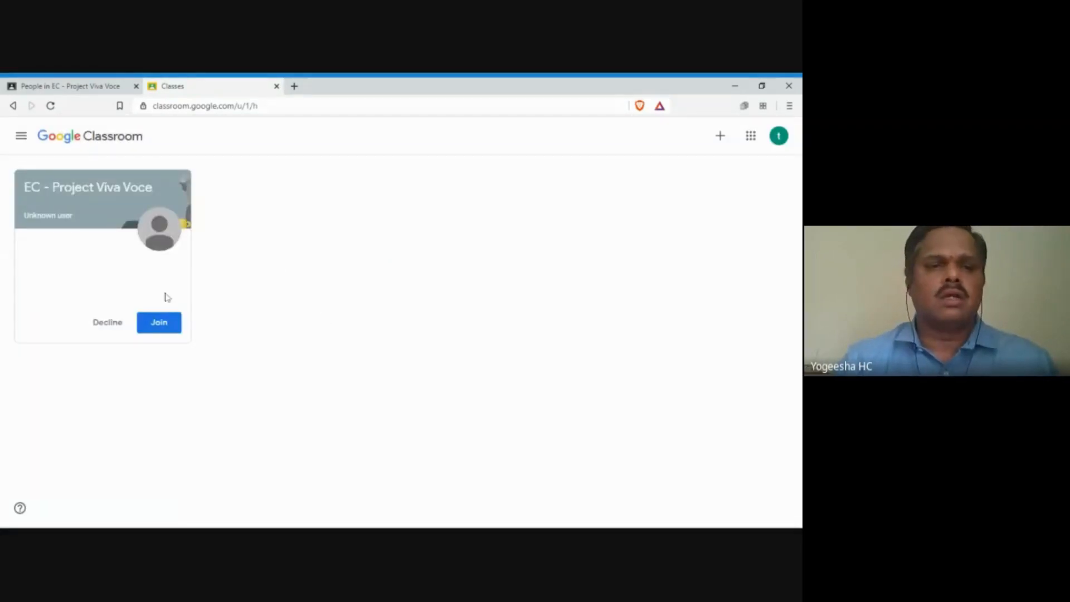
click(158, 321)
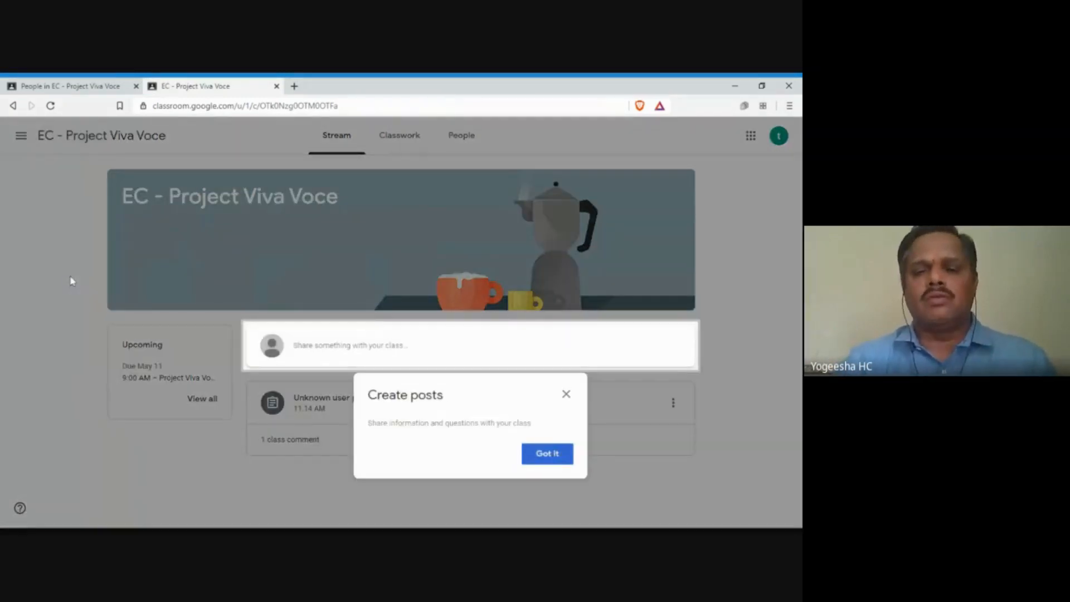
Step: Dismiss the posts tip and expand Project Viva Voce on the Classwork page
click(548, 454)
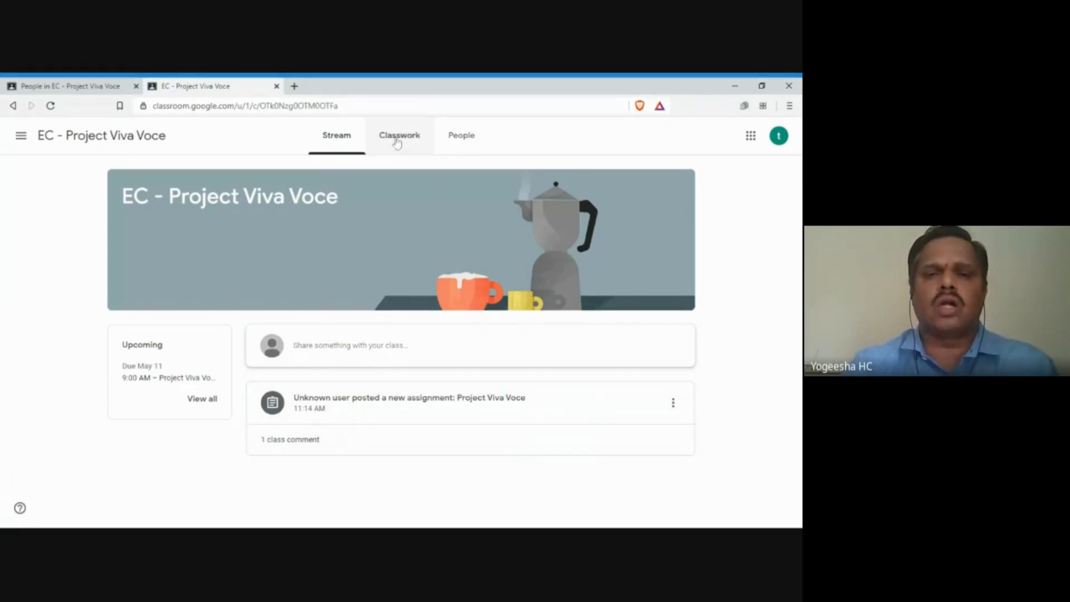
click(396, 145)
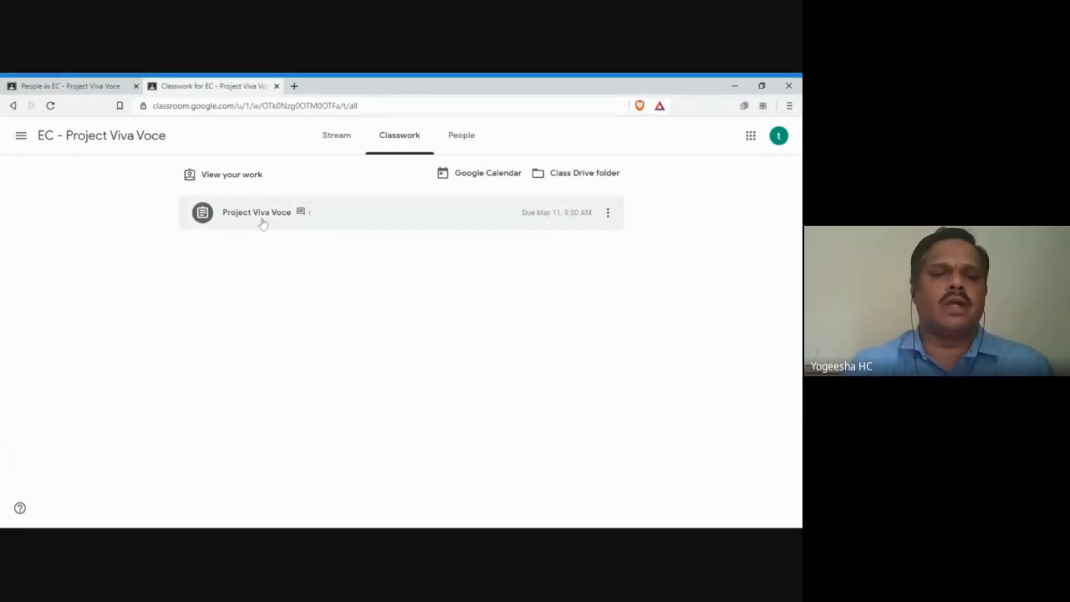
click(260, 219)
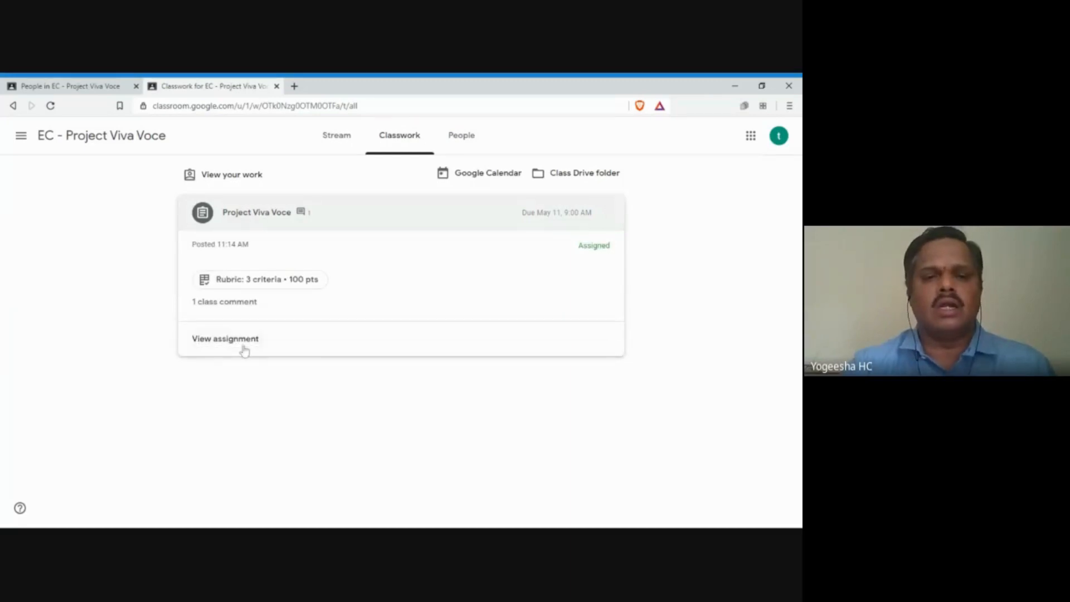
Step: Open the full Project Viva Voce assignment, review its rubric, and start adding a File
click(241, 339)
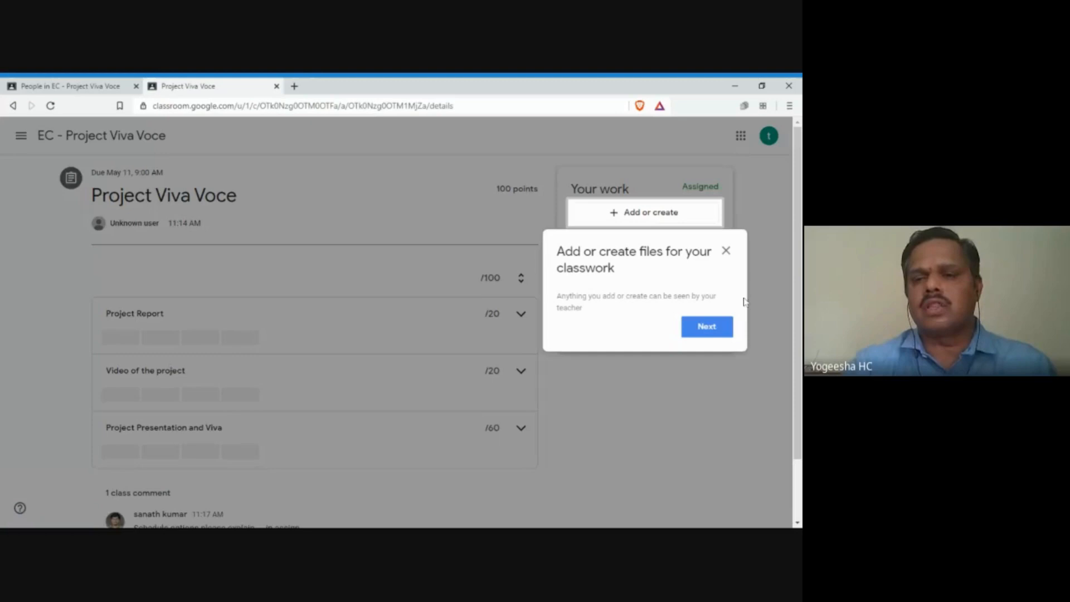
click(726, 251)
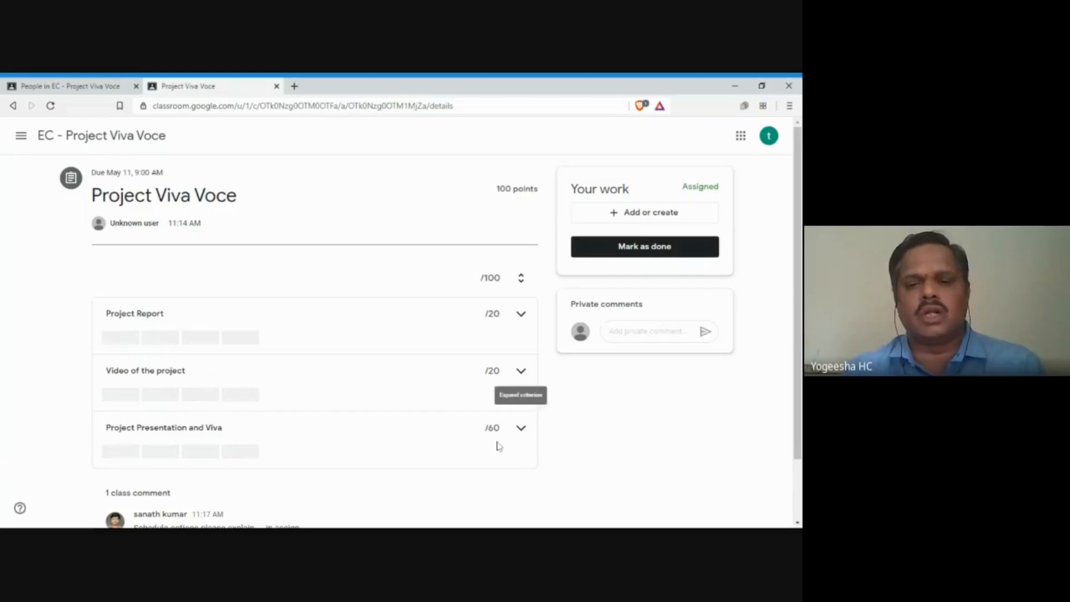
scroll(78, 422, down, 2)
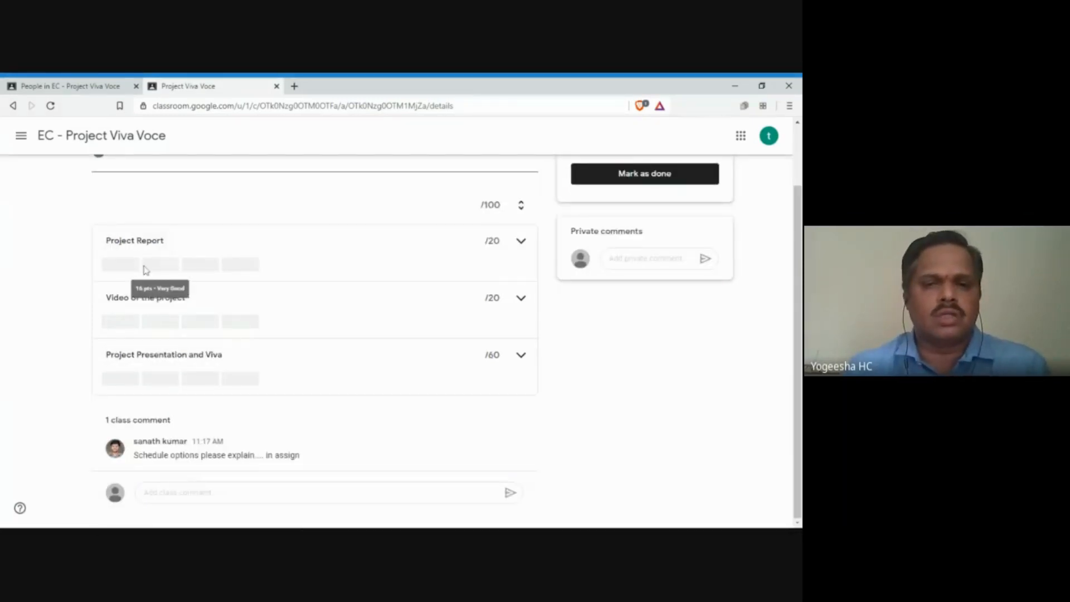
scroll(118, 293, up, 2)
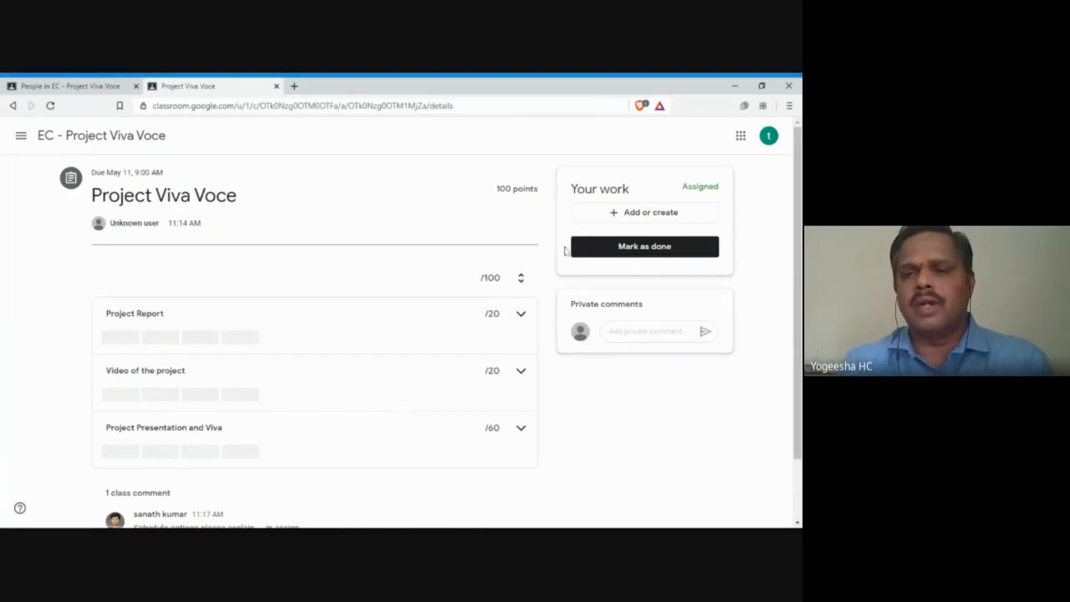
click(659, 218)
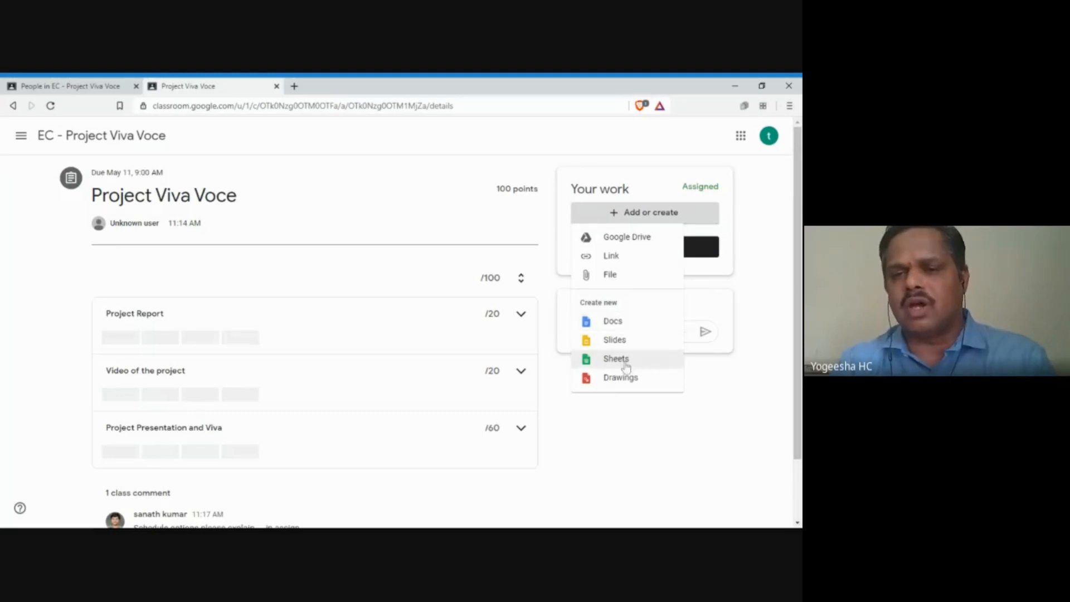
click(616, 278)
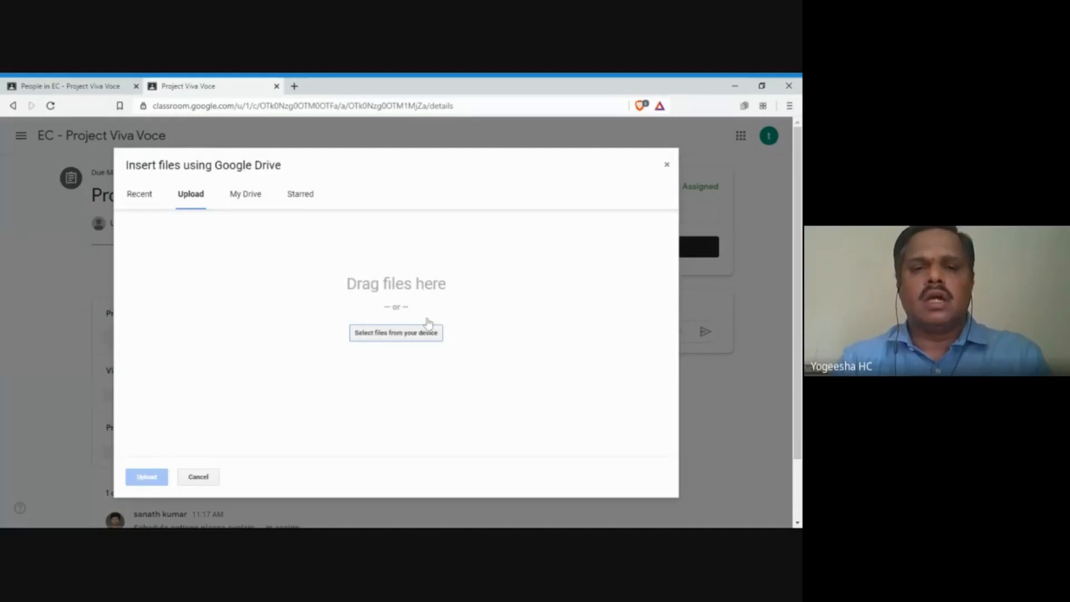
Step: Upload UG_Project_Guidelines.PDF from the computer to the student's Project Viva Voce work
click(391, 336)
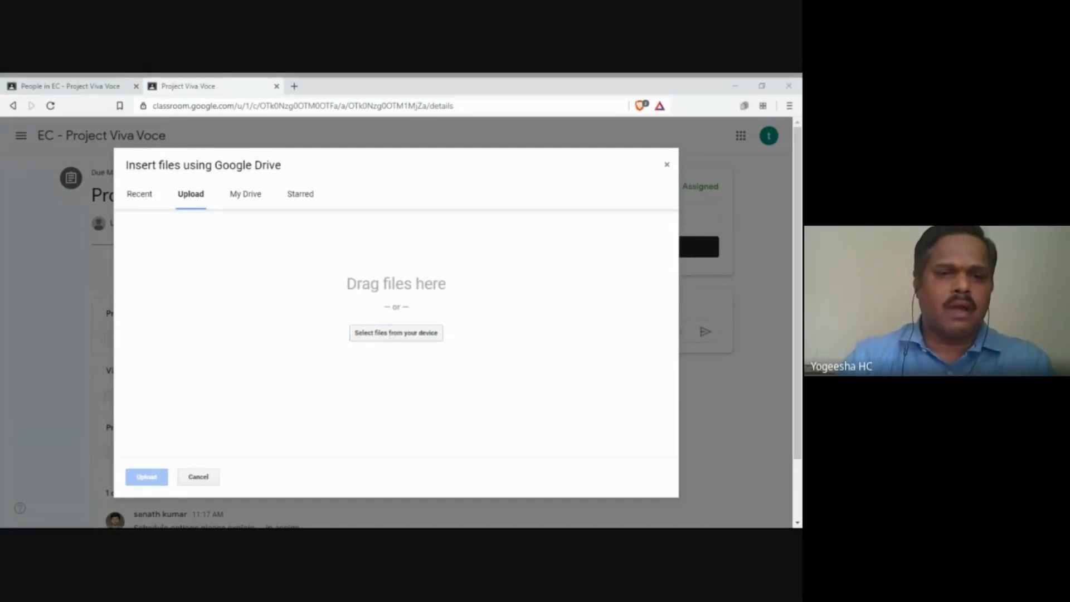
double_click(322, 252)
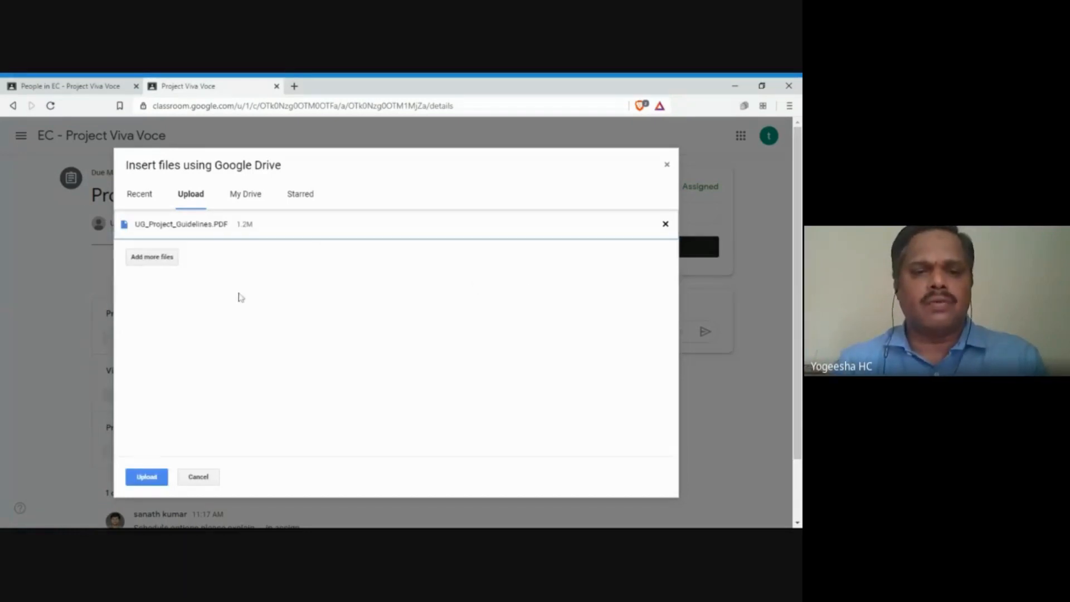
click(147, 477)
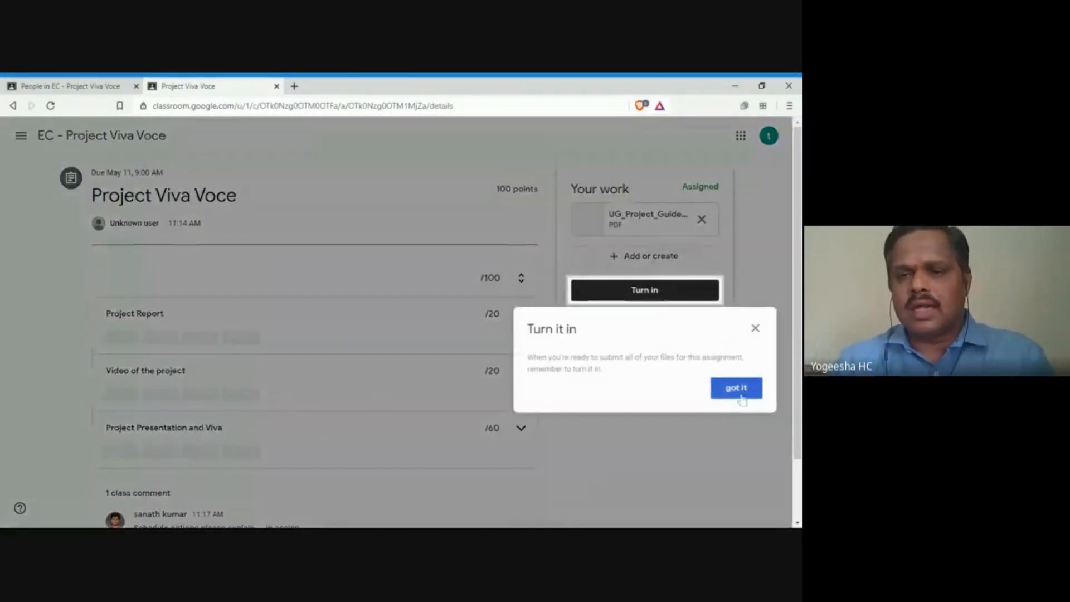
click(737, 390)
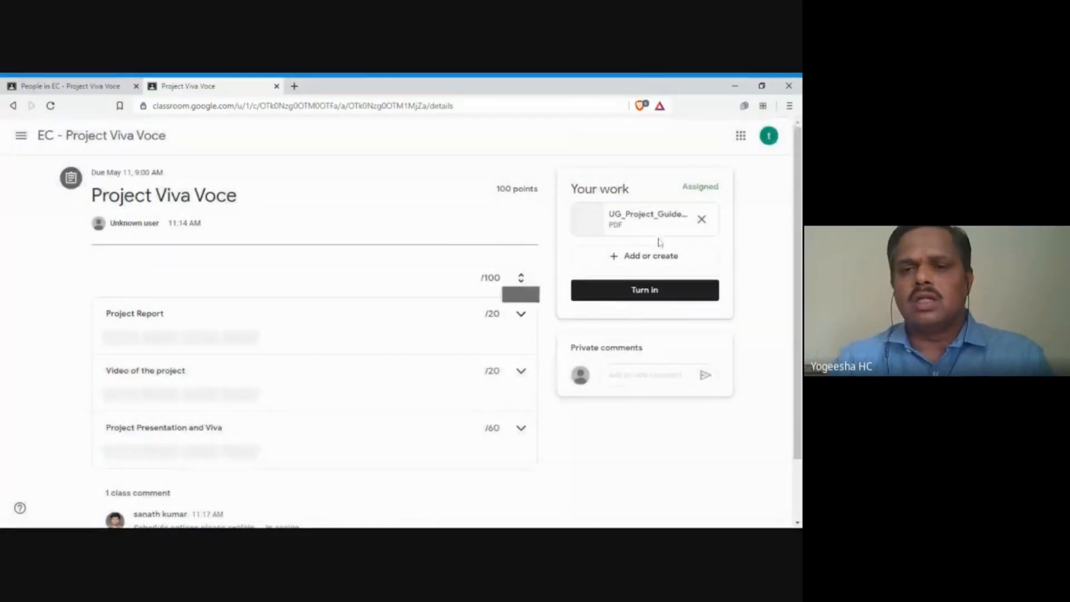
click(665, 262)
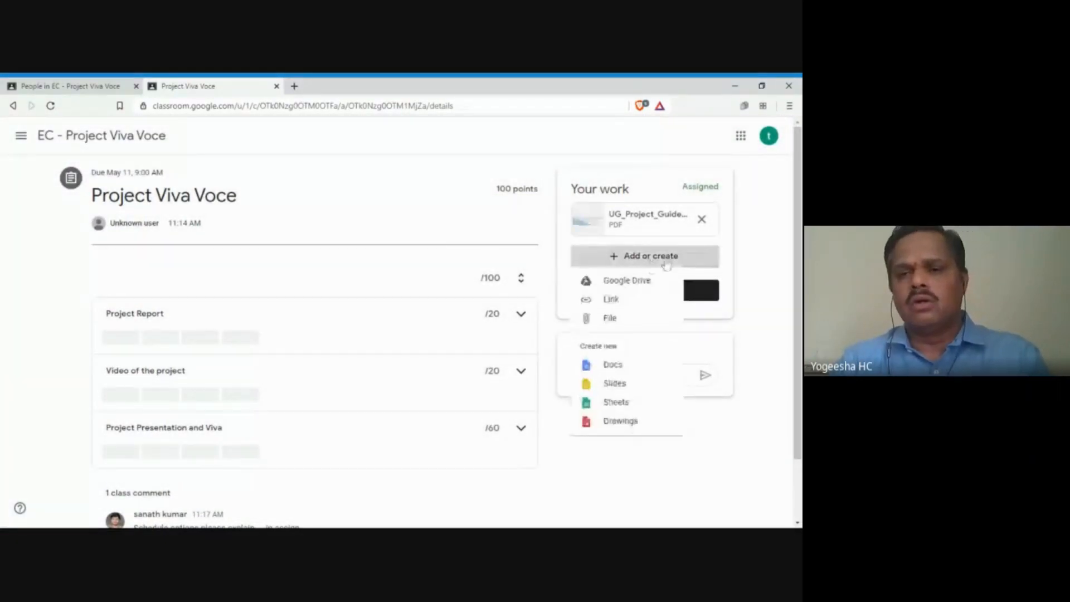
Step: Start uploading the project video file, then cancel the upload
click(611, 320)
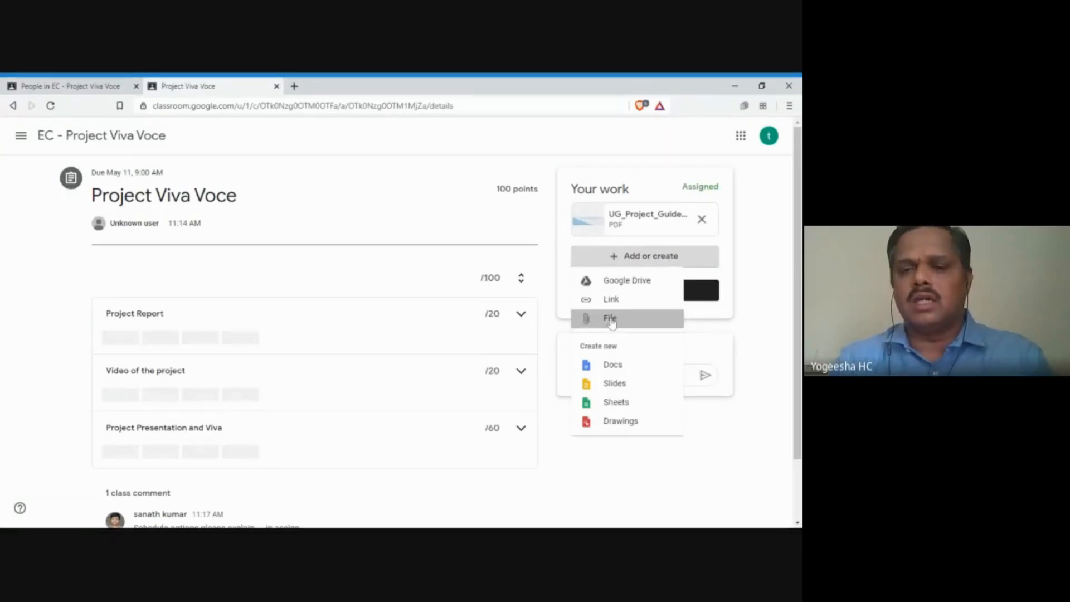
click(382, 333)
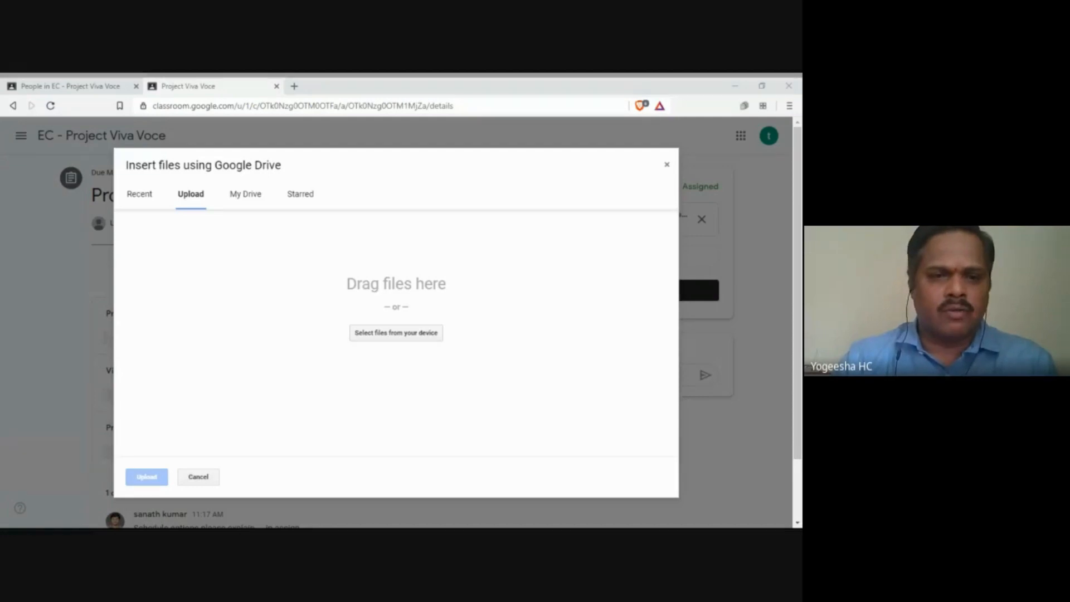
double_click(217, 242)
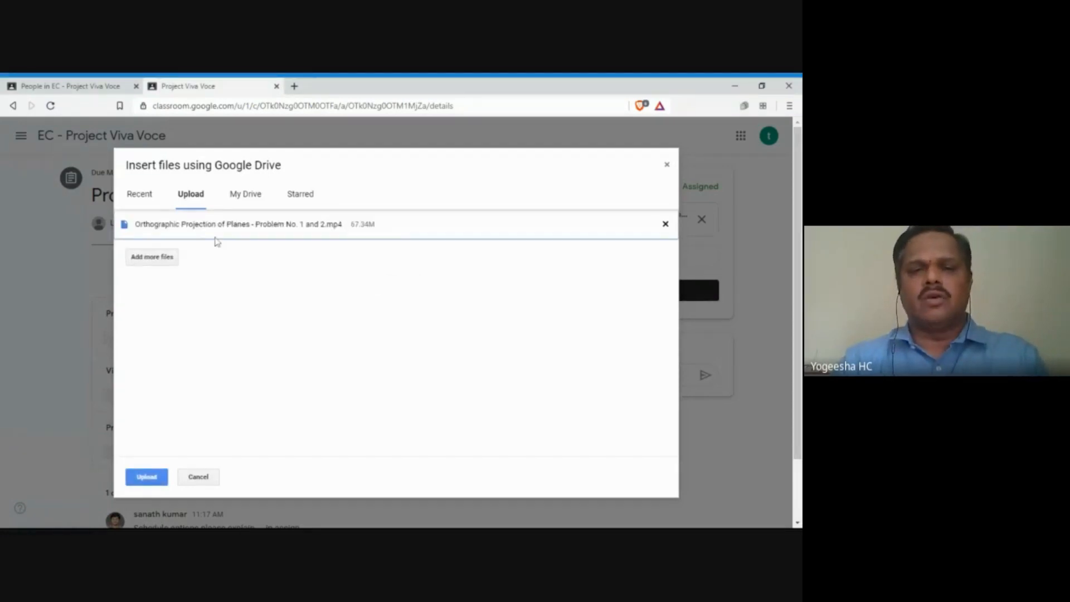
click(137, 480)
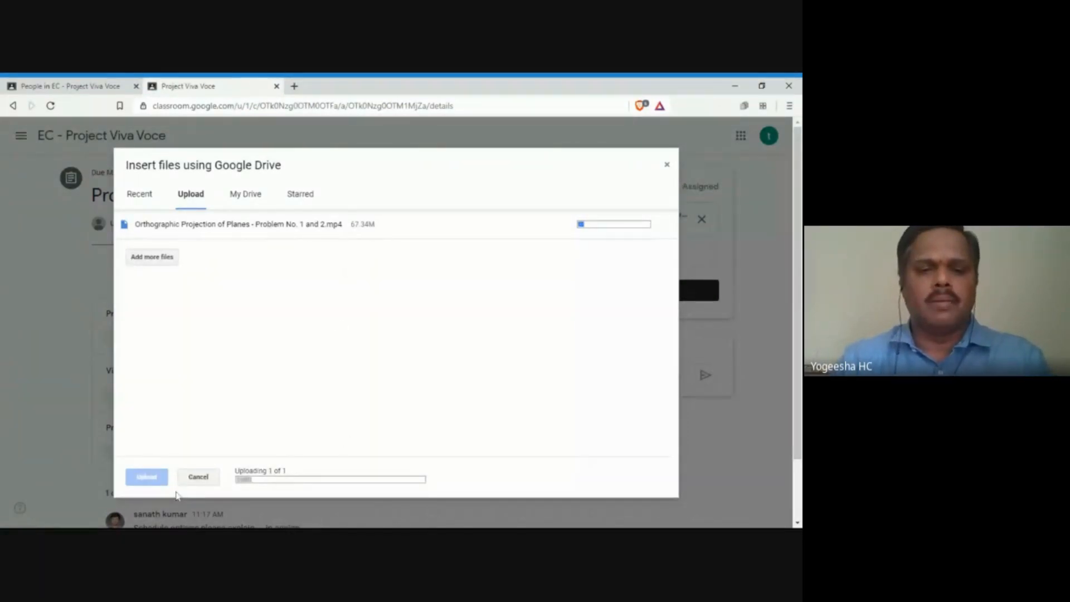
click(198, 478)
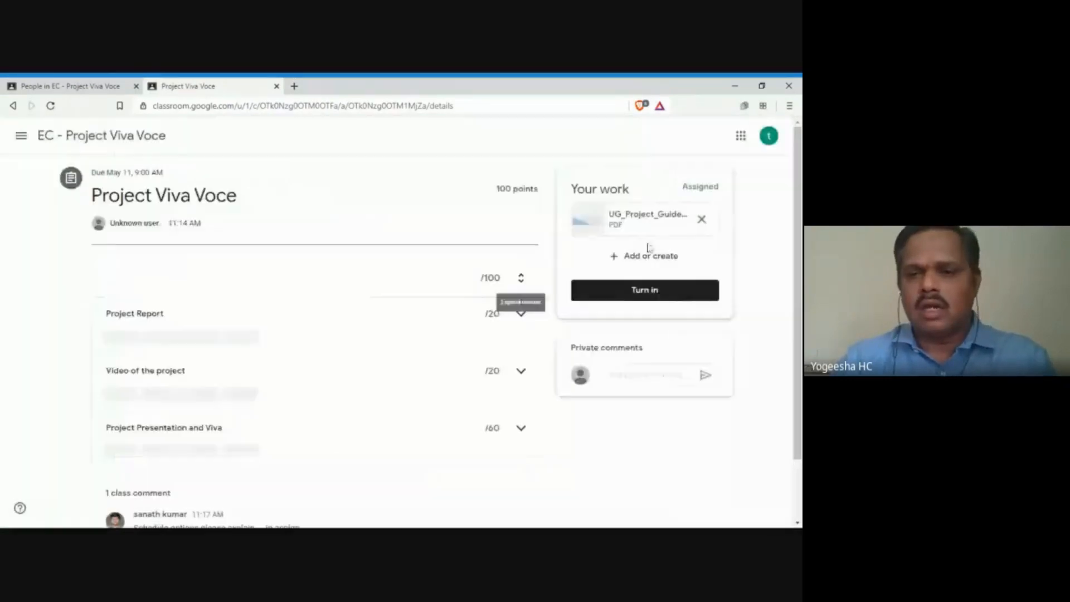
Step: Upload the second PDF from the computer alongside the guidelines PDF
click(624, 256)
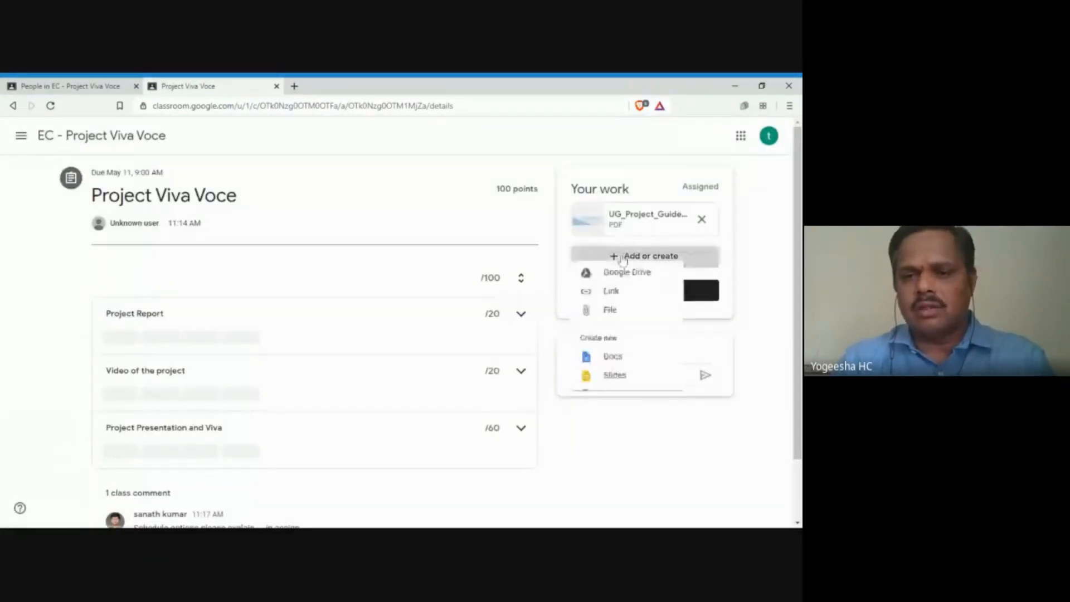
click(610, 309)
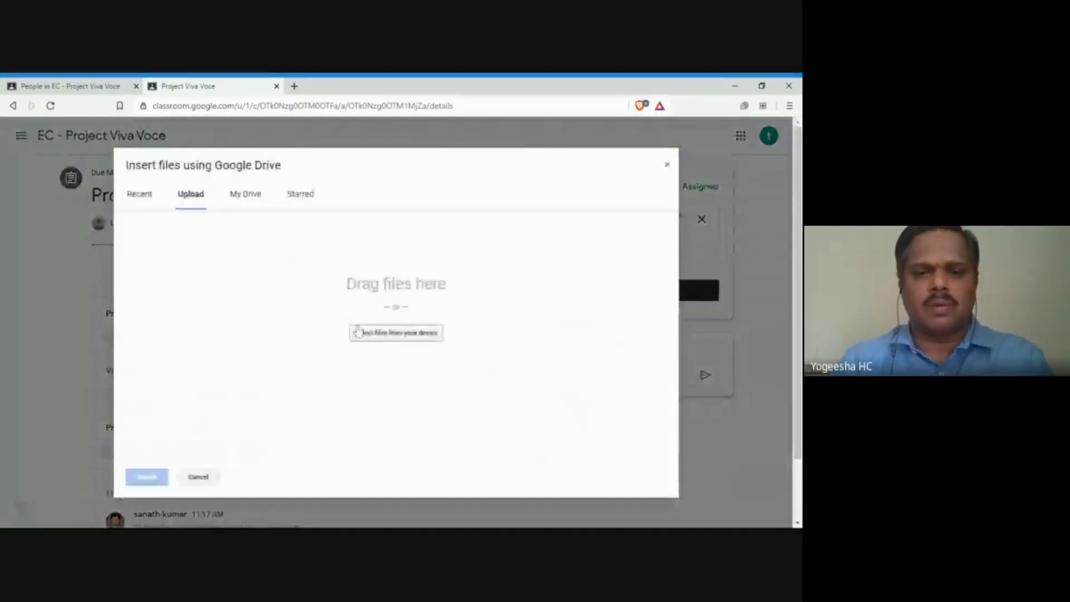
click(368, 341)
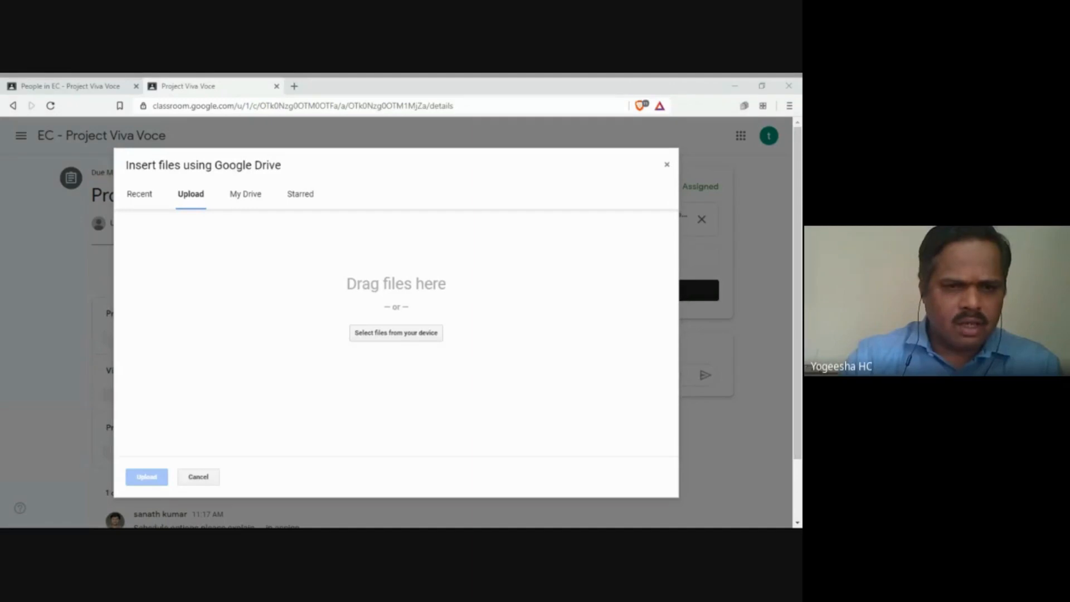
click(408, 278)
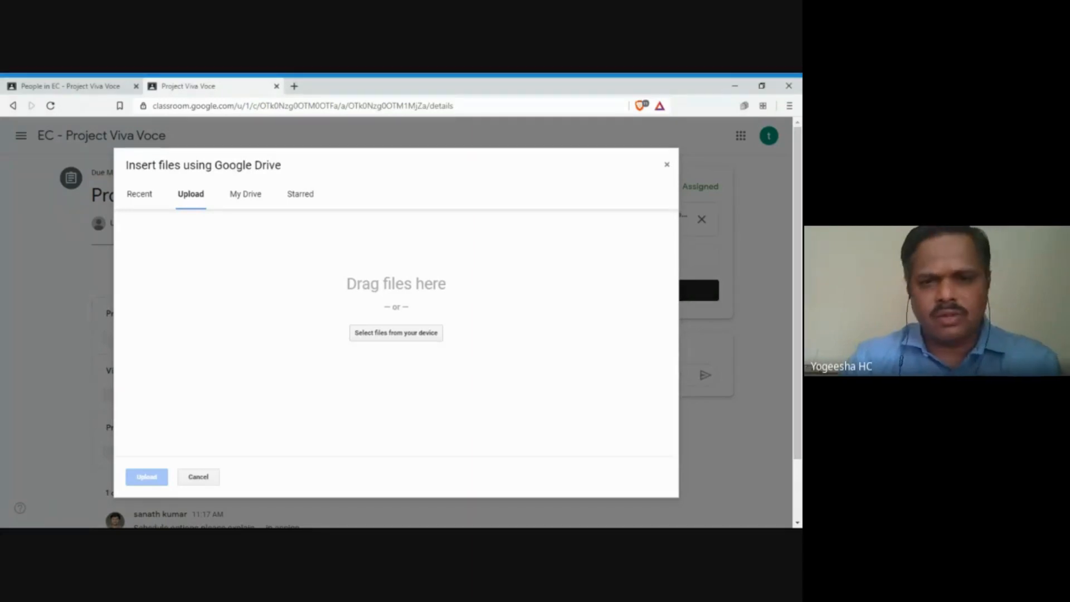
click(145, 477)
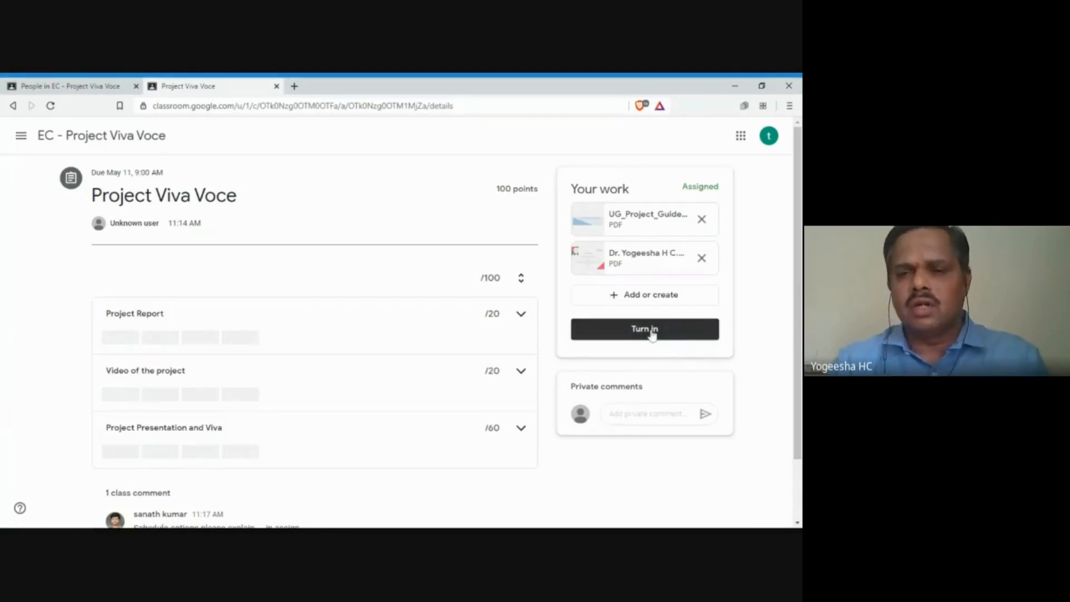
Step: Turn in the work with both PDFs, confirming in the 'Turn in your work?' dialog
click(652, 332)
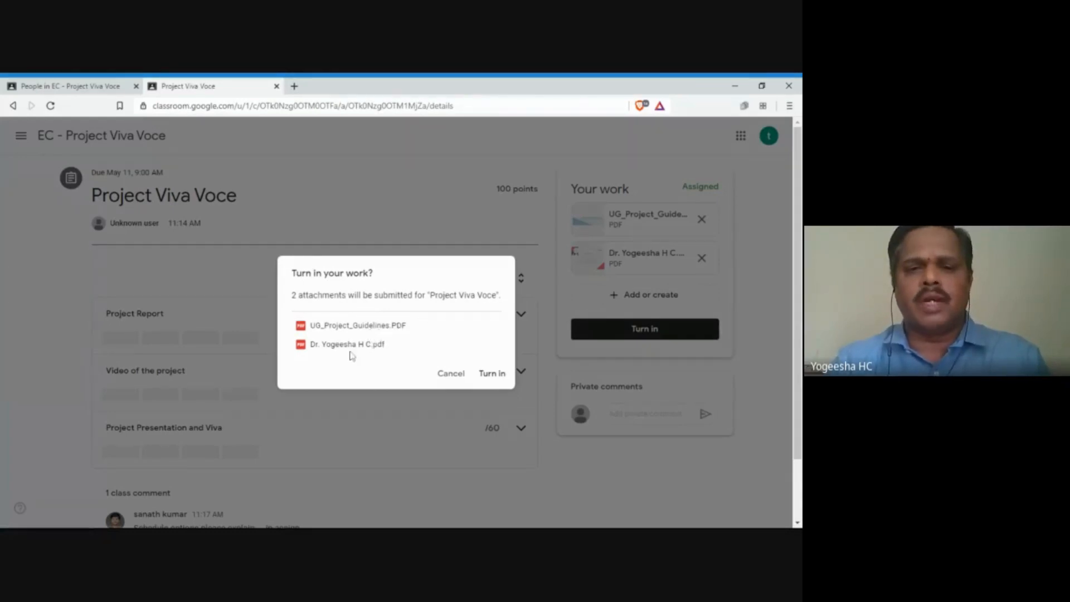
click(494, 375)
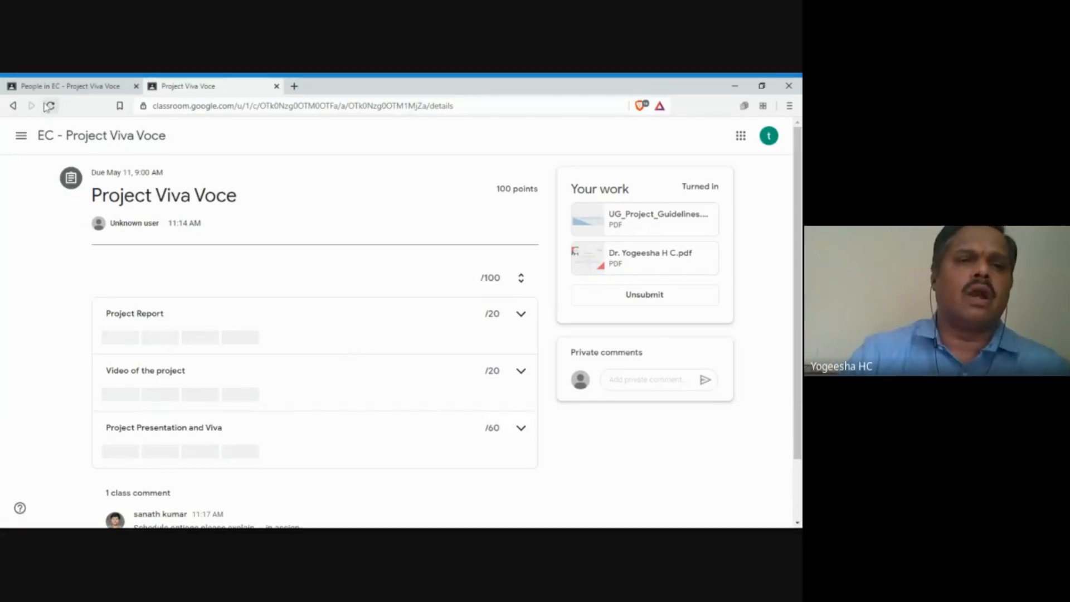
click(67, 87)
click(183, 87)
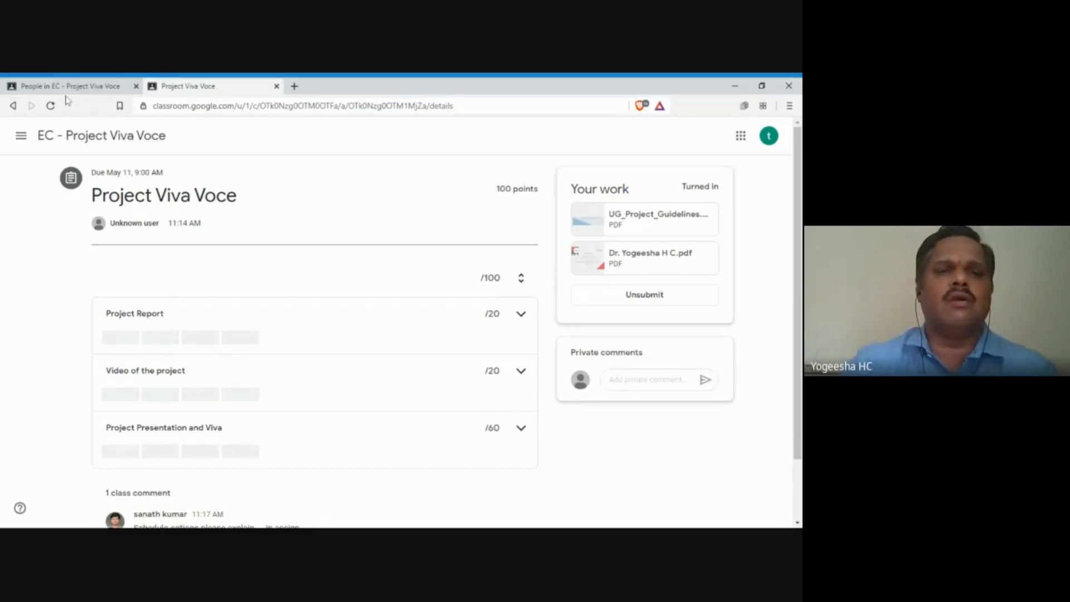
Step: Back in the teacher's class, check the signed-in account and expand Project Viva Voce on Classwork
click(66, 89)
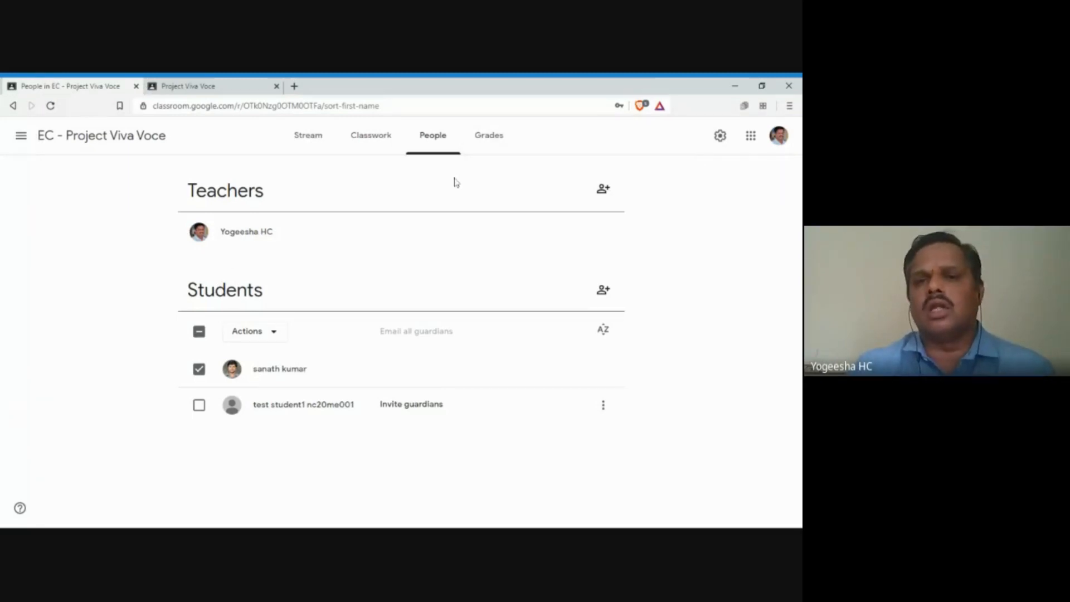
click(779, 143)
click(112, 233)
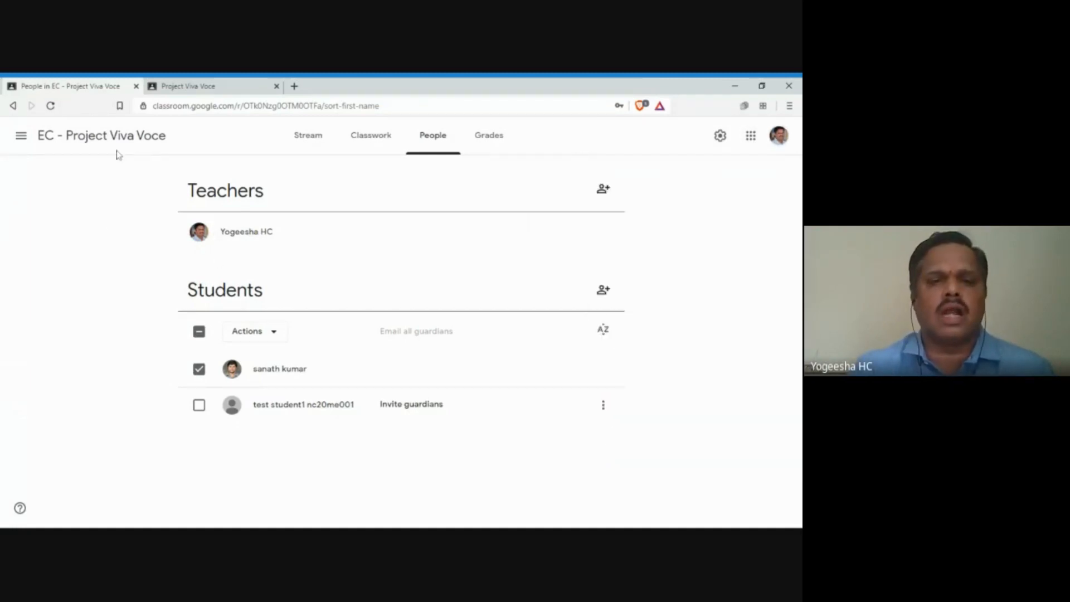
click(354, 143)
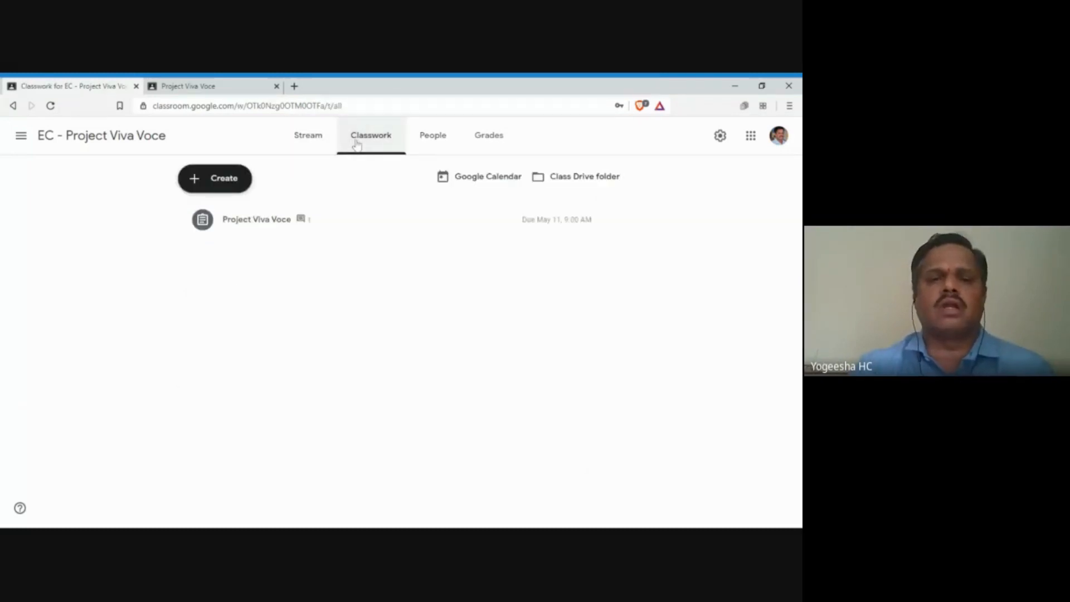
click(255, 226)
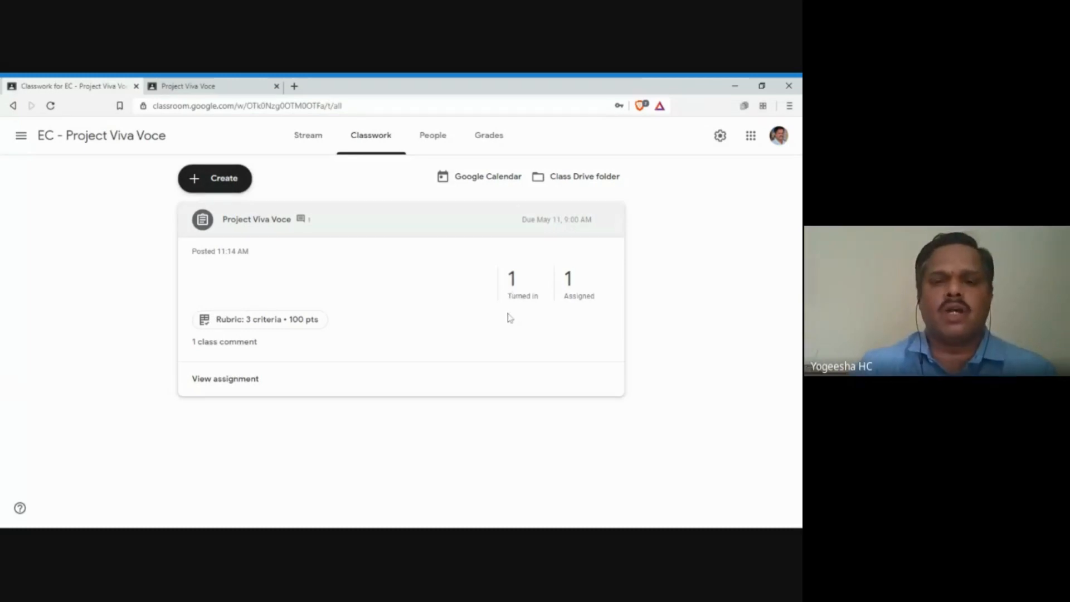
Step: Open the 'Turned in' count to list the test student's submission under Student work
click(516, 283)
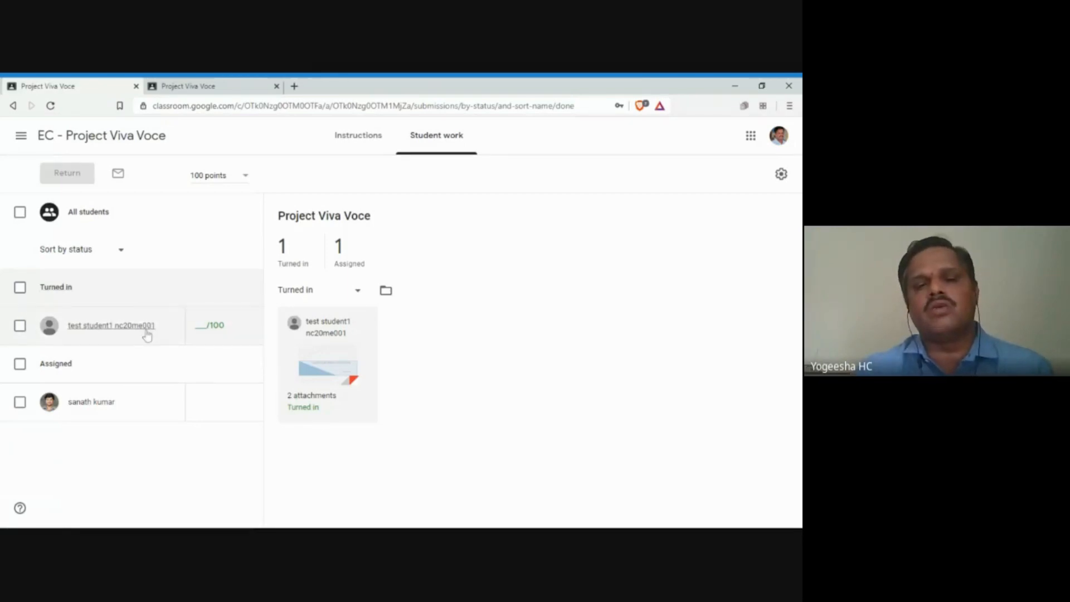
Step: Open the student's submission in the grading tool and scroll through UG_Project_Guidelines.PDF's pages
click(327, 355)
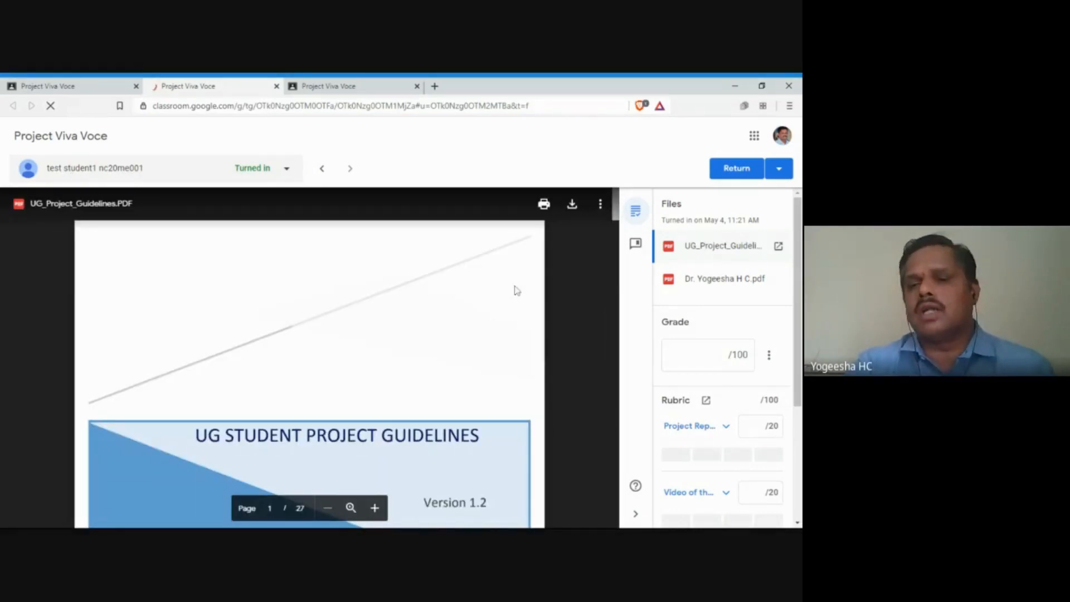
scroll(309, 356, down, 2)
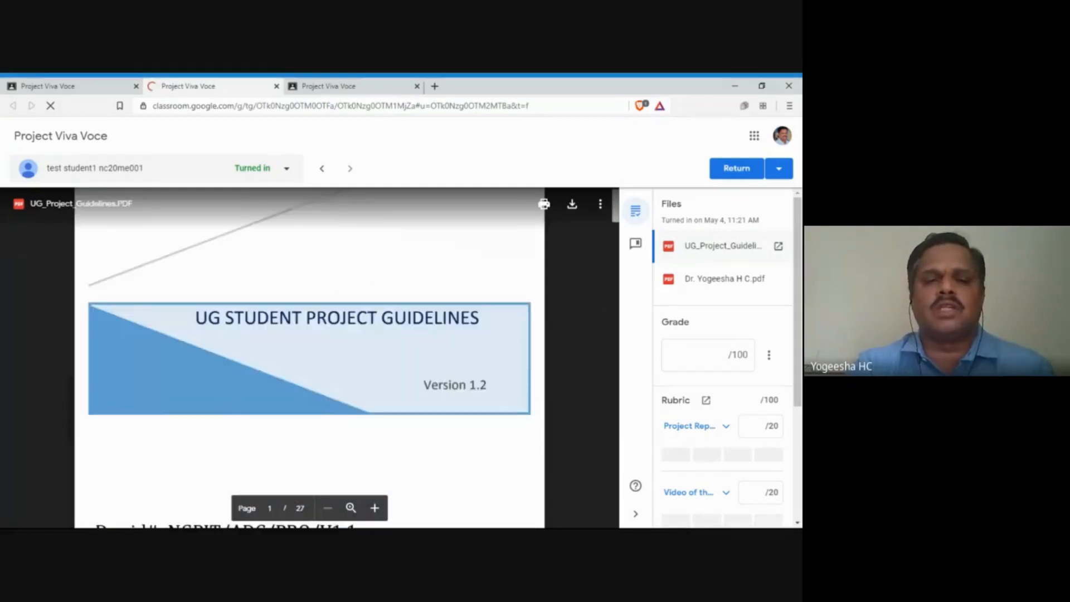
scroll(309, 357, down, 2)
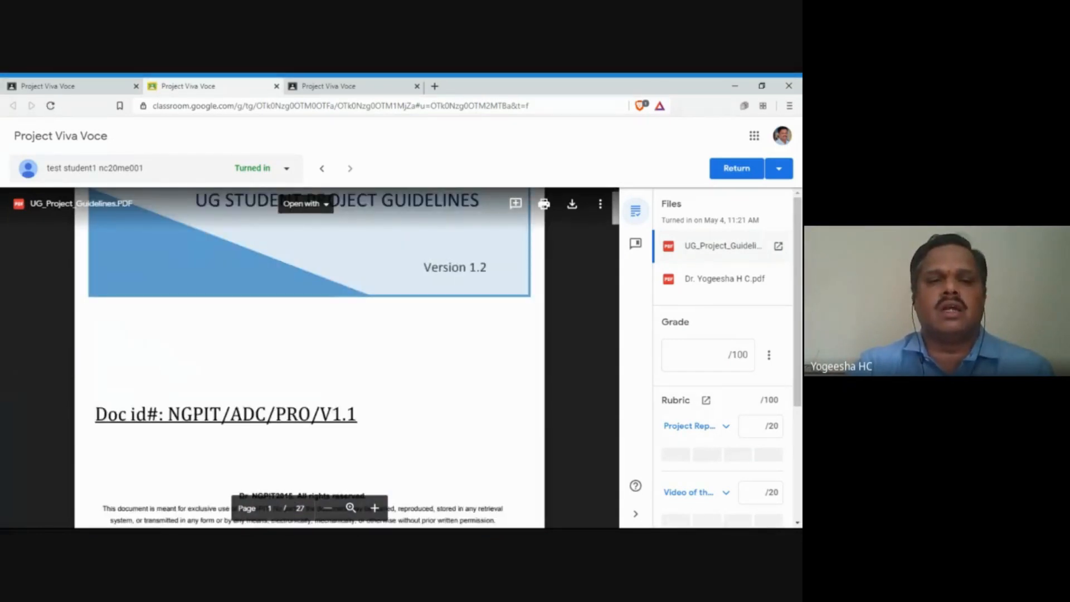
scroll(309, 357, down, 15)
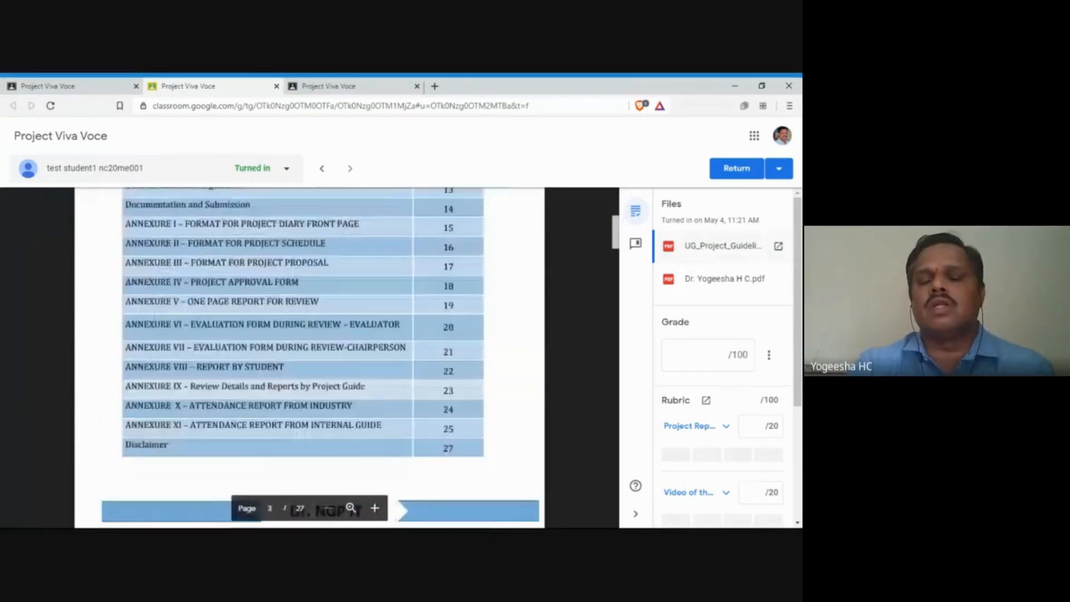
scroll(310, 357, down, 5)
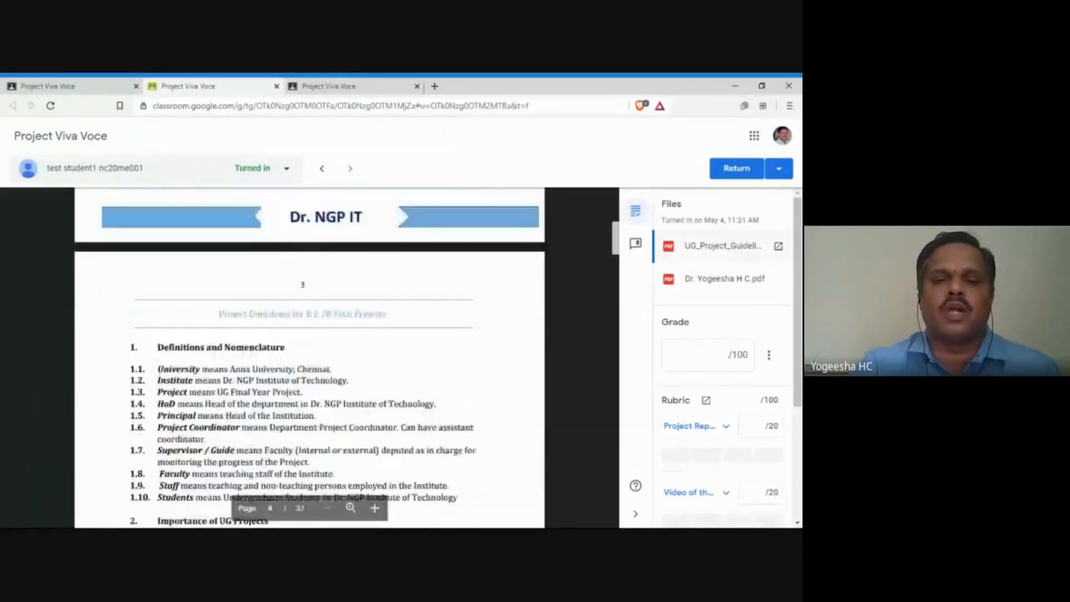
scroll(309, 357, up, 10)
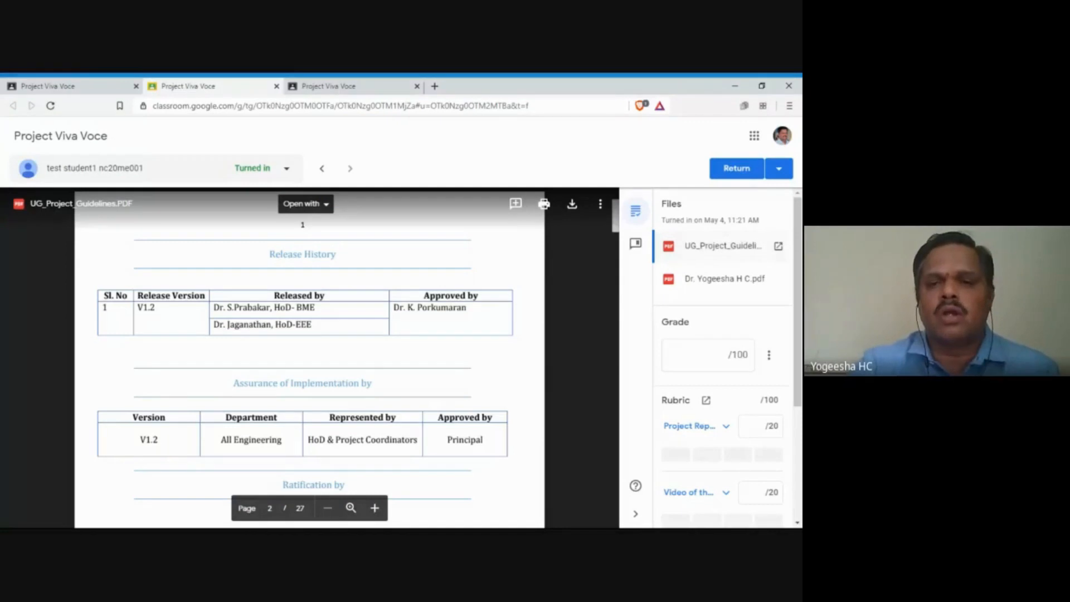
Step: Comment 'Title is not proper' on the UG STUDENT PROJECT GUIDELINES title on page 1
click(516, 204)
scroll(390, 334, up, 8)
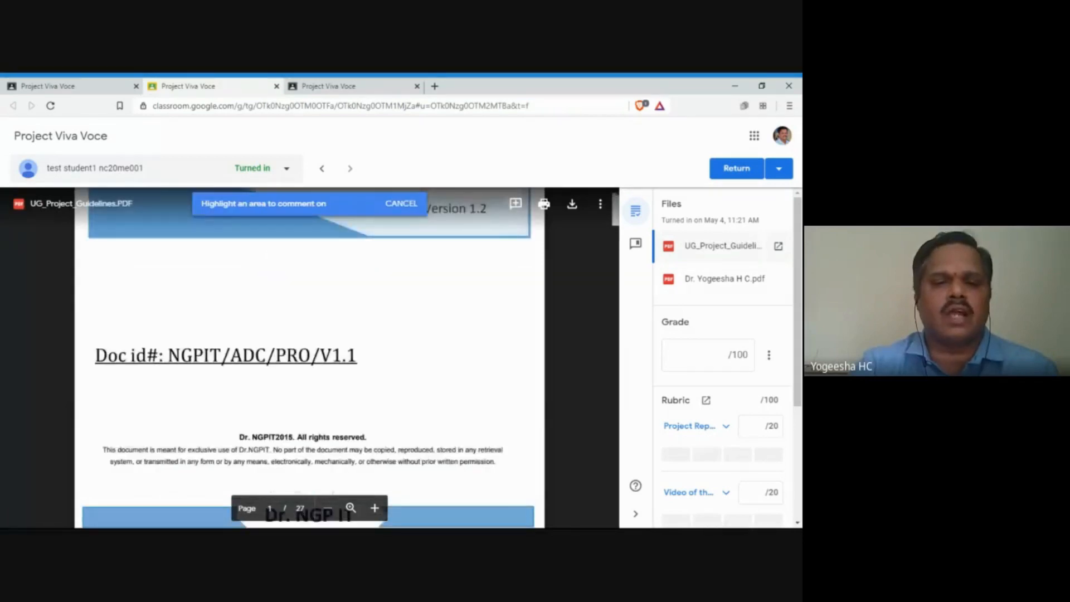
scroll(310, 357, up, 3)
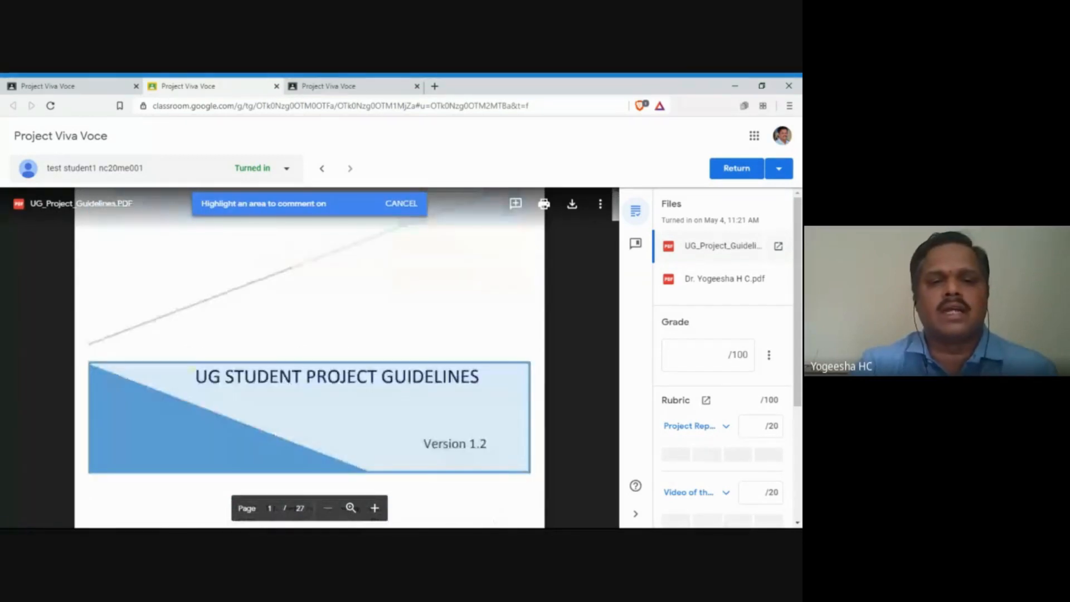
drag(195, 376, 485, 377)
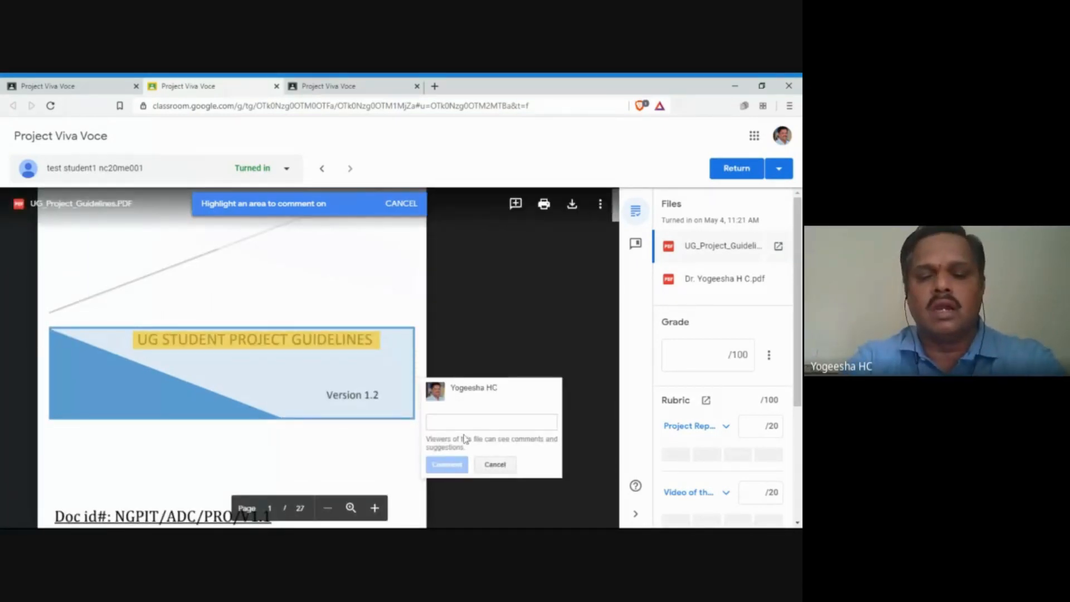
text(Title i)
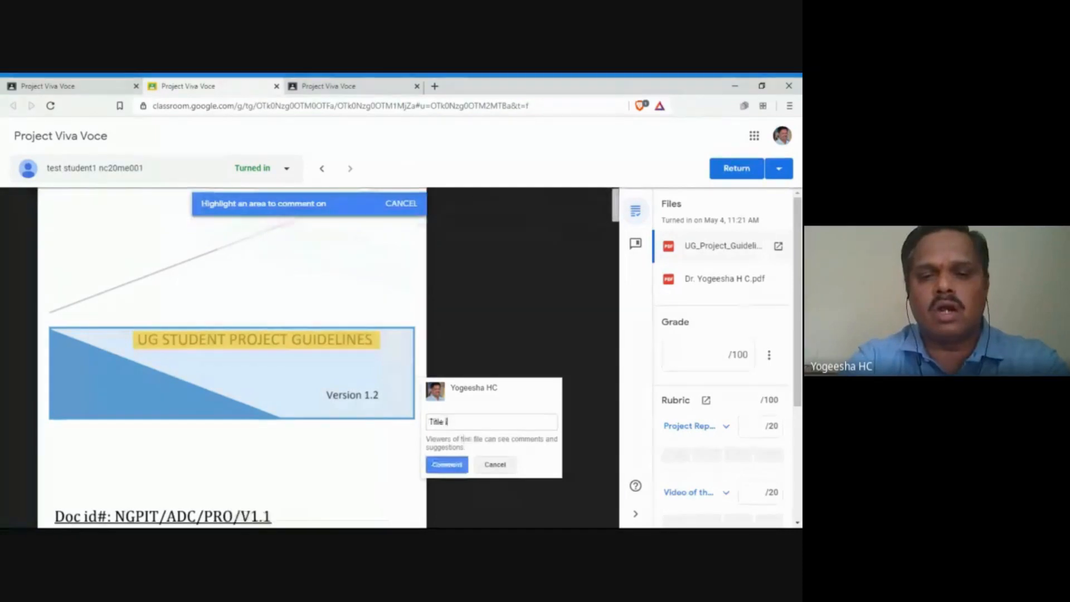
text(s not proper)
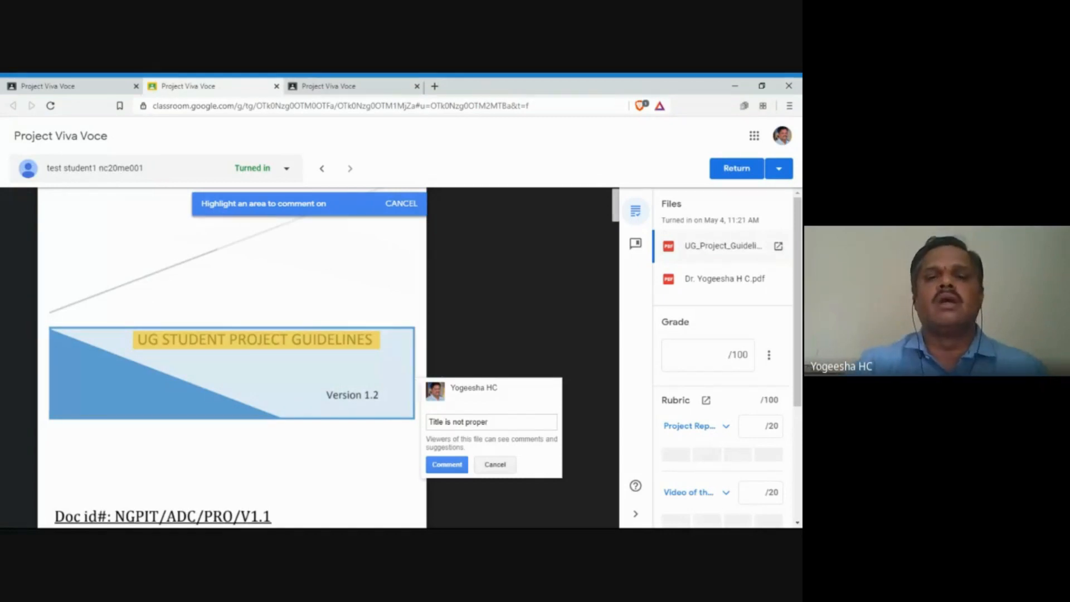
click(447, 465)
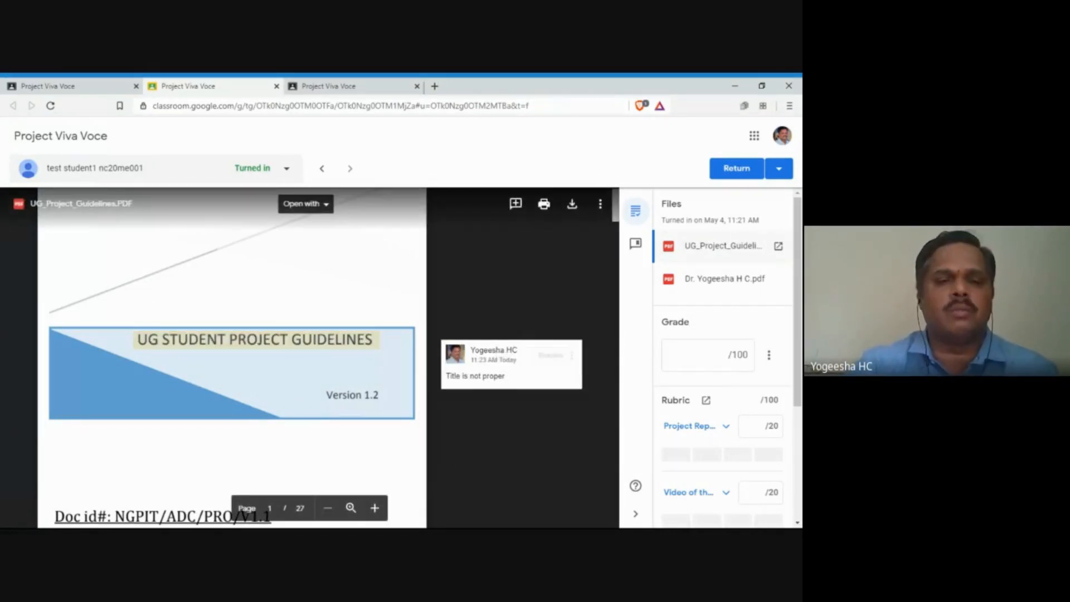
Step: Comment 'Mistakes at this location' on the list of important issues on page 4
scroll(232, 356, down, 5)
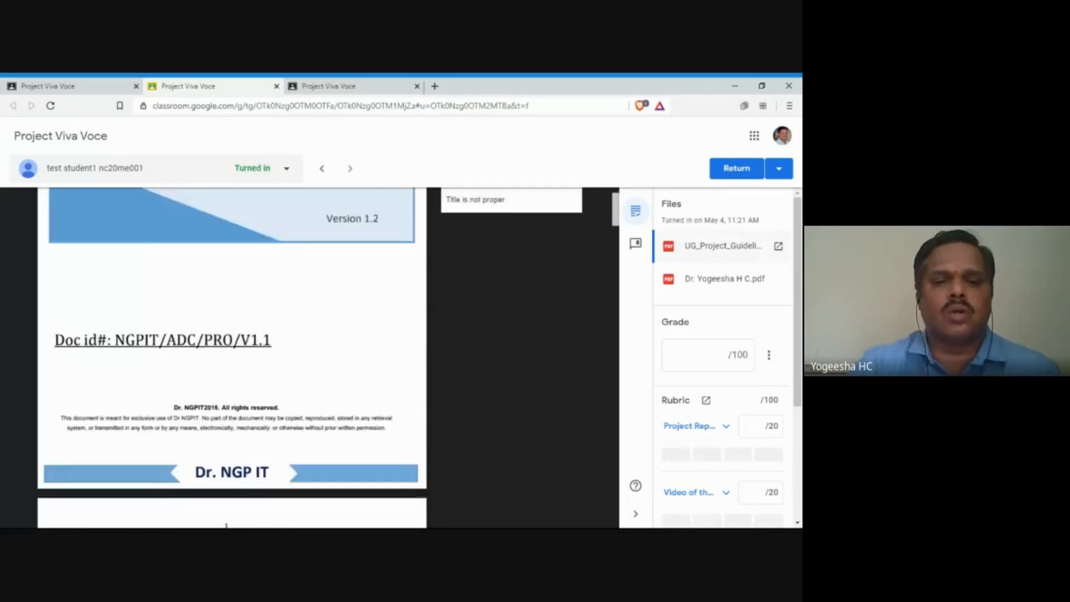
scroll(231, 357, down, 15)
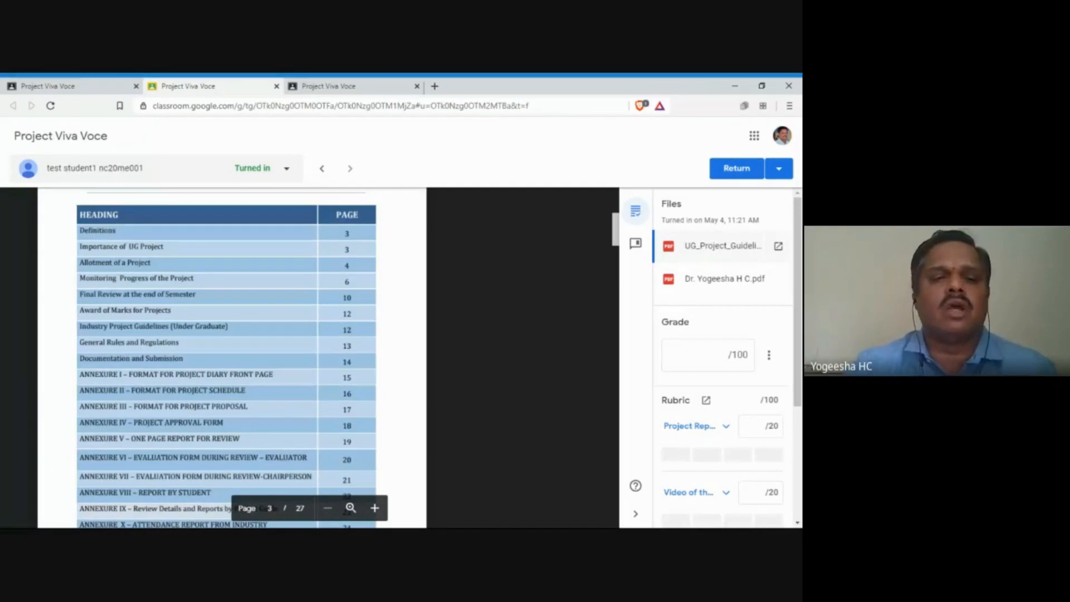
scroll(232, 356, down, 10)
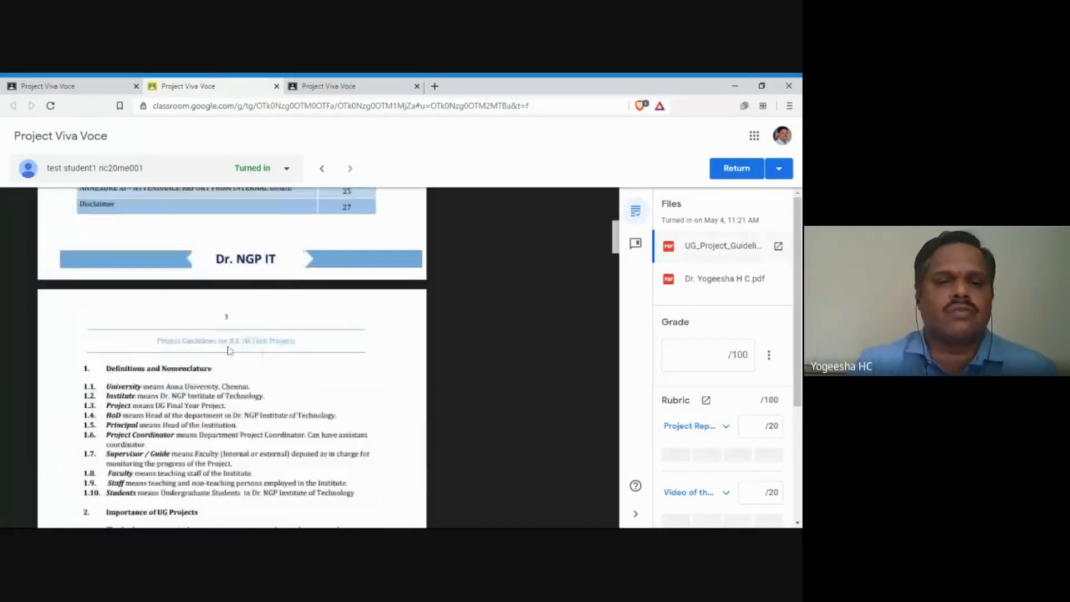
scroll(232, 357, up, 3)
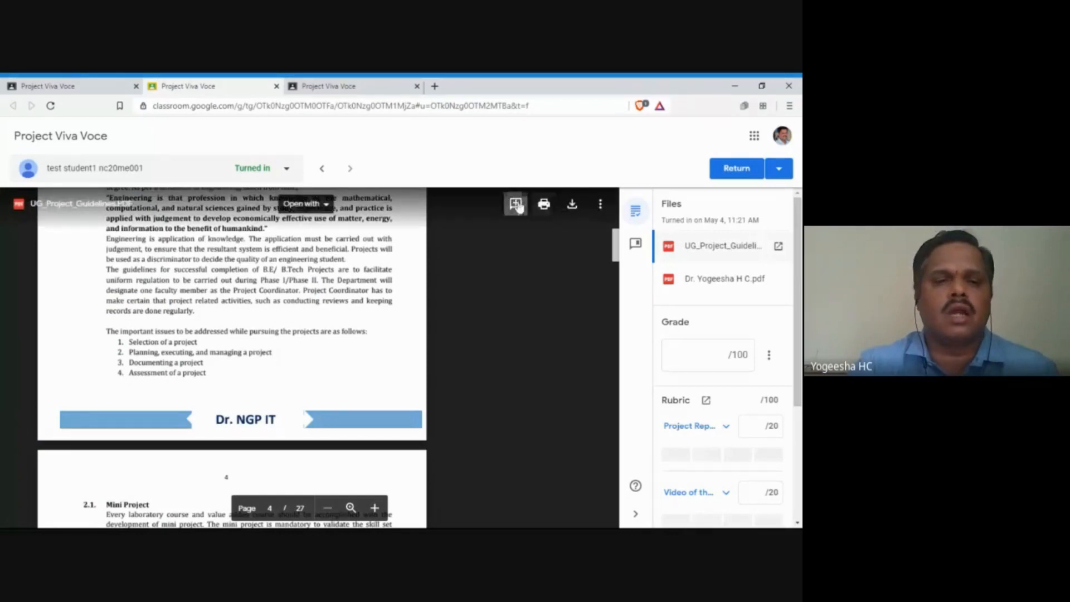
click(516, 205)
drag(297, 383, 398, 382)
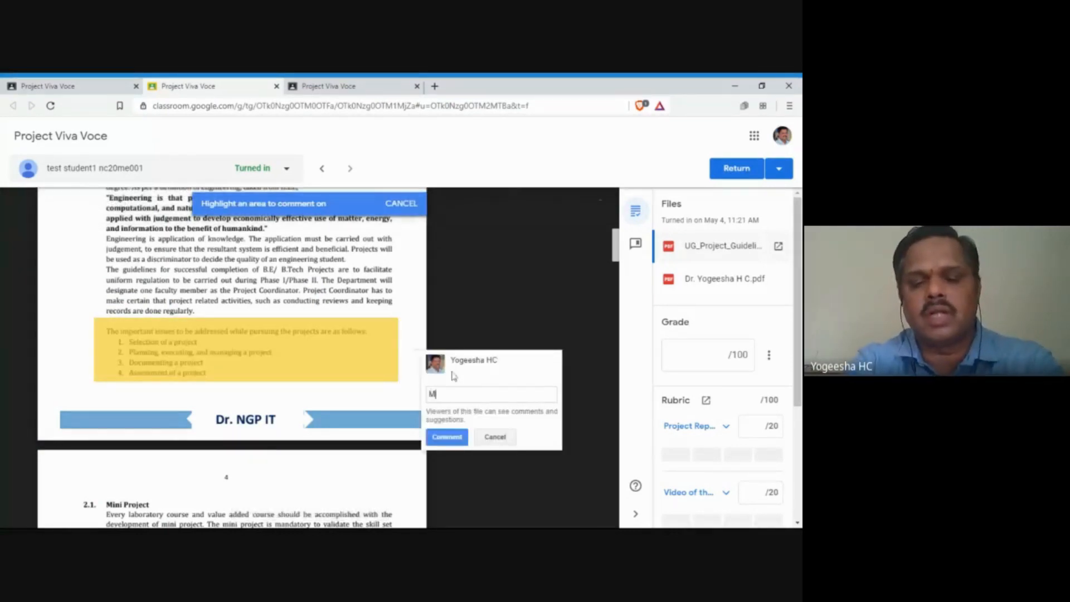
text(Mistakes at this loca)
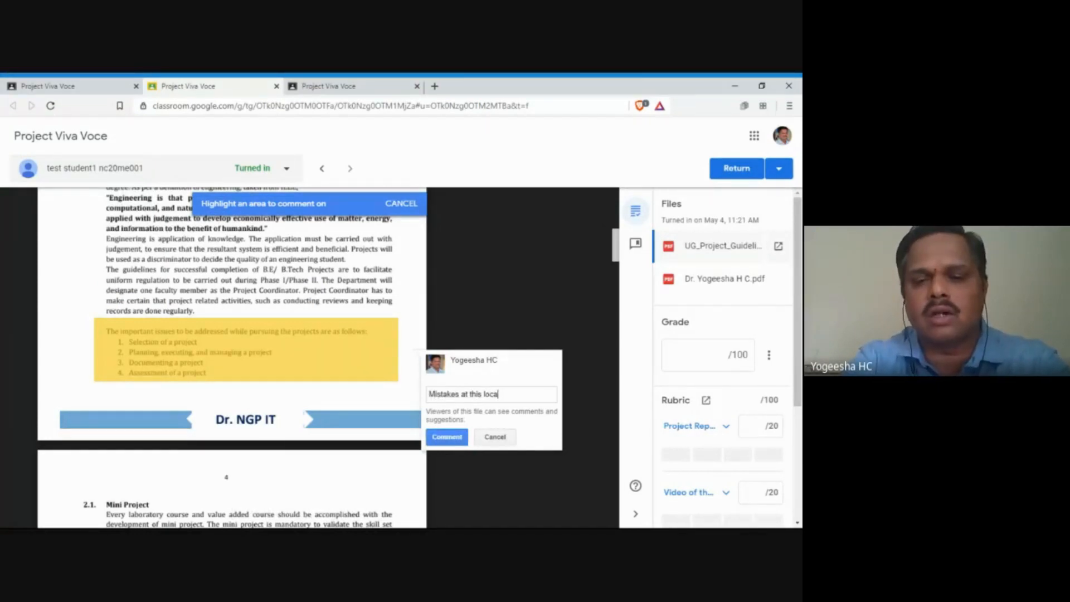
text(tion)
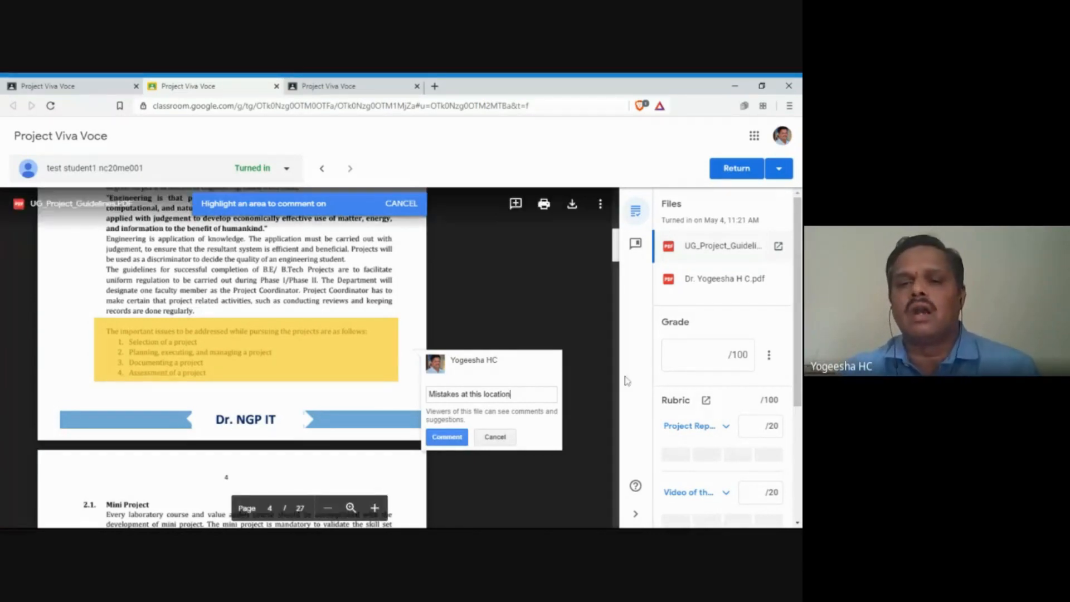
scroll(708, 312, down, 2)
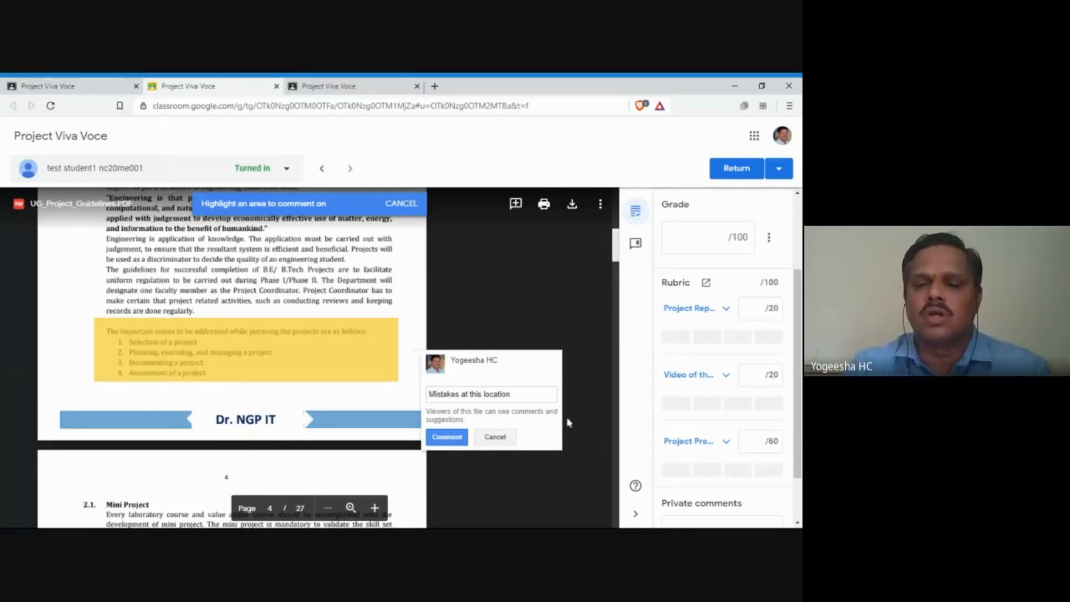
click(440, 437)
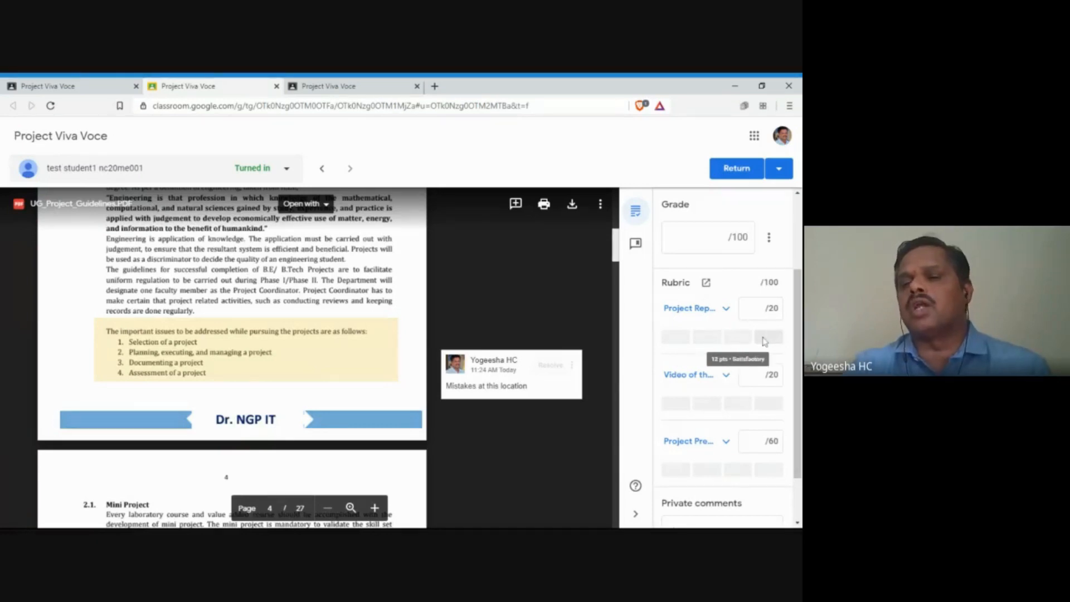
Step: Give the Project Report rubric criterion full marks, 20/20, and view the certificate PDF
click(675, 340)
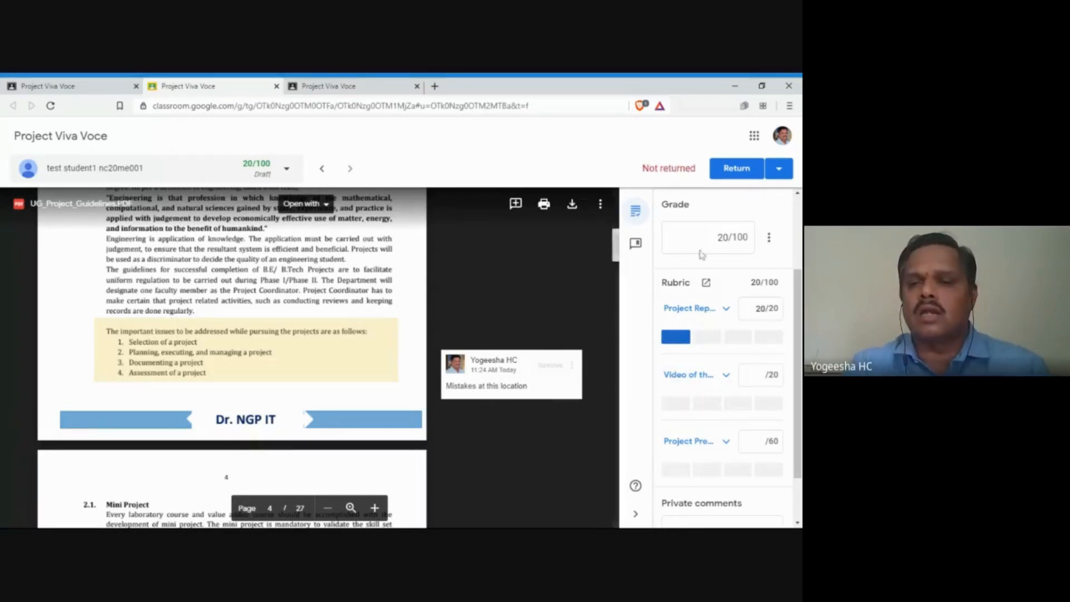
scroll(702, 253, up, 2)
click(709, 280)
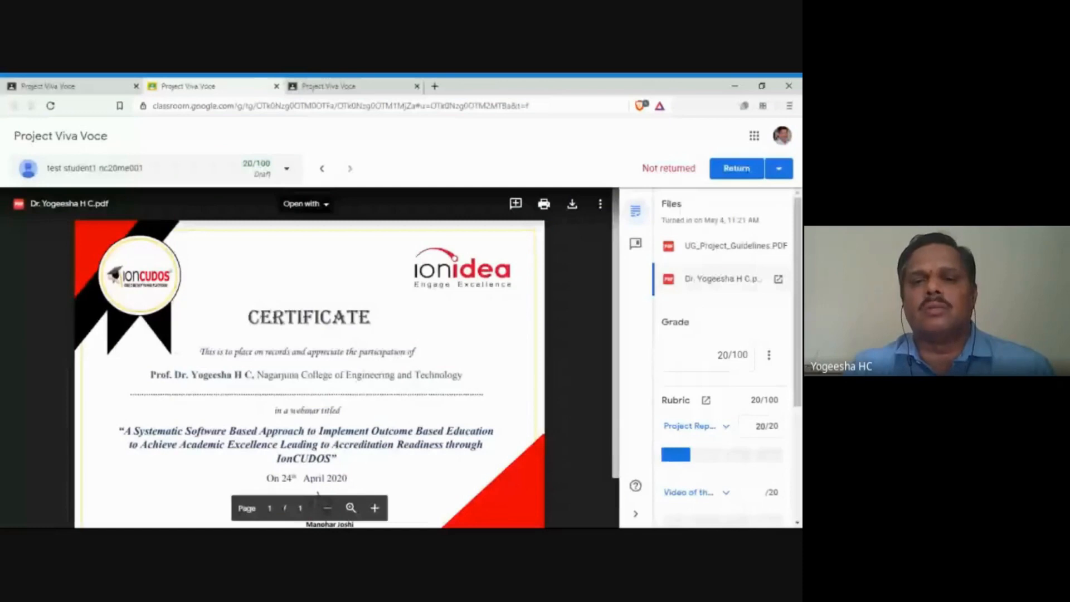
Step: Comment 'Comments' on the CERTIFICATE heading of the webinar certificate PDF
click(515, 204)
drag(237, 301, 373, 332)
text(C)
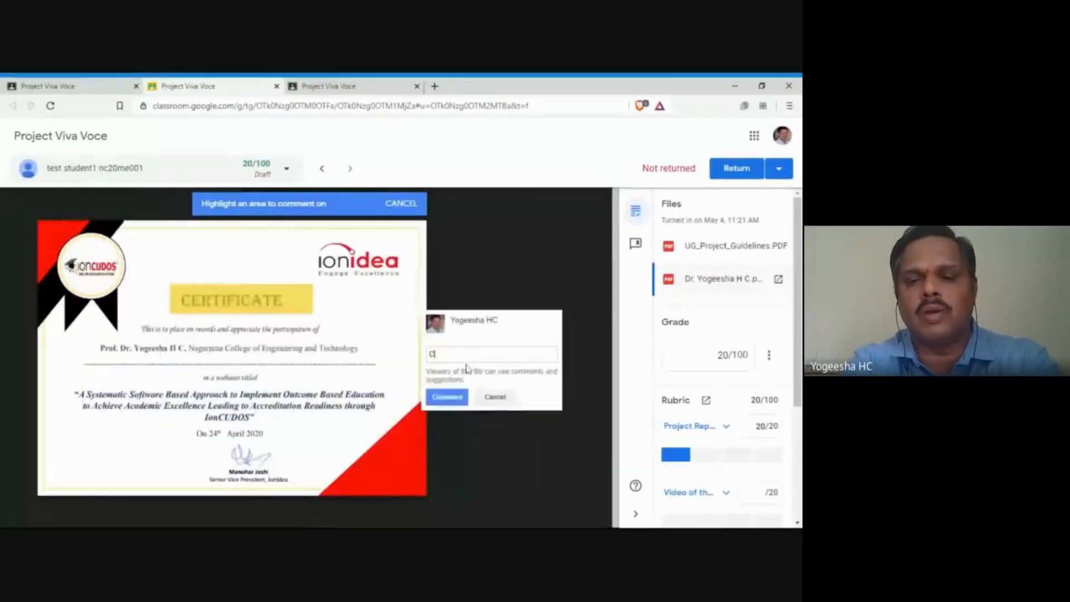
text(omments)
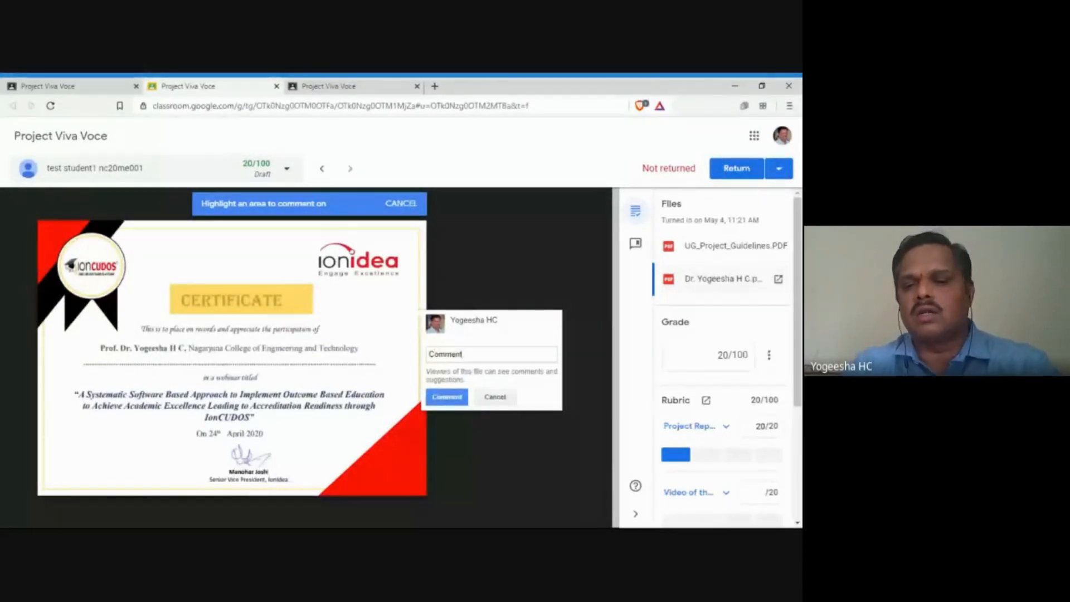
click(447, 397)
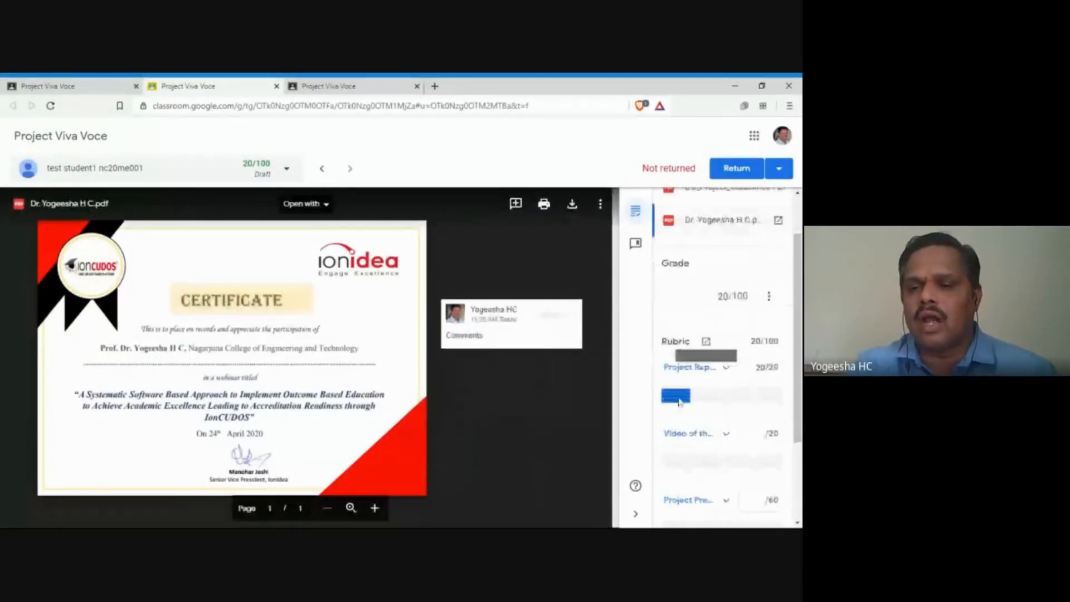
scroll(693, 384, down, 1)
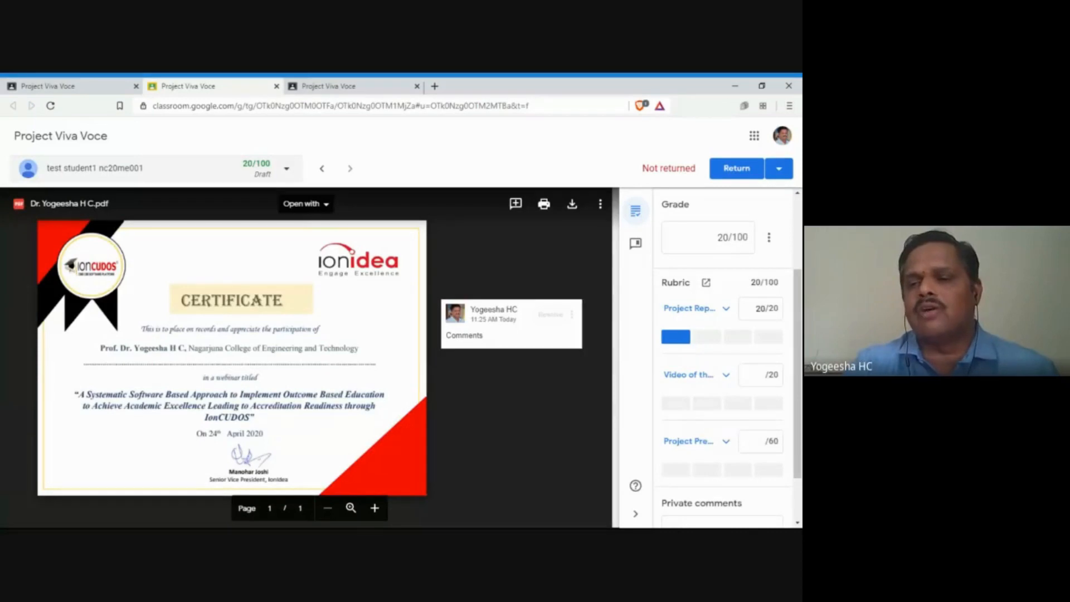
Step: Score the Video criterion 18/20 and Project Presentation and Viva 57/60, totalling 95/100
click(760, 375)
text(18)
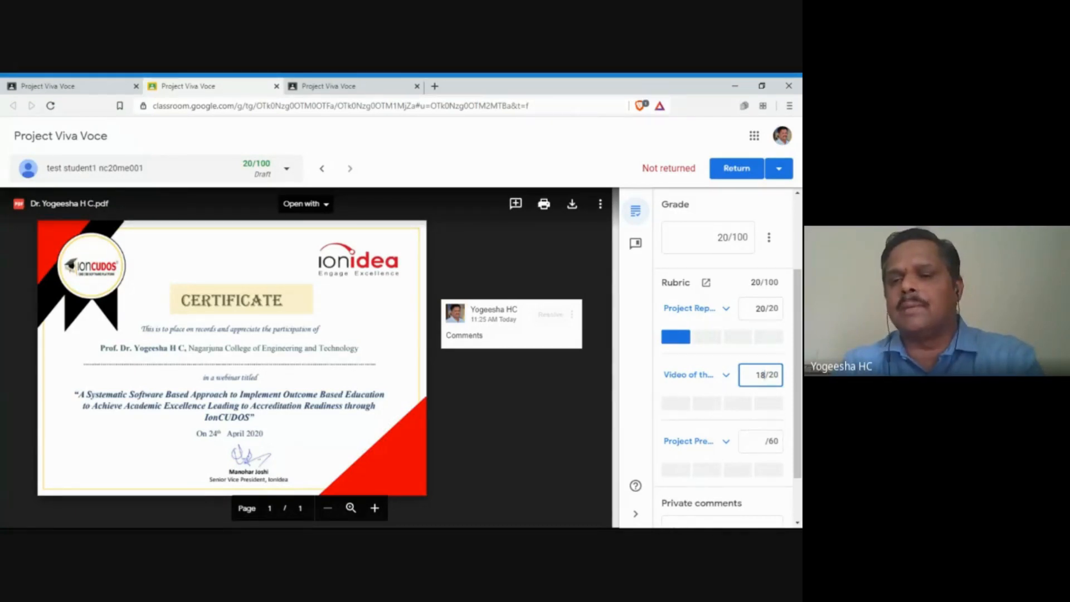
double_click(761, 375)
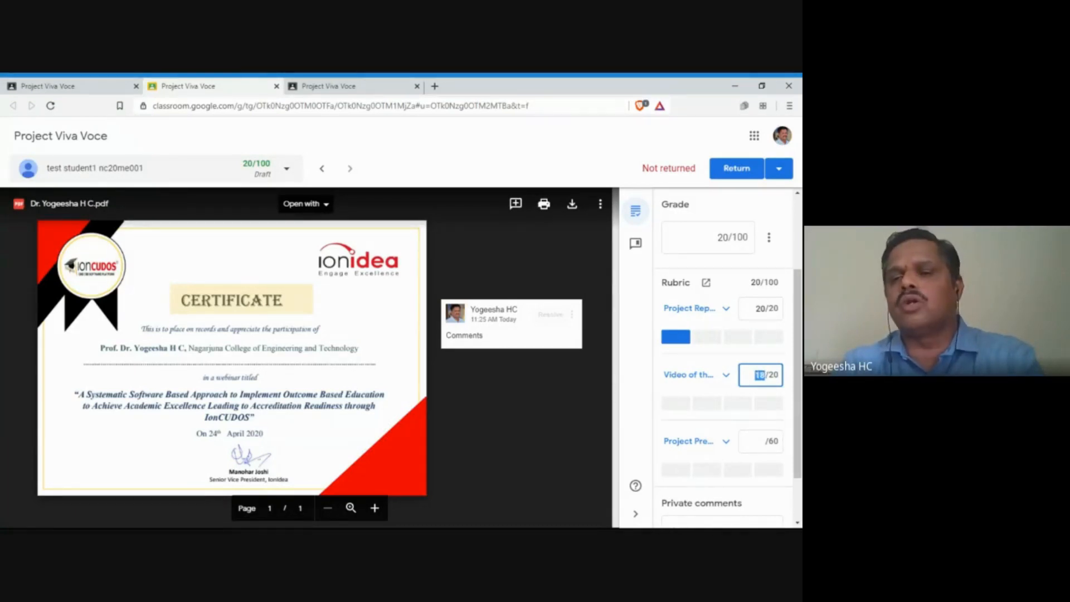
click(760, 376)
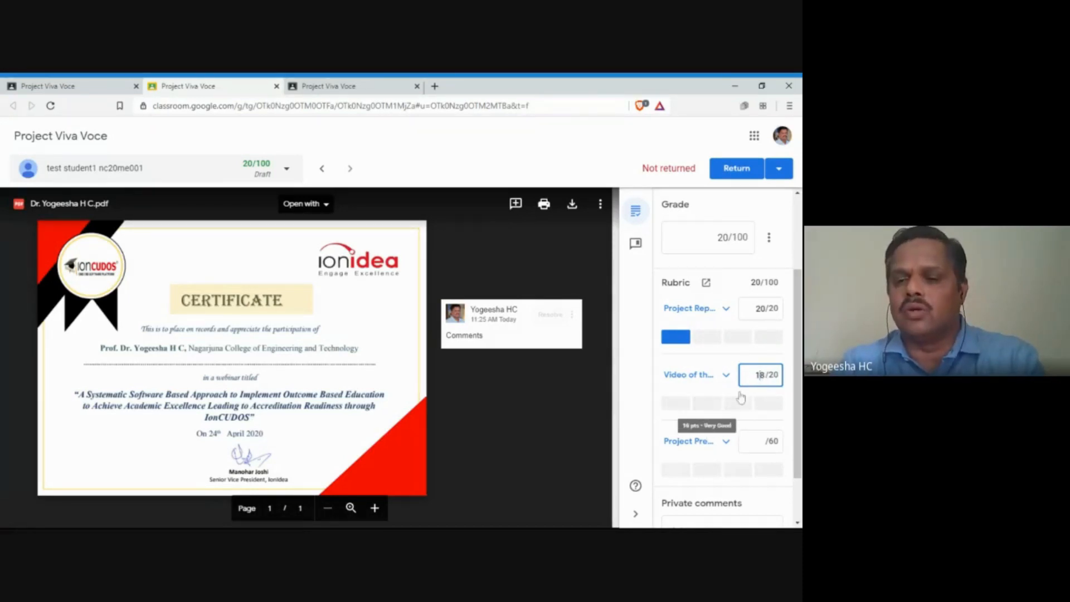
scroll(711, 421, down, 1)
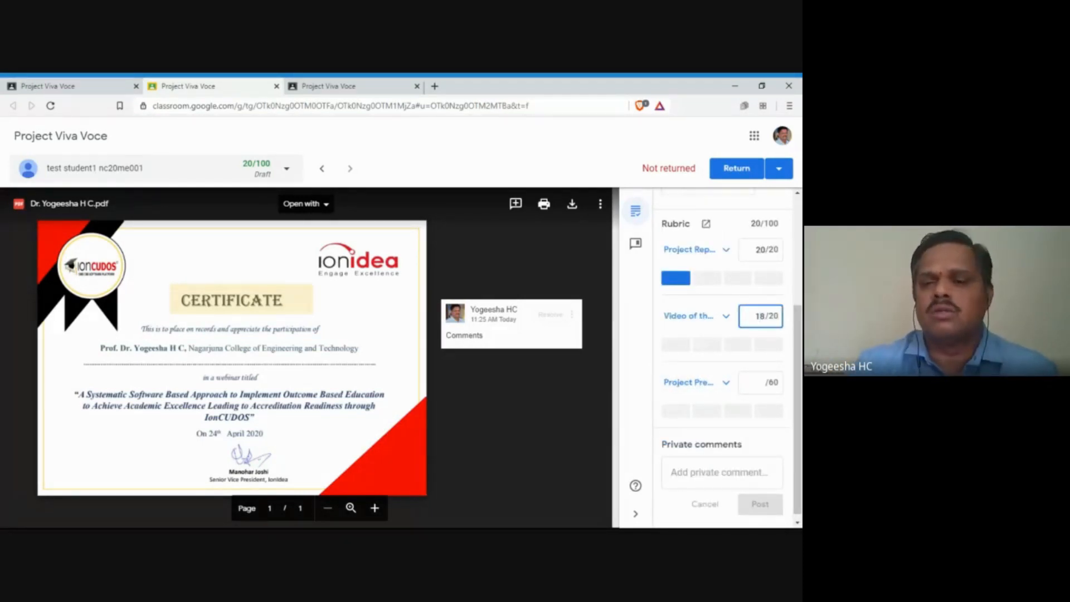
click(761, 382)
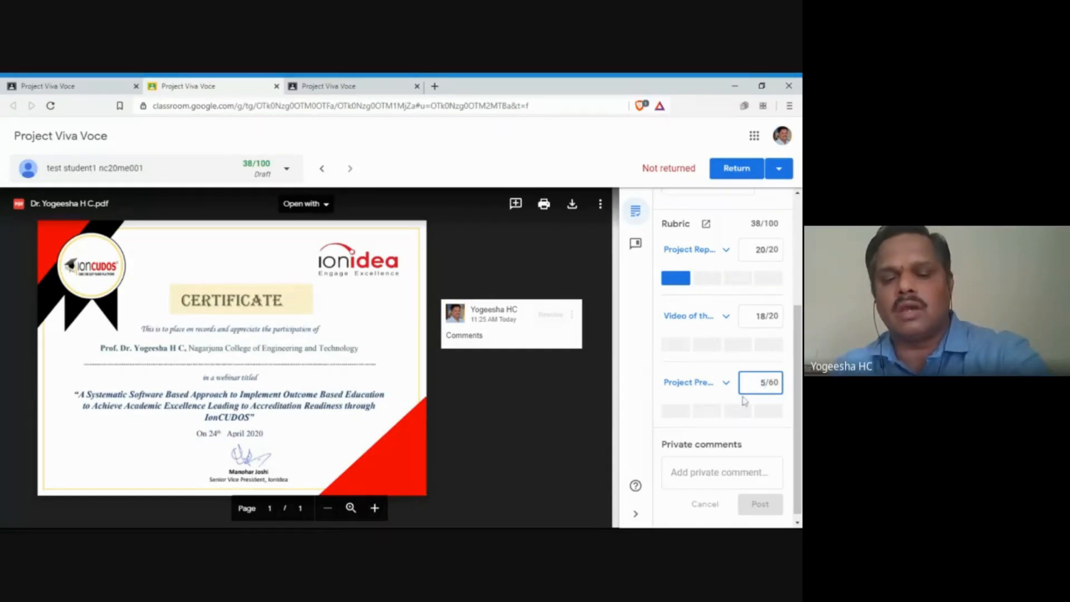
text(7)
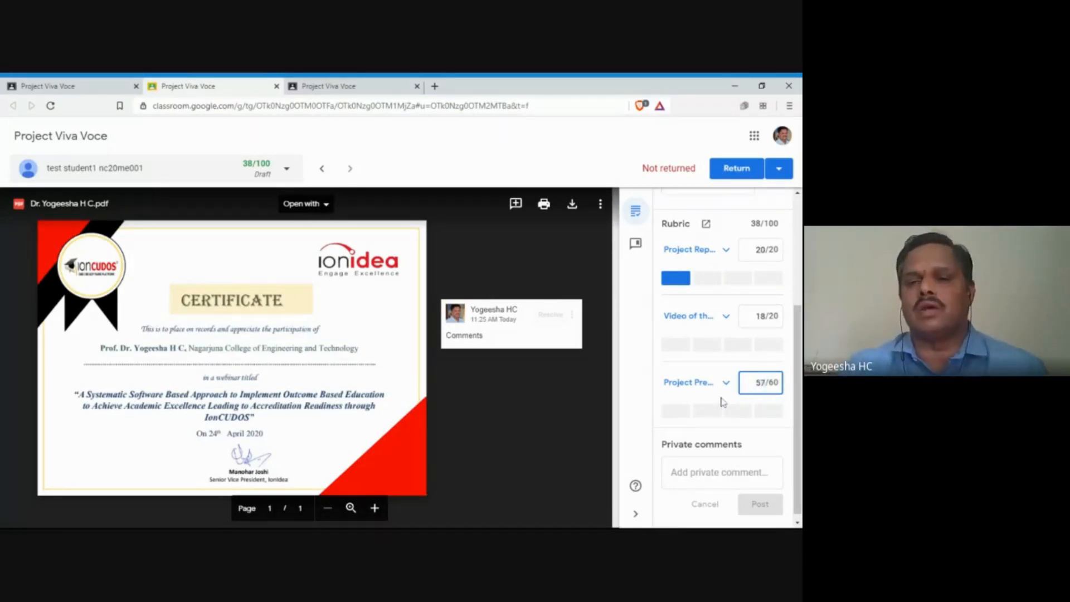
scroll(716, 404, down, 1)
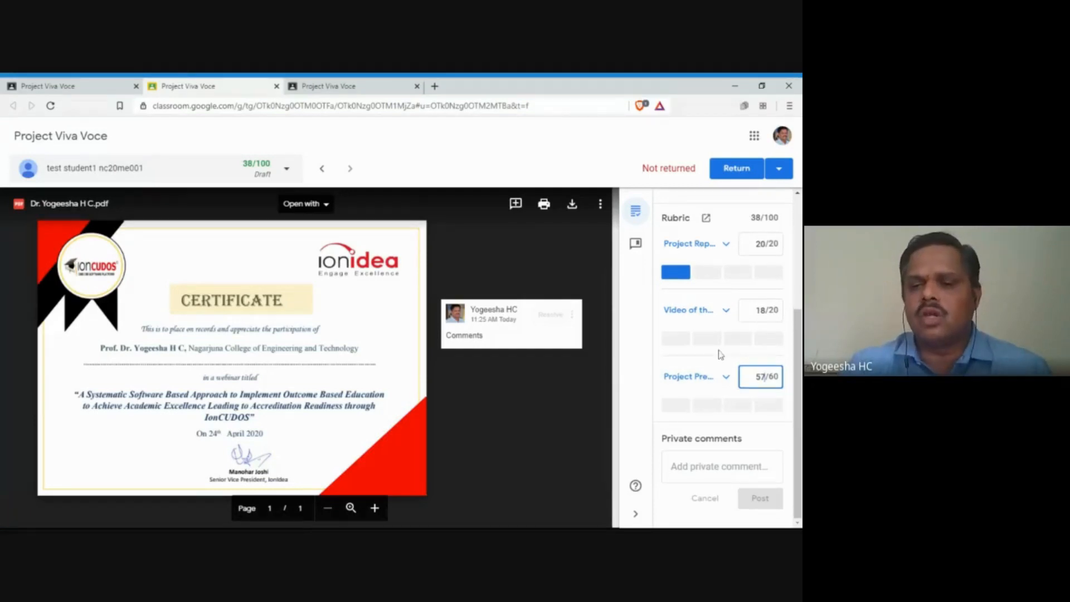
click(719, 466)
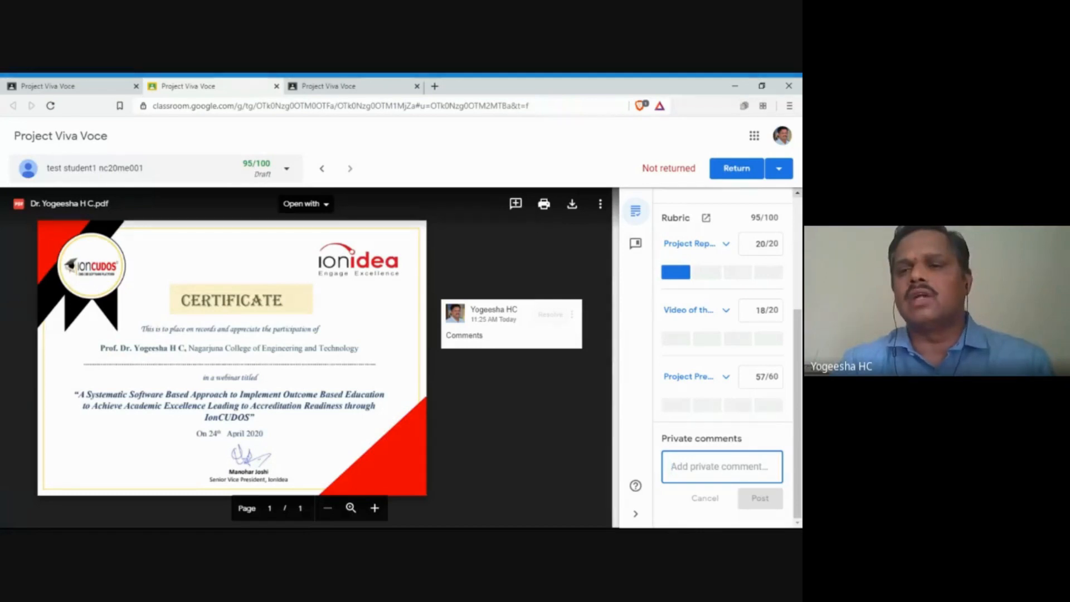
click(780, 176)
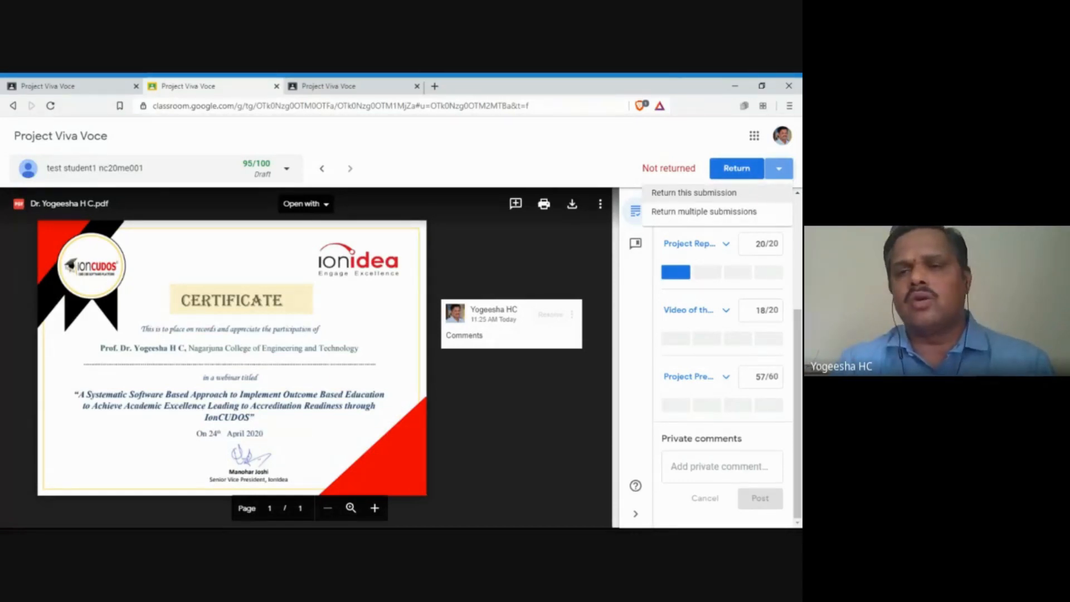
click(605, 166)
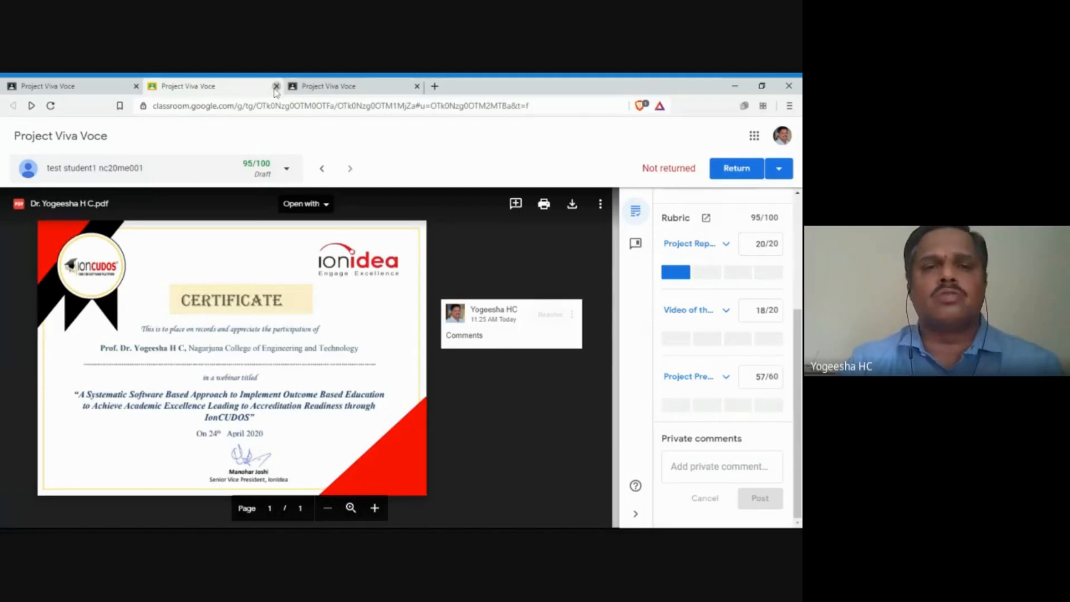
Step: Close the duplicate assignment tab, leave the submission unreturned, and return to the class Stream
click(276, 87)
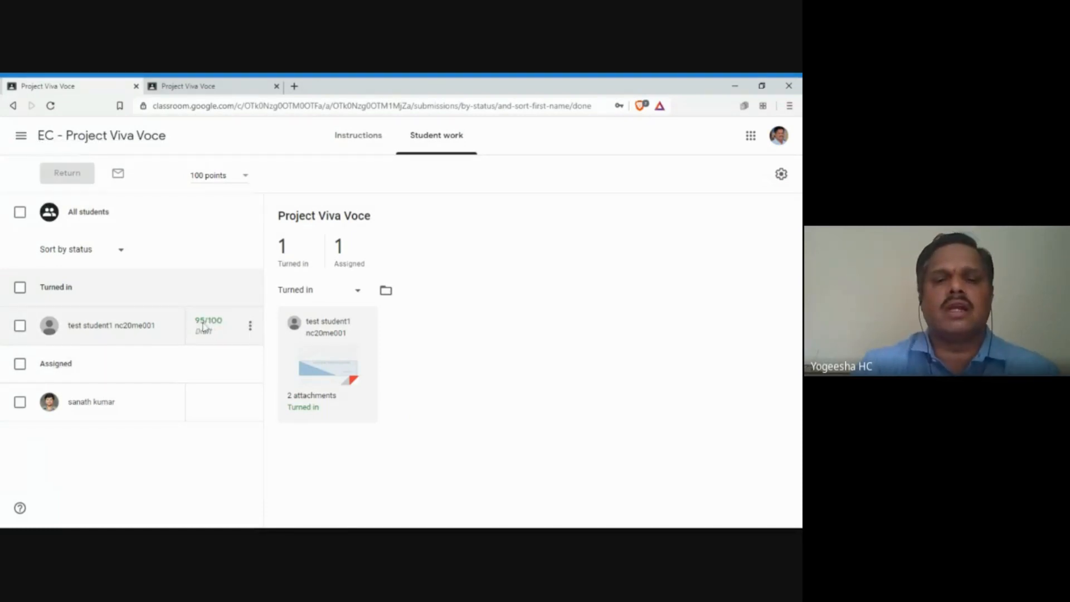
click(250, 329)
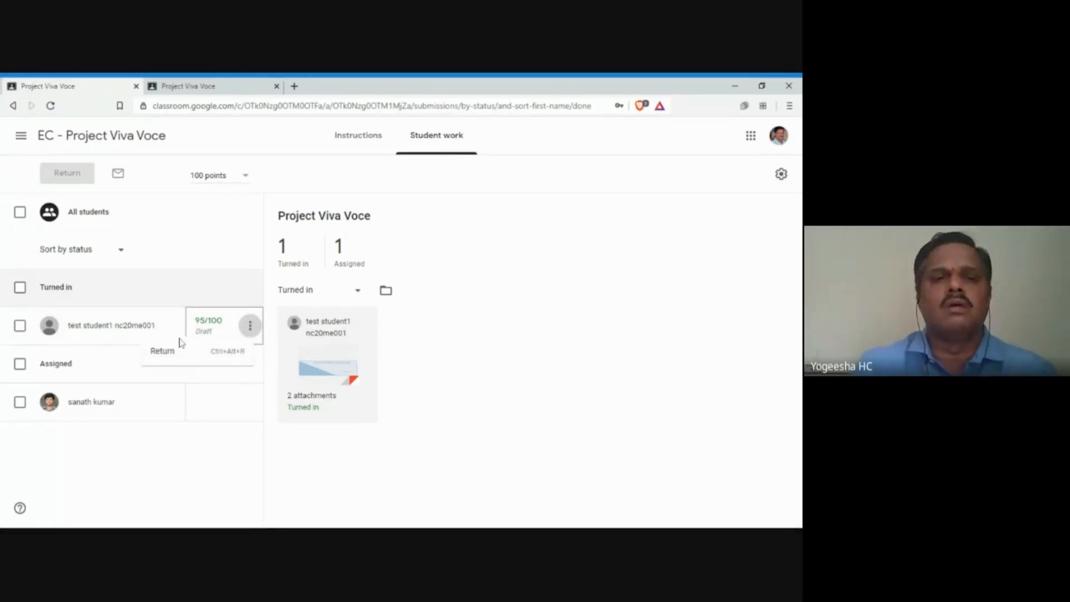
click(215, 247)
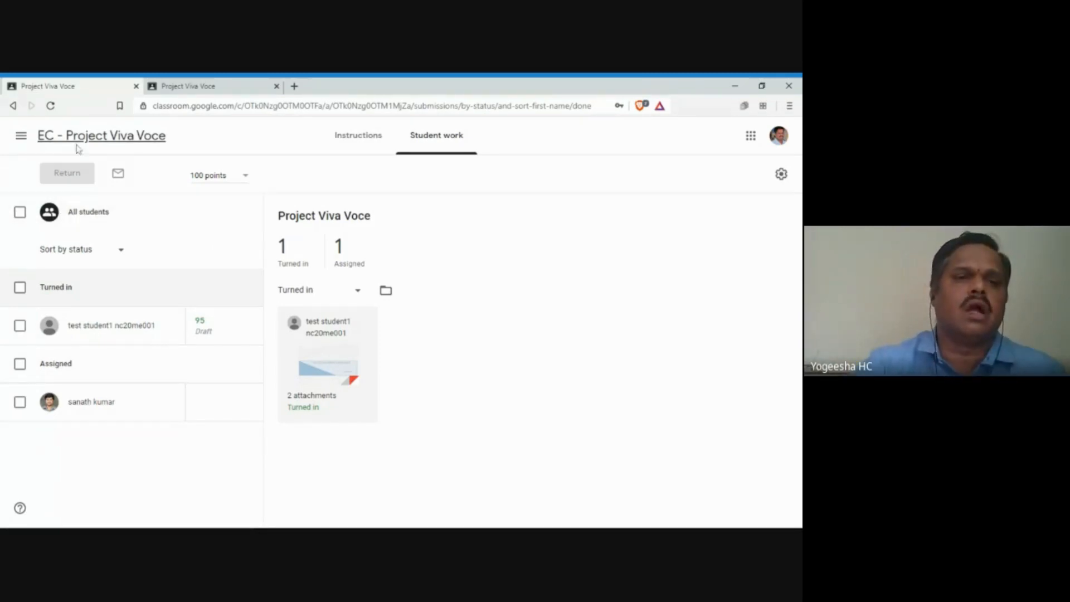
click(76, 138)
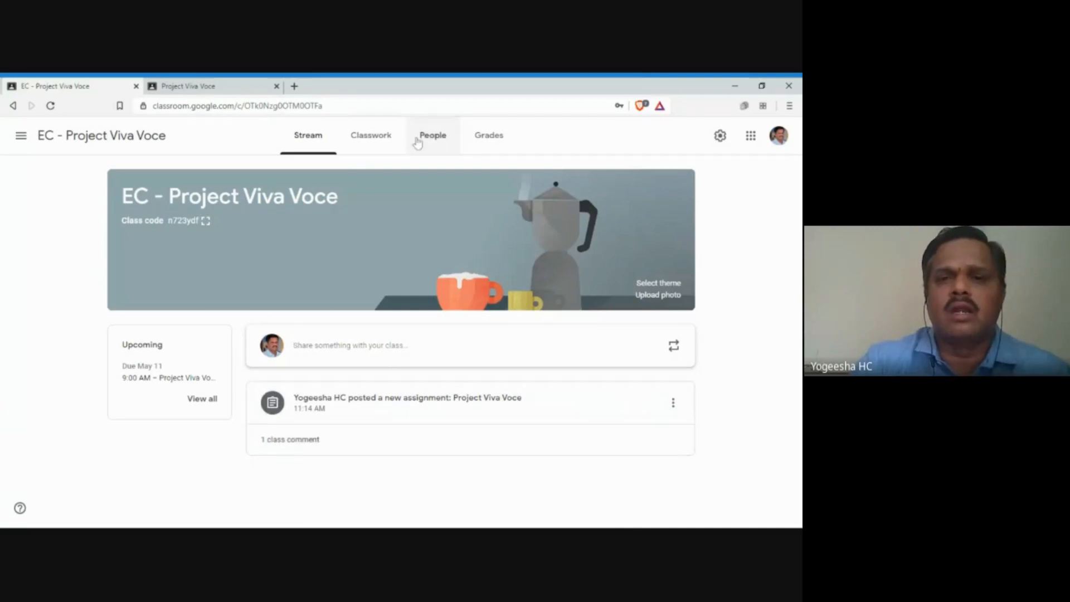
Step: Return the test student's 95/100 Project Viva Voce grade from the Grades gradebook
click(486, 143)
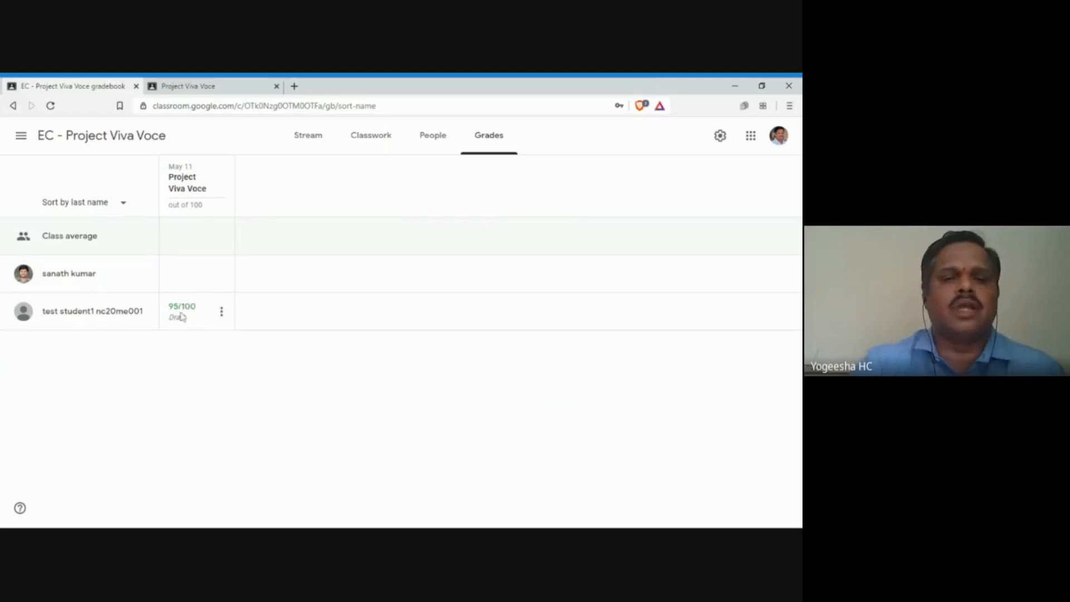
click(220, 312)
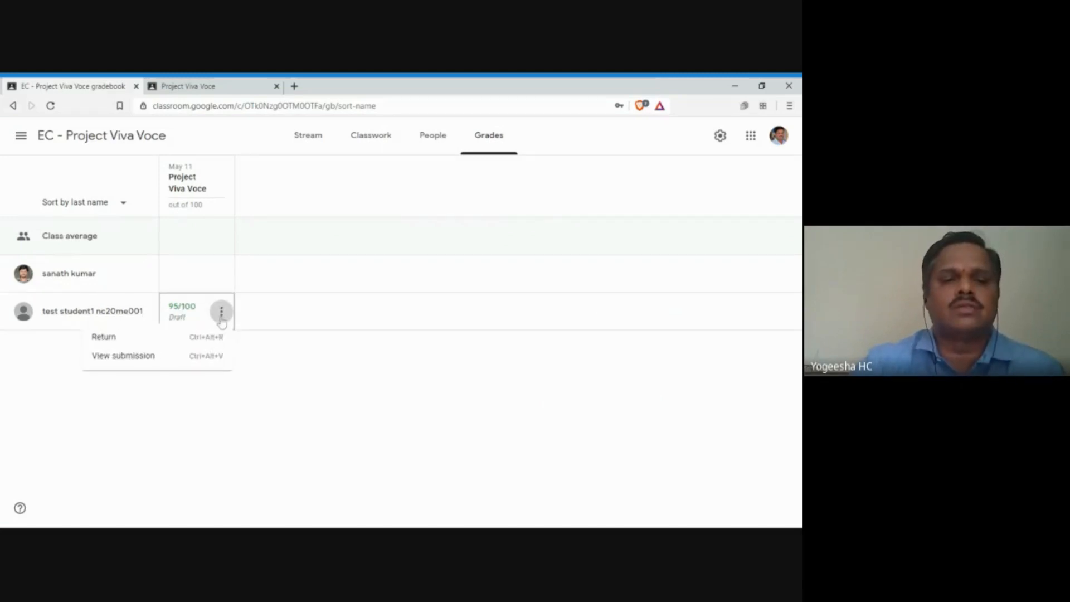
click(116, 342)
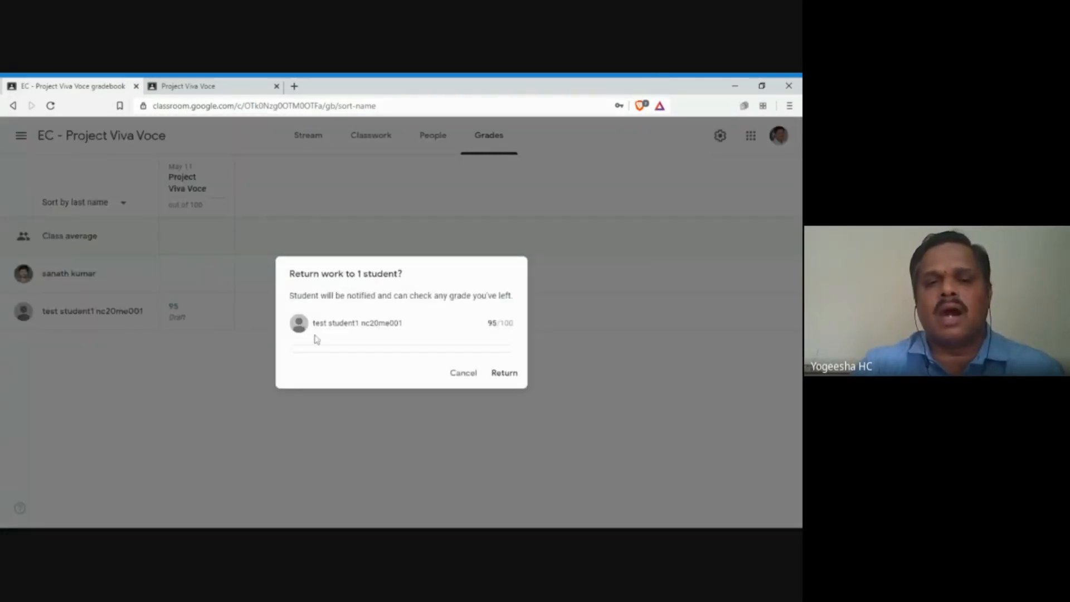
click(501, 381)
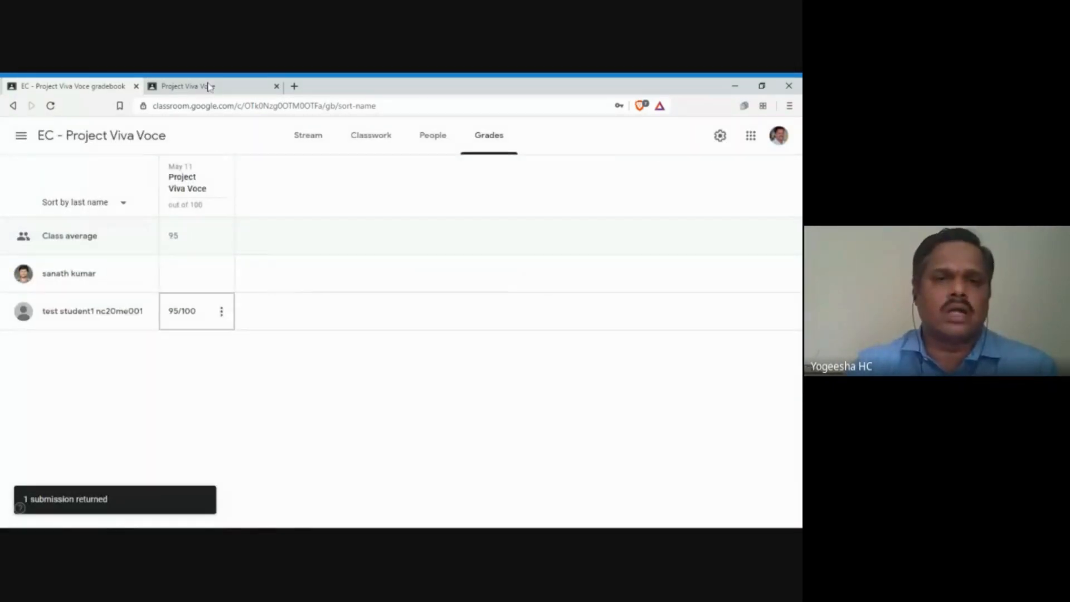
Step: As the student, view Project Viva Voce details: Graded 95/100 with 20/20, 18/20, 57/60
click(209, 86)
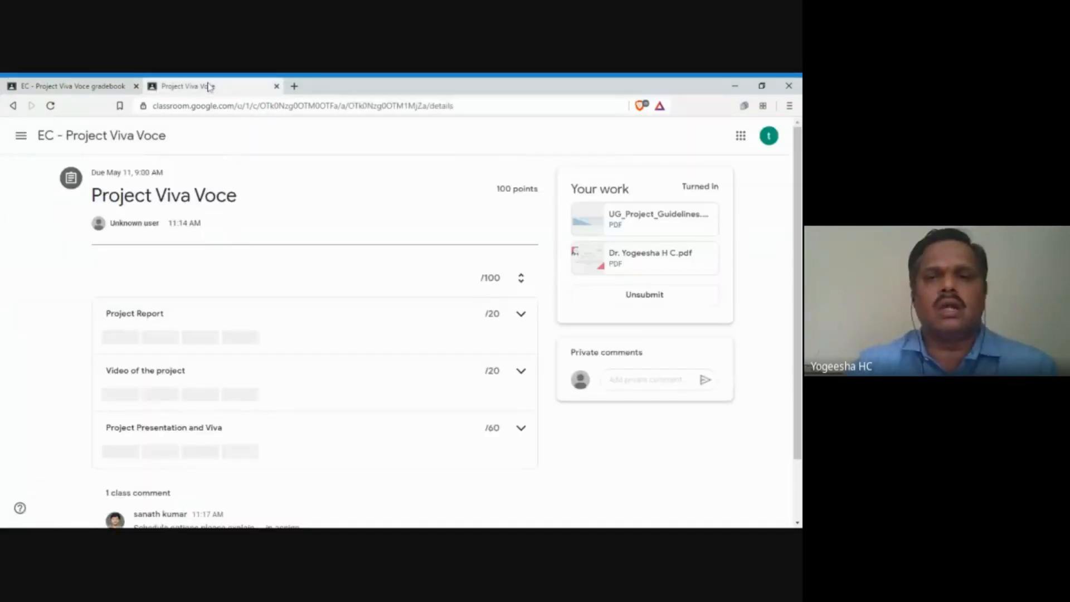
click(145, 137)
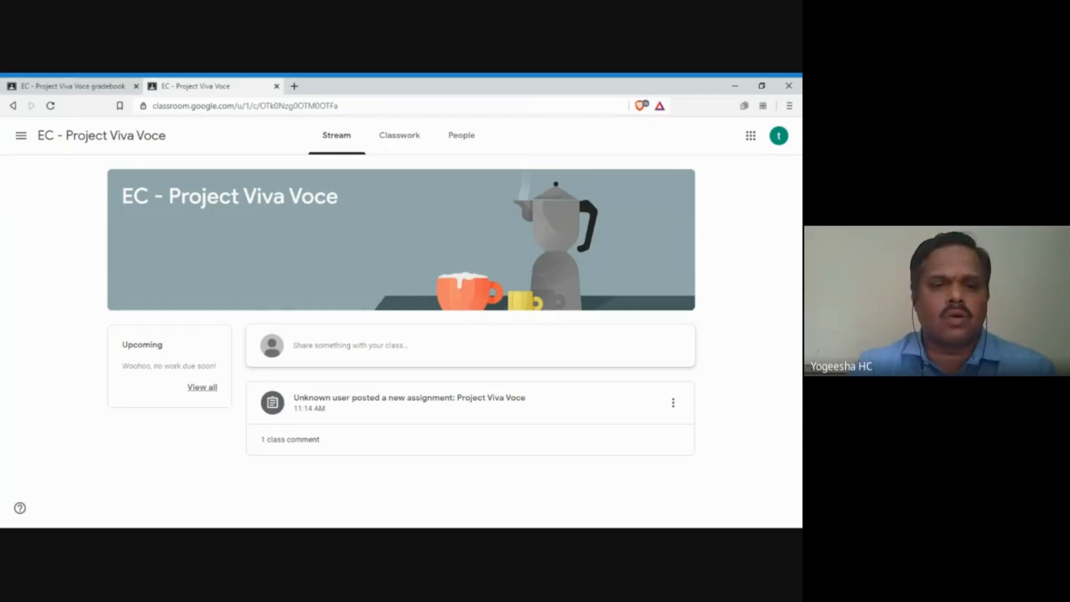
click(213, 392)
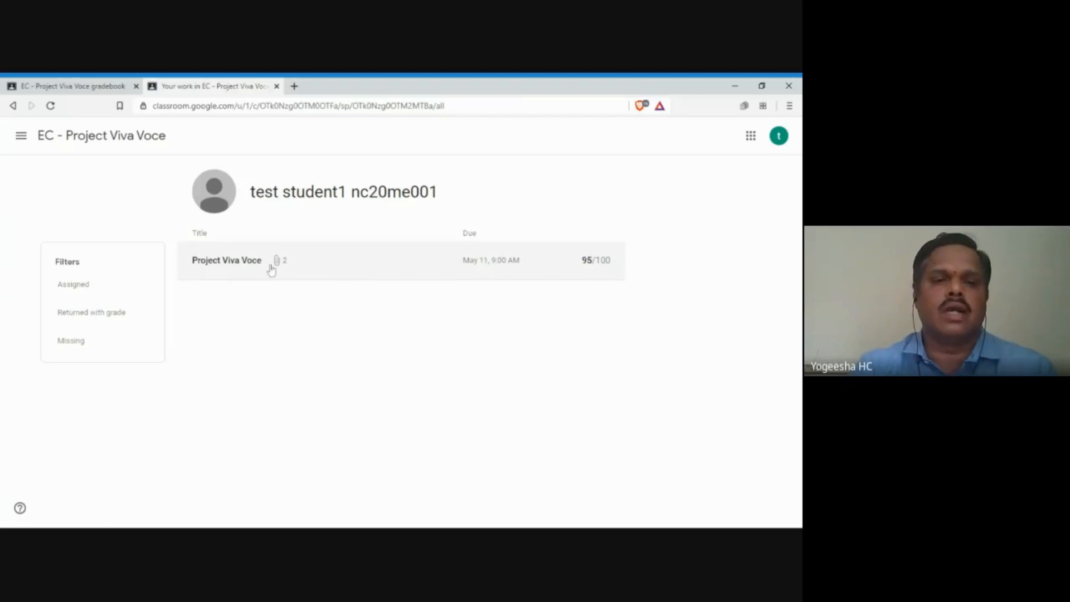
click(250, 267)
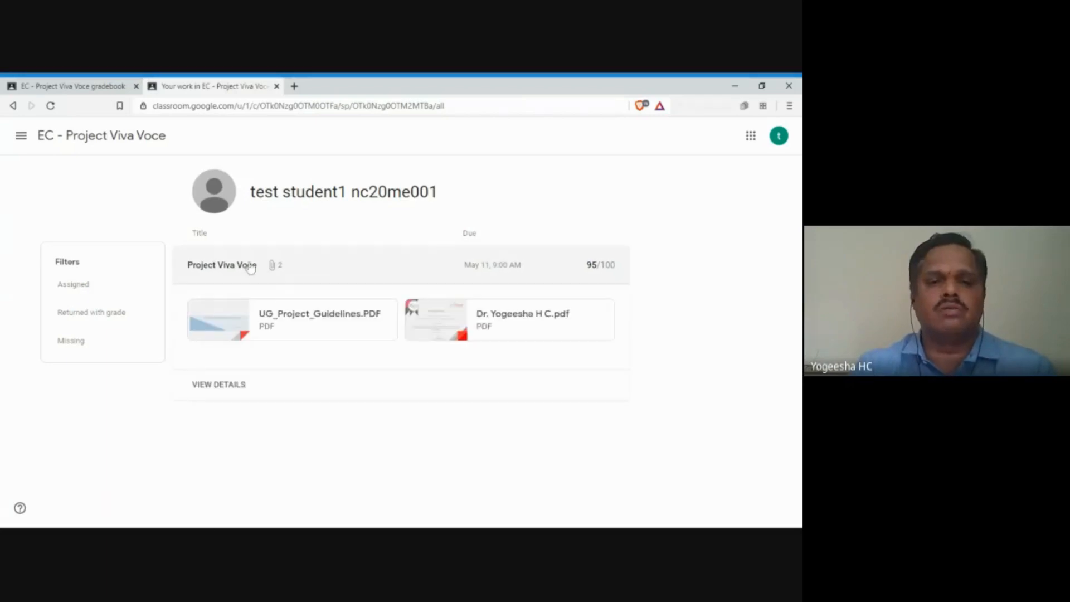
click(234, 389)
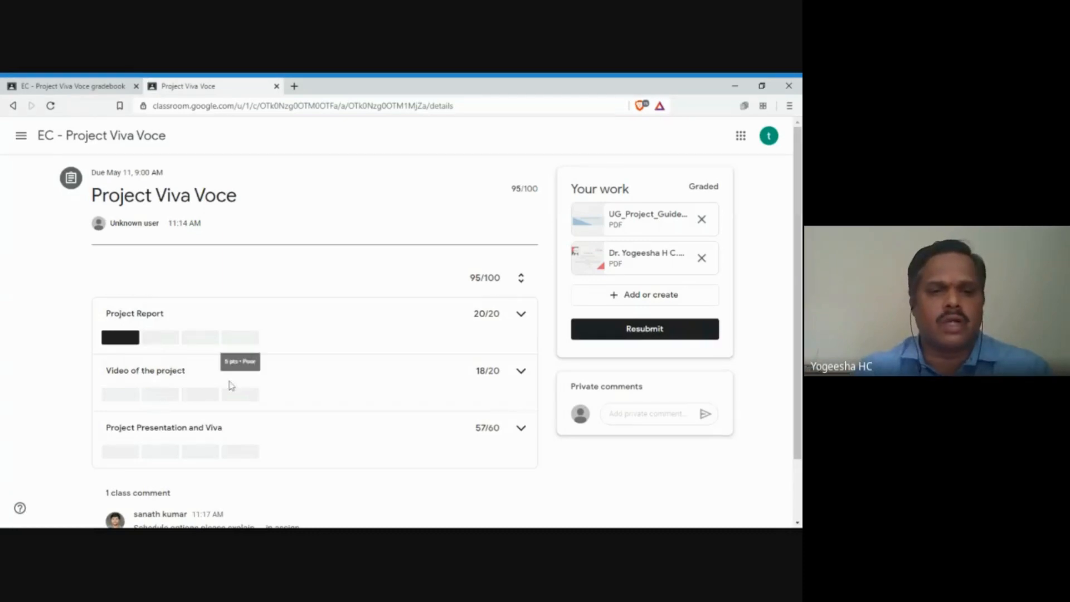
scroll(375, 363, down, 1)
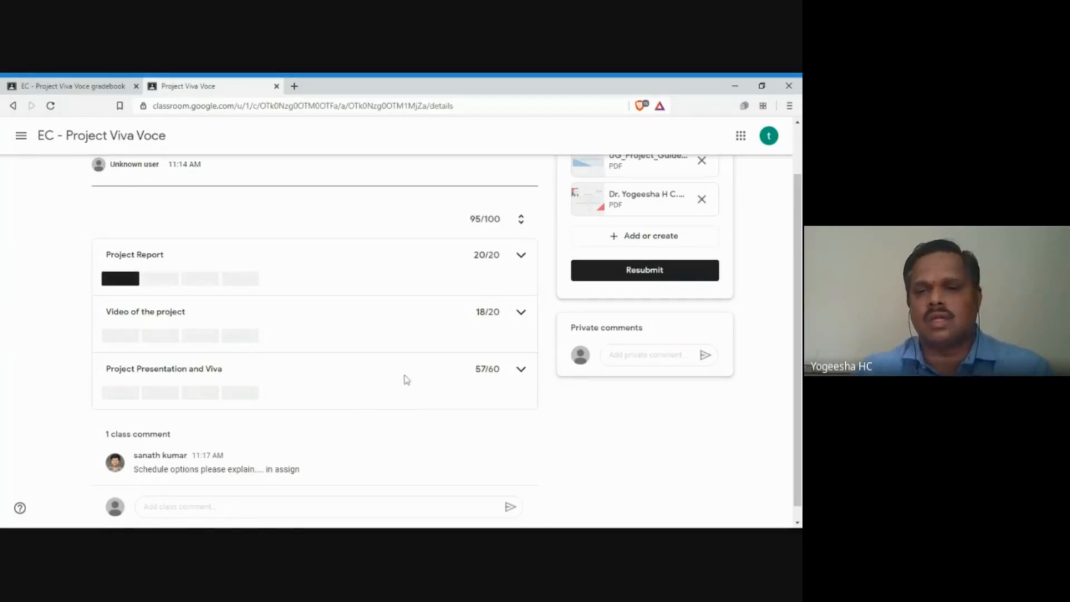
scroll(405, 381, up, 1)
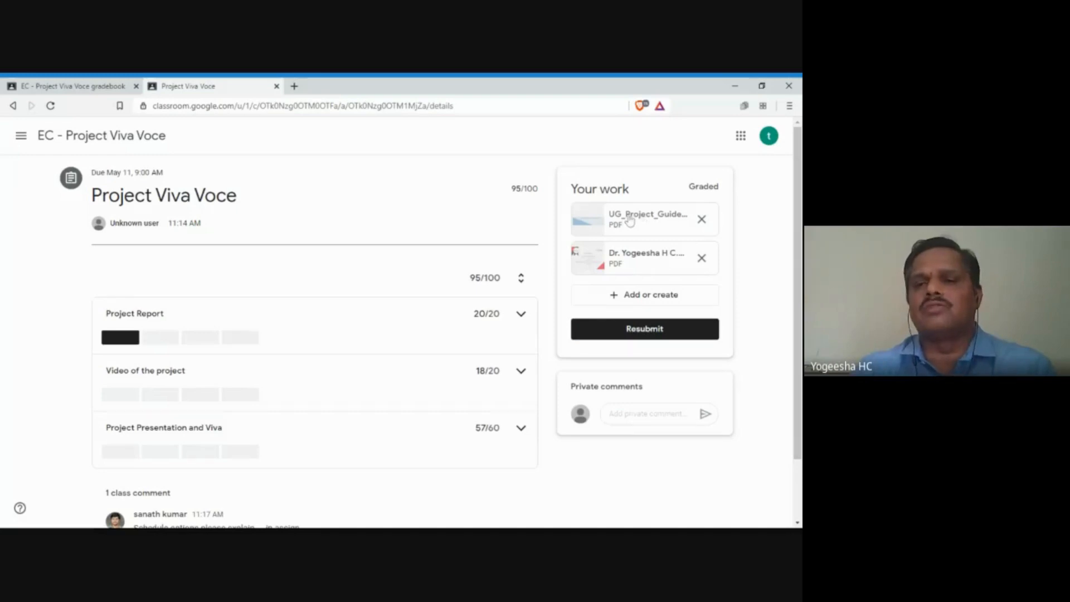
click(631, 219)
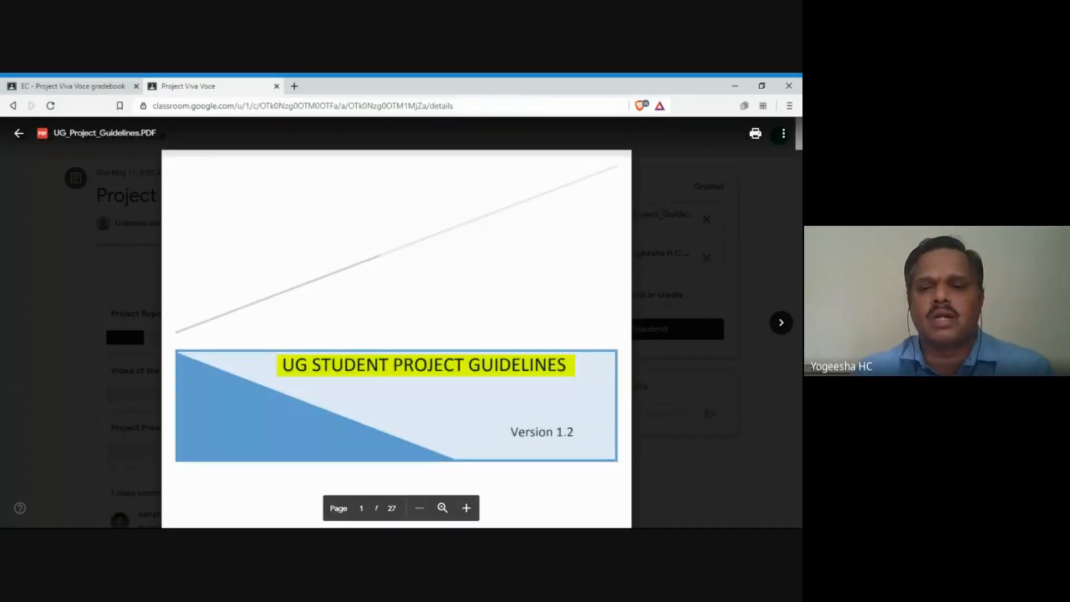
scroll(397, 335, down, 3)
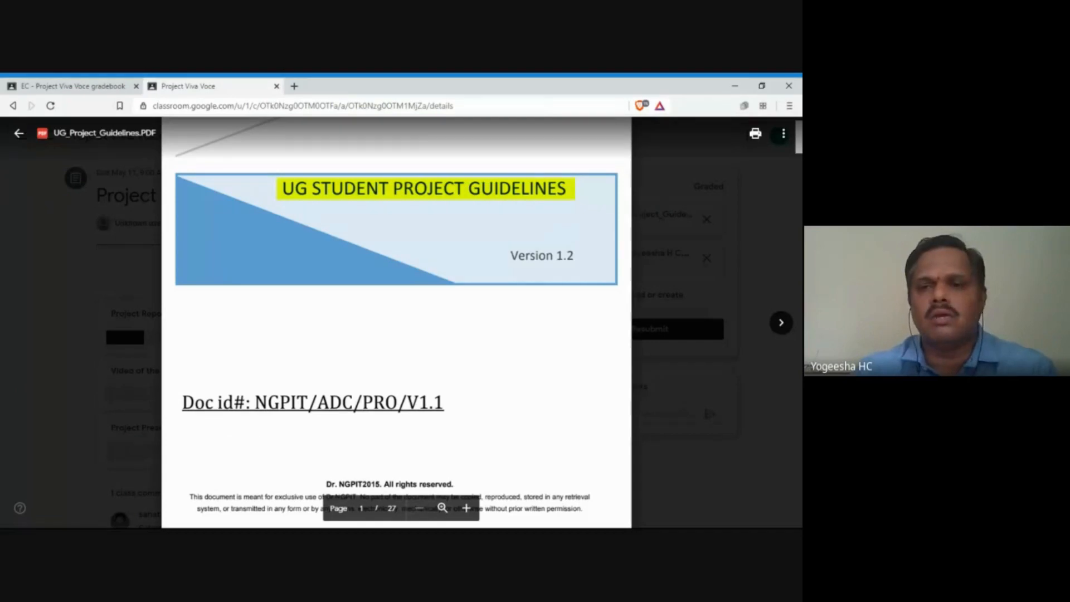
click(19, 133)
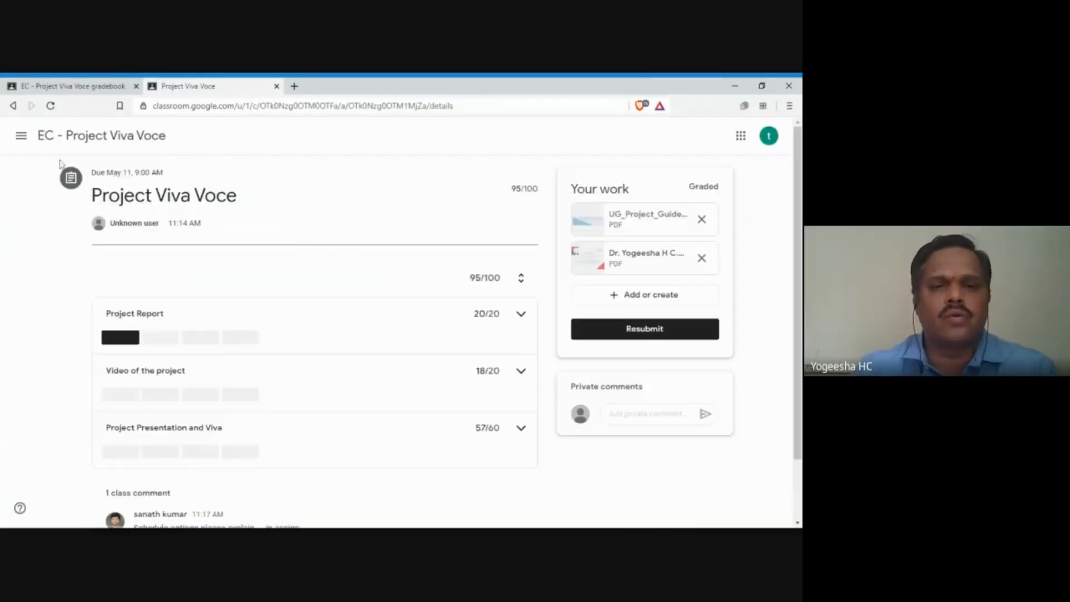
click(611, 225)
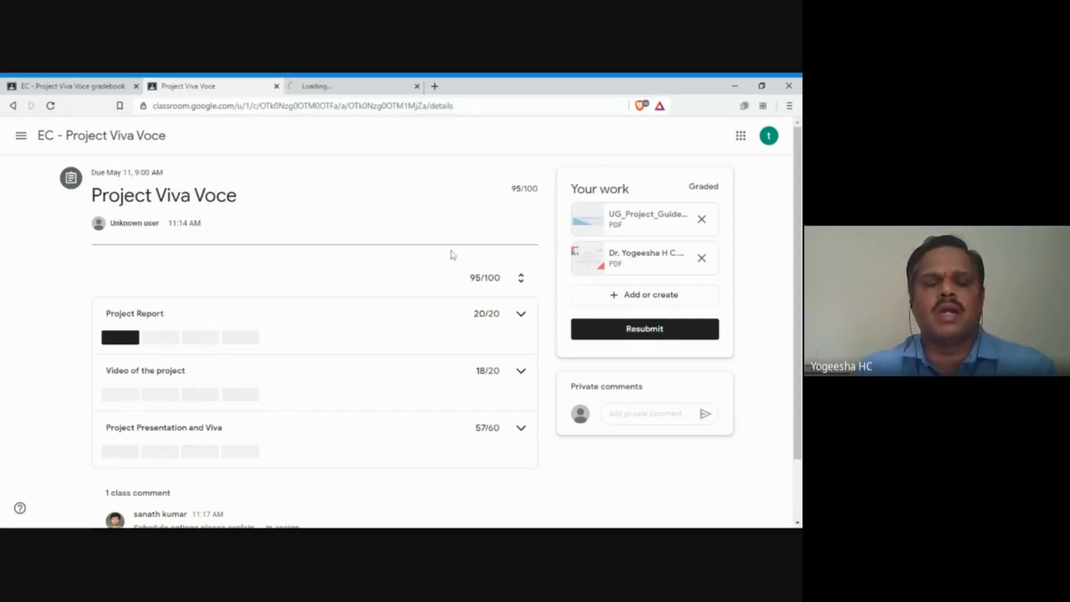
click(334, 90)
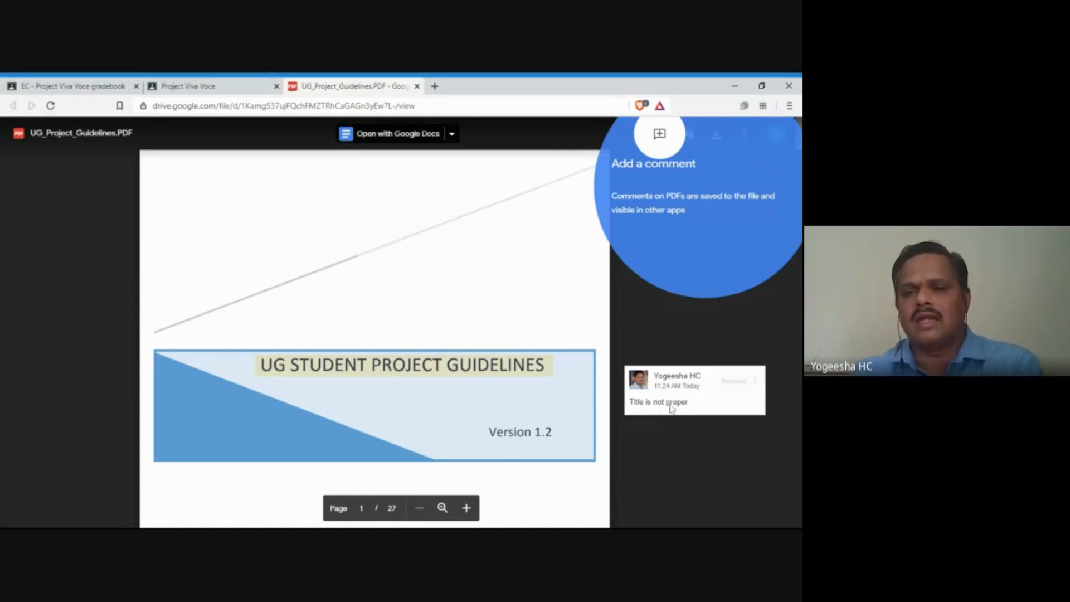
scroll(482, 313, down, 1)
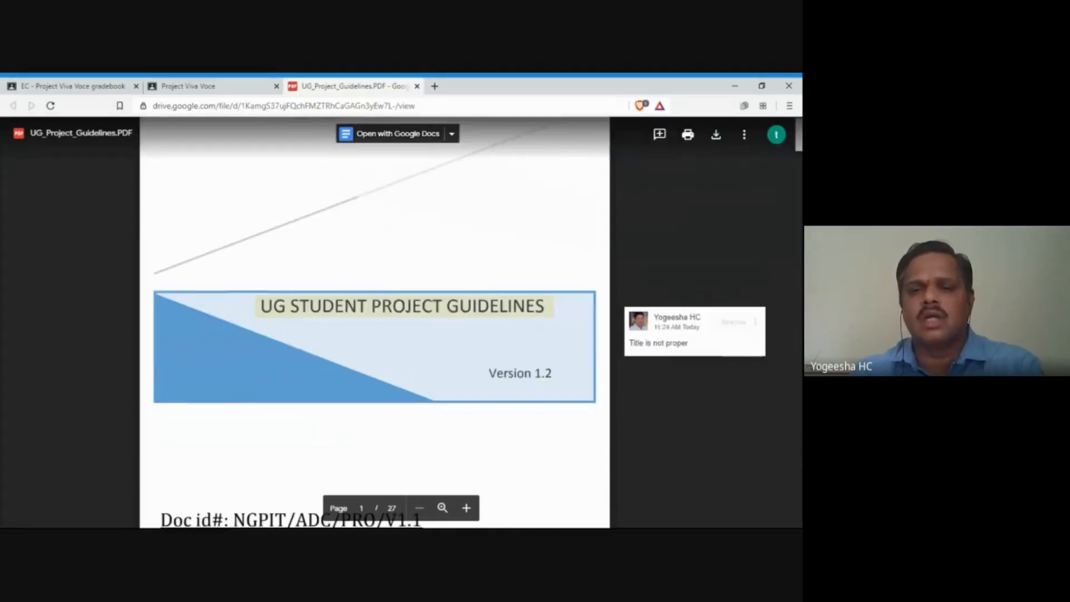
scroll(375, 322, down, 20)
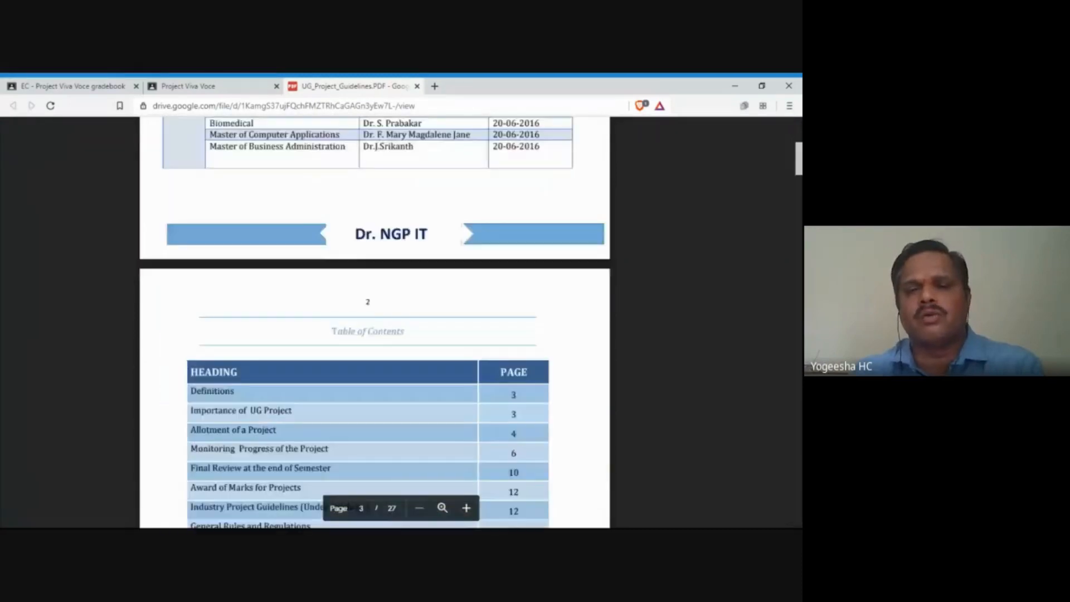
scroll(374, 322, down, 15)
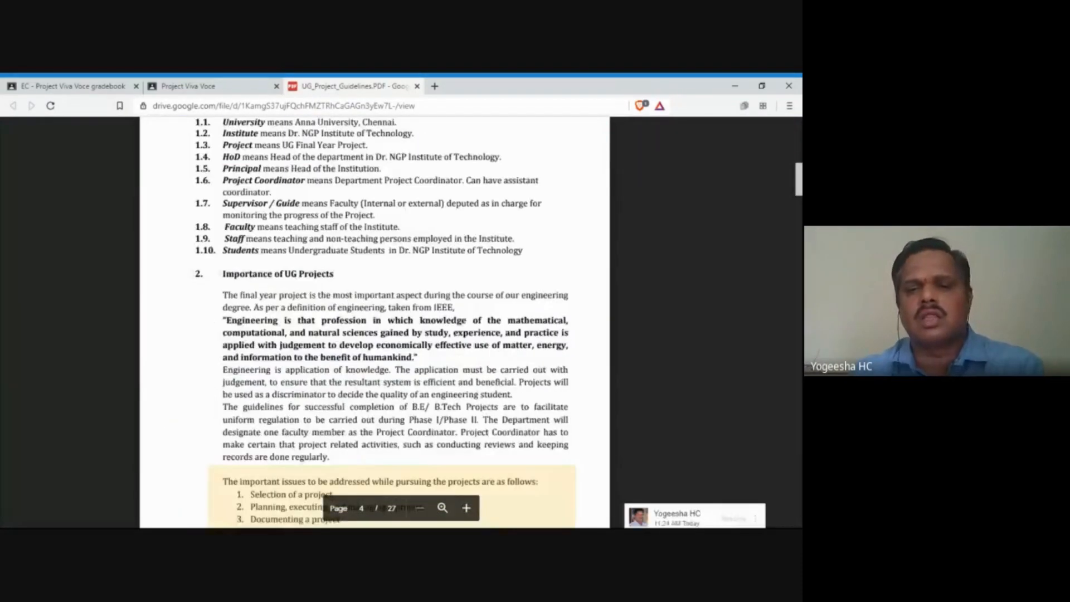
scroll(374, 322, down, 4)
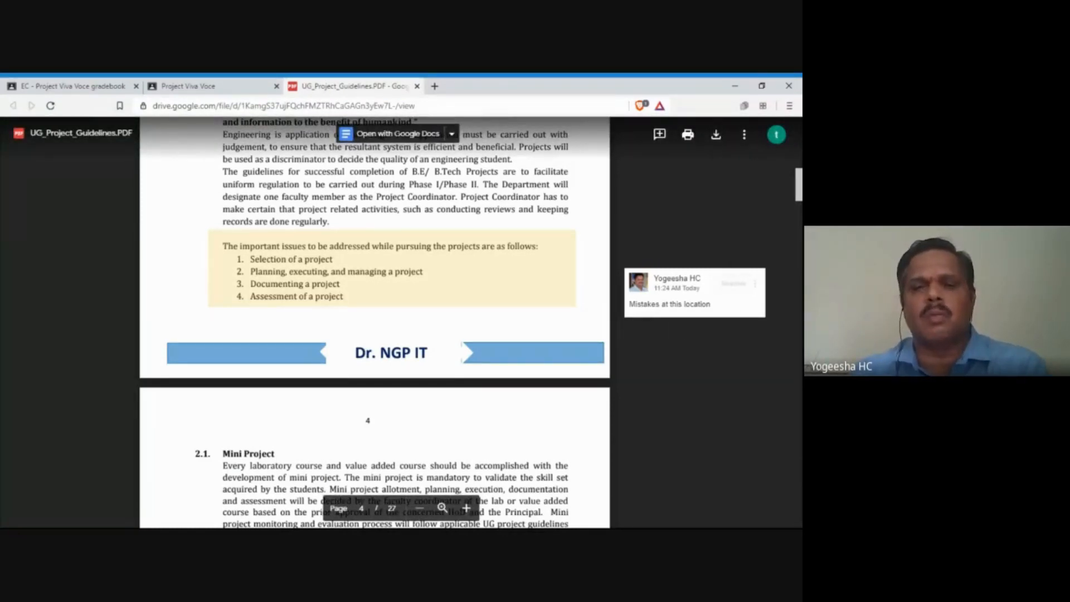
scroll(374, 321, up, 1)
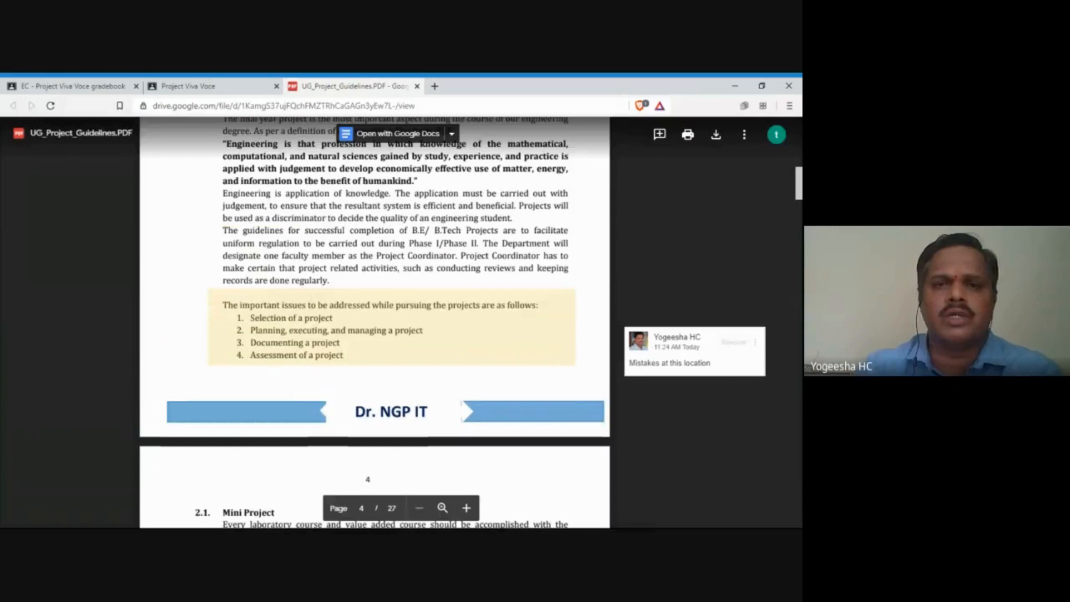
click(416, 86)
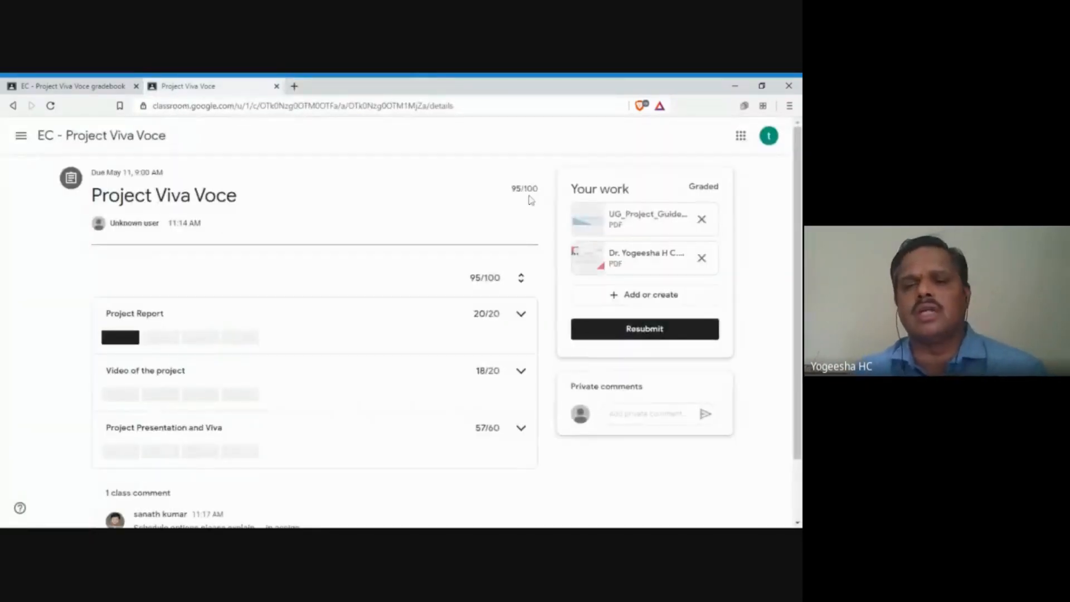
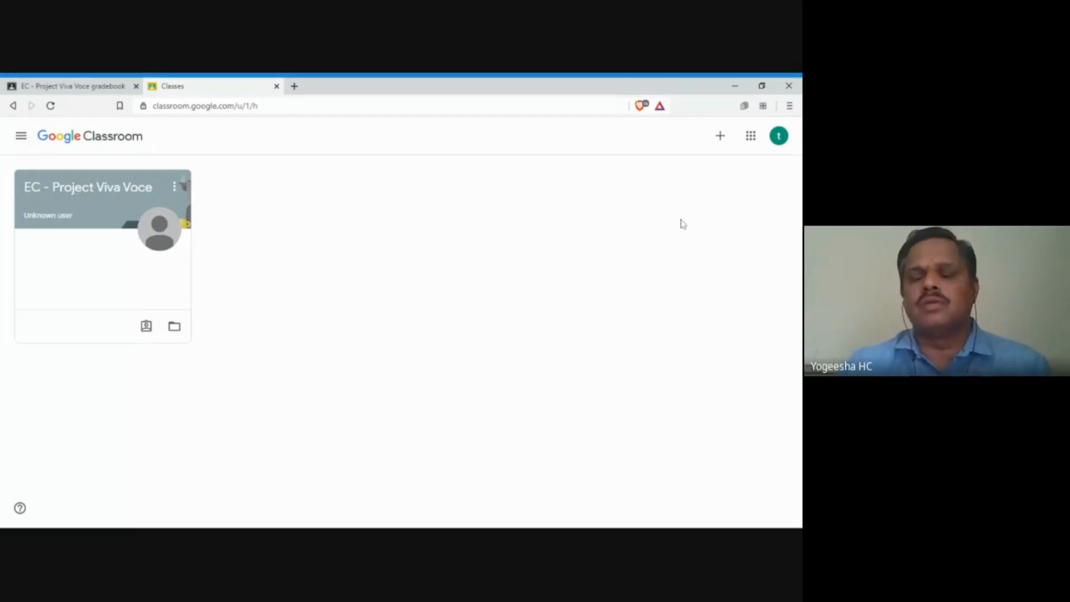
Step: Cancel Join class, close the extra Classes tab, and reach the + menu from the full class list
click(715, 142)
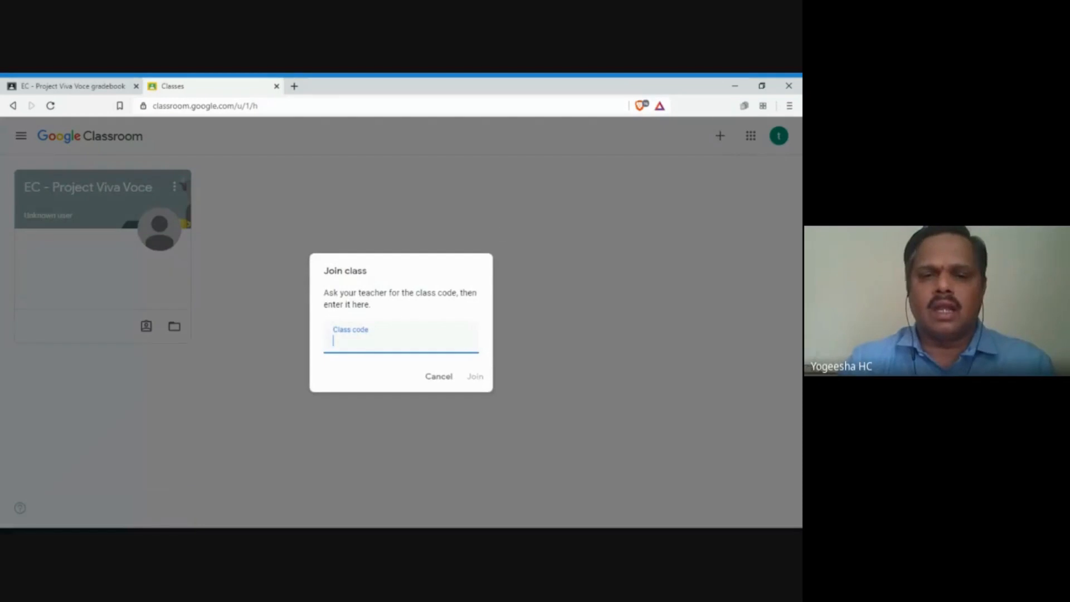
click(438, 371)
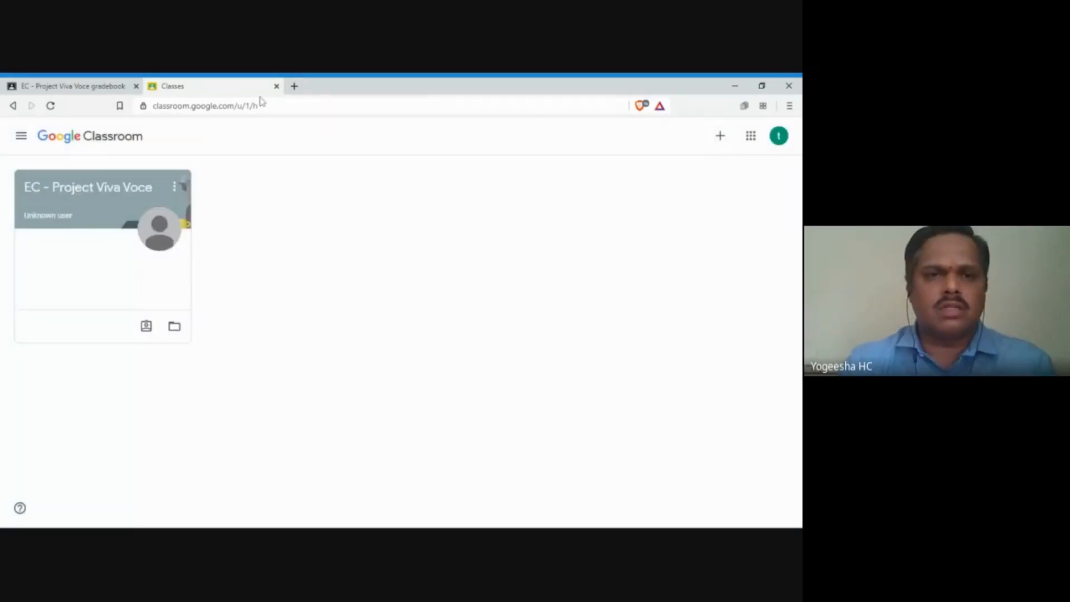
click(276, 86)
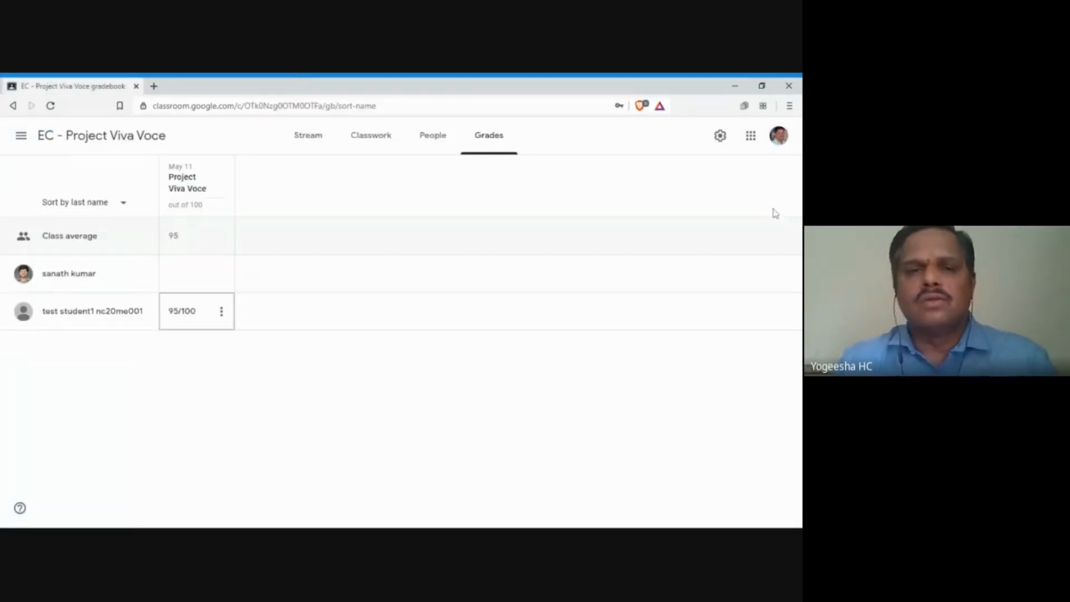
click(21, 137)
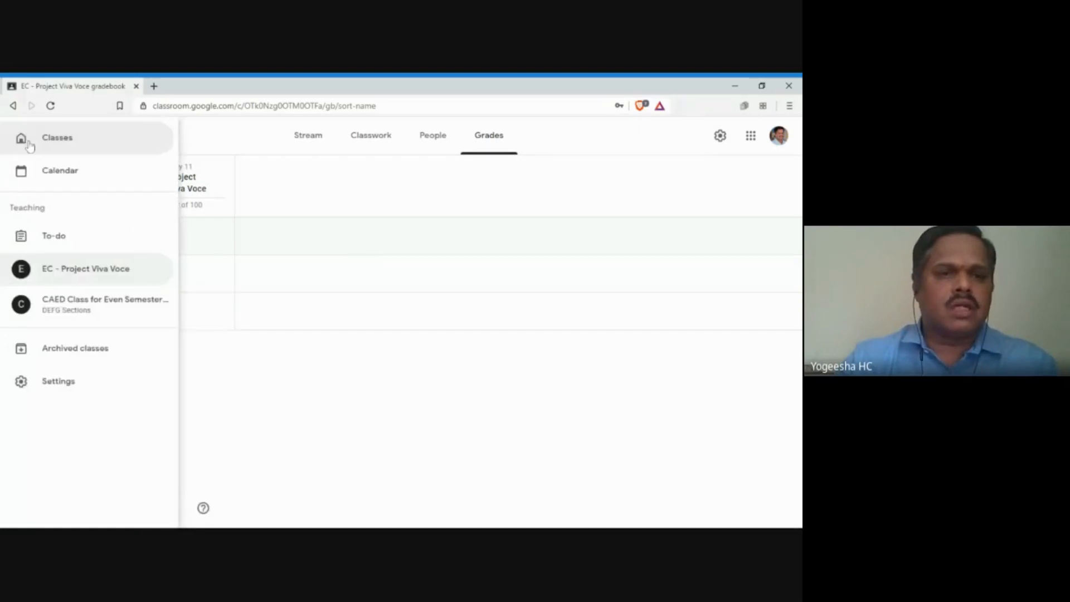
click(50, 142)
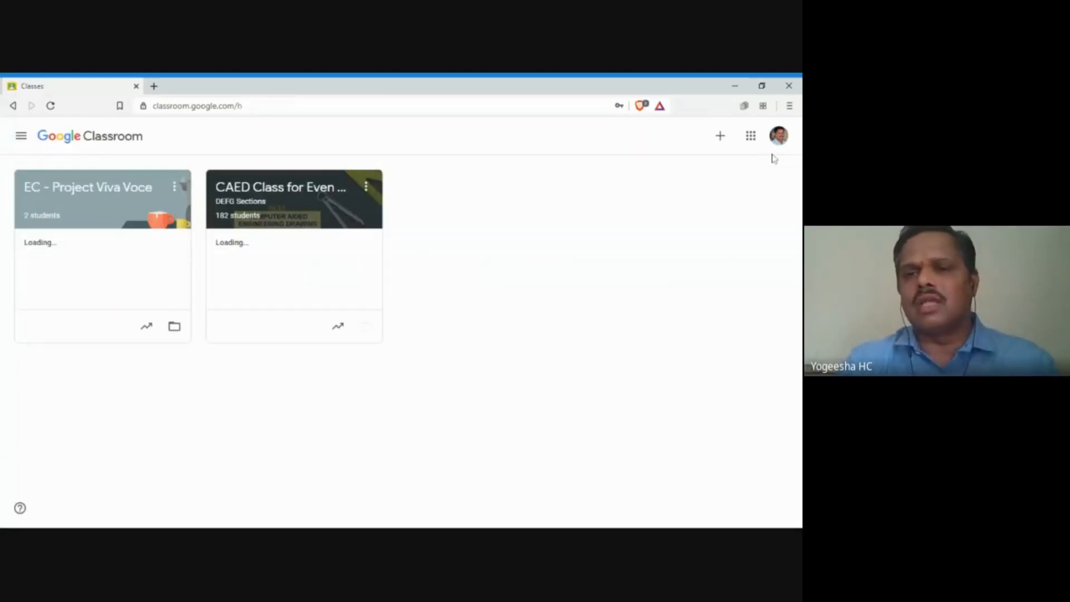
click(721, 139)
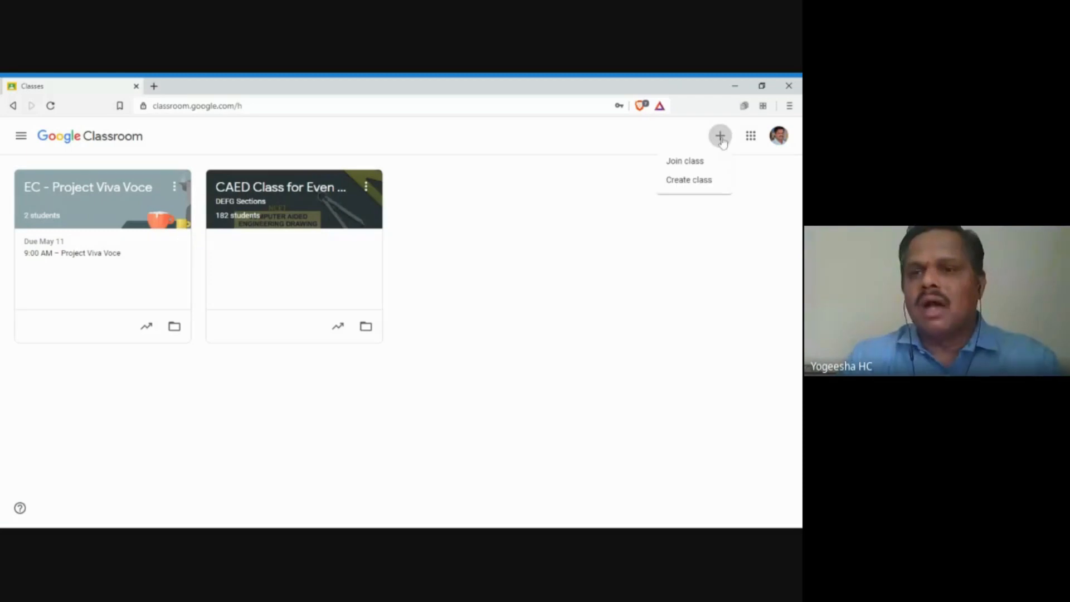
Step: Start a new class named '19CED24 - Summer Term Class'
click(686, 184)
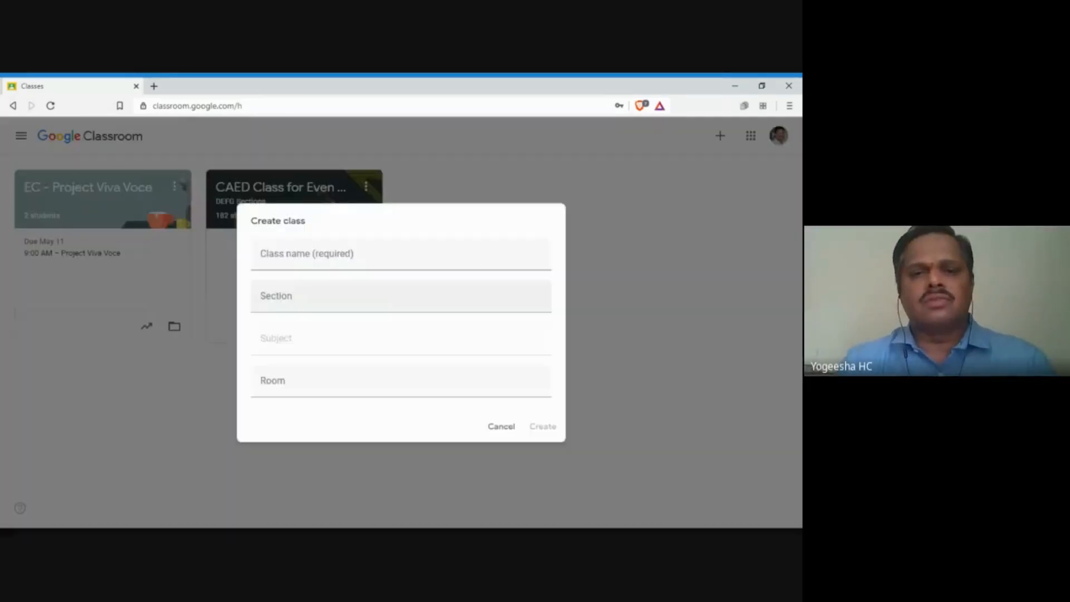
text(S)
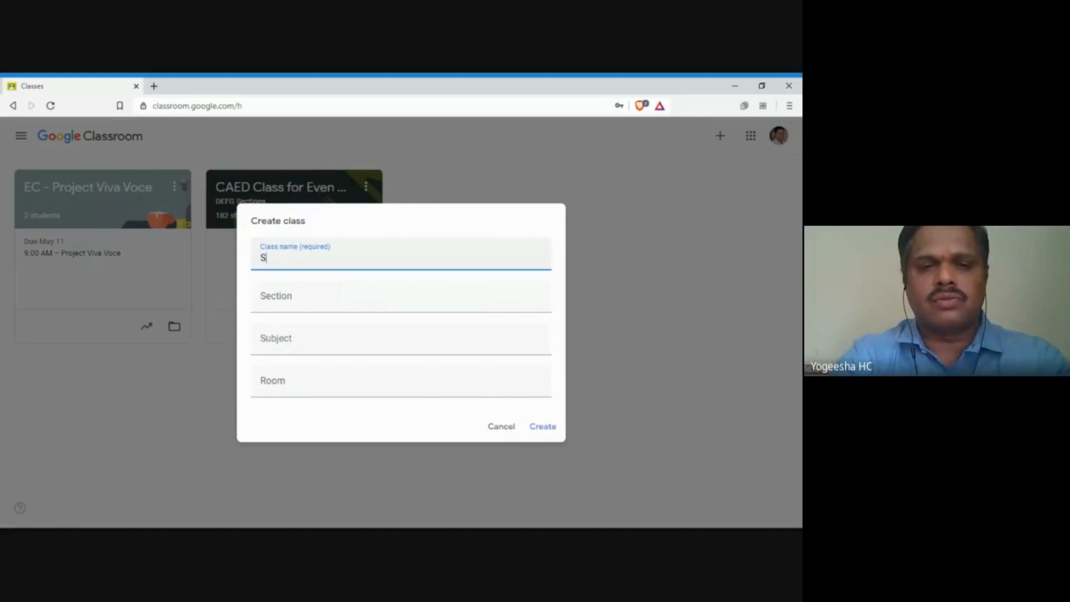
text(ummer)
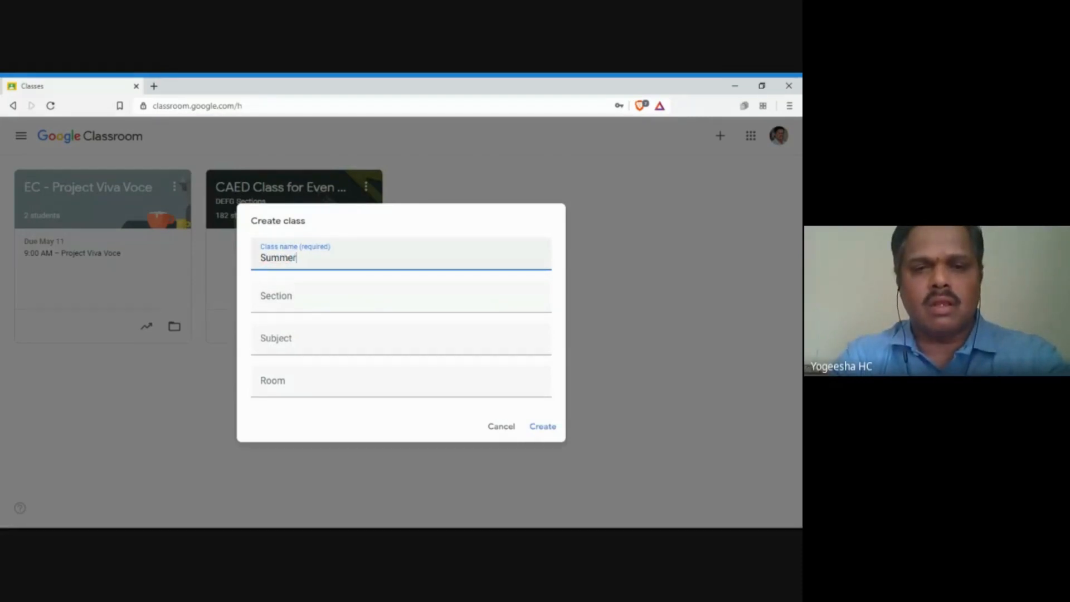
text( Term)
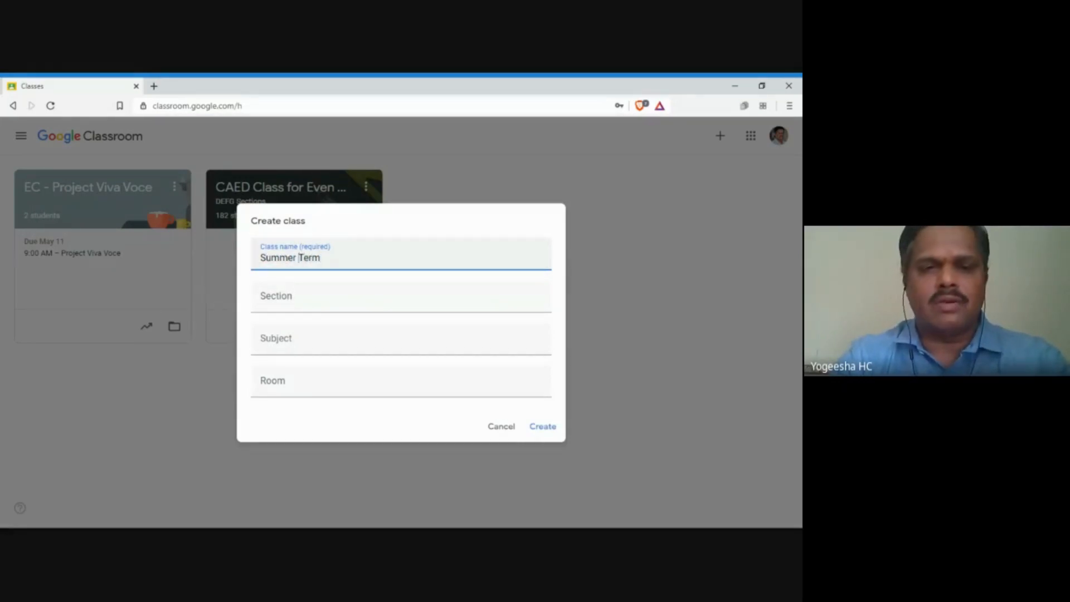
key(Left)
key(Left)
key(Left)
key(Left)
key(Left)
key(Left)
key(Left)
text(1)
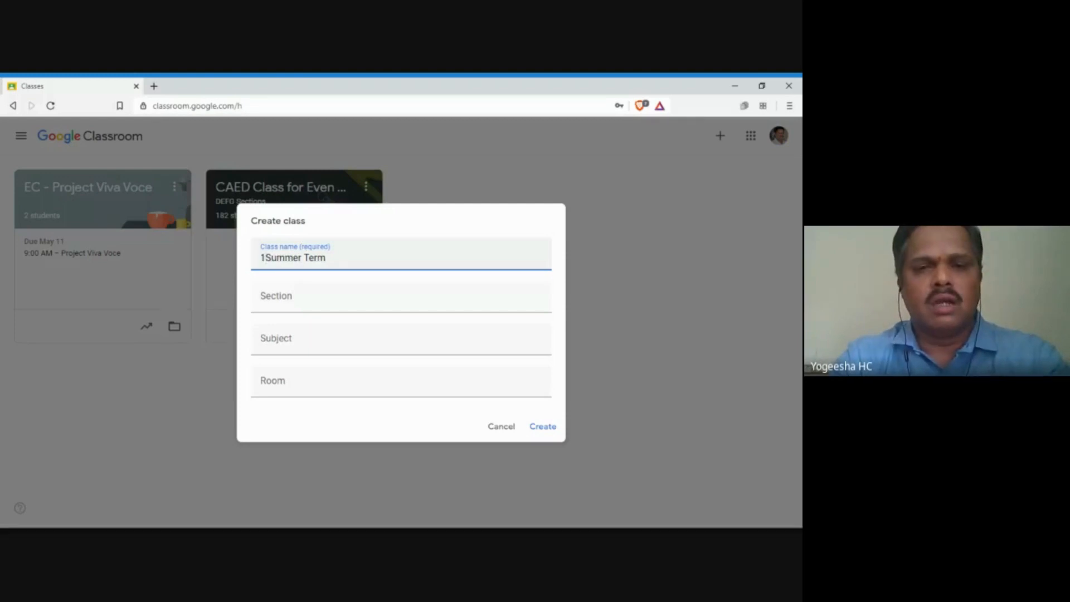
key(BackSpace)
text(1)
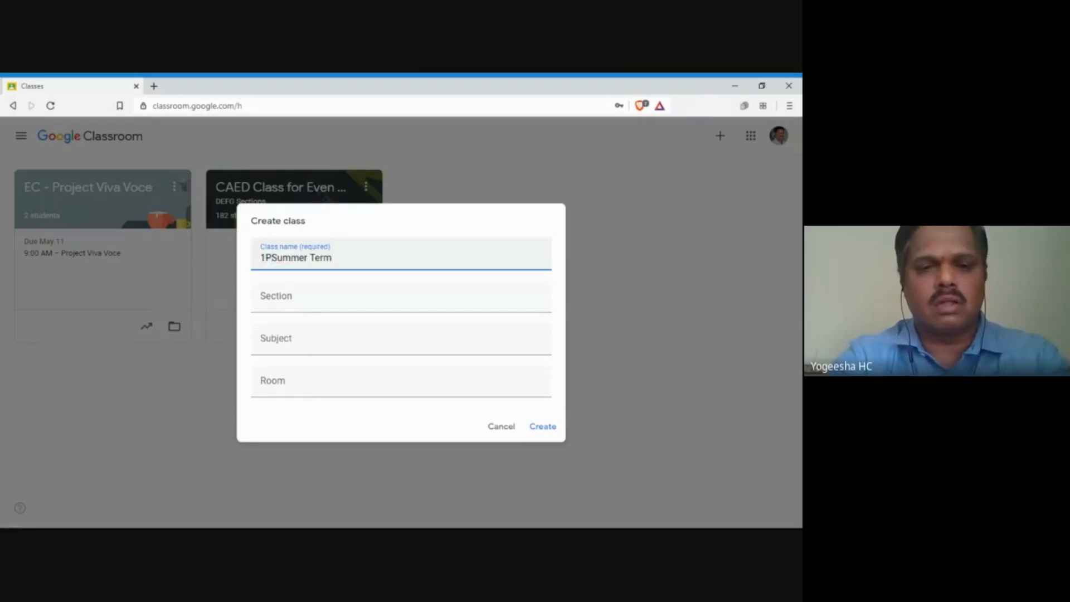
key(BackSpace)
text(1)
key(BackSpace)
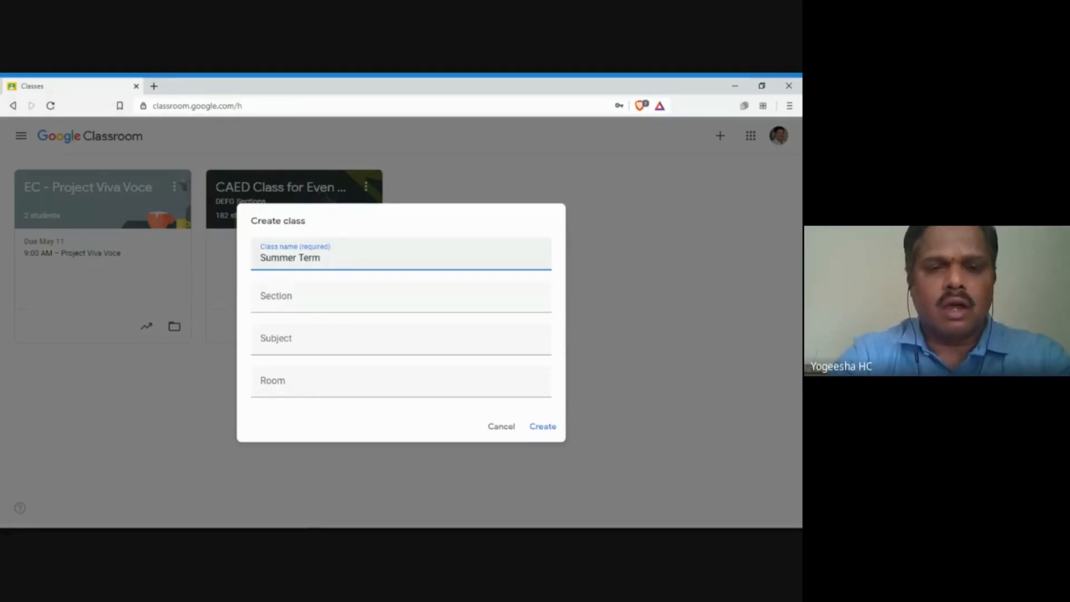
text(19CED)
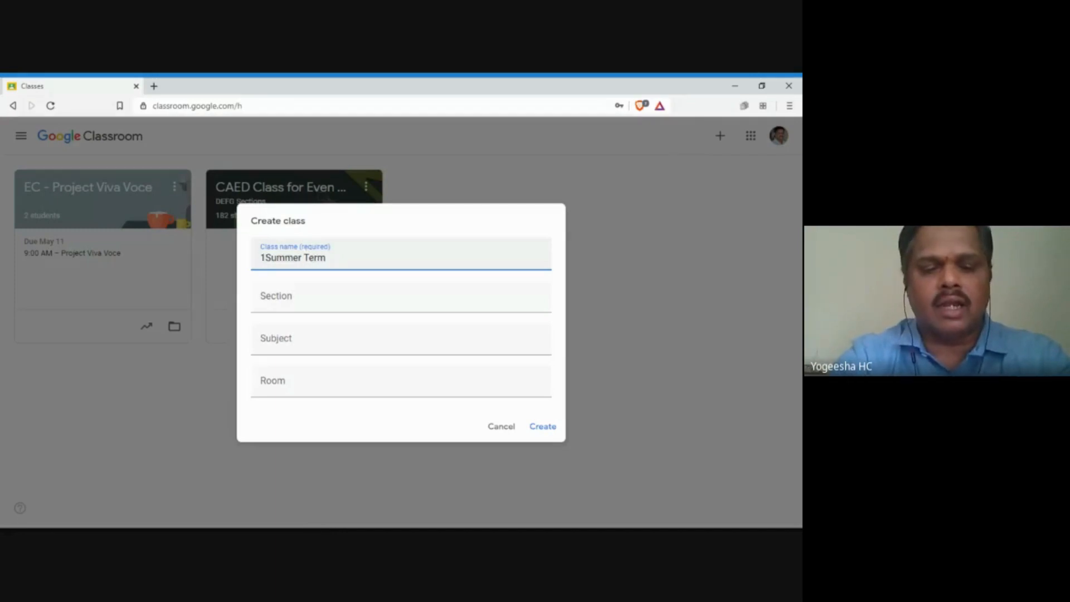
text(24)
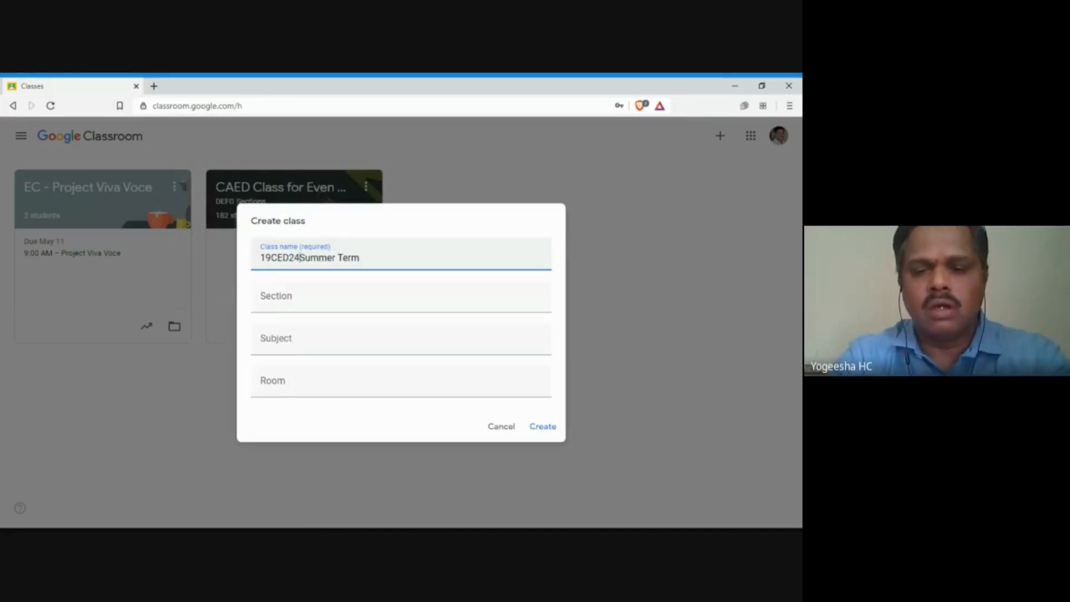
text( - Summer)
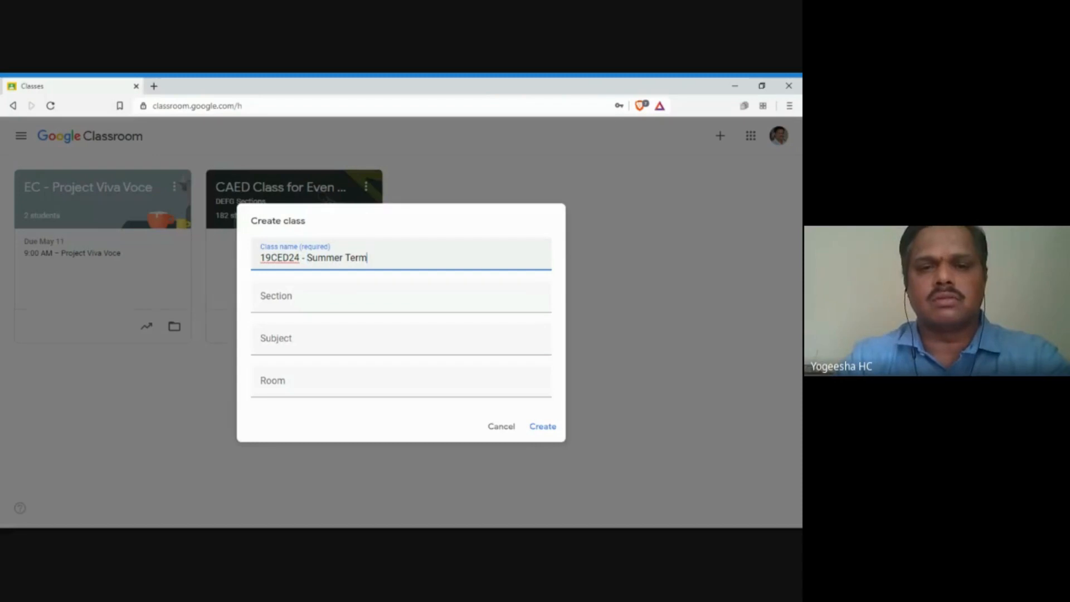
text( Term )
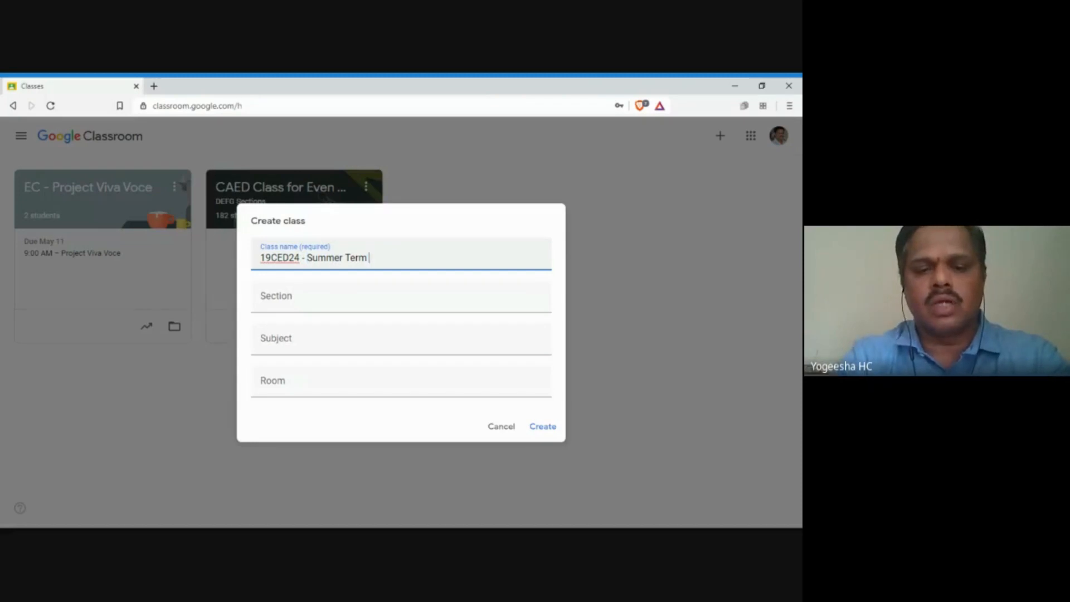
text(Class)
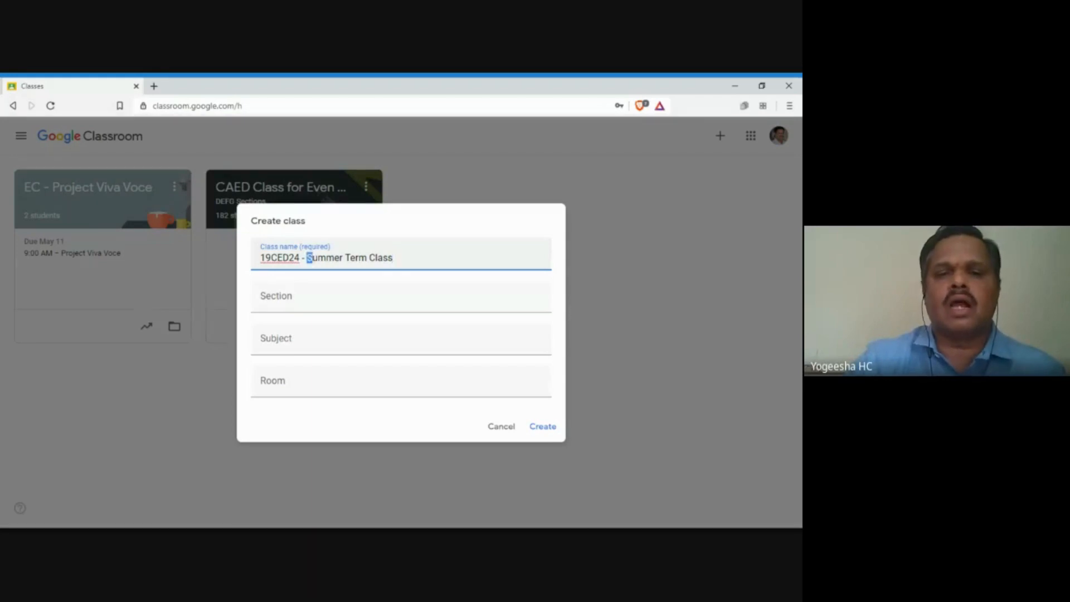
drag(306, 257, 393, 257)
click(283, 257)
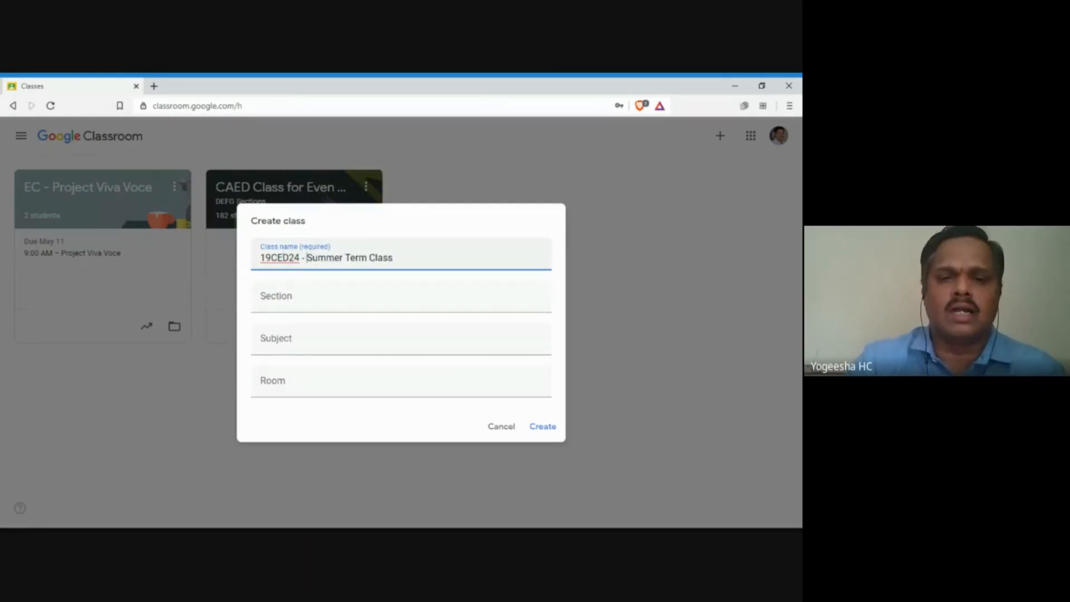
drag(307, 258, 393, 257)
click(393, 258)
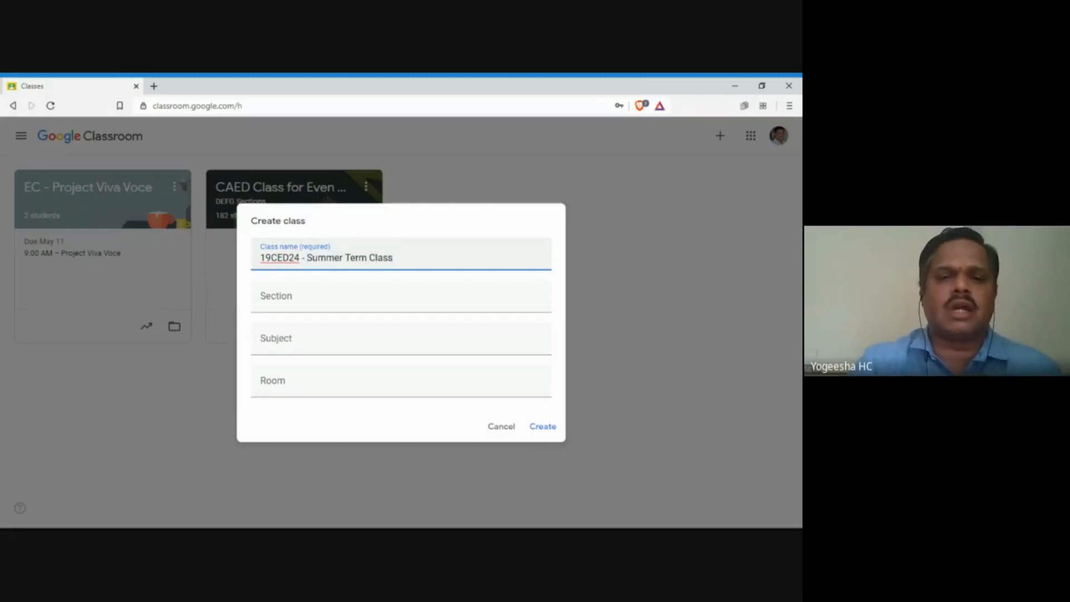
Step: Enter the subject 'Computer Aided Engineering Drawing', fixing its spelling, and create the class
click(261, 300)
key(Tab)
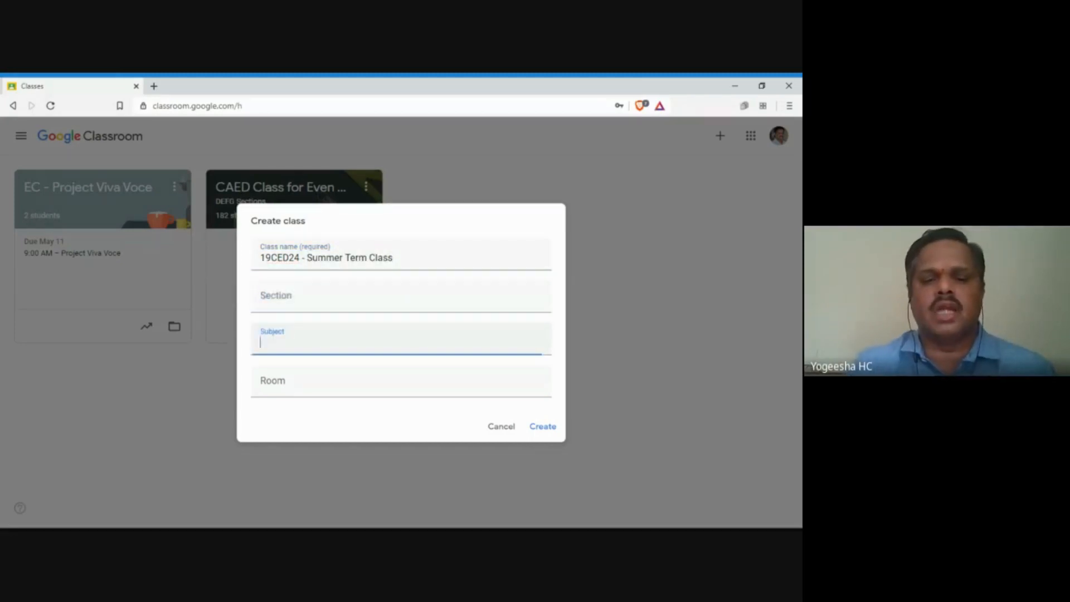
text(Compute)
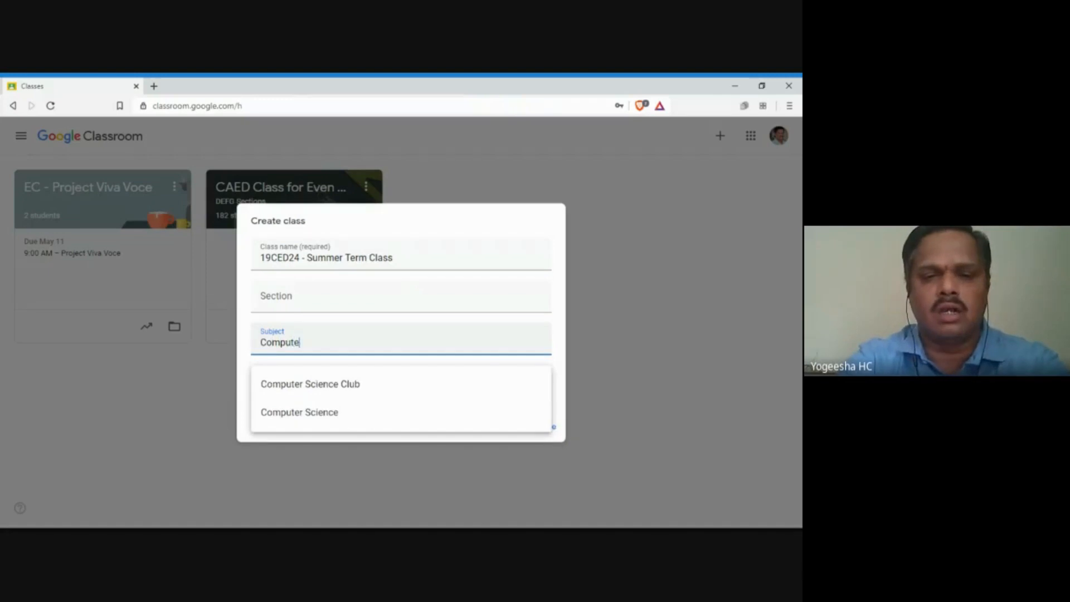
text(r Aude)
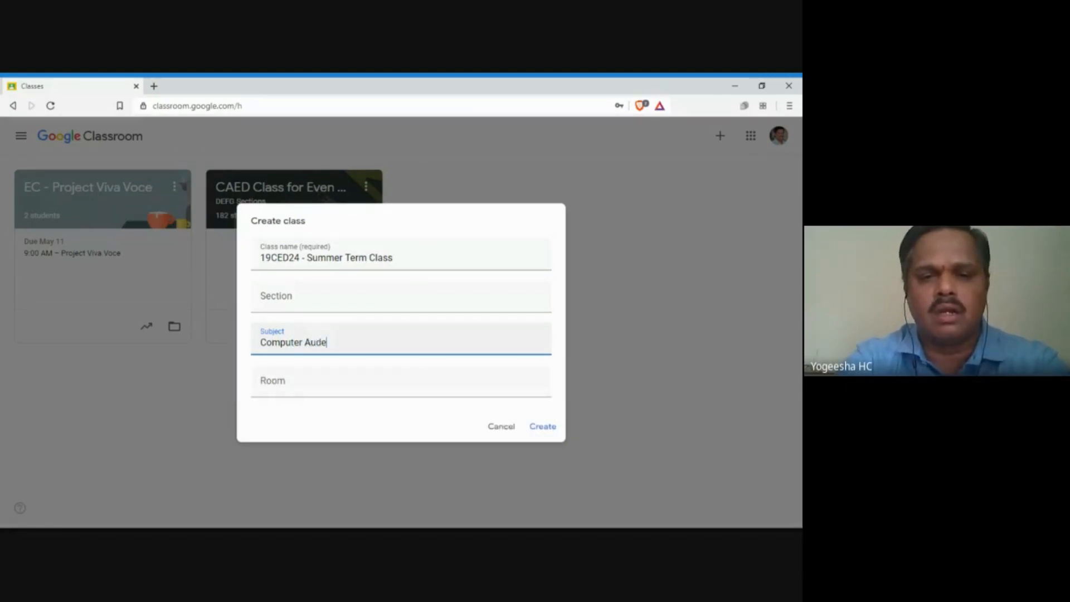
key(BackSpace)
key(BackSpace)
key(BackSpace)
text(ided E)
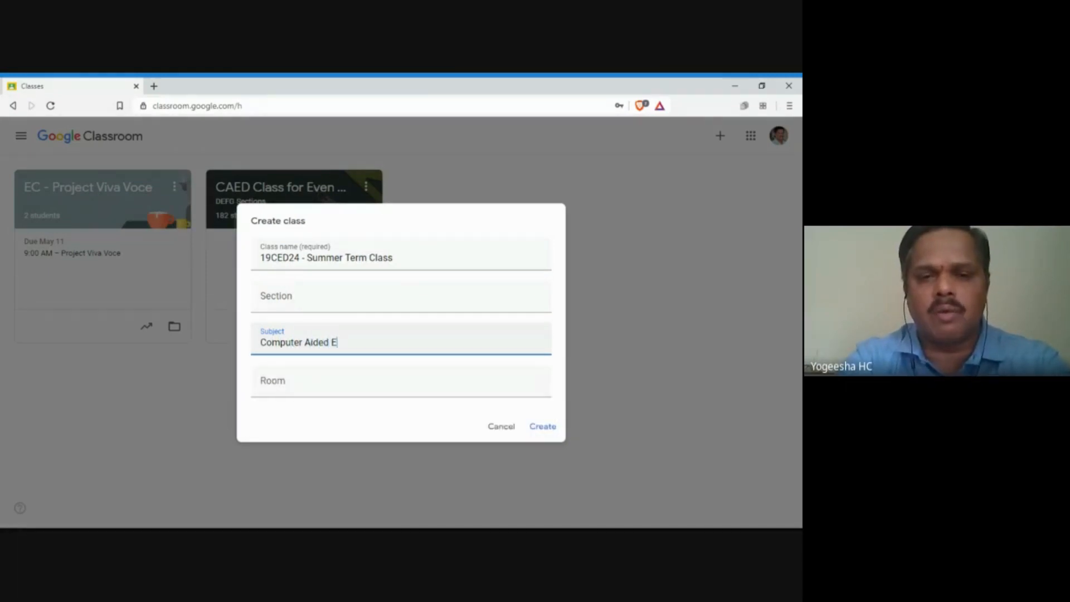
text(ngieering )
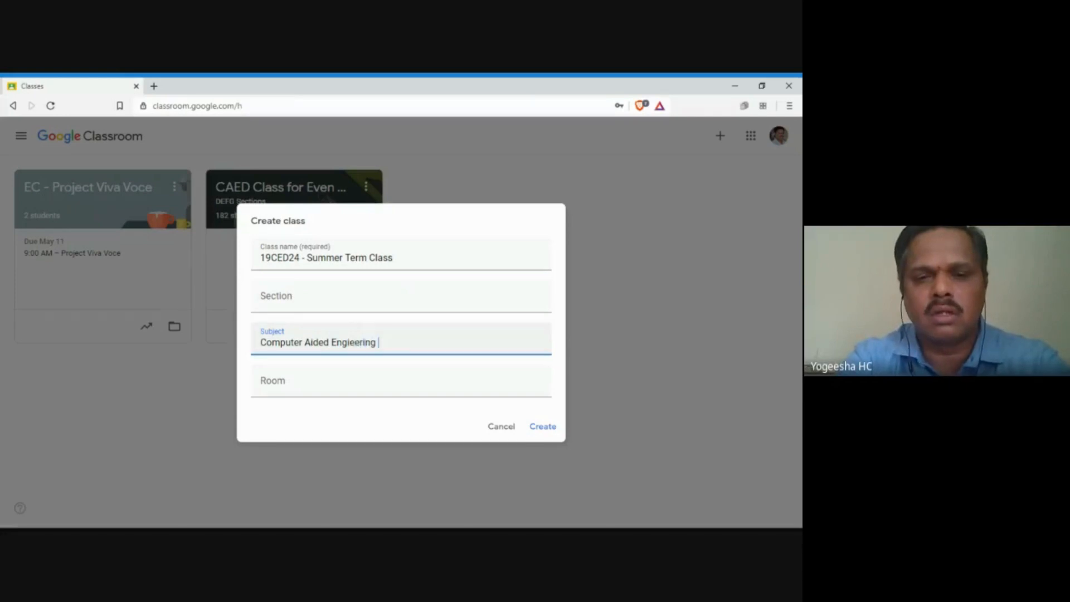
text(Drawing)
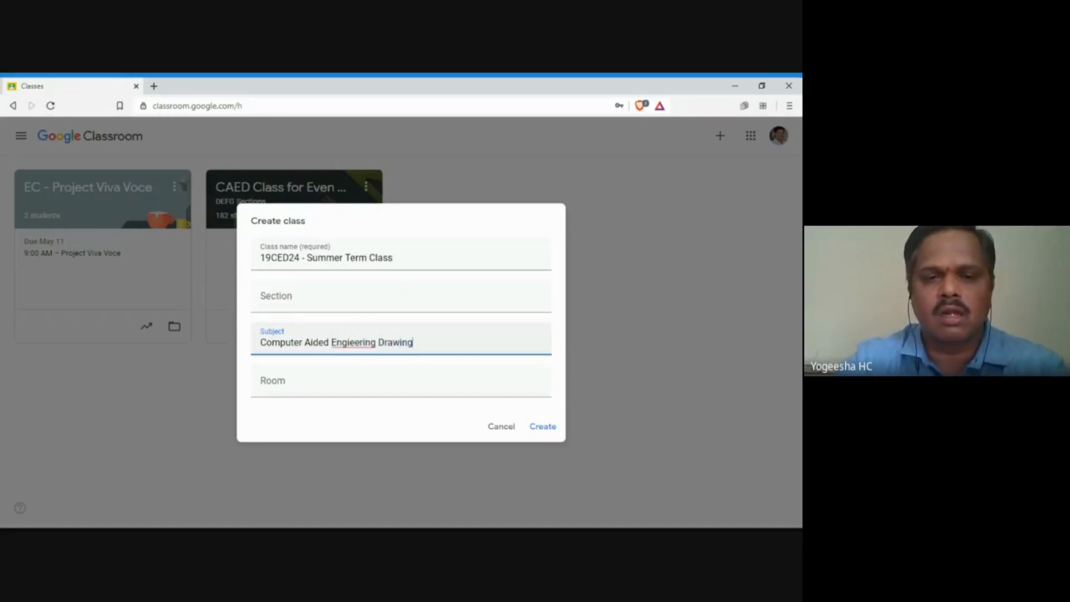
double_click(355, 342)
text(Engineering)
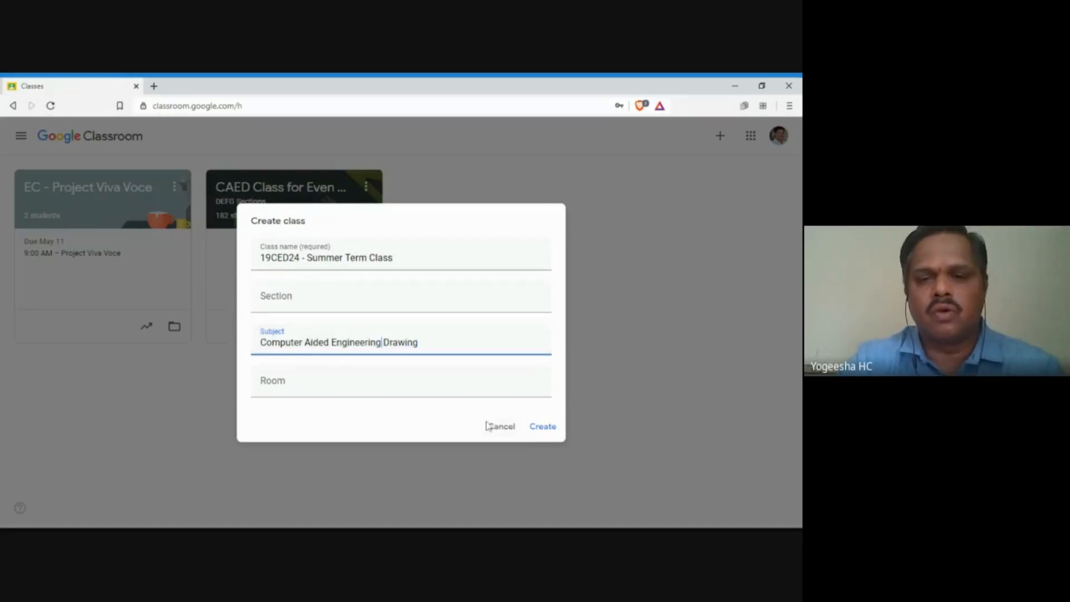
click(543, 427)
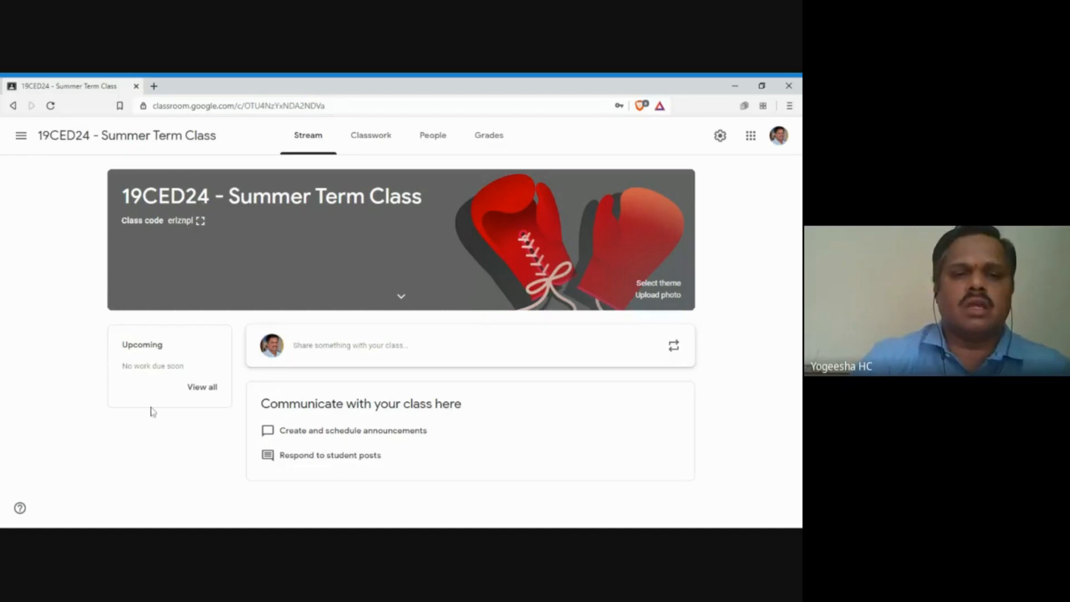
Step: Look over the empty Classwork, People and Grades pages, then enlarge the Stream's join code
click(374, 143)
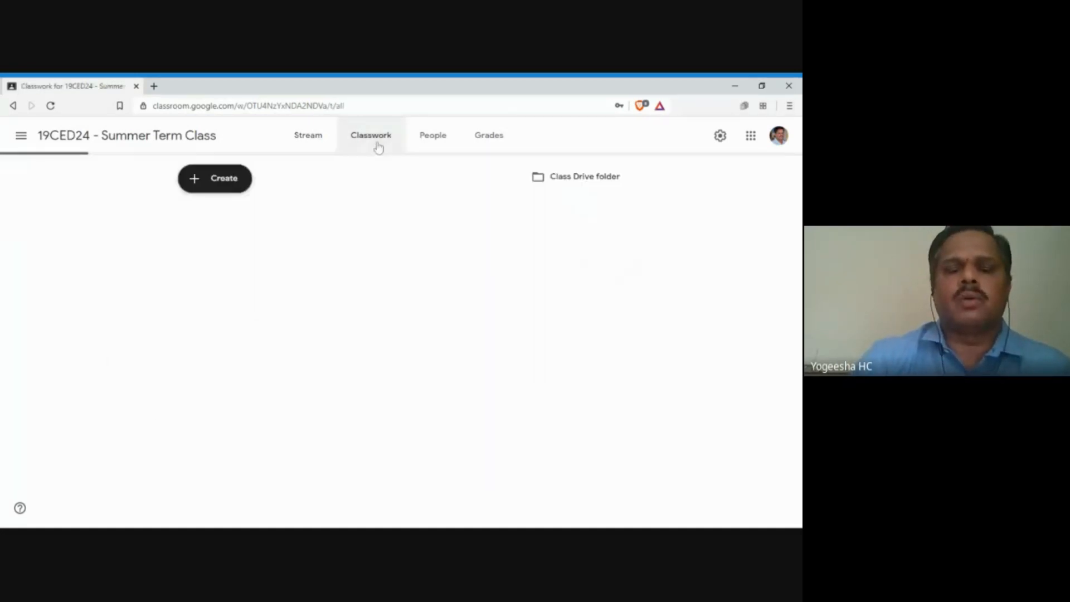
click(430, 146)
click(486, 148)
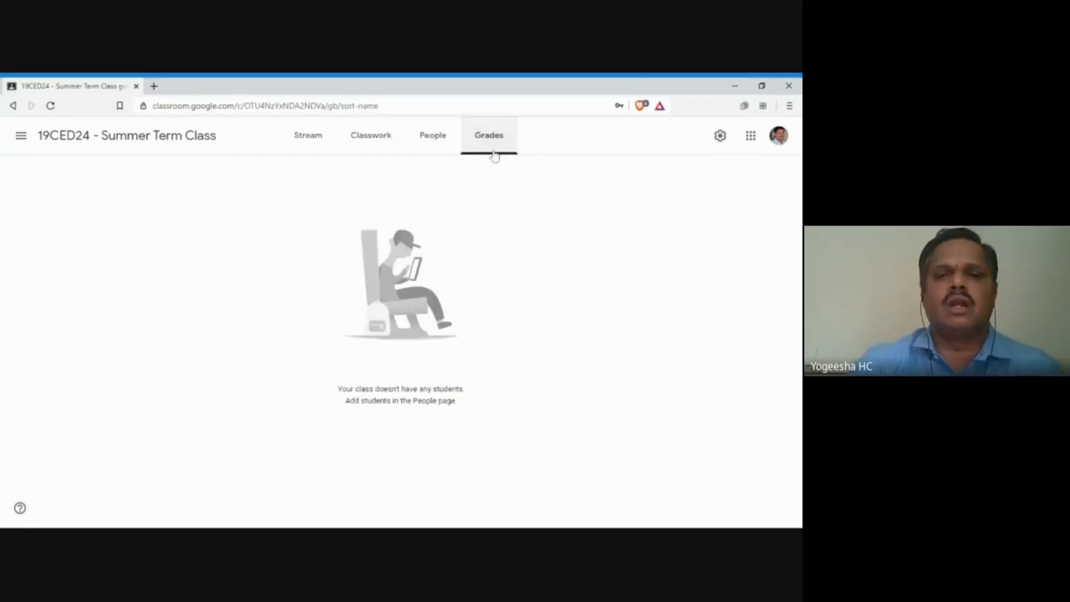
click(309, 139)
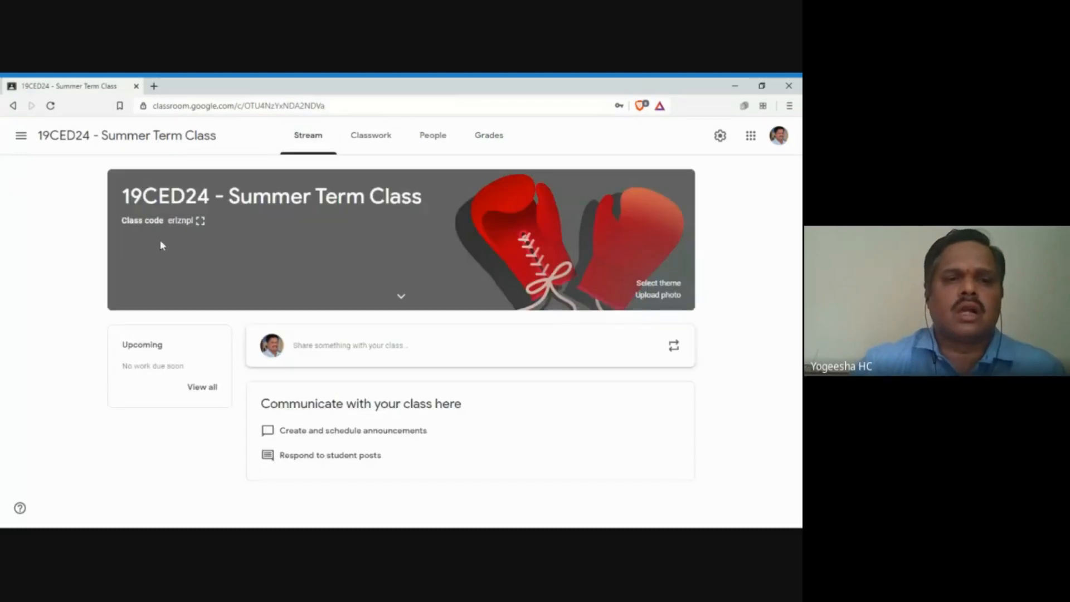
click(200, 222)
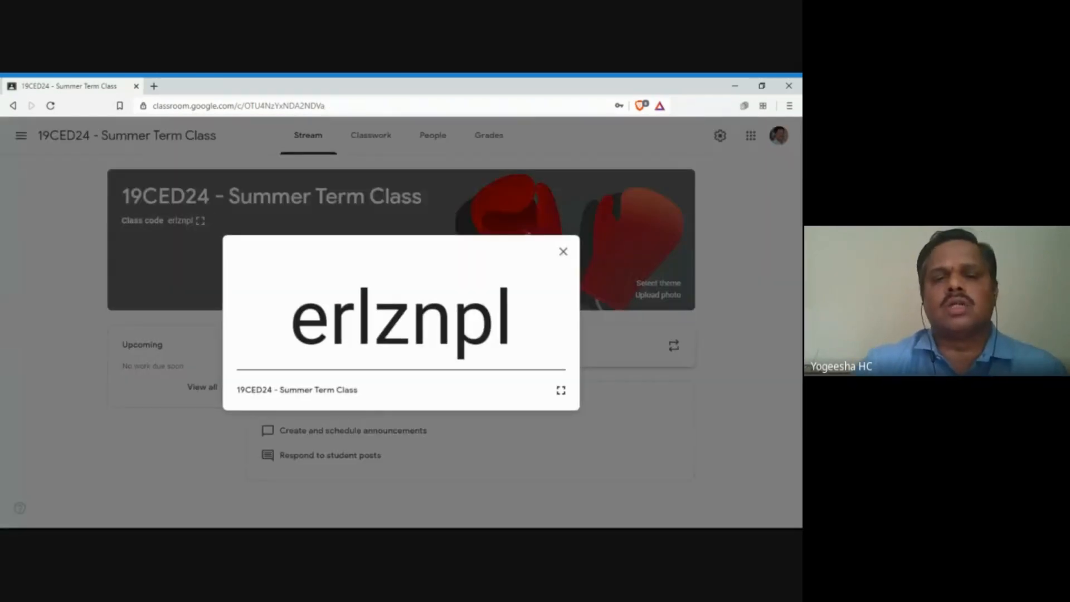
Step: Highlight the enlarged class code, then close it and go to the empty Classwork page
mouse_move(287, 317)
mouse_down()
mouse_move(514, 317)
mouse_move(287, 322)
mouse_up()
click(519, 318)
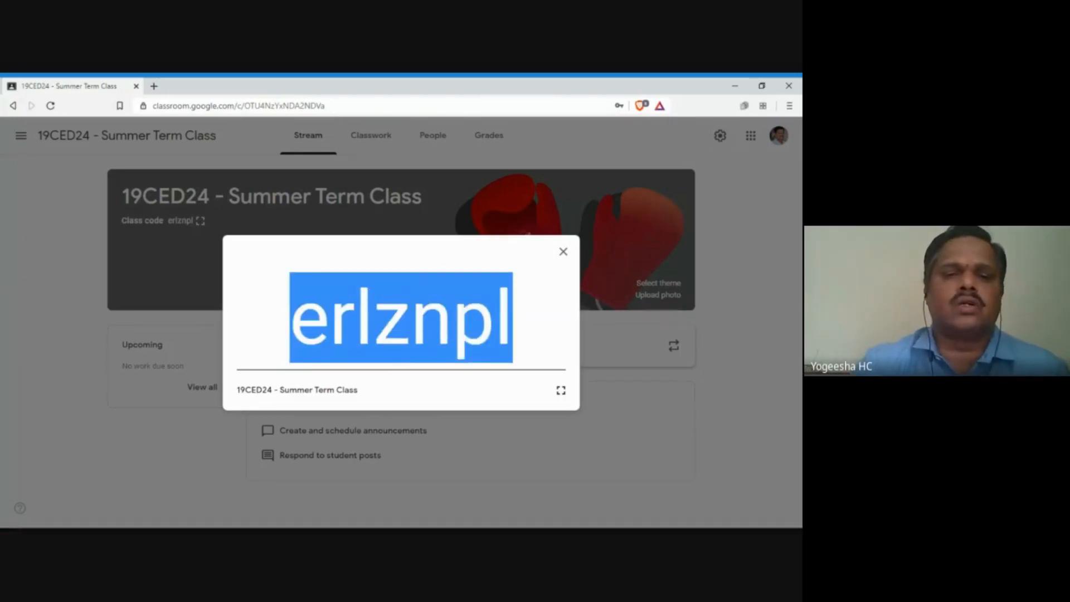
click(350, 328)
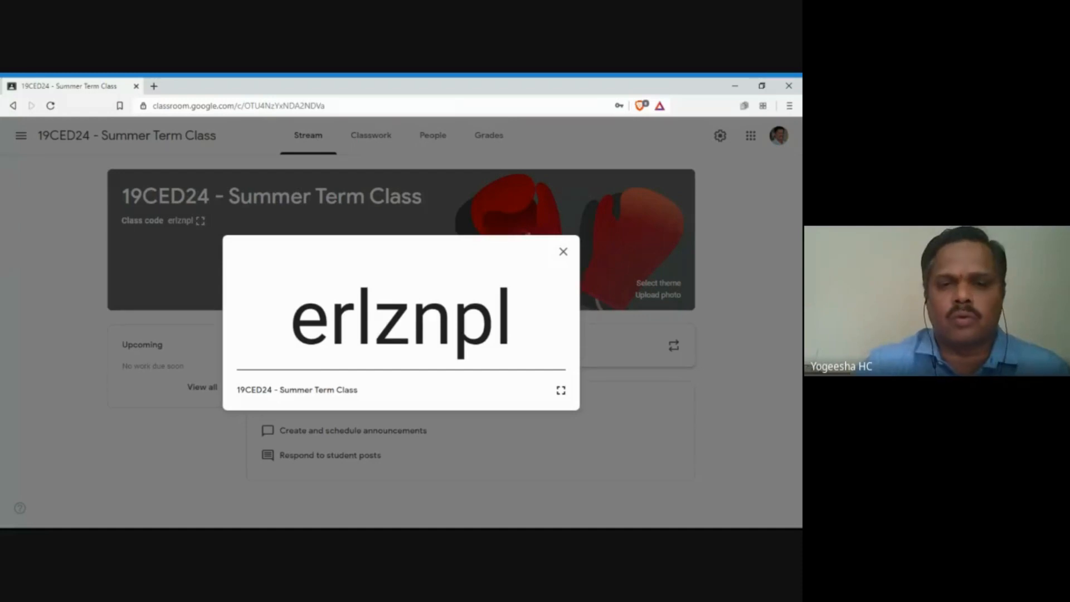
drag(290, 318, 513, 318)
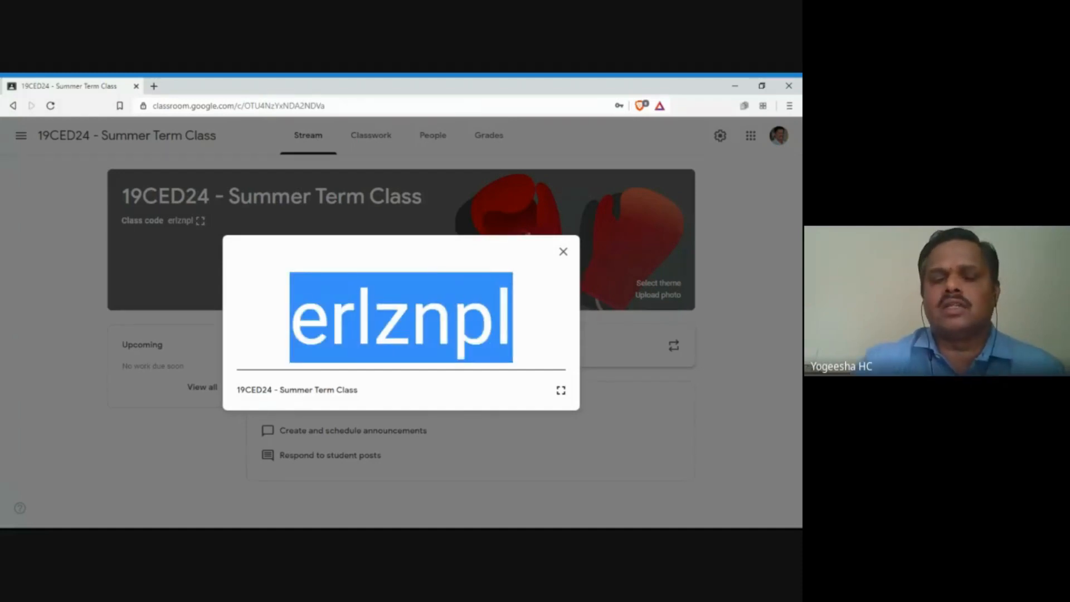
click(513, 317)
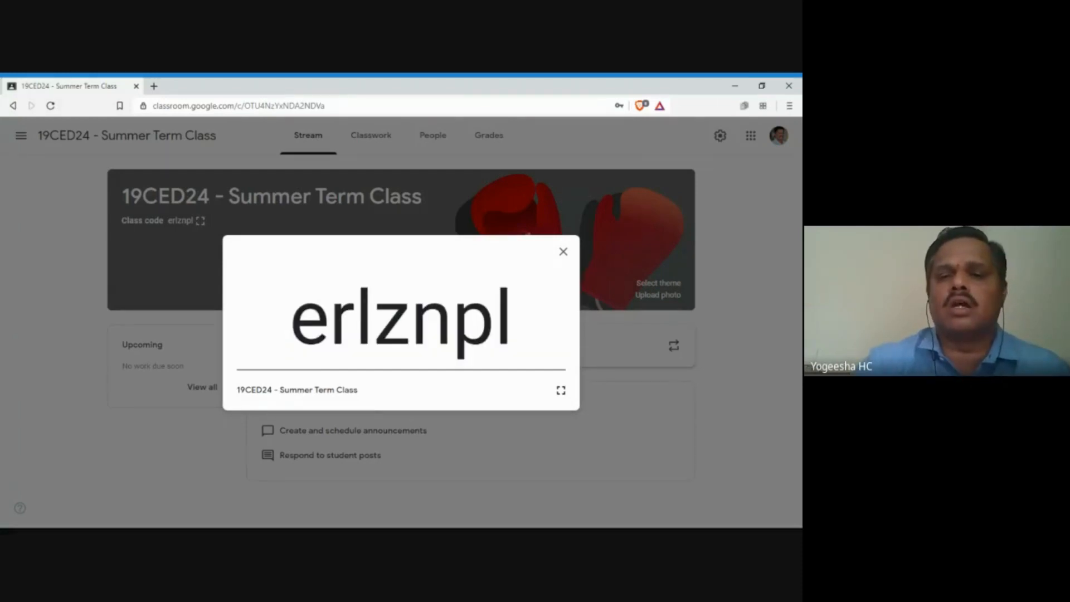
drag(512, 337, 289, 338)
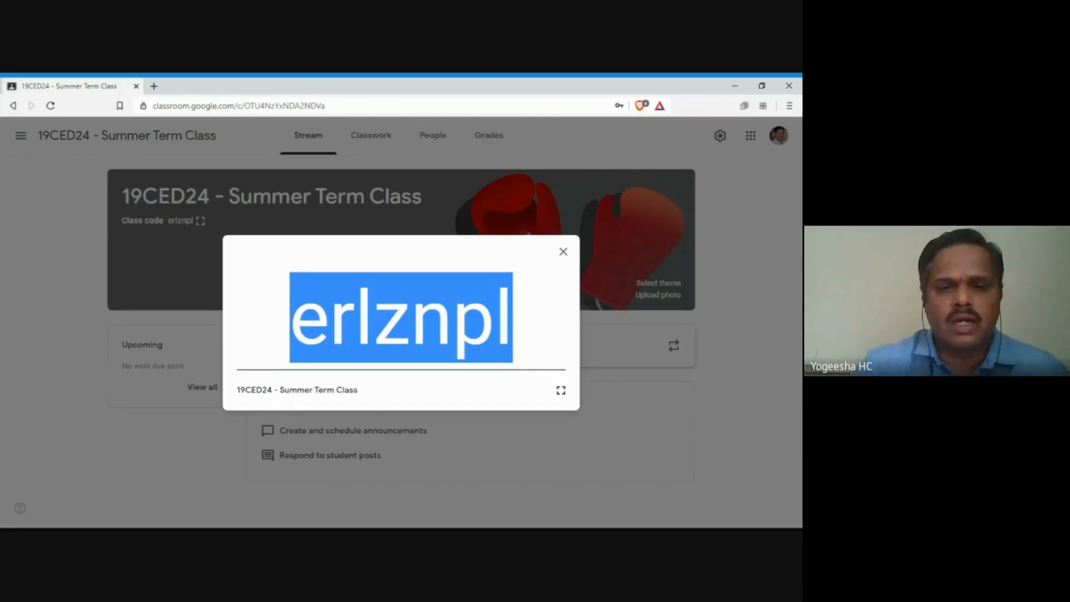
click(563, 251)
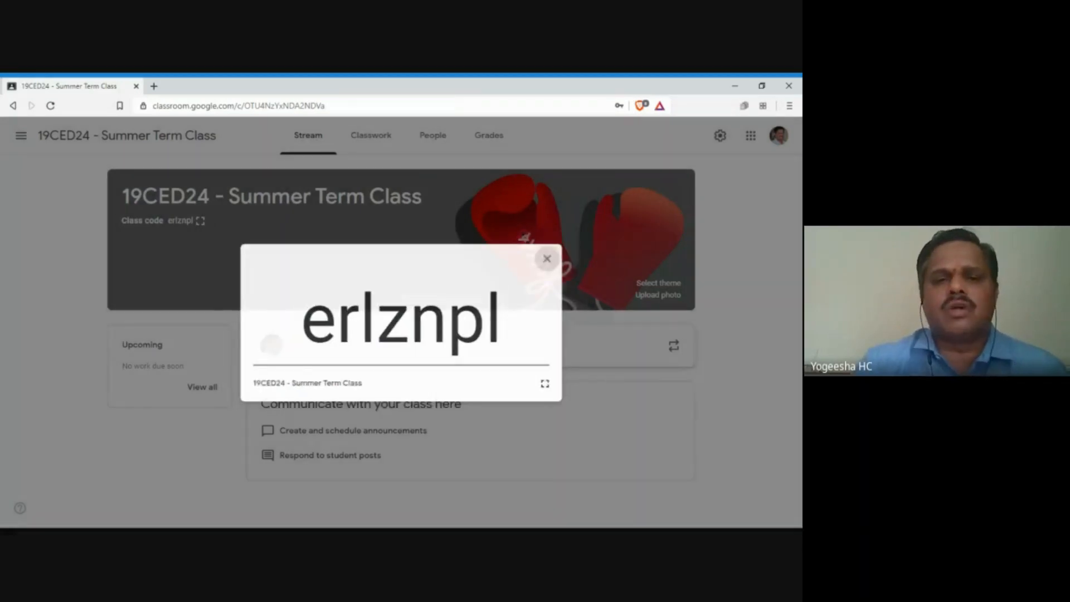
click(369, 140)
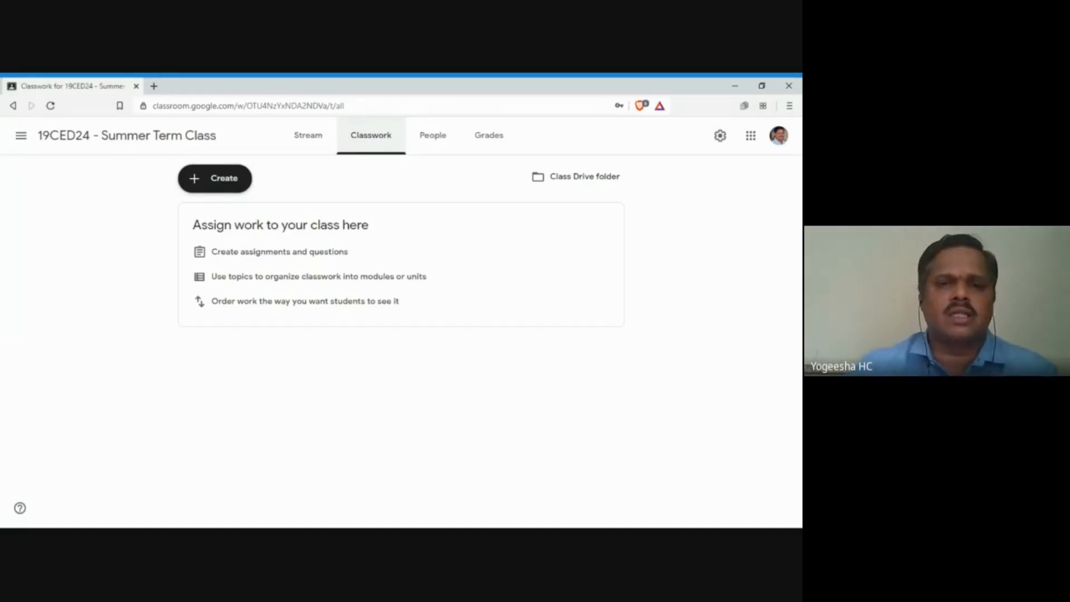
Step: In Class settings > General, set Stream to 'Students can only comment'
click(721, 136)
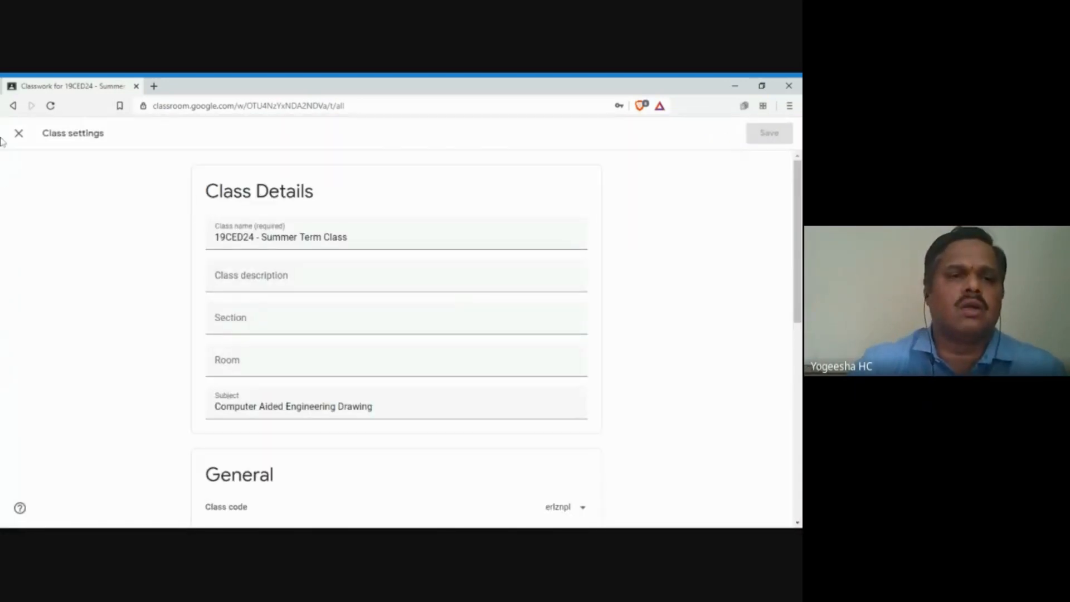
click(18, 133)
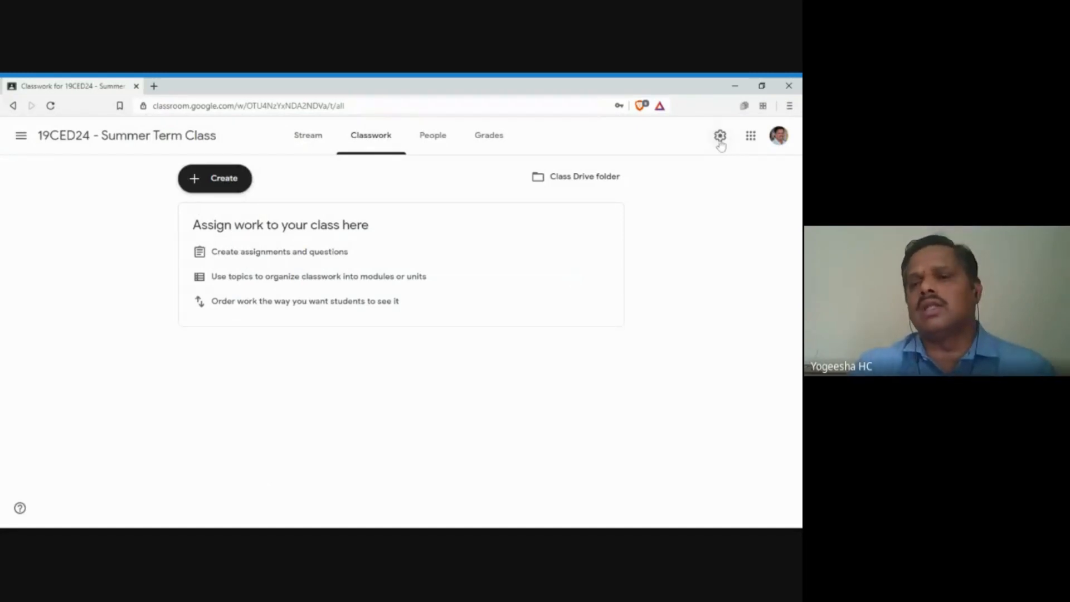
click(720, 138)
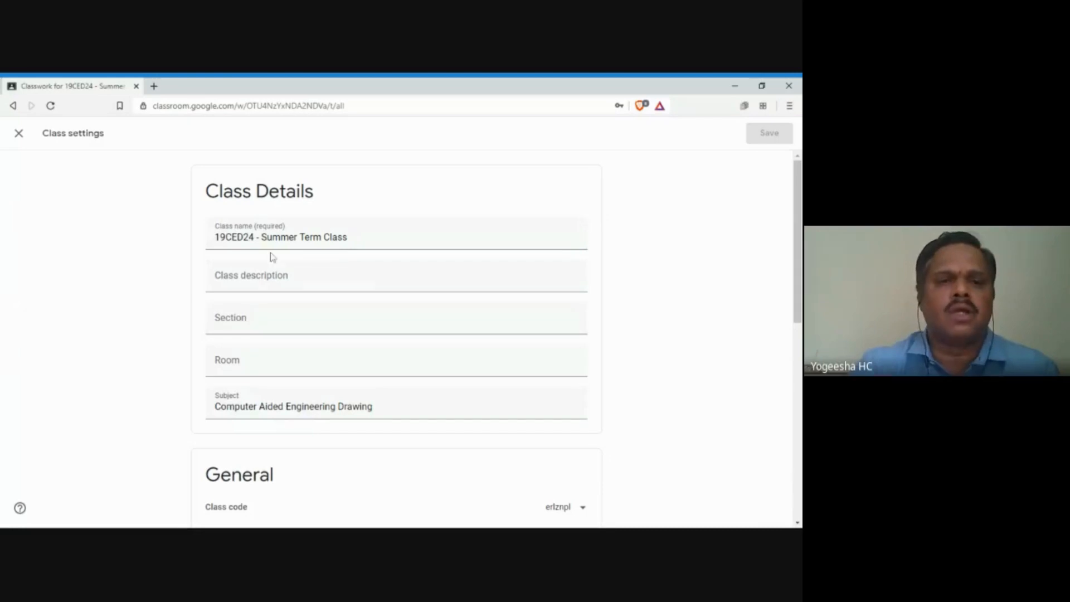
scroll(351, 327, down, 5)
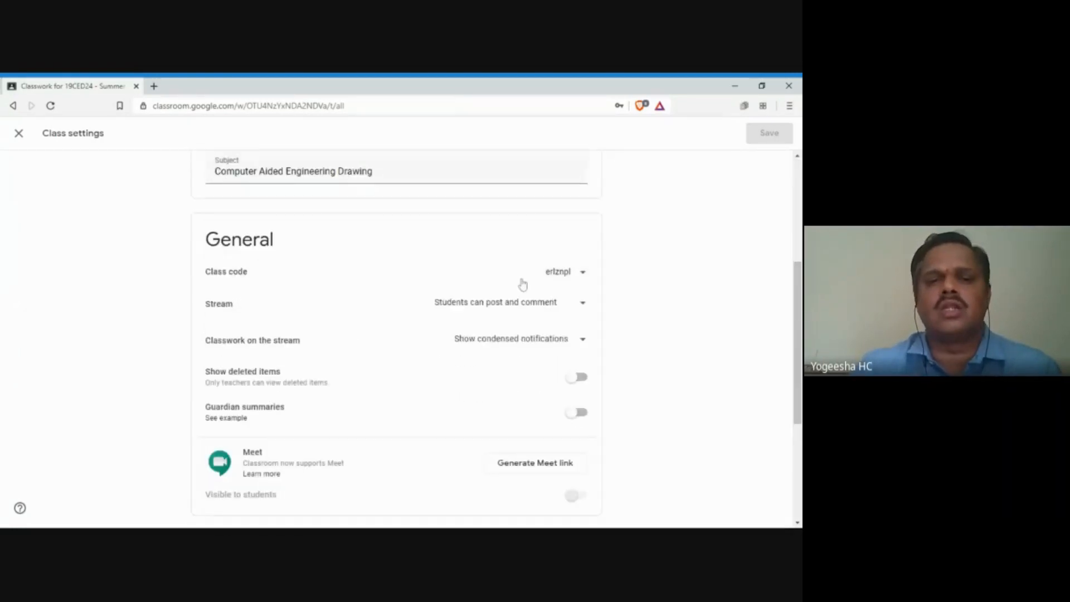
click(555, 310)
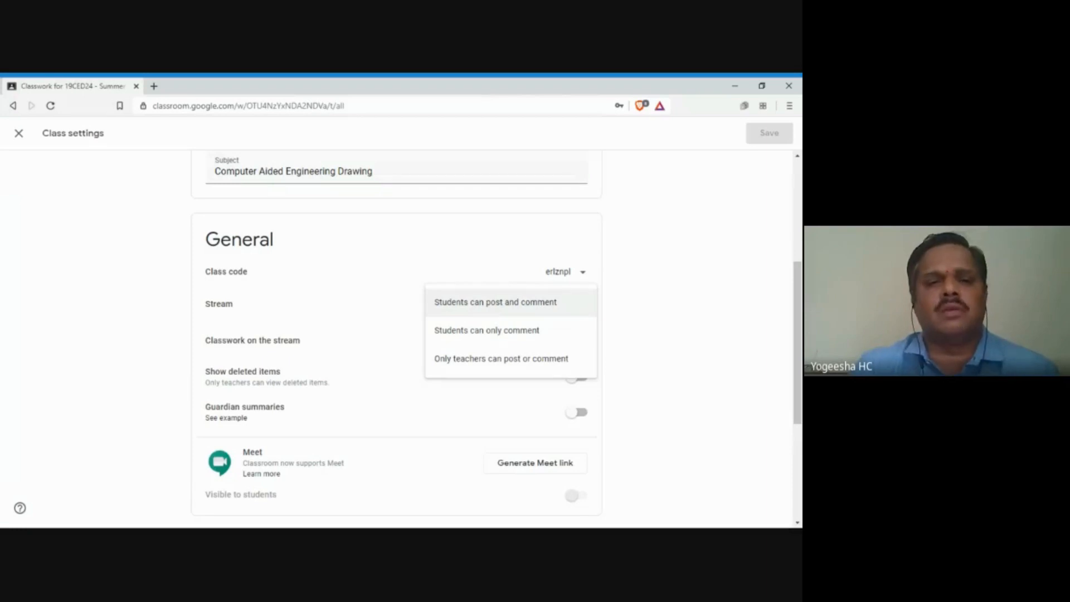
click(515, 333)
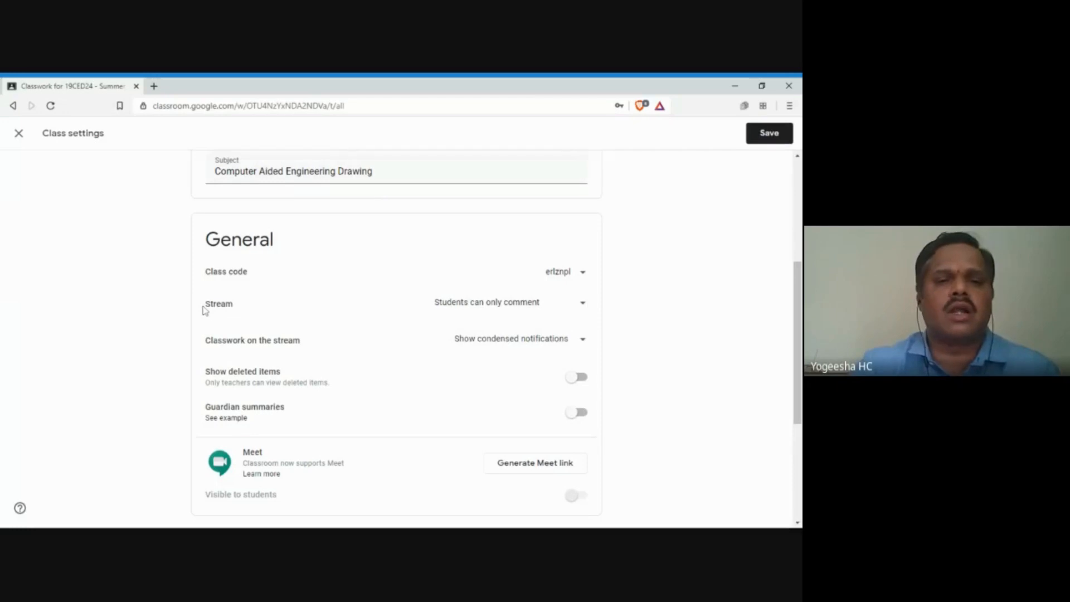
double_click(230, 306)
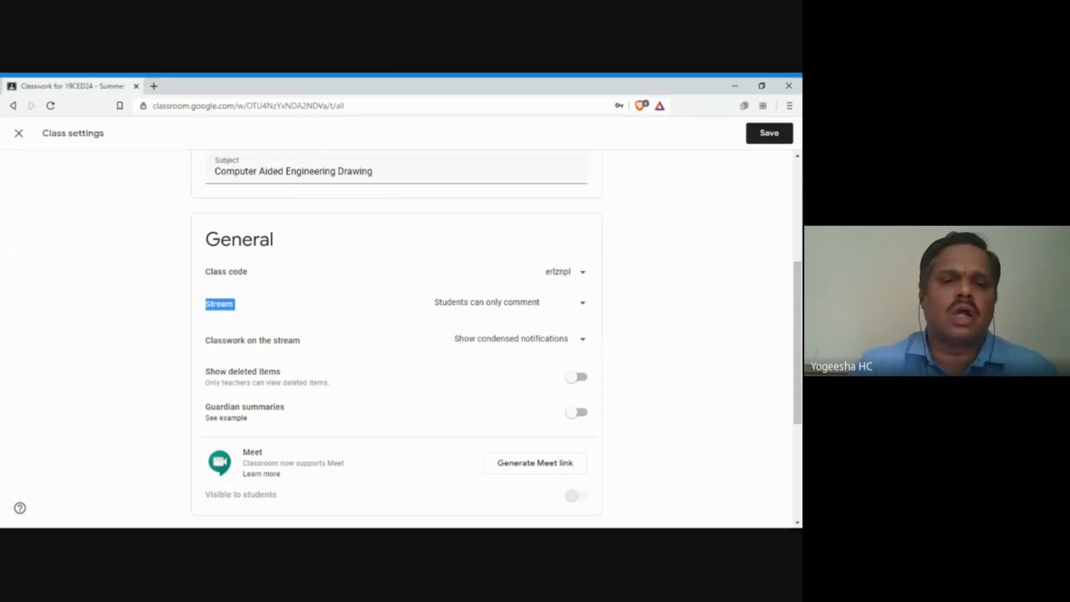
click(205, 308)
drag(205, 307, 303, 307)
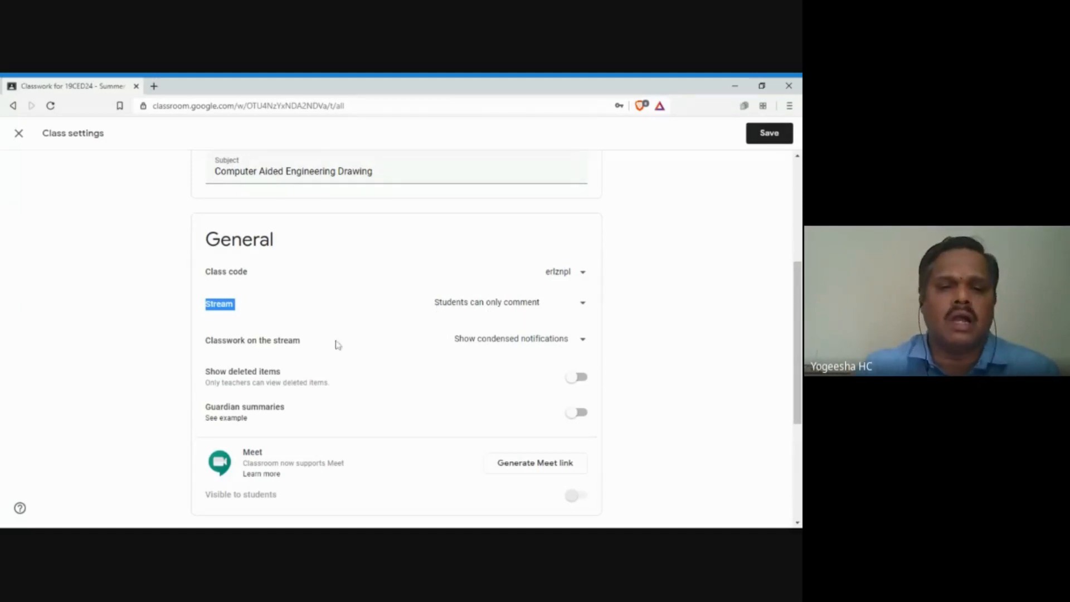
scroll(313, 390, down, 1)
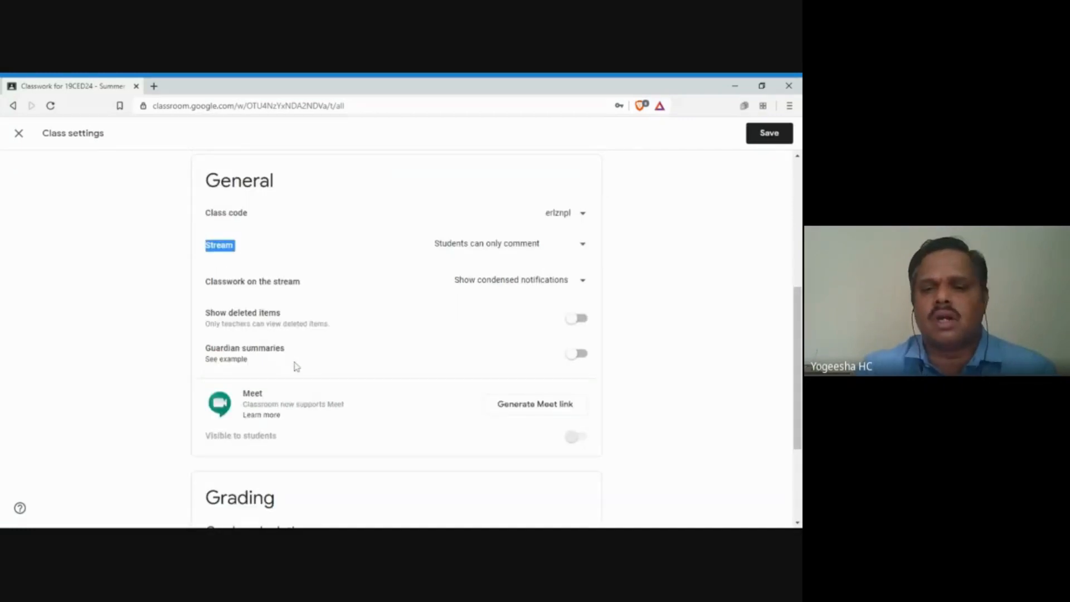
scroll(290, 362, down, 2)
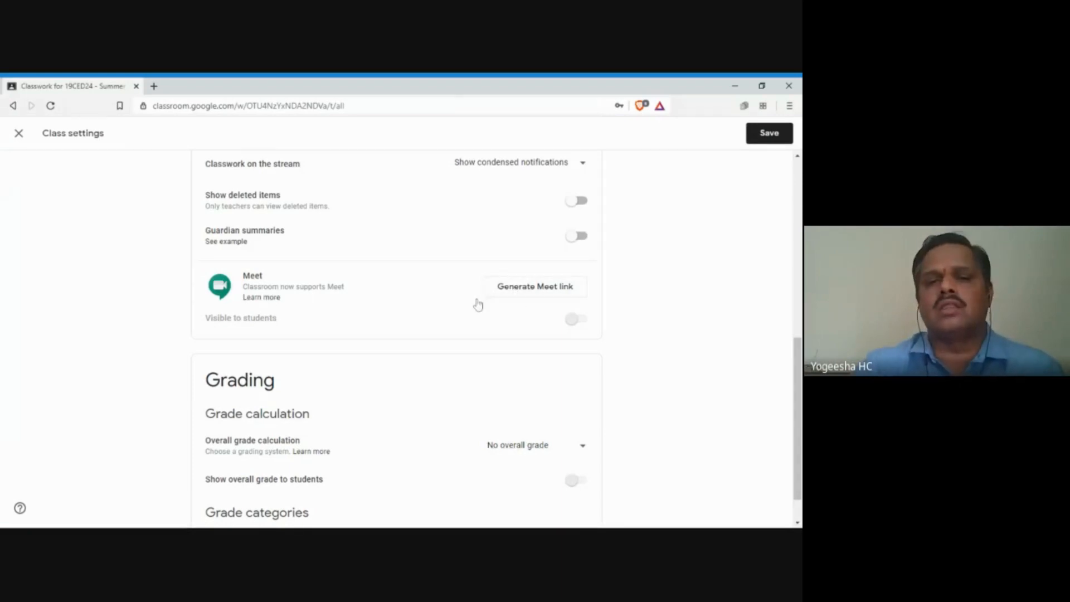
Step: Generate the class Meet link and switch off 'Visible to students'
click(524, 288)
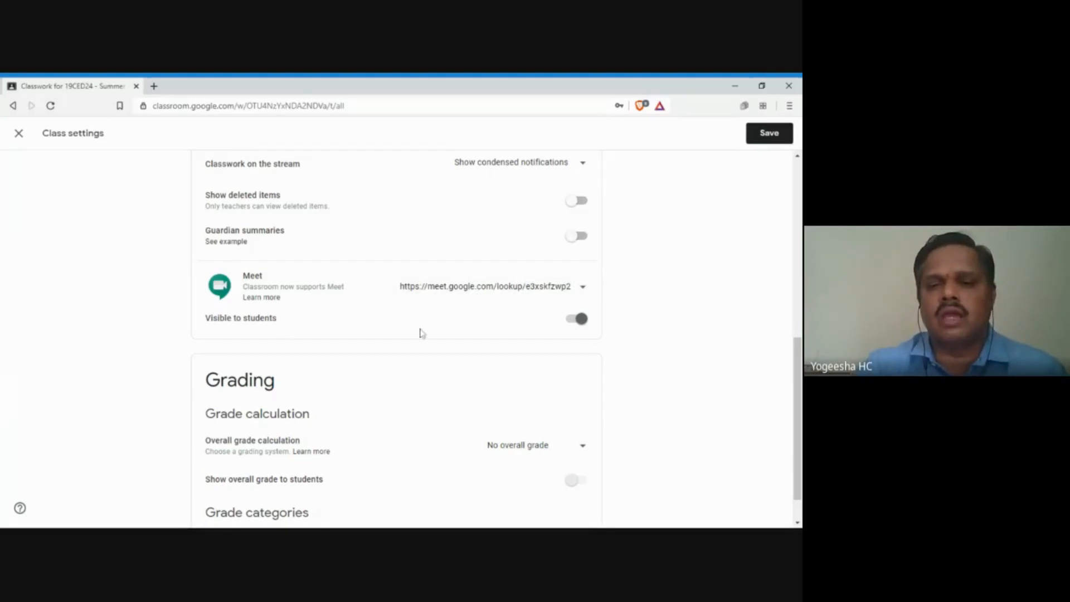
click(587, 327)
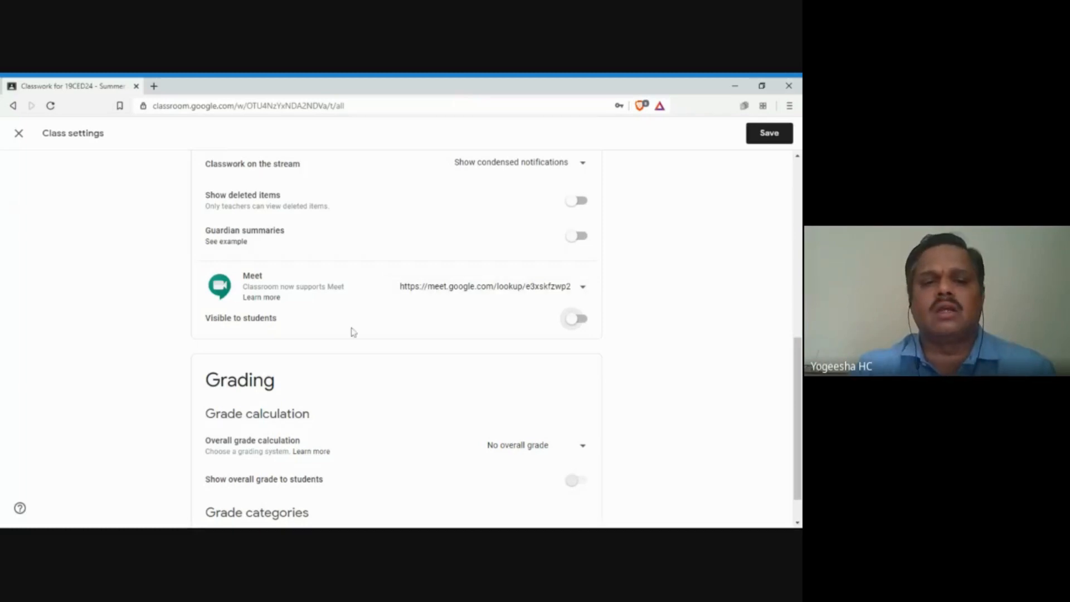
scroll(345, 327, down, 1)
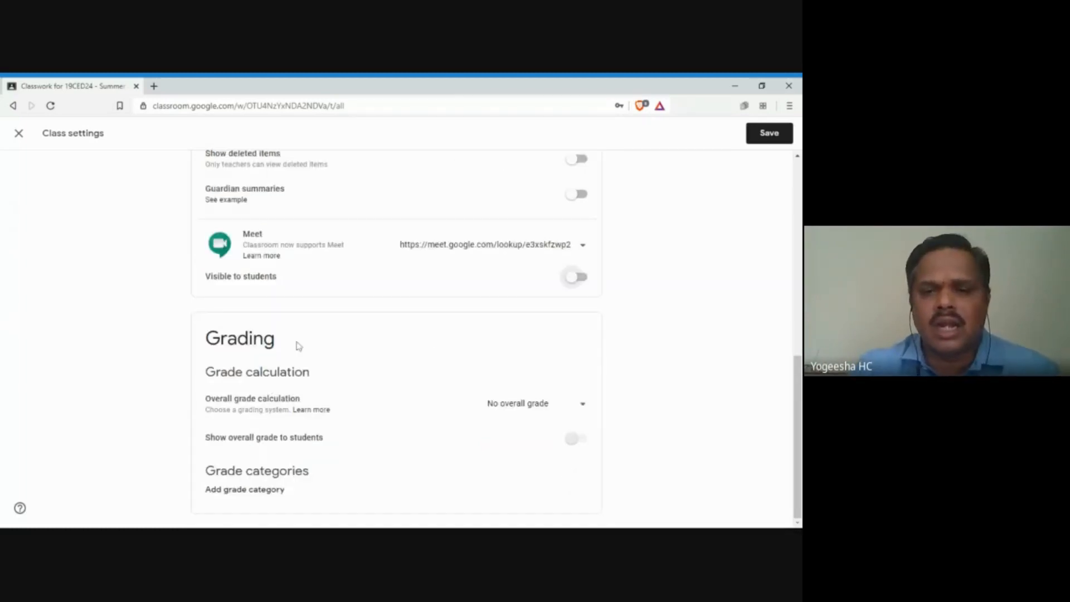
Step: Set overall grade calculation to Total points and turn on 'Show overall grade to students'
click(581, 405)
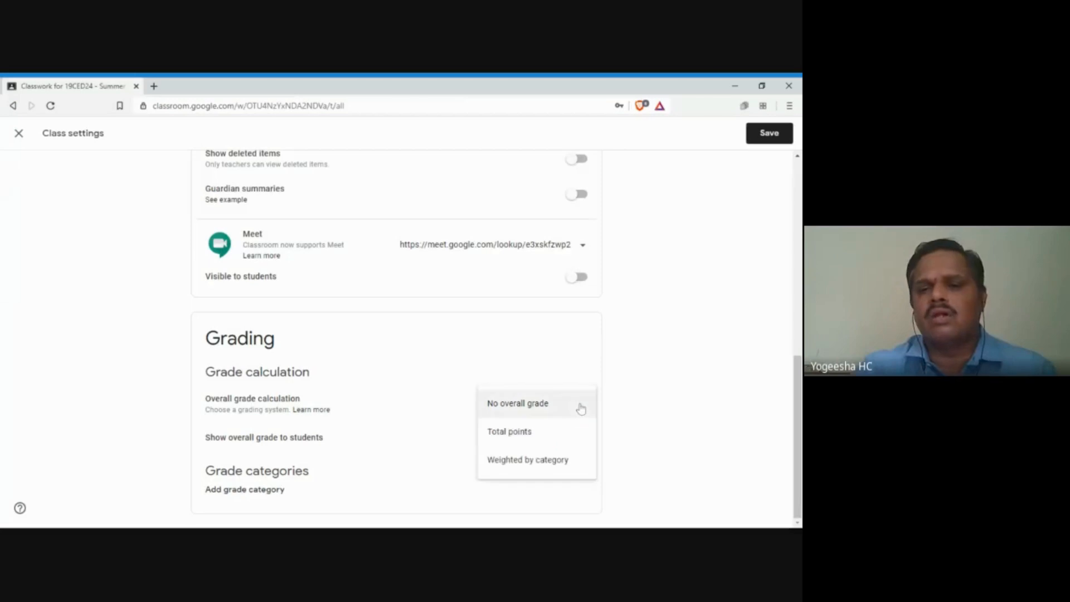
click(527, 432)
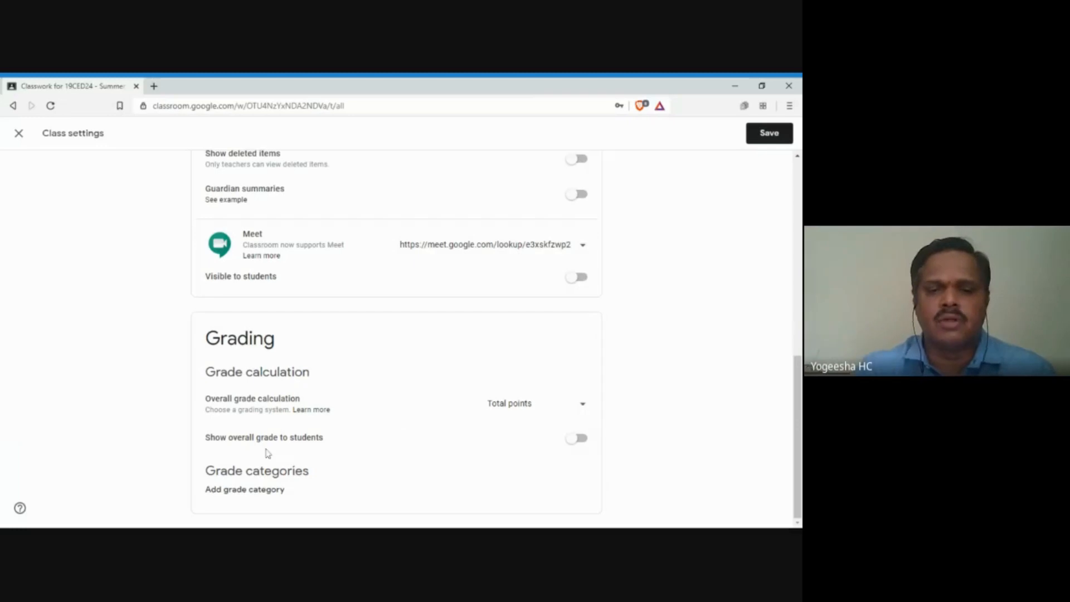
click(580, 440)
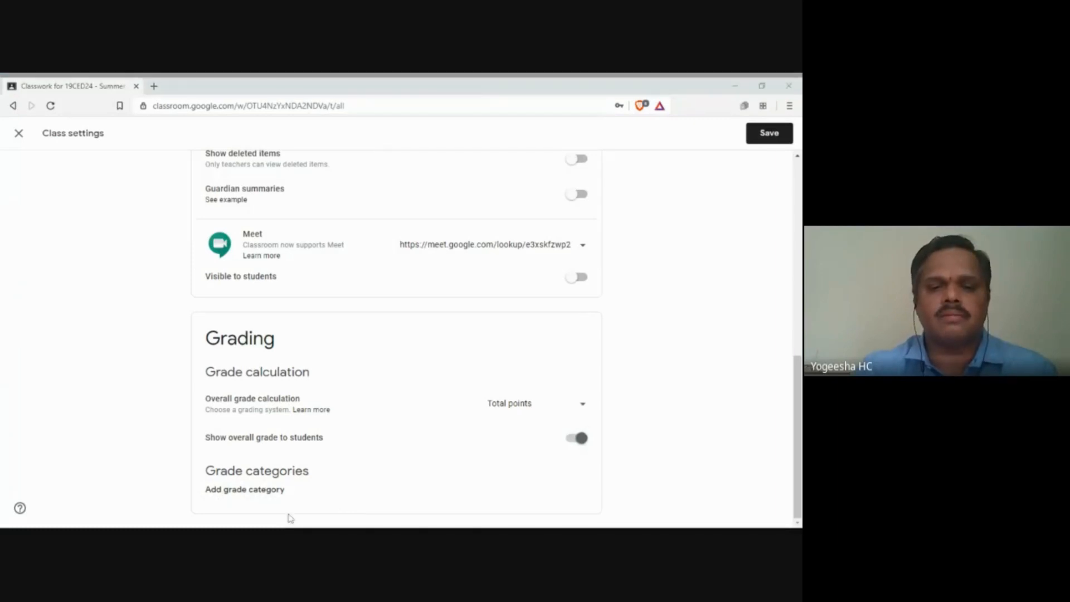
Step: Add grade categories CIE1 and CIE2, each worth 40 points
click(260, 494)
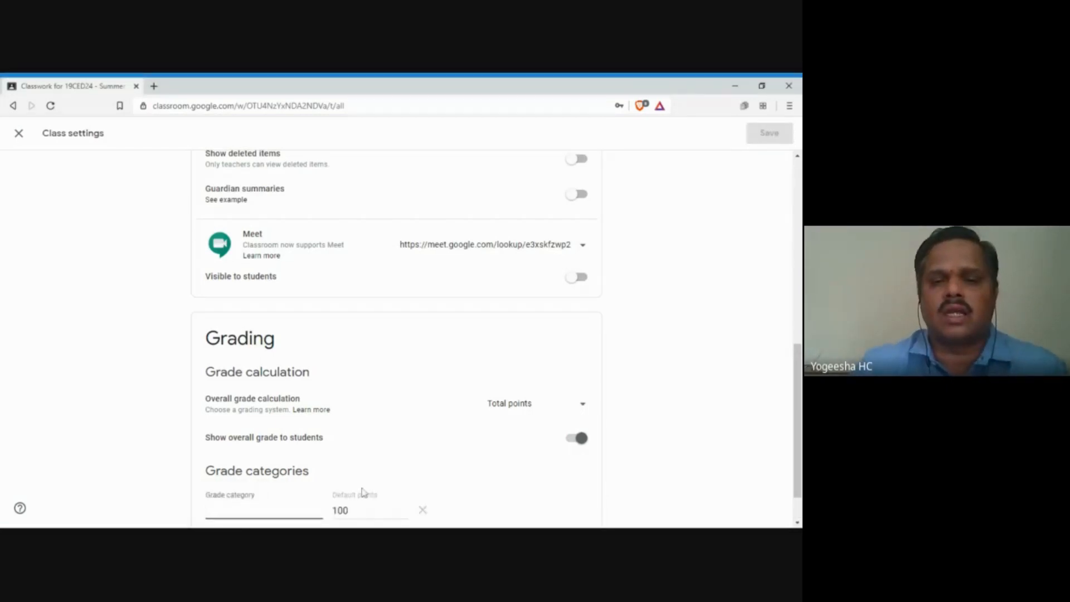
scroll(368, 479, down, 1)
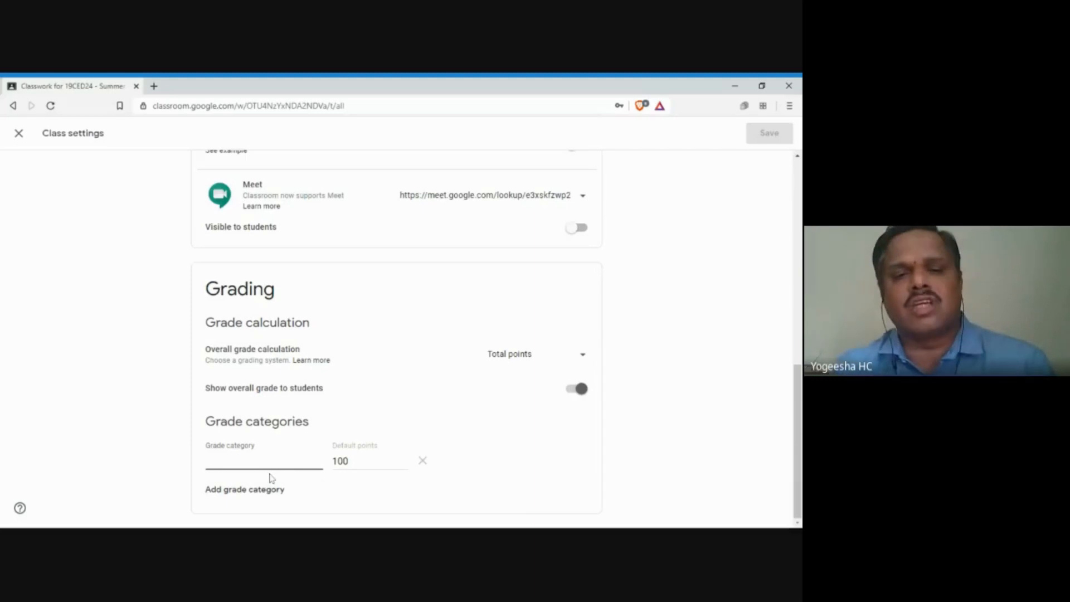
text(Cl)
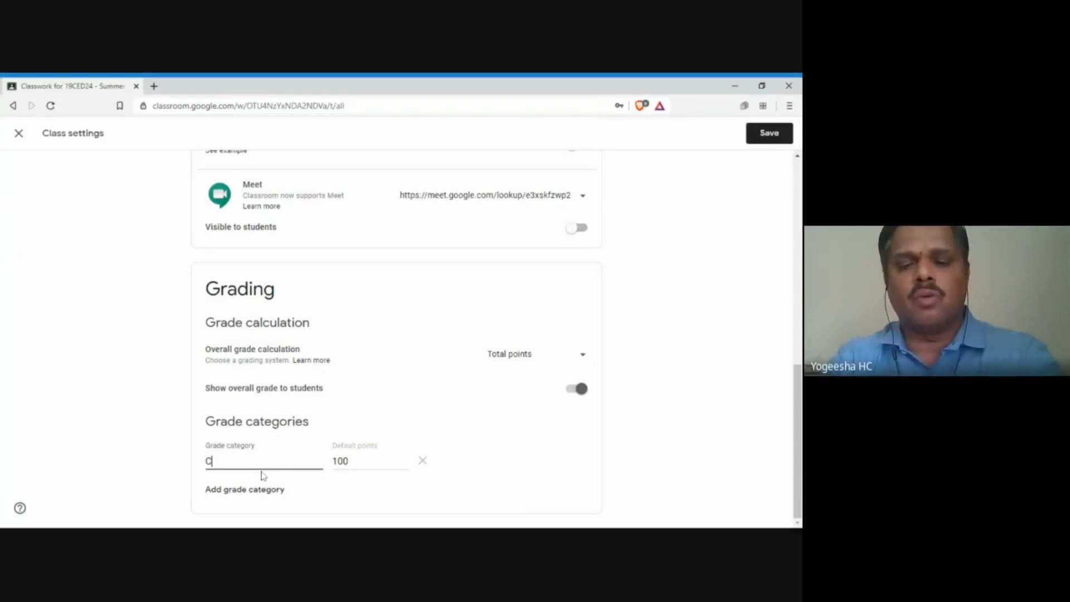
text(E1)
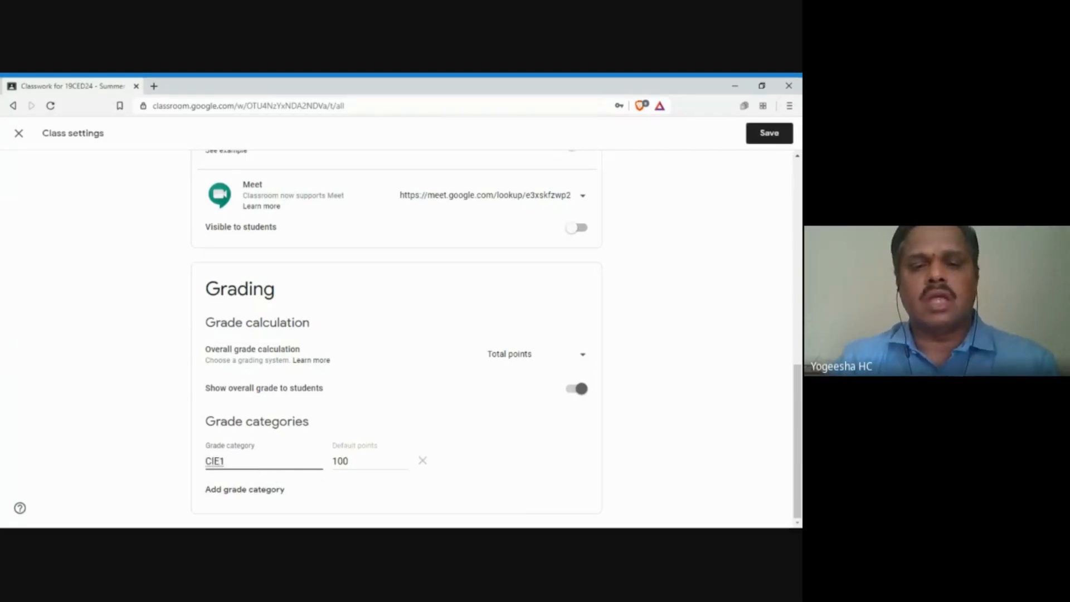
key(Tab)
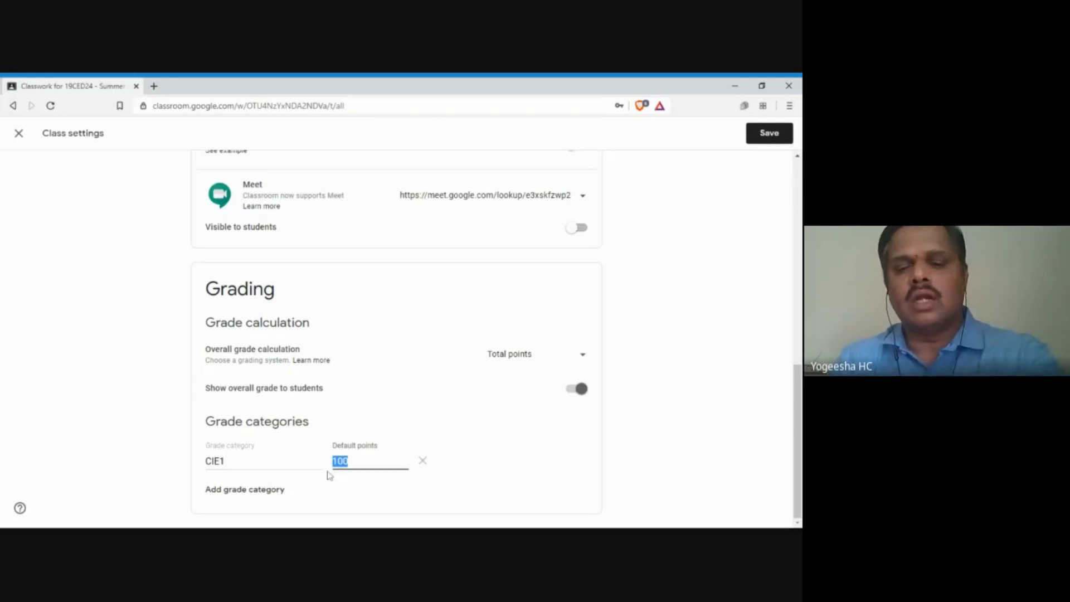
text(40)
click(262, 491)
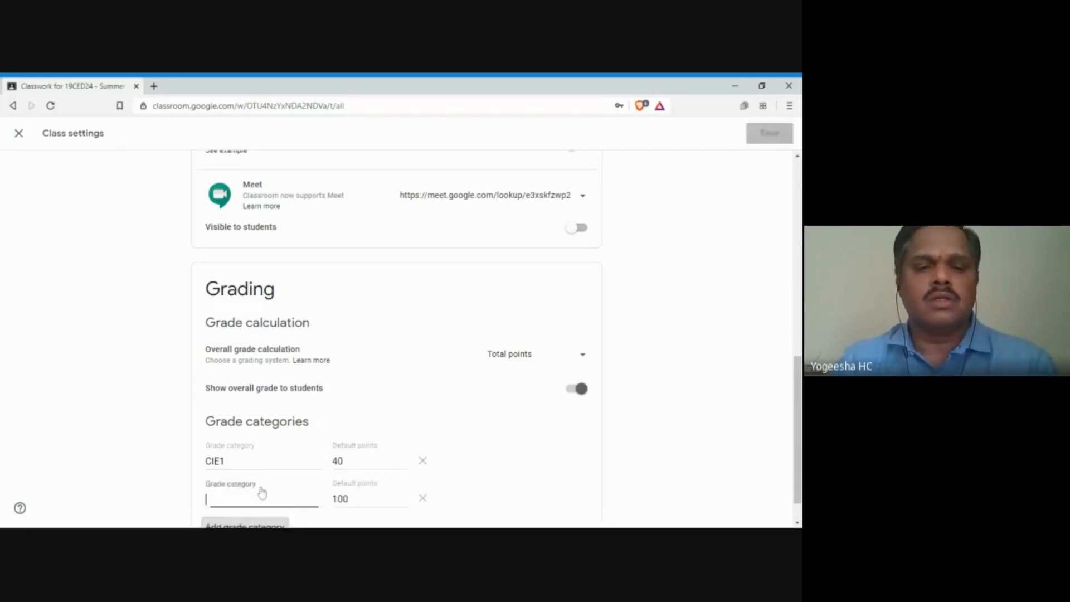
text(CIE2)
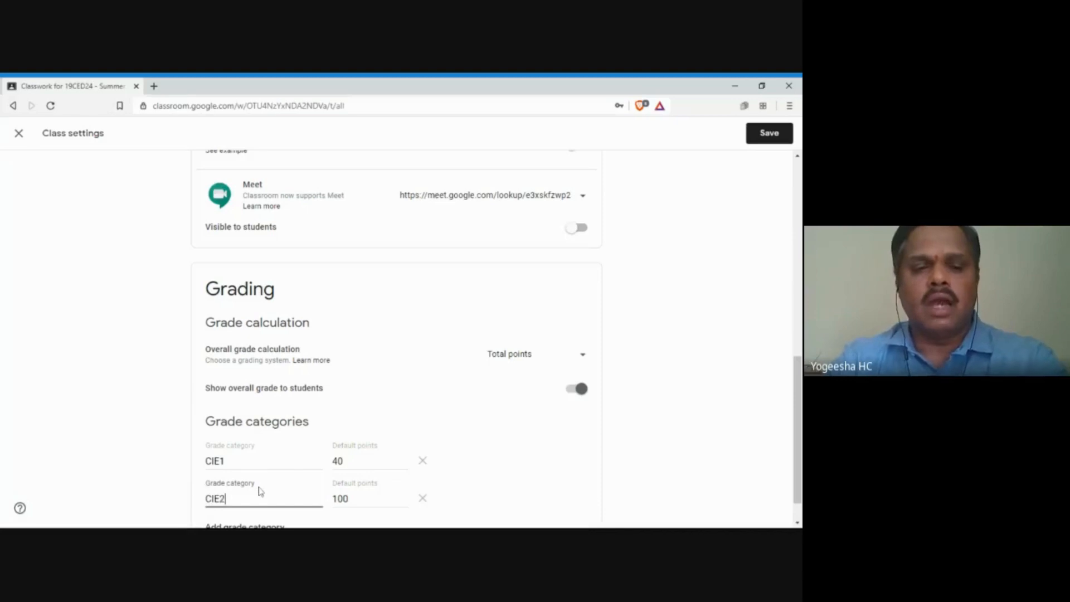
double_click(349, 499)
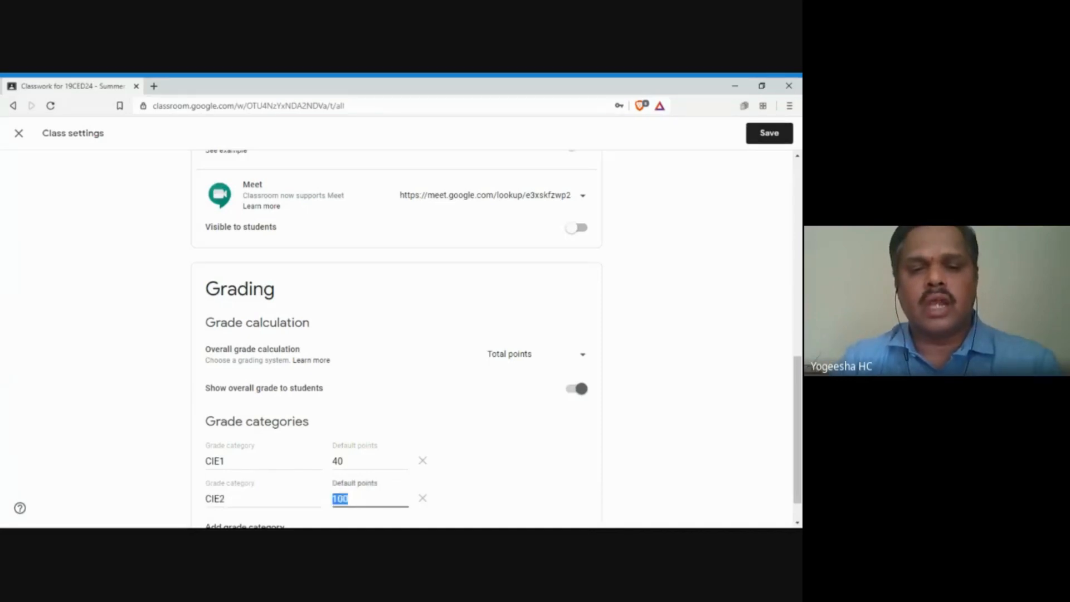
text(40)
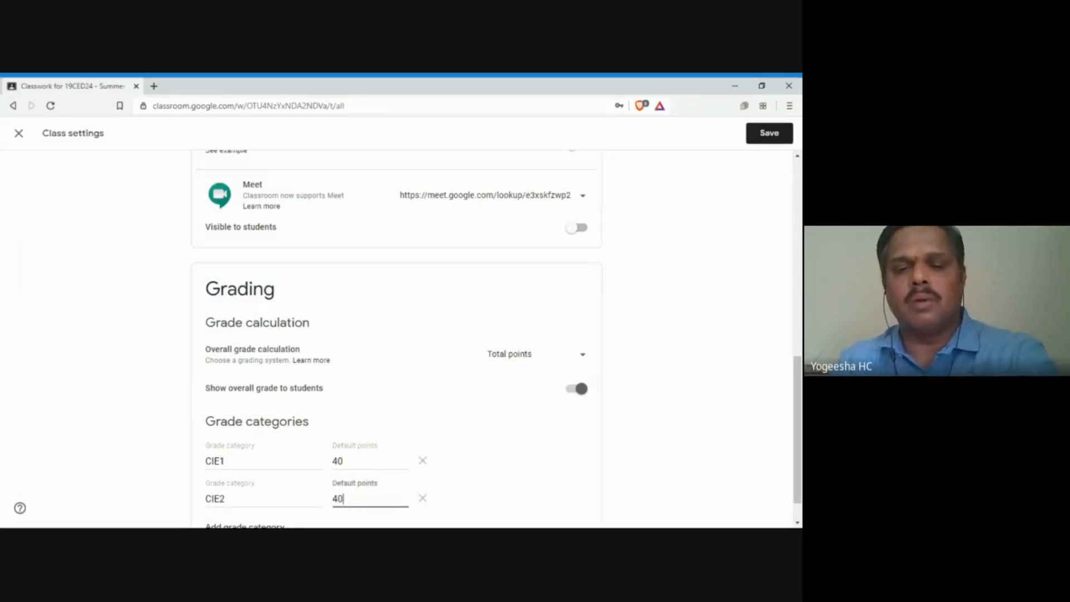
Step: Add grade categories ATT1 and ATT2, each worth 10 points
scroll(306, 458, down, 1)
click(241, 490)
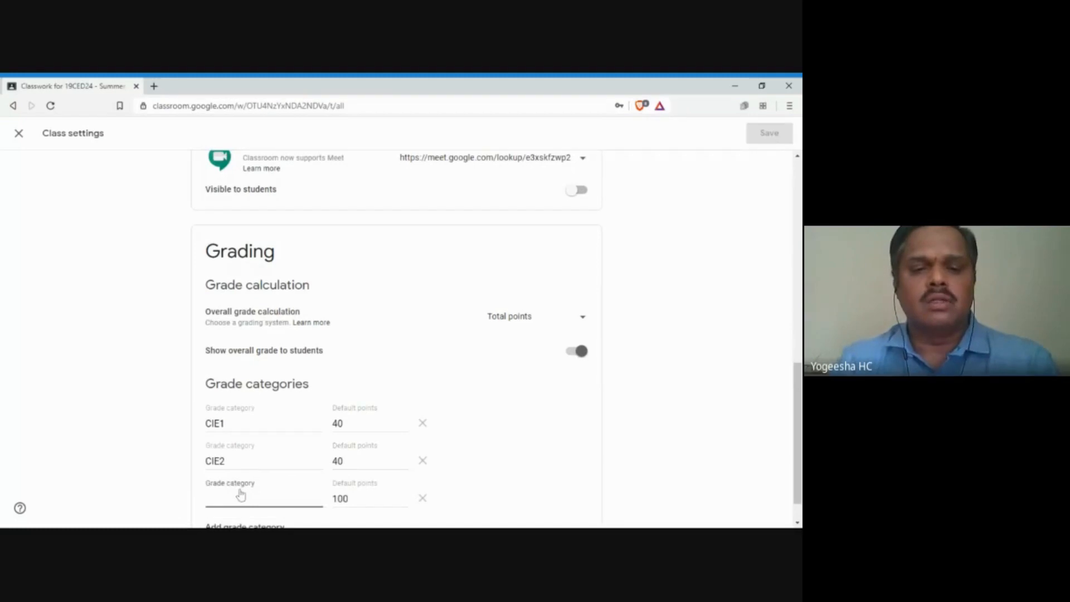
text(ATT)
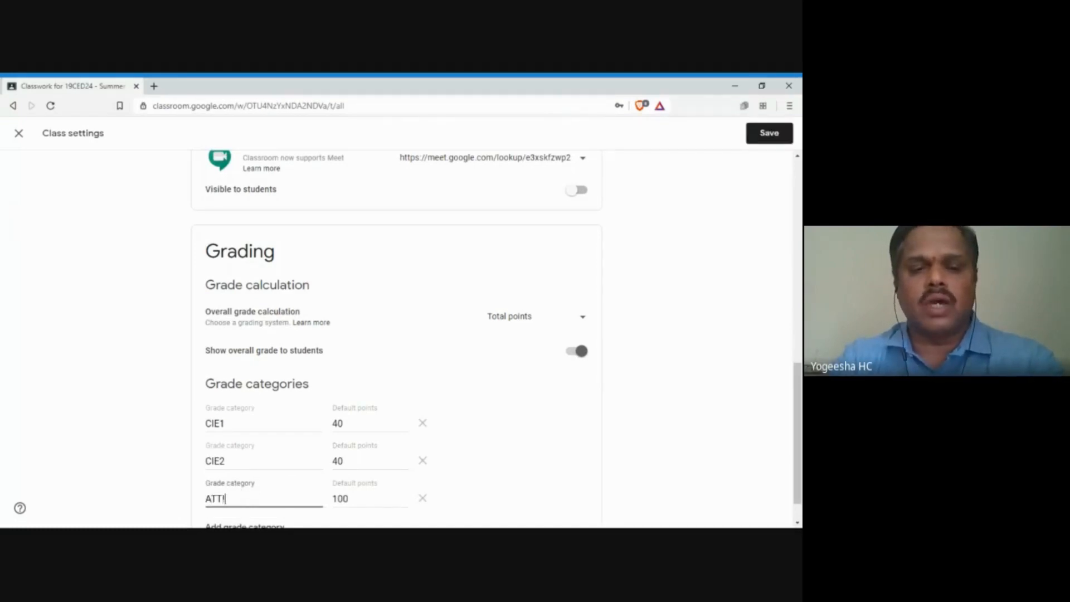
text(1)
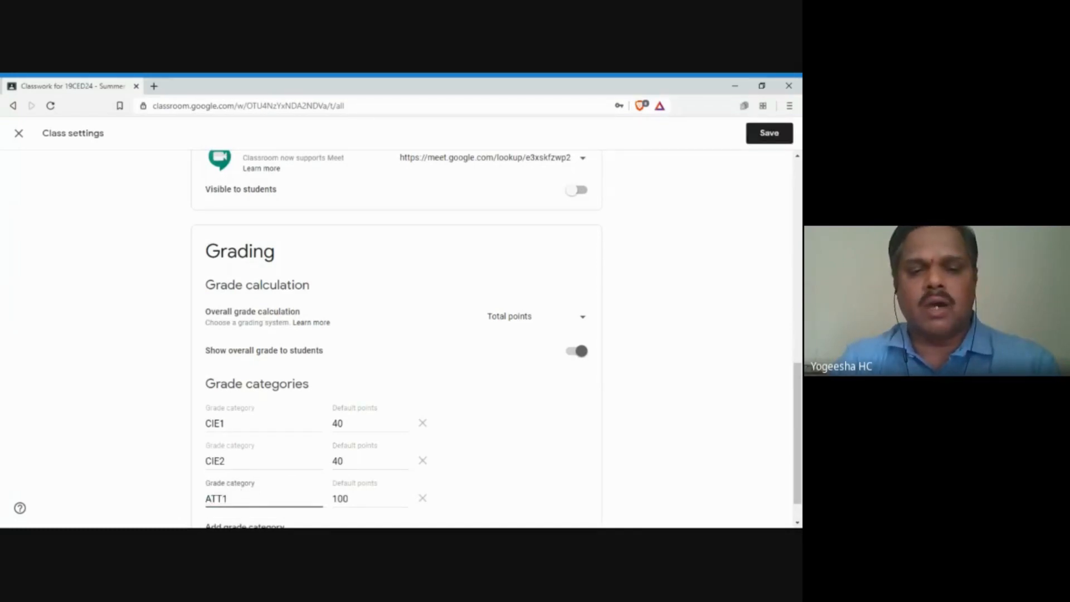
click(355, 499)
key(BackSpace)
scroll(289, 505, down, 1)
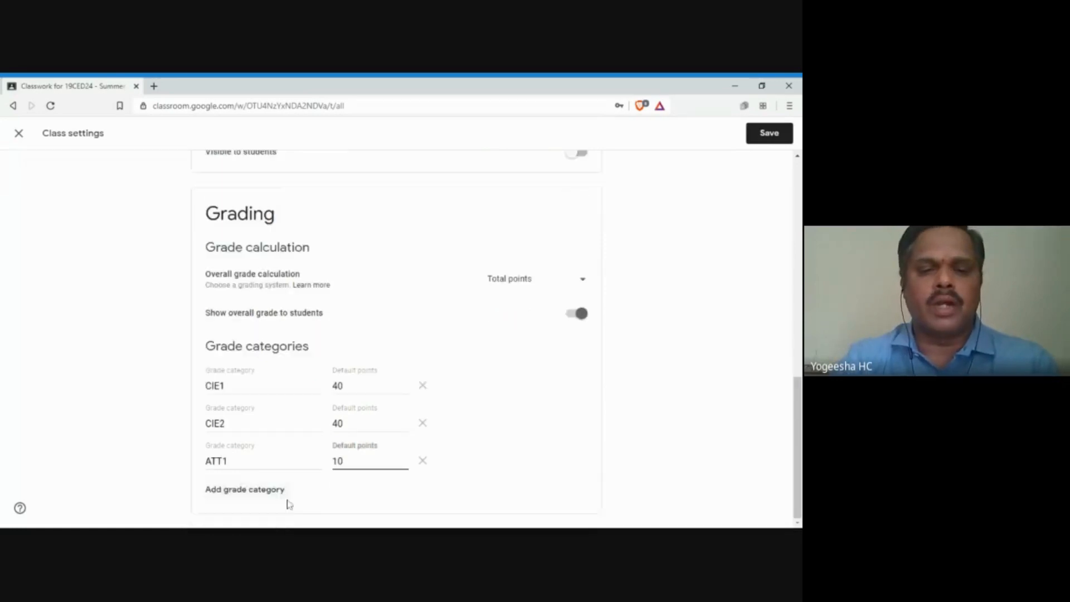
click(237, 494)
text(A)
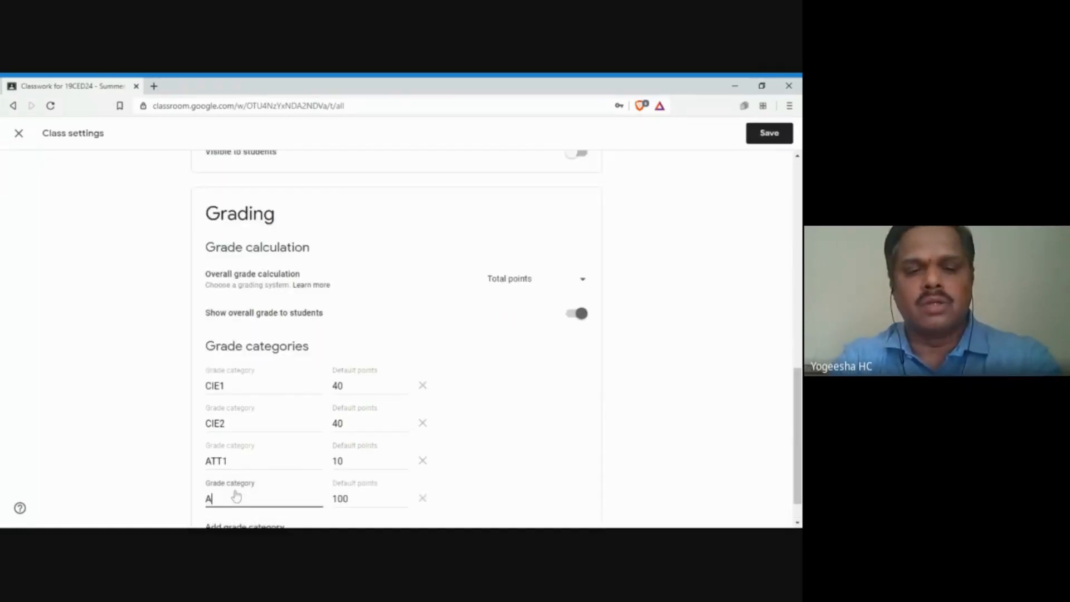
text(TT2)
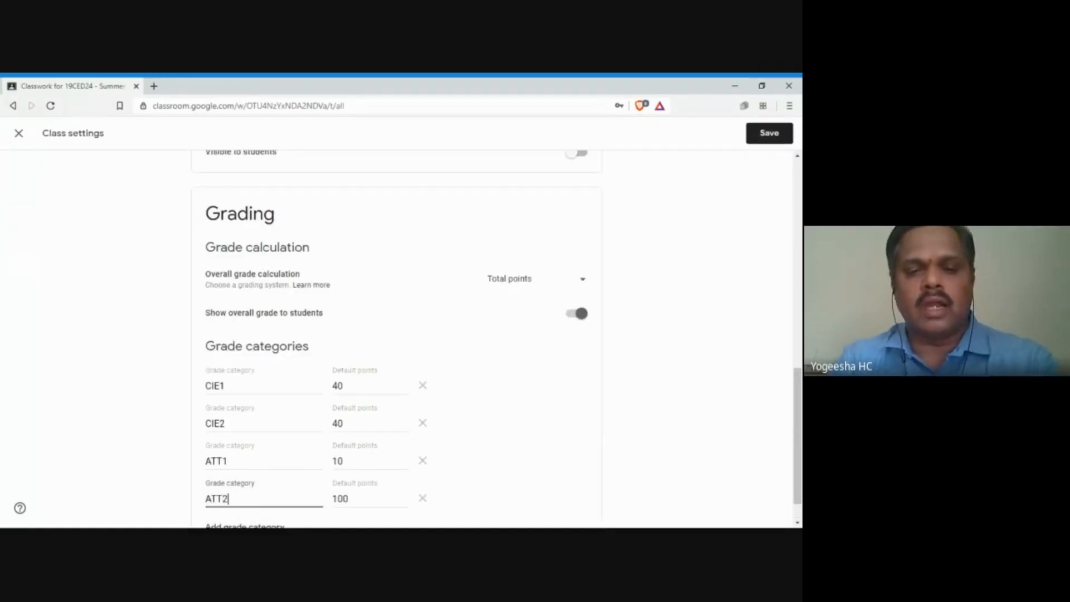
click(357, 500)
key(BackSpace)
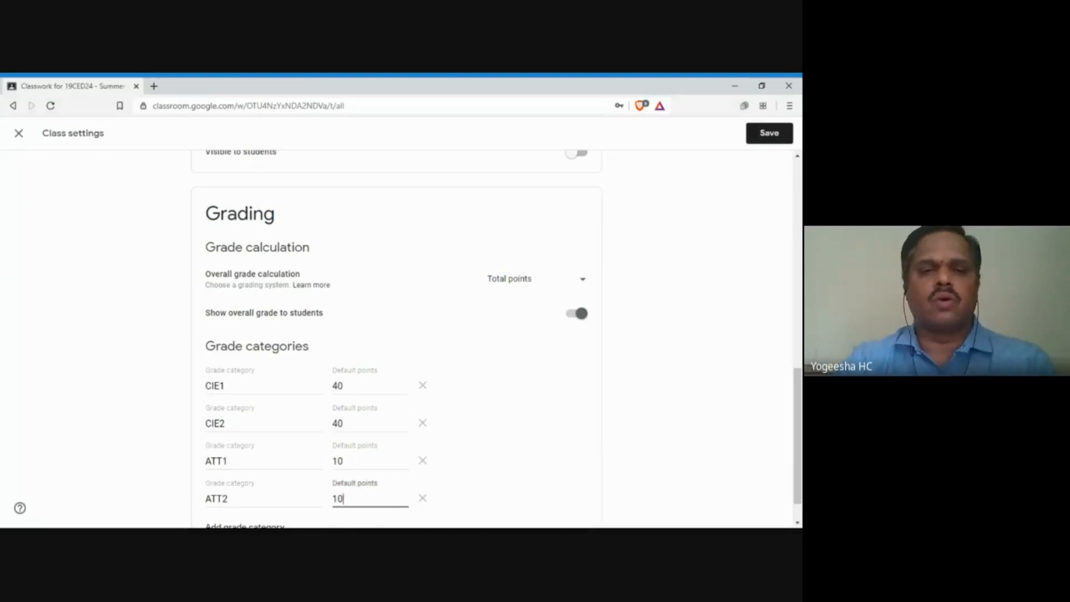
click(508, 439)
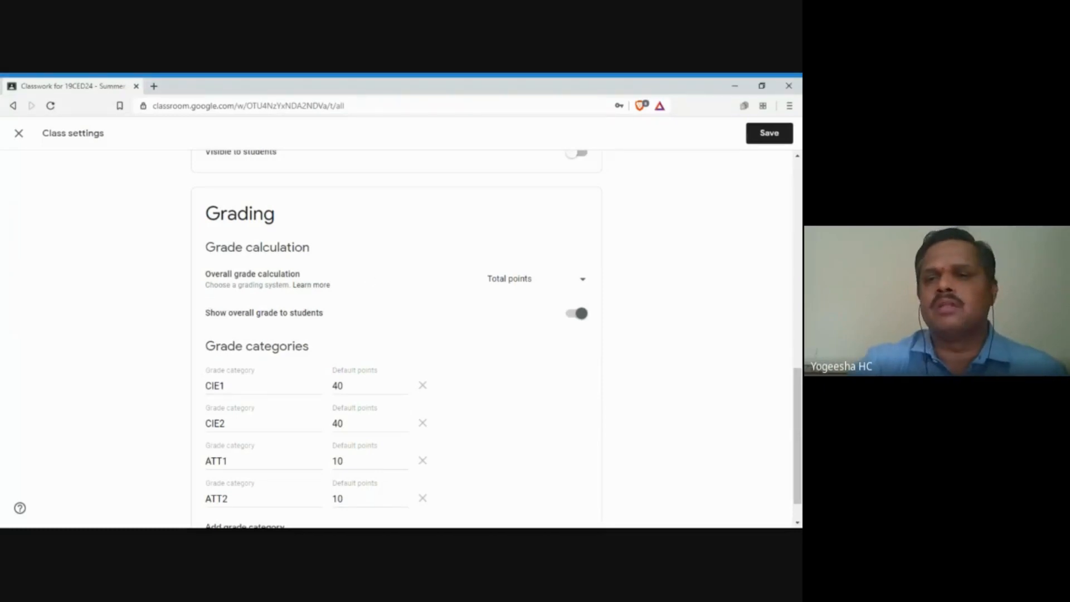
Step: Save the class grading settings and open the Classwork Create menu
click(768, 137)
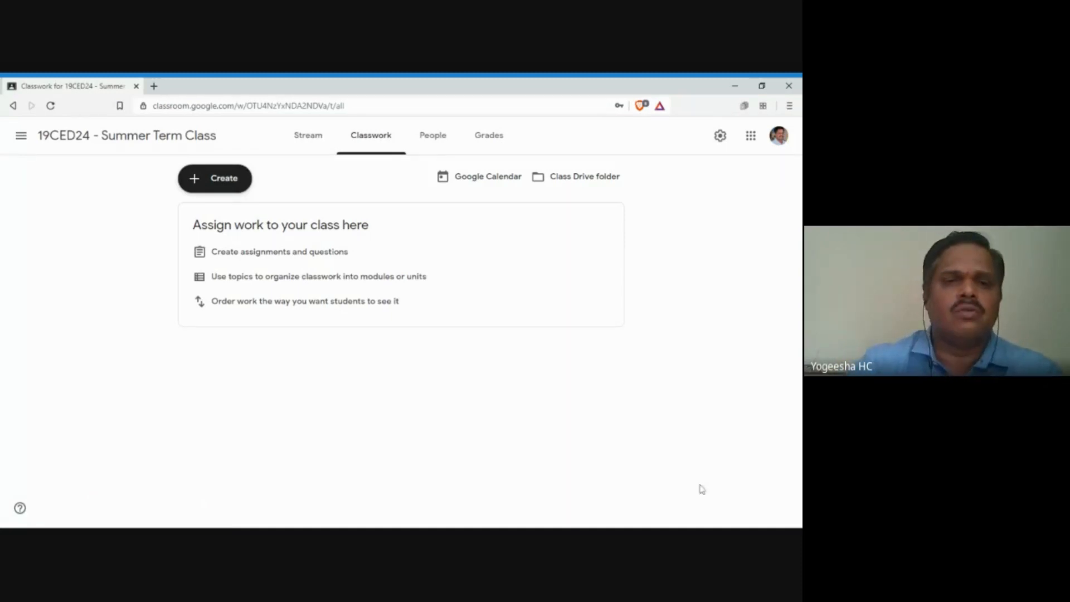
click(212, 182)
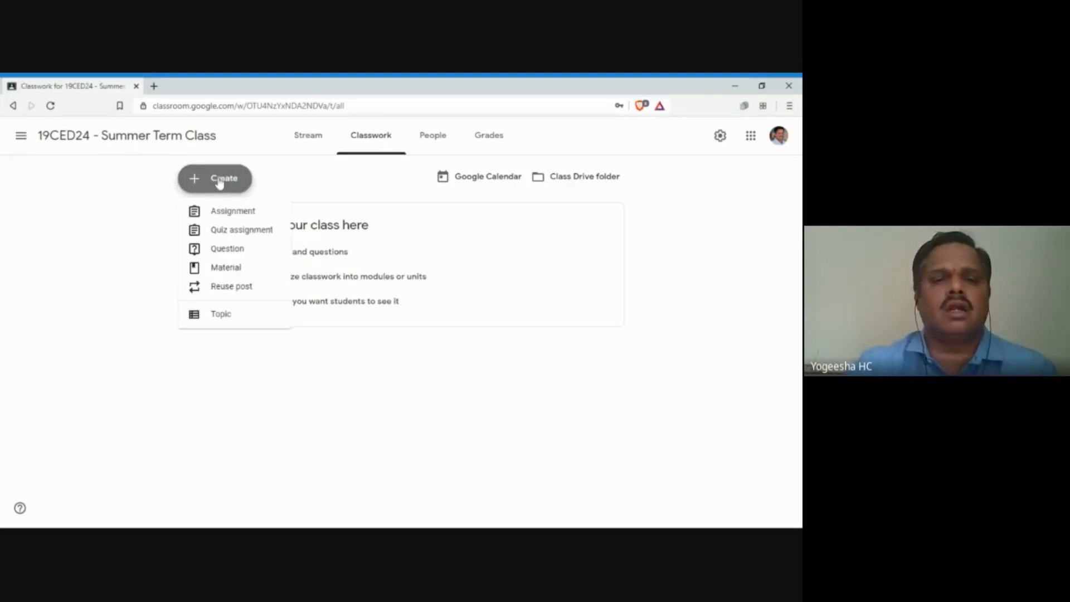
Step: Start a Material draft titled 'Module 1 Course Components' and bring up its Add attachment choices
click(240, 272)
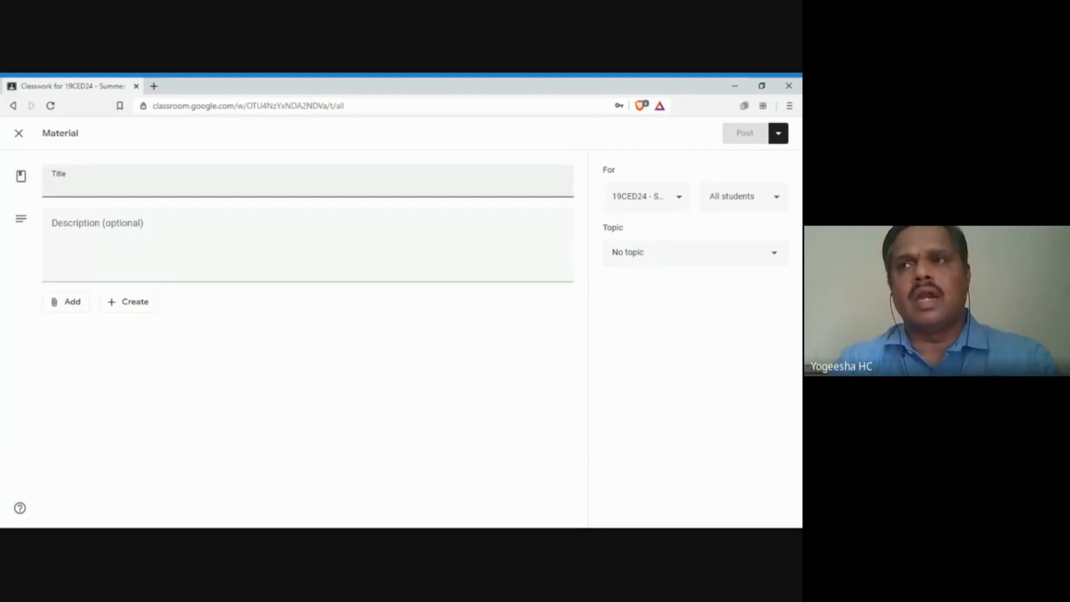
text(Mo)
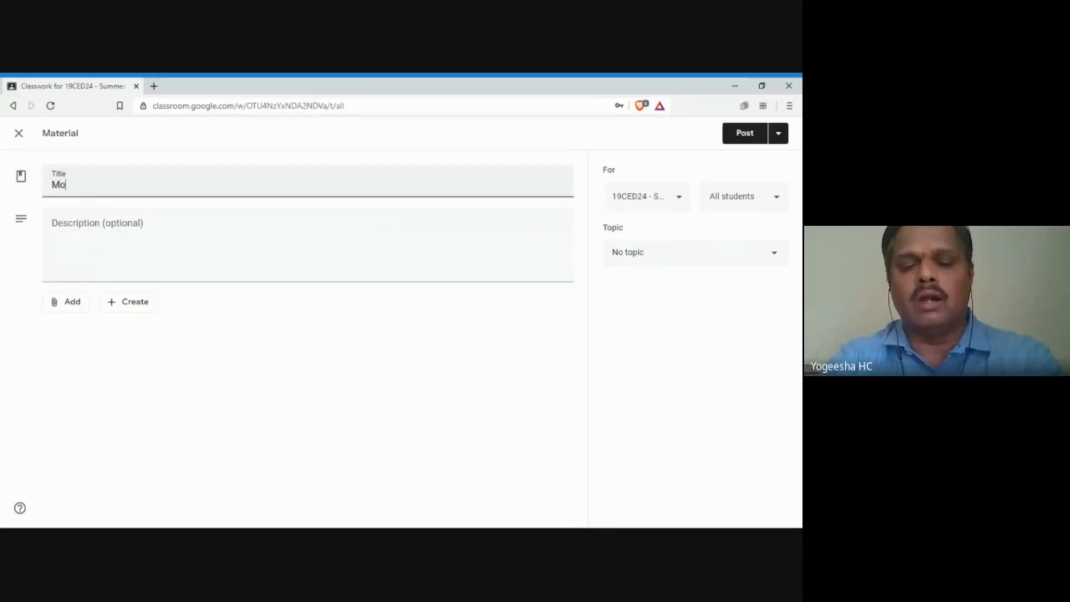
text(dule 1)
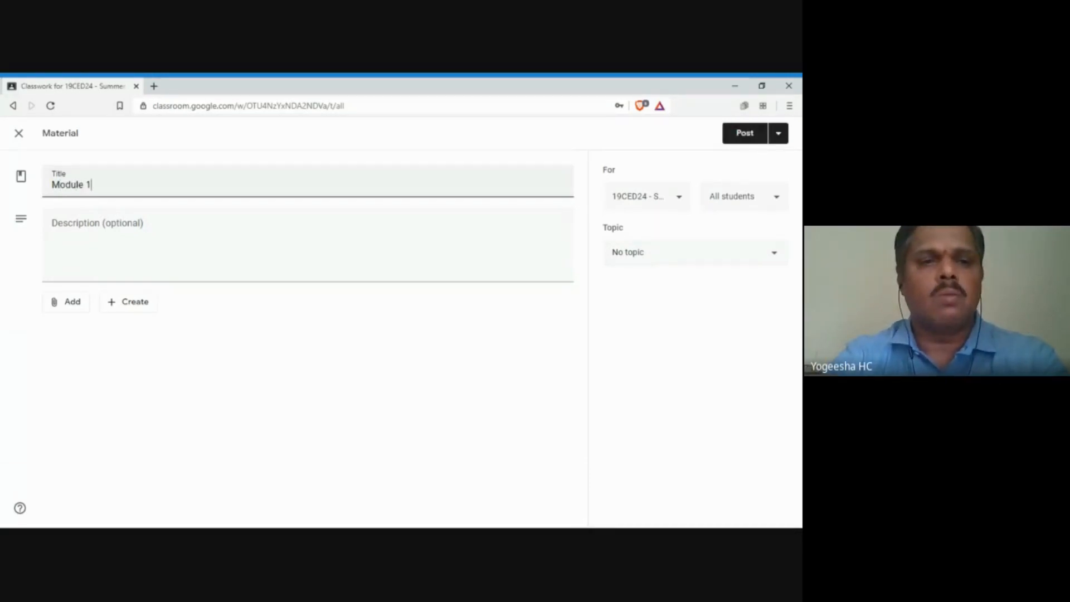
text( Course c)
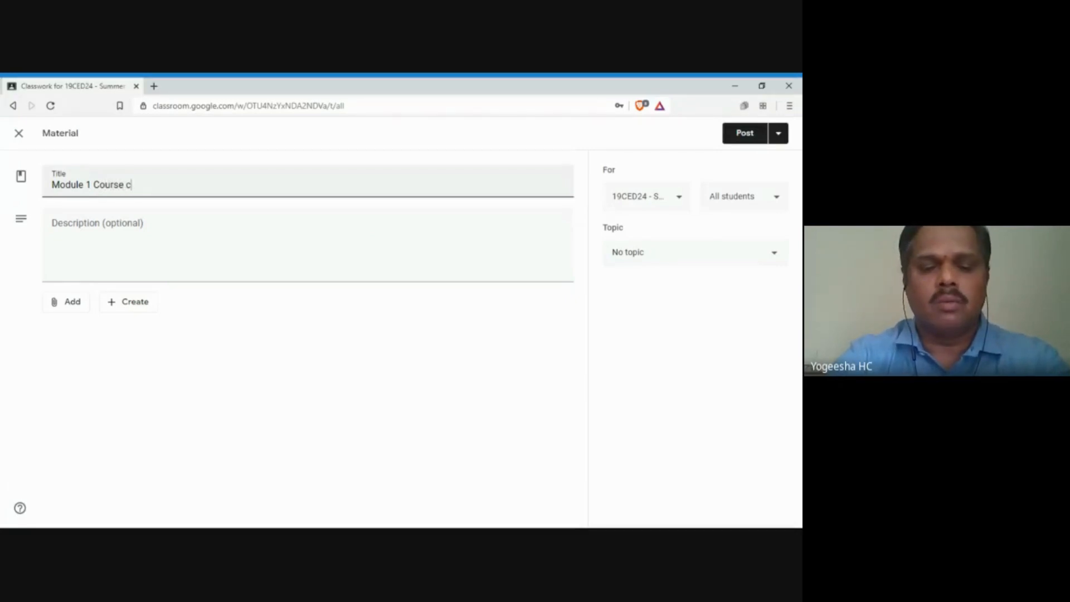
key(BackSpace)
text(Compo)
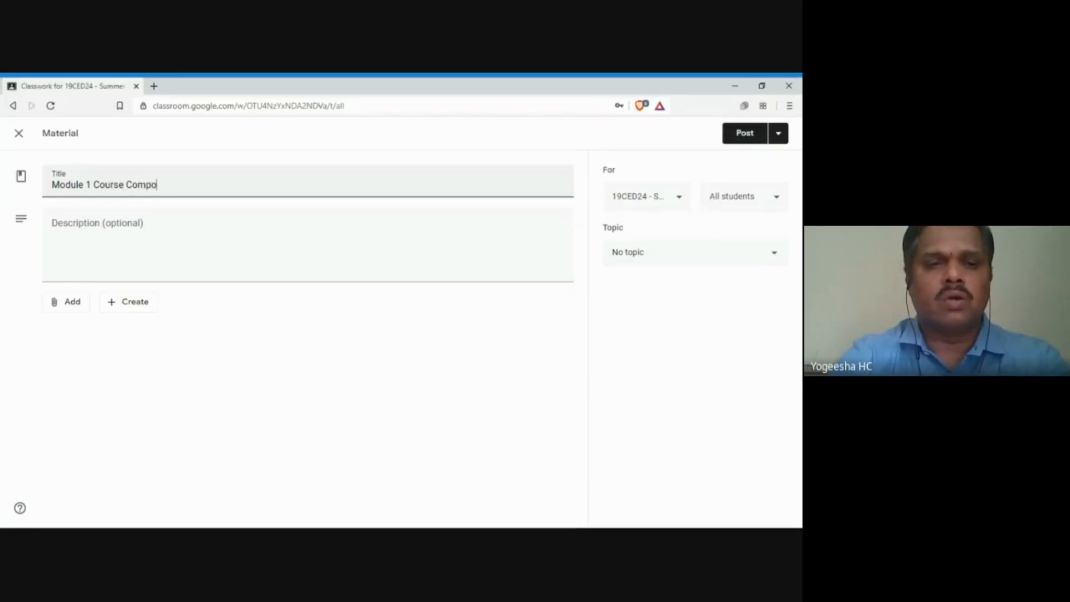
text(ne)
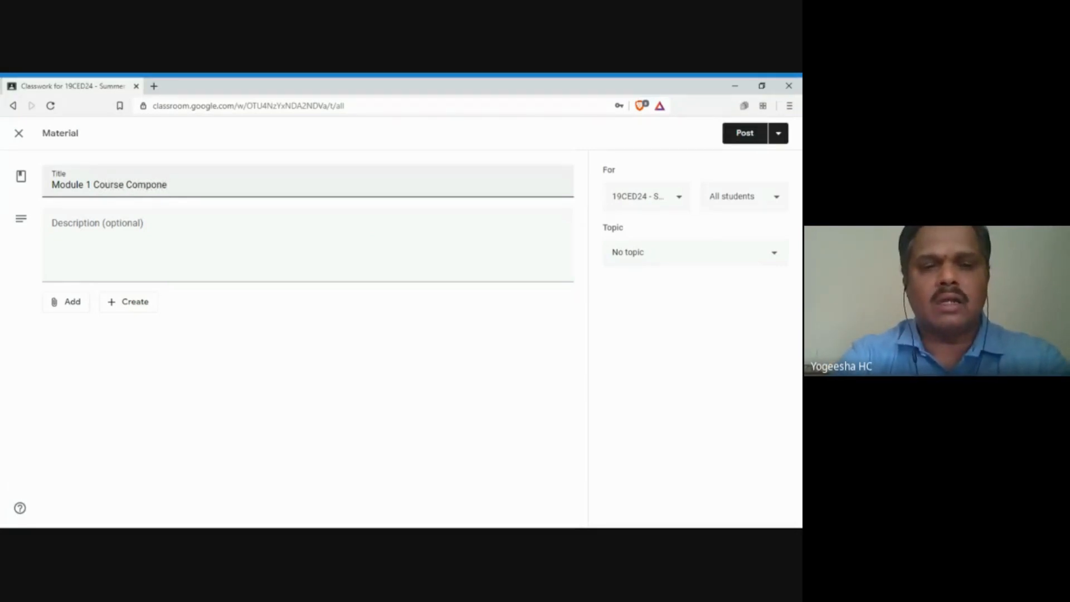
text(nts)
click(96, 221)
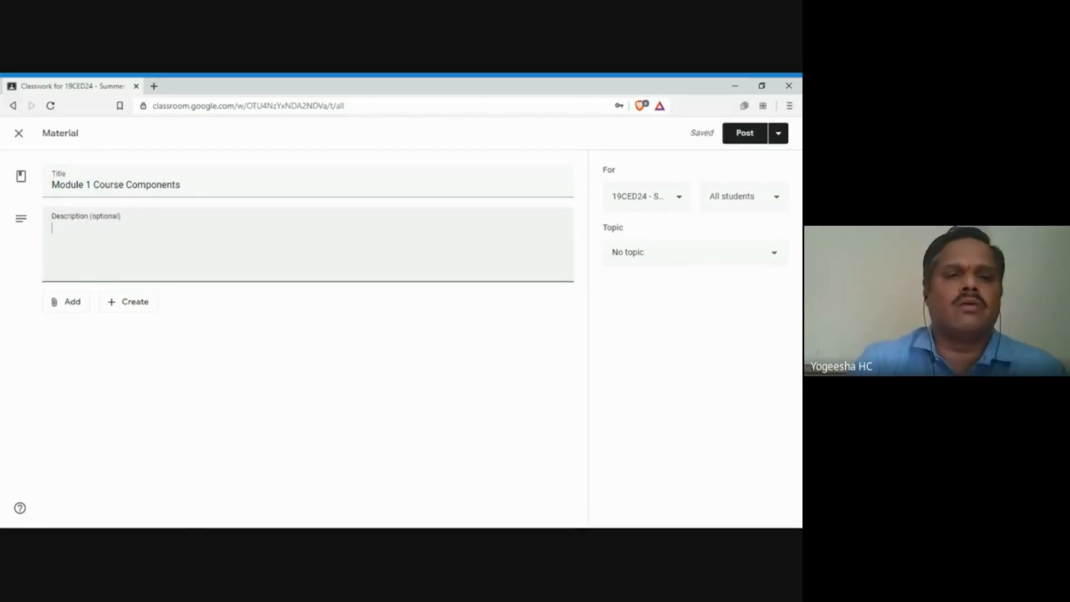
click(76, 312)
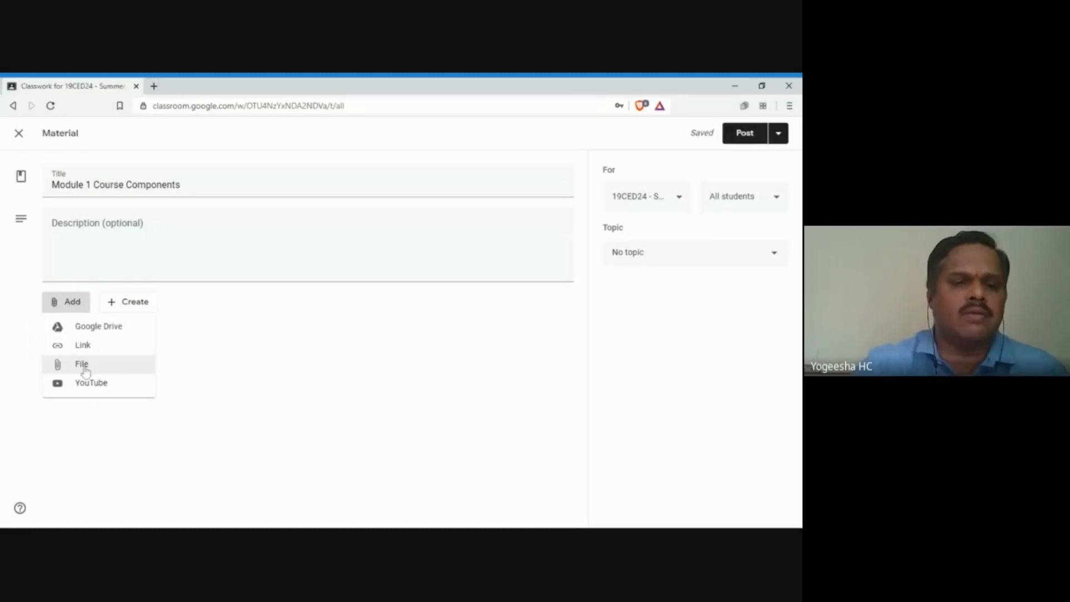
Step: Upload Projection of Planes - Q3.mp4 from the computer as a file attachment
click(80, 368)
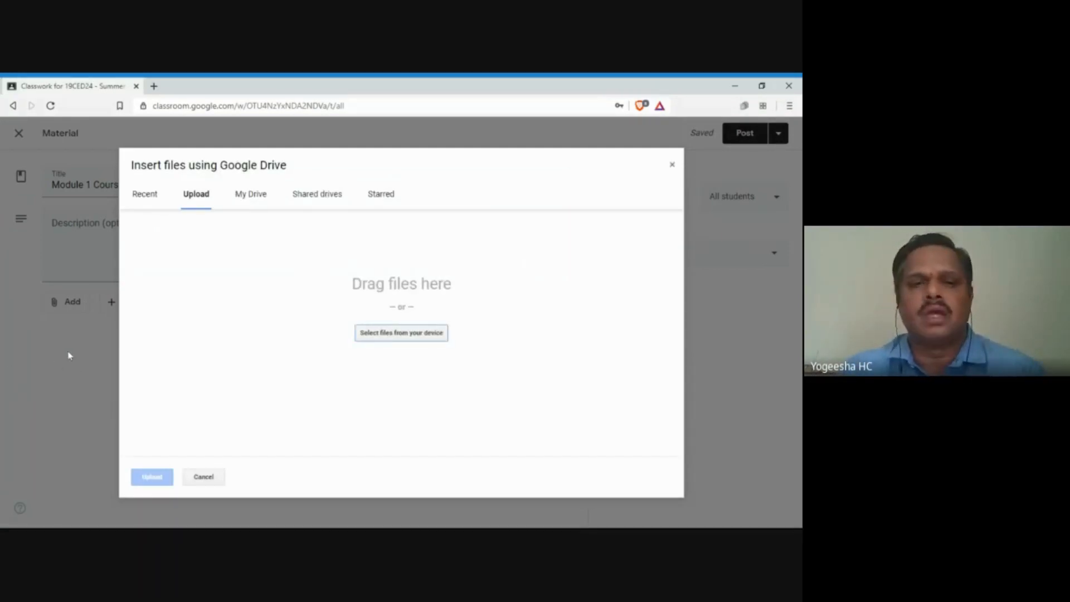
click(405, 340)
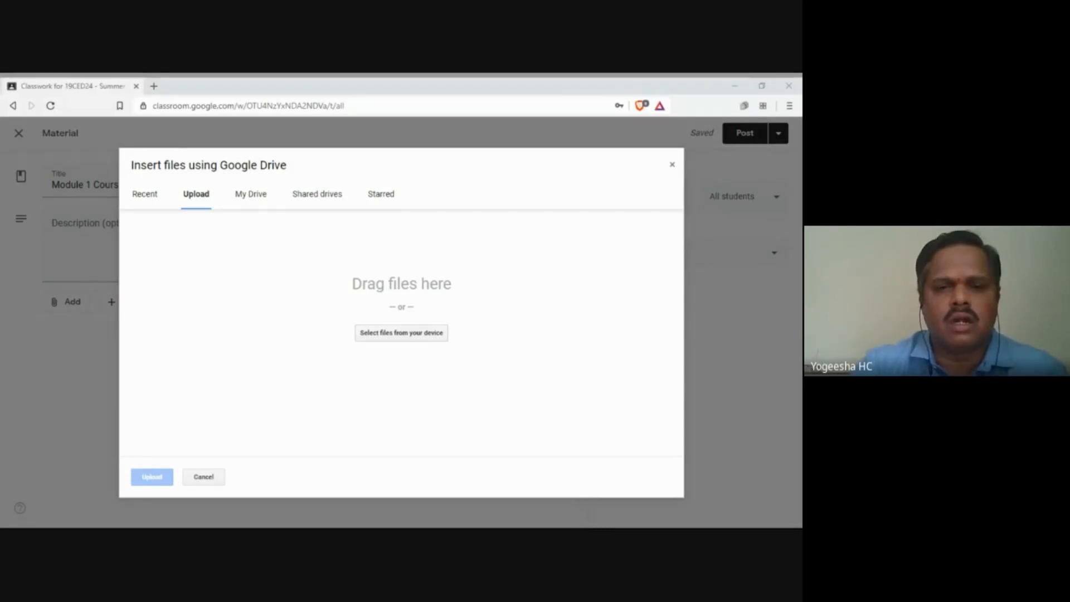
double_click(344, 254)
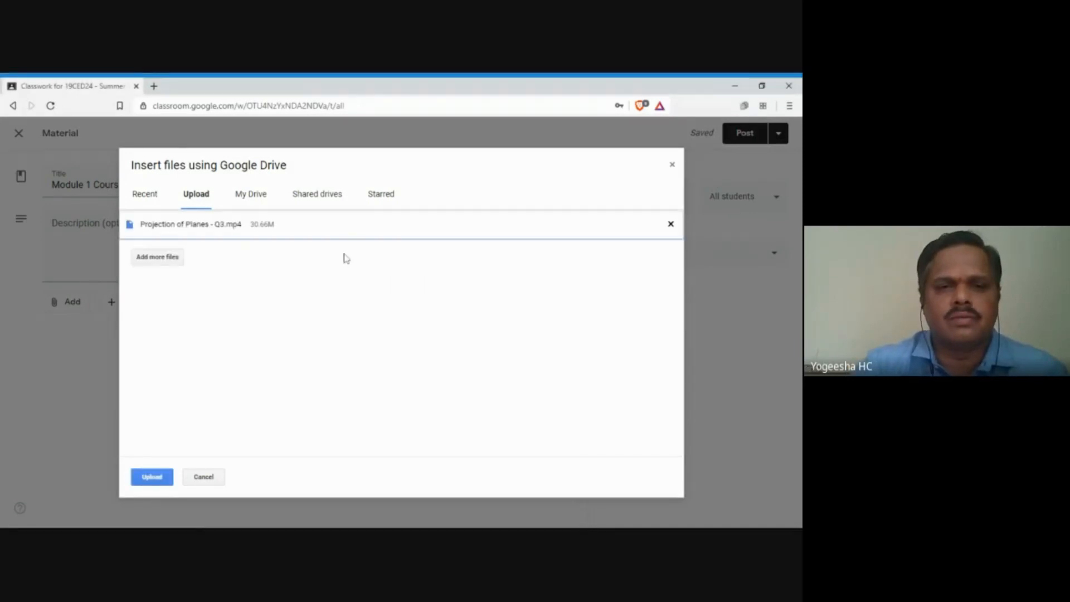
click(151, 477)
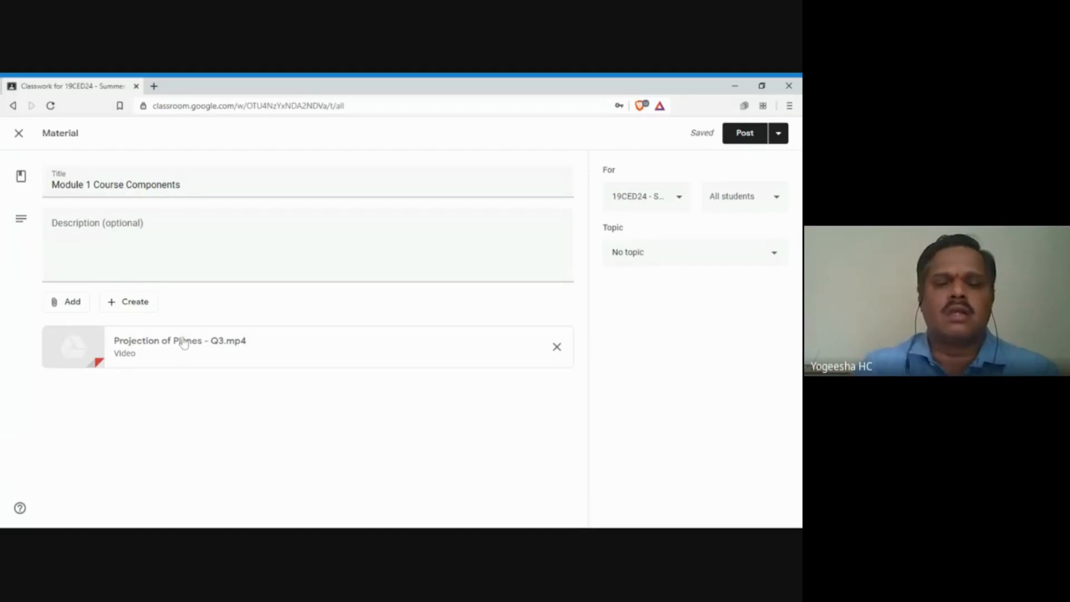
Step: Create a new Google Slides presentation attached to the material
click(67, 302)
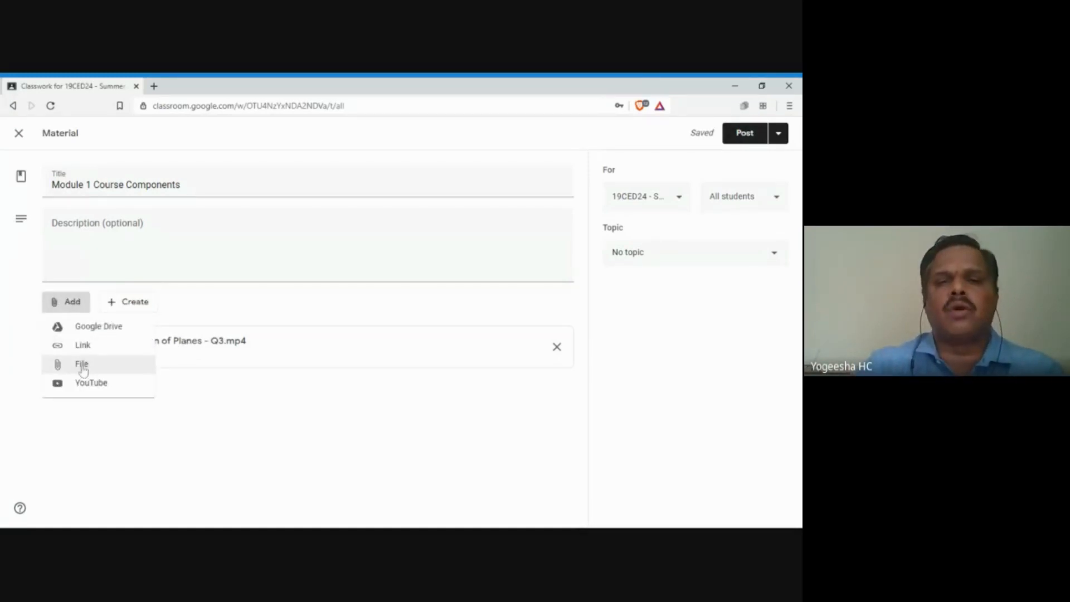
click(135, 308)
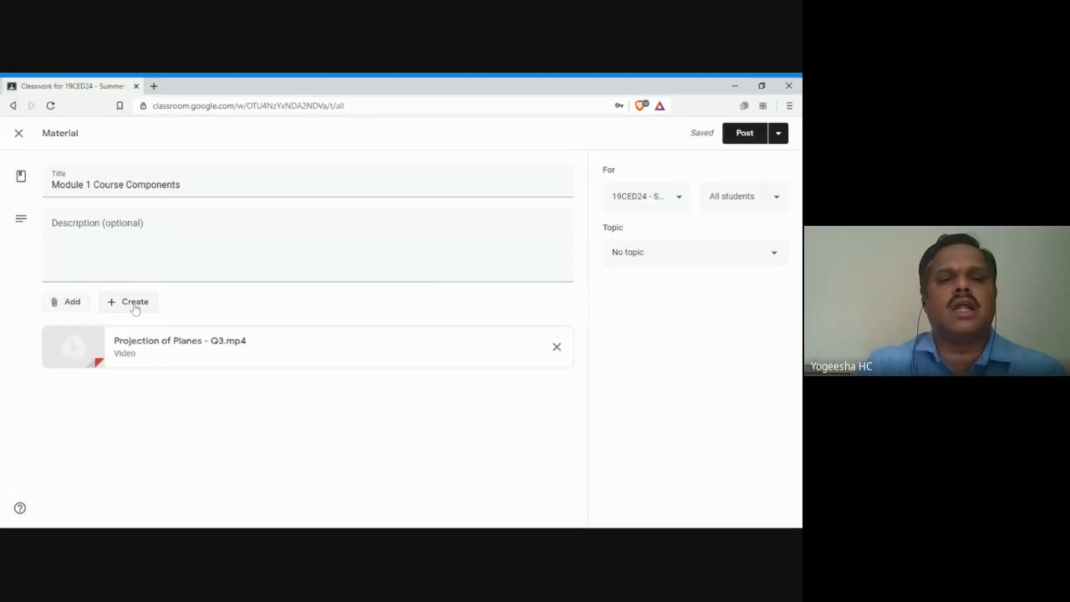
click(135, 308)
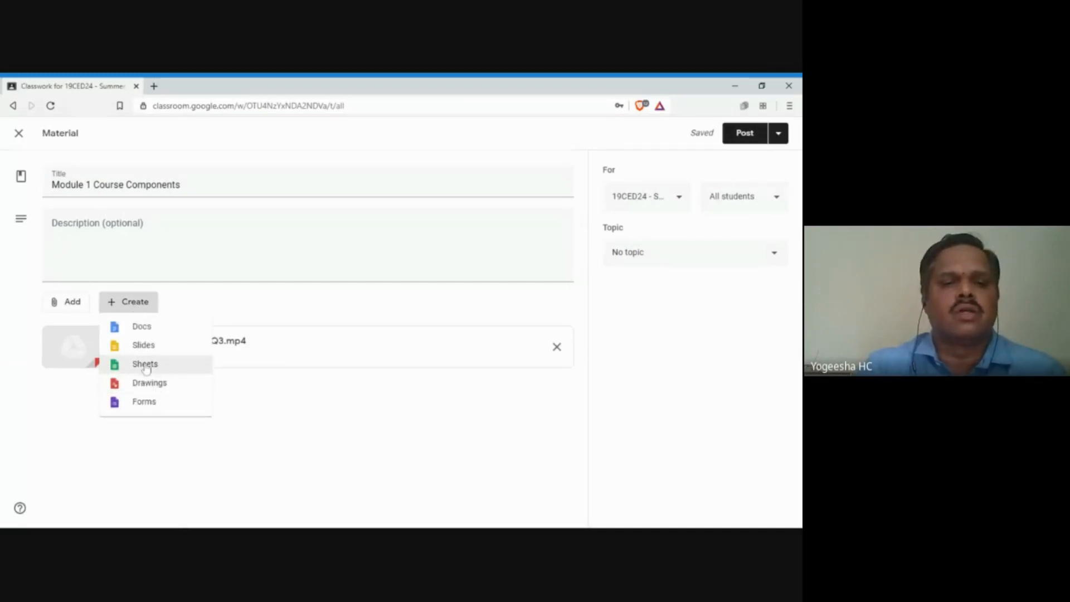
click(144, 346)
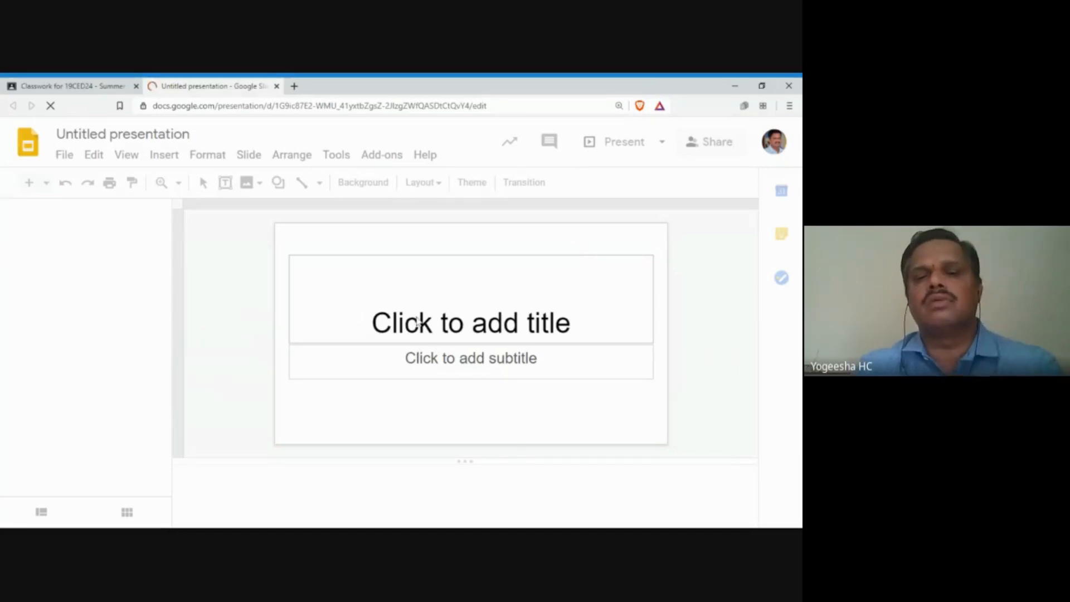
Step: Enter CAED PPT as the title slide's title
click(457, 328)
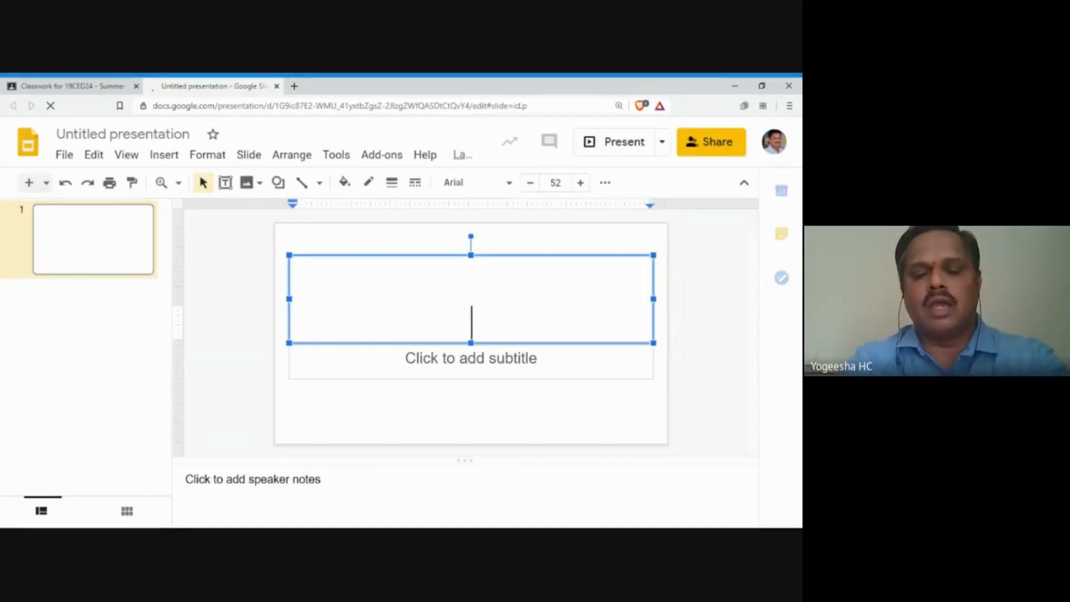
text(Comput)
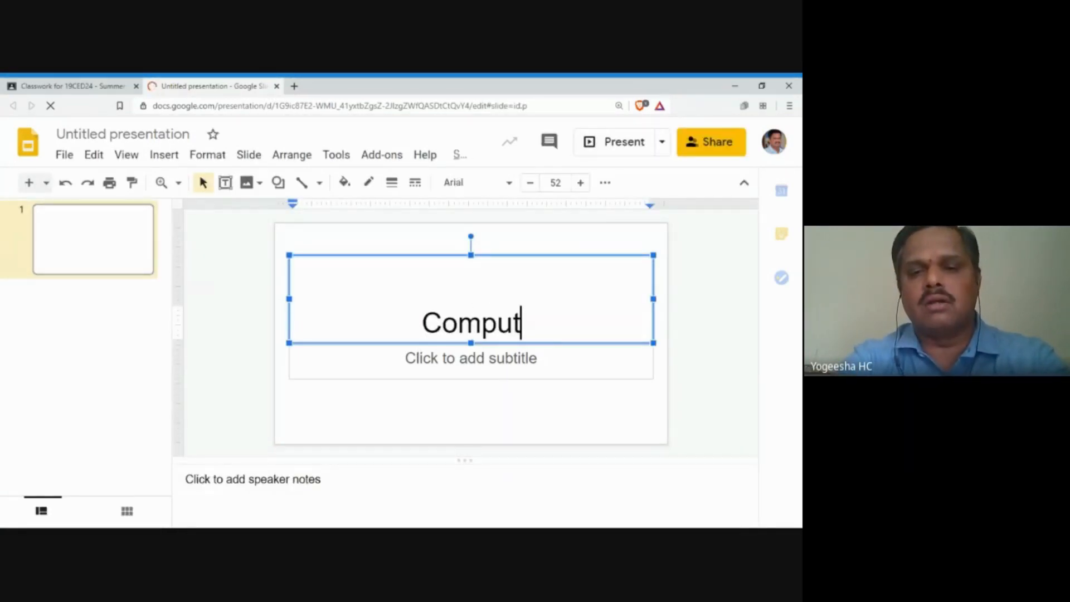
key(BackSpace)
key(BackSpace)
key(BackSpace)
key(BackSpace)
key(BackSpace)
key(BackSpace)
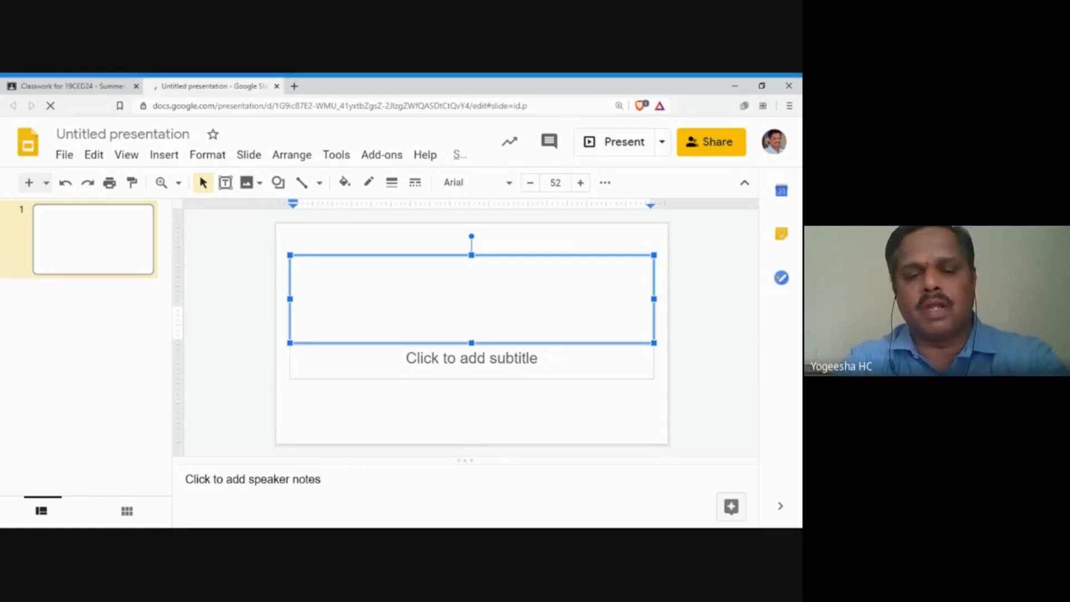
text(CAEE)
key(BackSpace)
text(d)
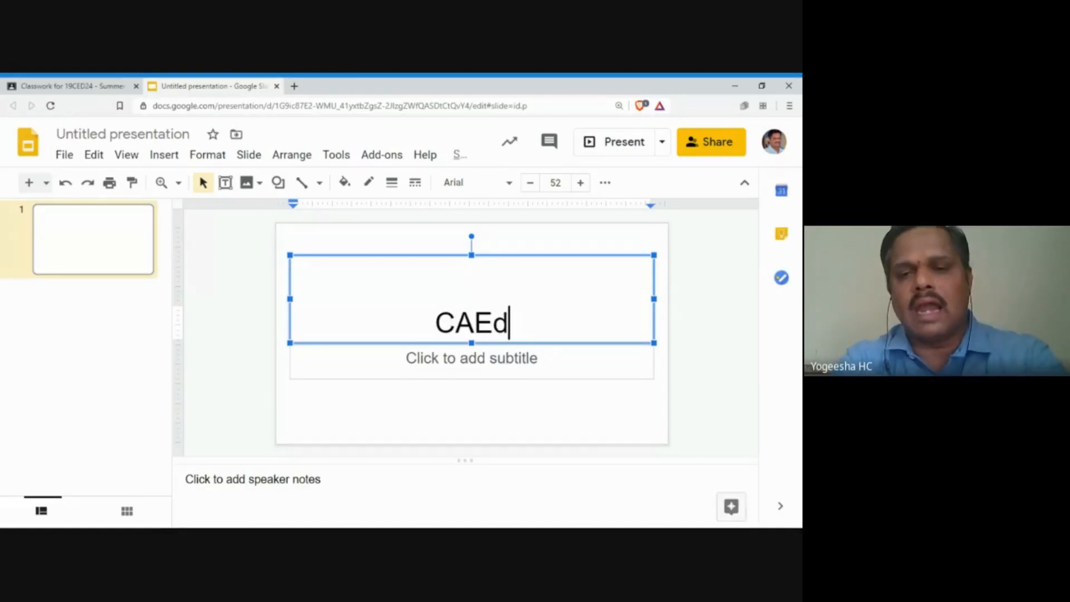
key(BackSpace)
key(BackSpace)
text(D )
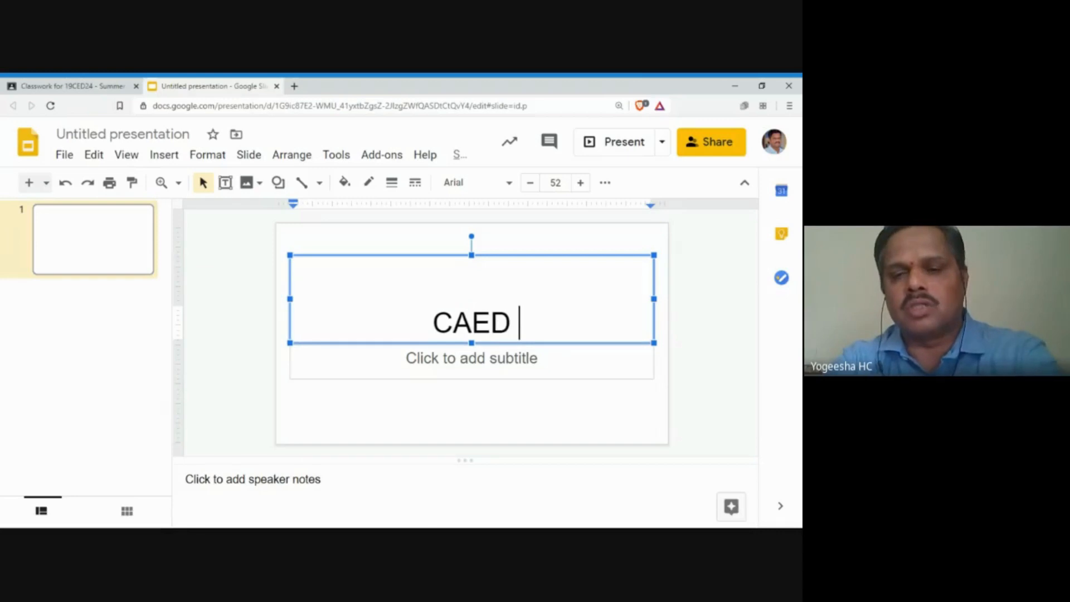
text(PPT)
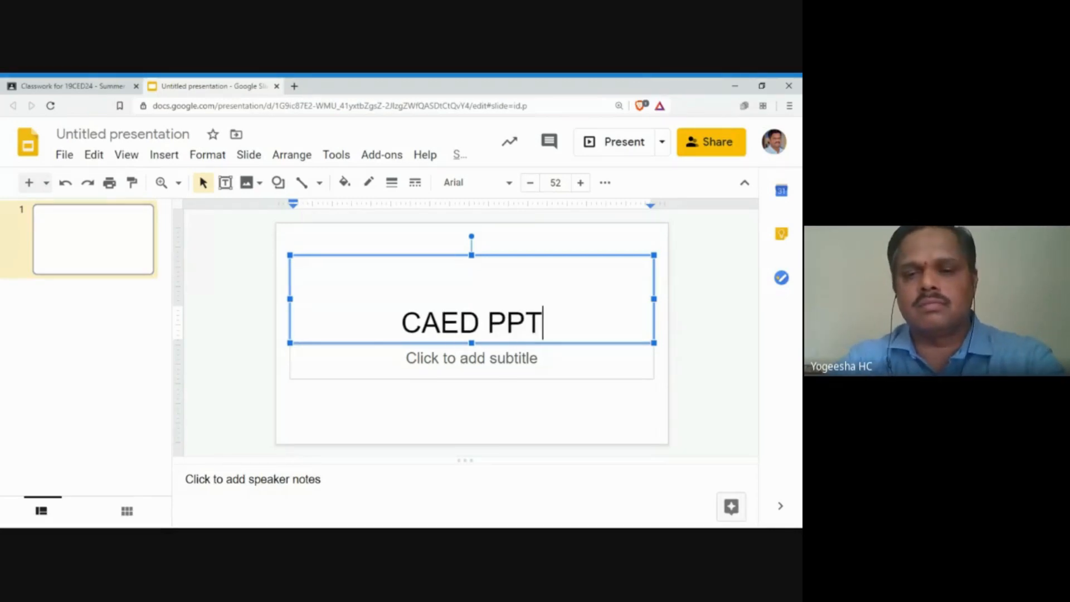
Step: Enter Planes as the title slide's subtitle
click(471, 359)
text(Plne)
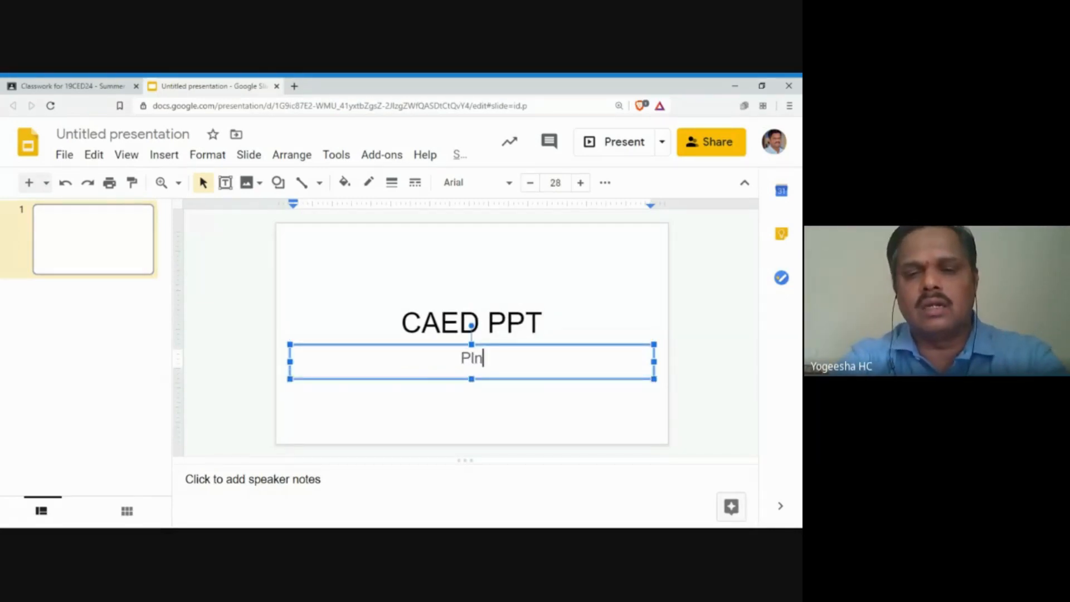
key(BackSpace)
key(BackSpace)
text(abes)
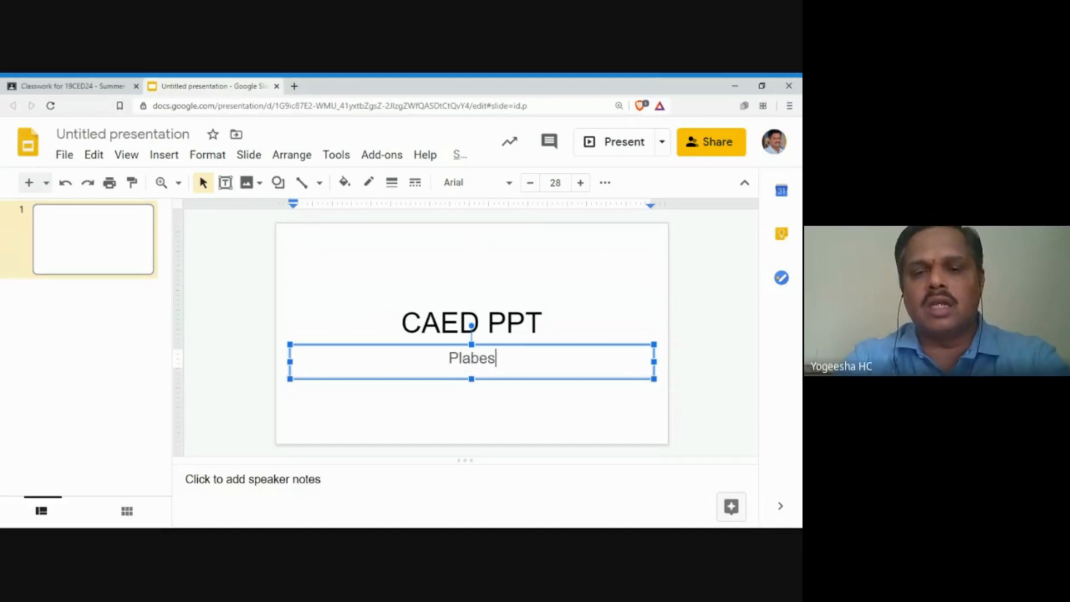
key(BackSpace)
key(BackSpace)
key(BackSpace)
text(nes)
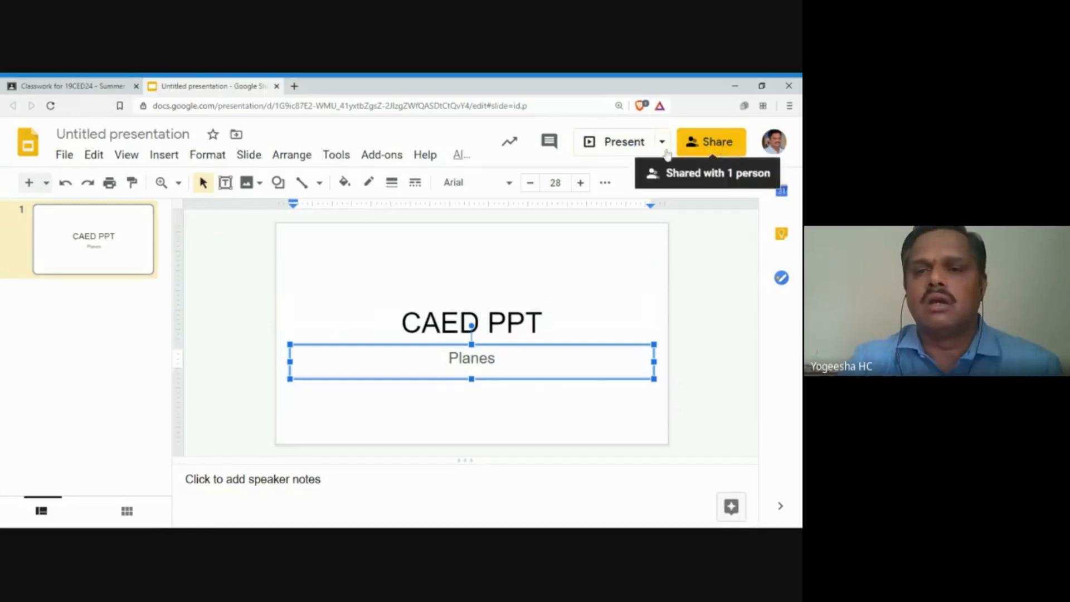
Step: Save the presentation name as CAED PPT, then abandon the failed share invitation
click(696, 146)
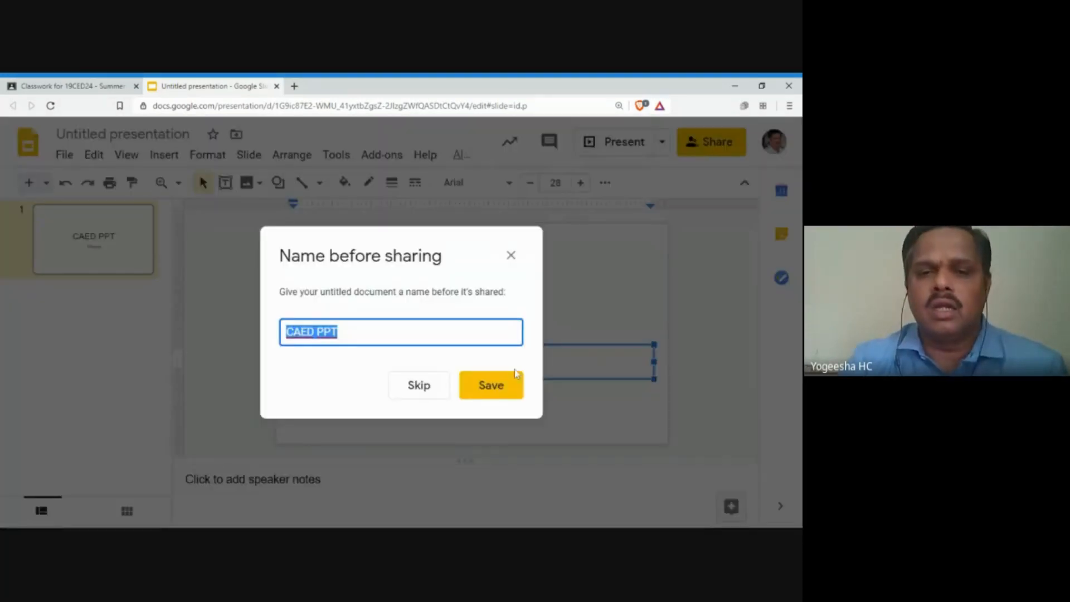
click(493, 380)
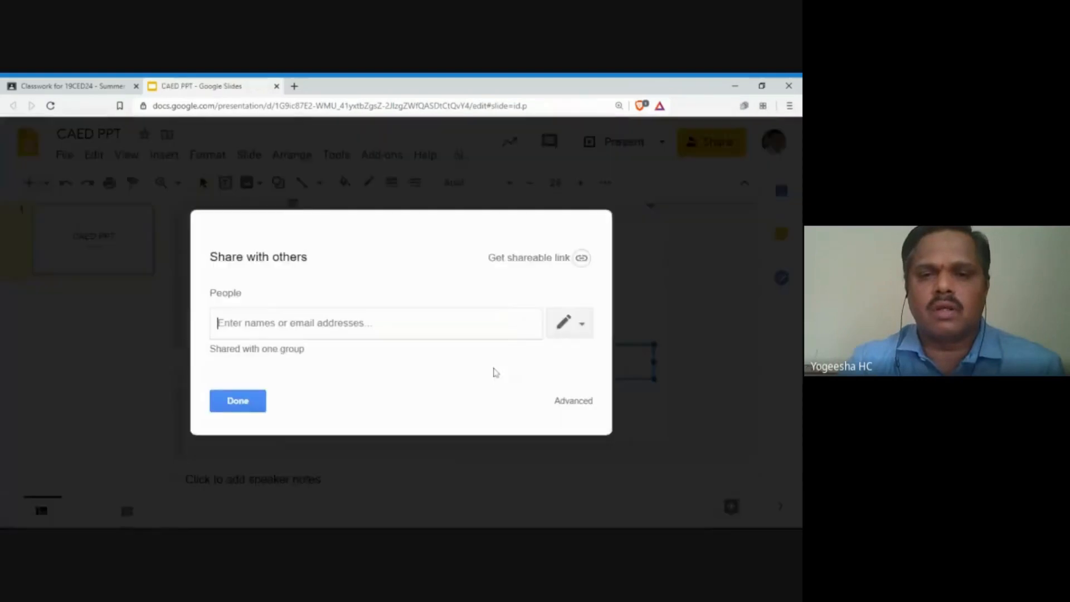
text(ppt)
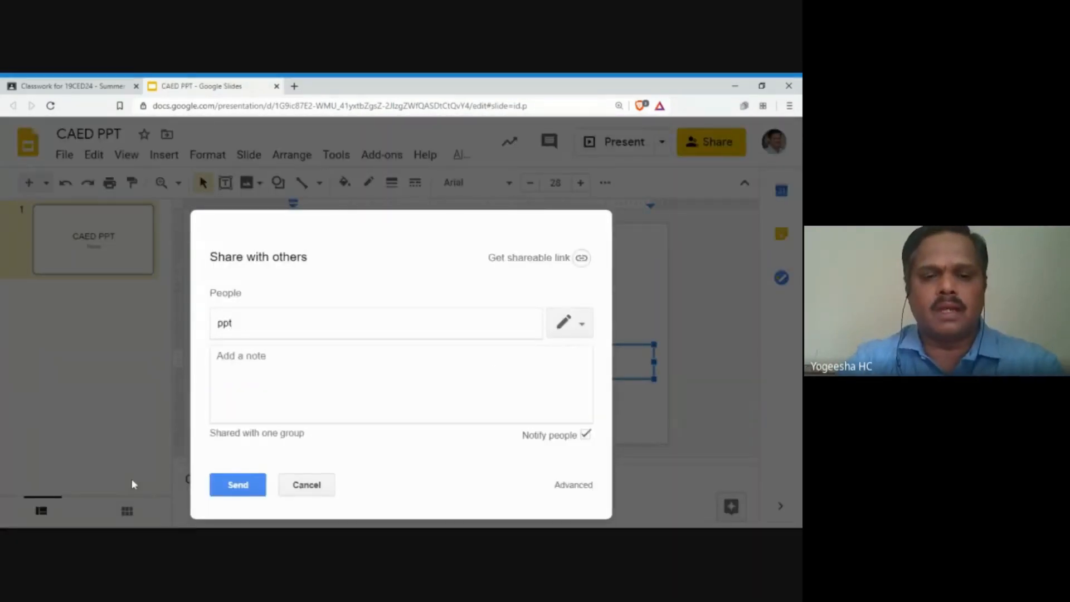
click(233, 486)
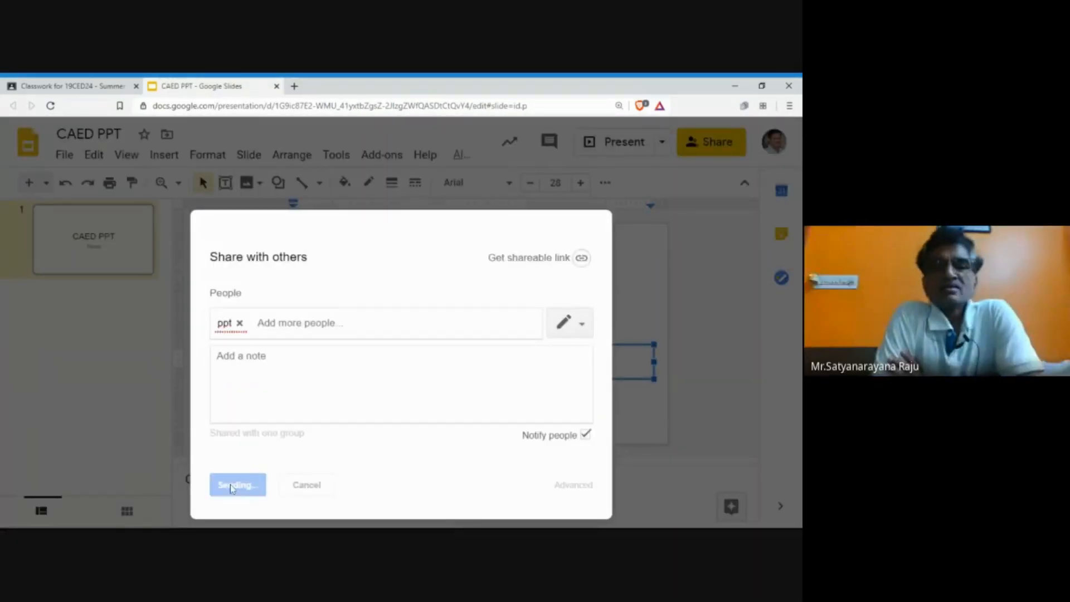
click(244, 355)
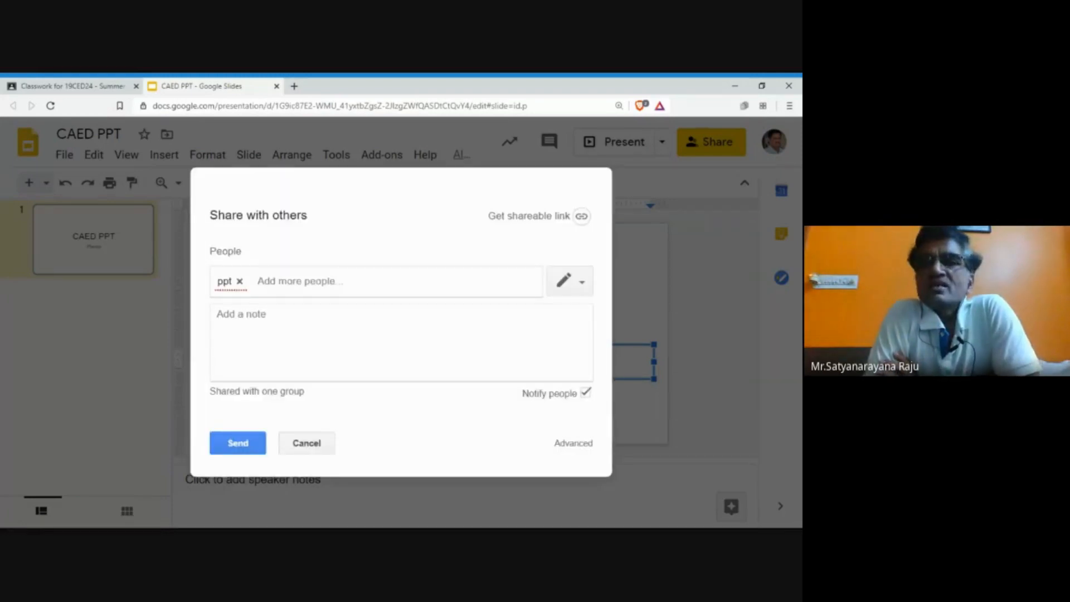
click(324, 451)
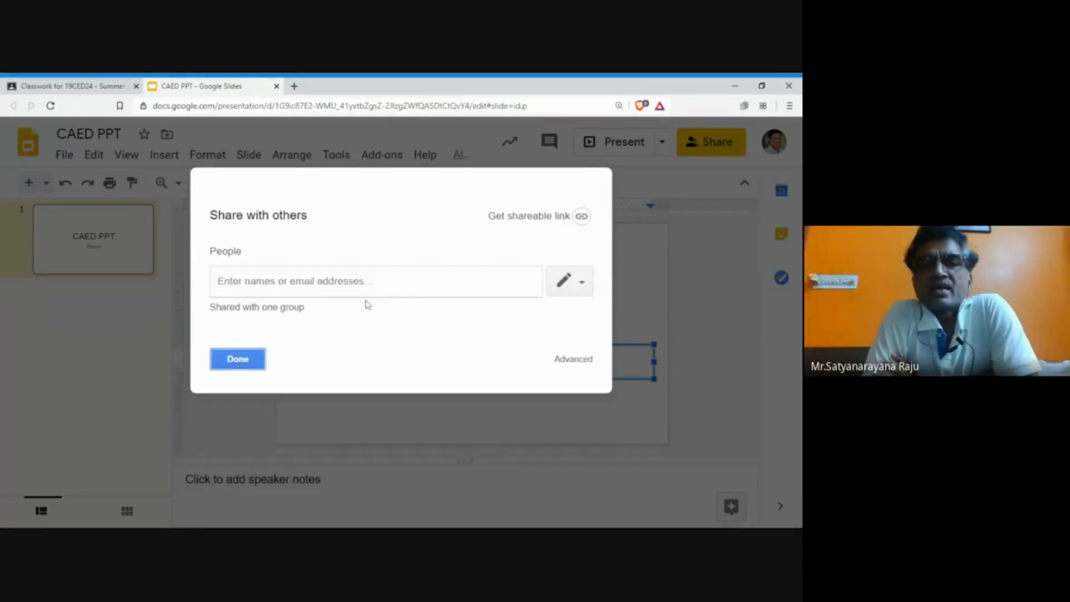
click(237, 365)
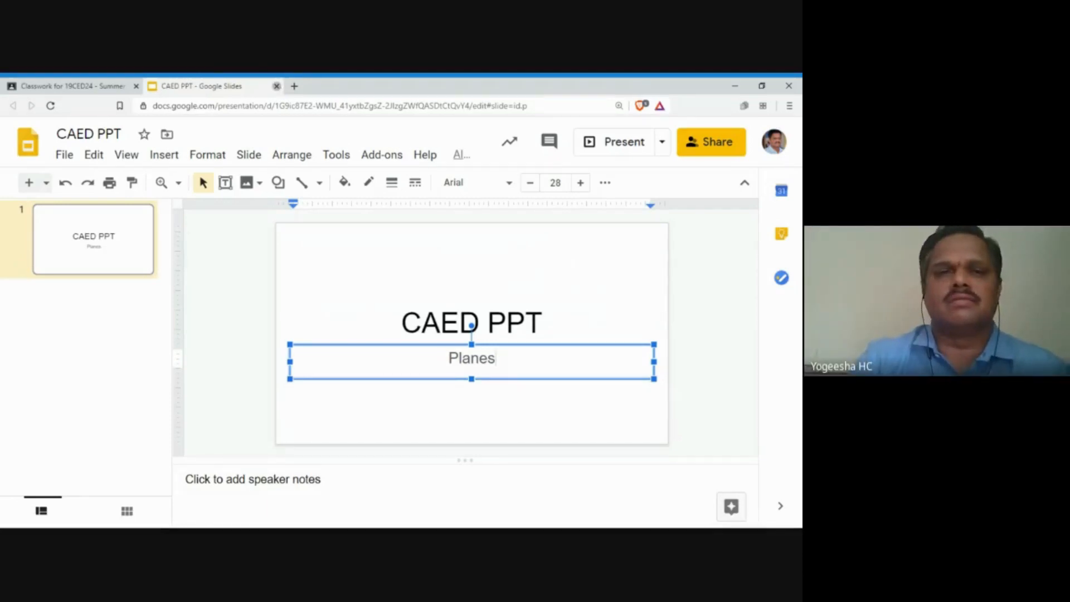
Step: Post Module 1 Course Components and file it under a new topic named modul1
click(276, 86)
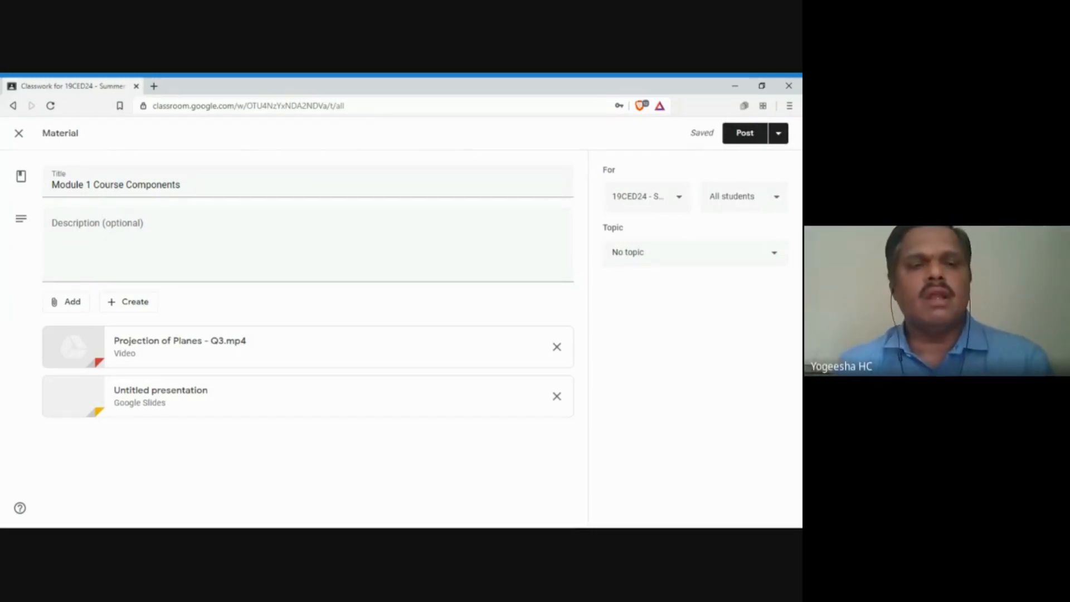
click(745, 135)
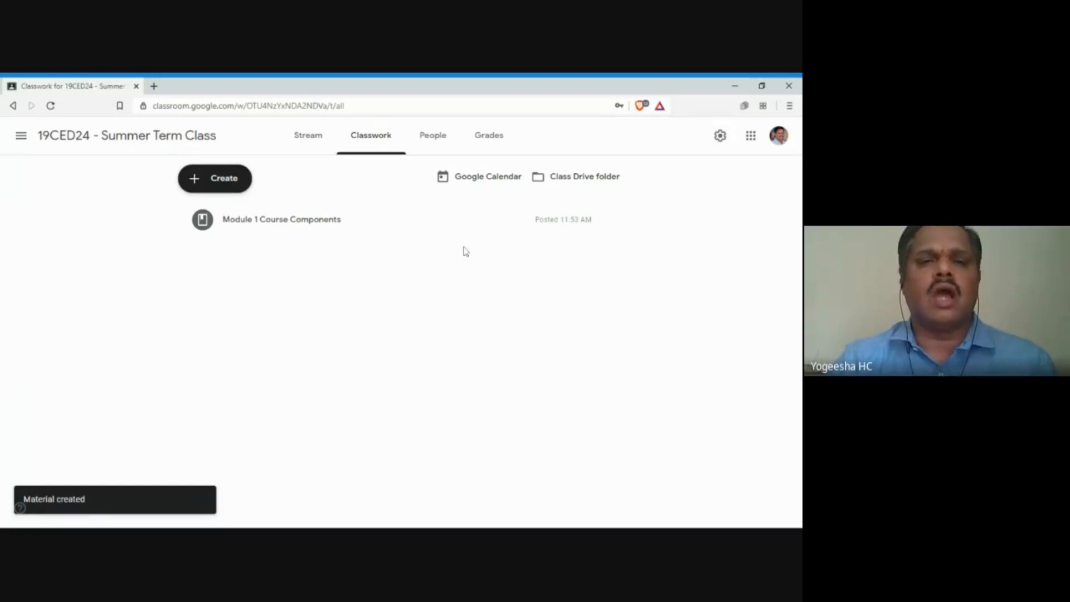
click(610, 230)
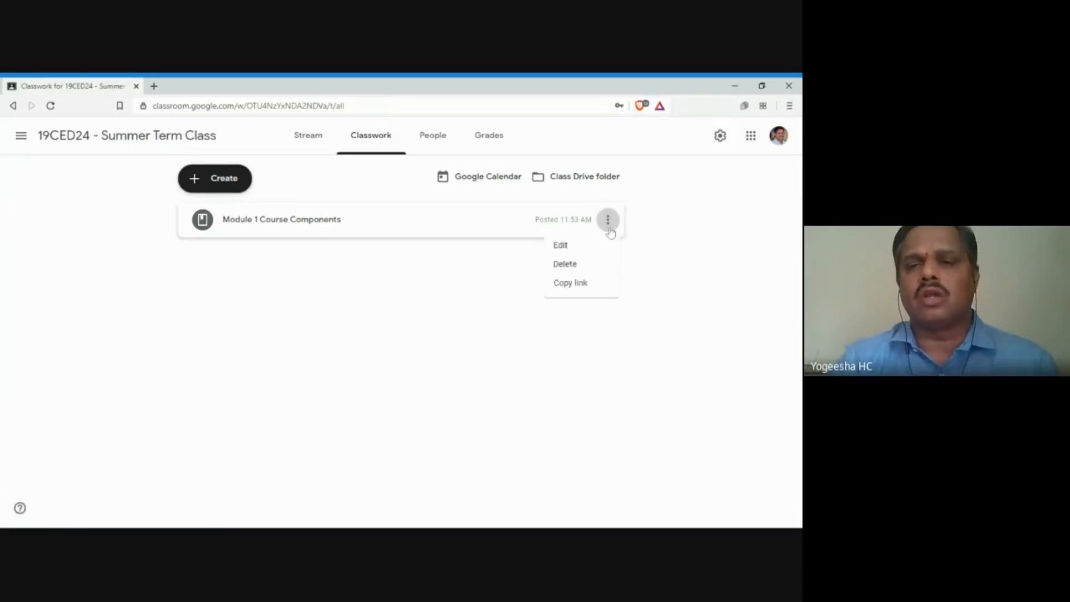
click(589, 245)
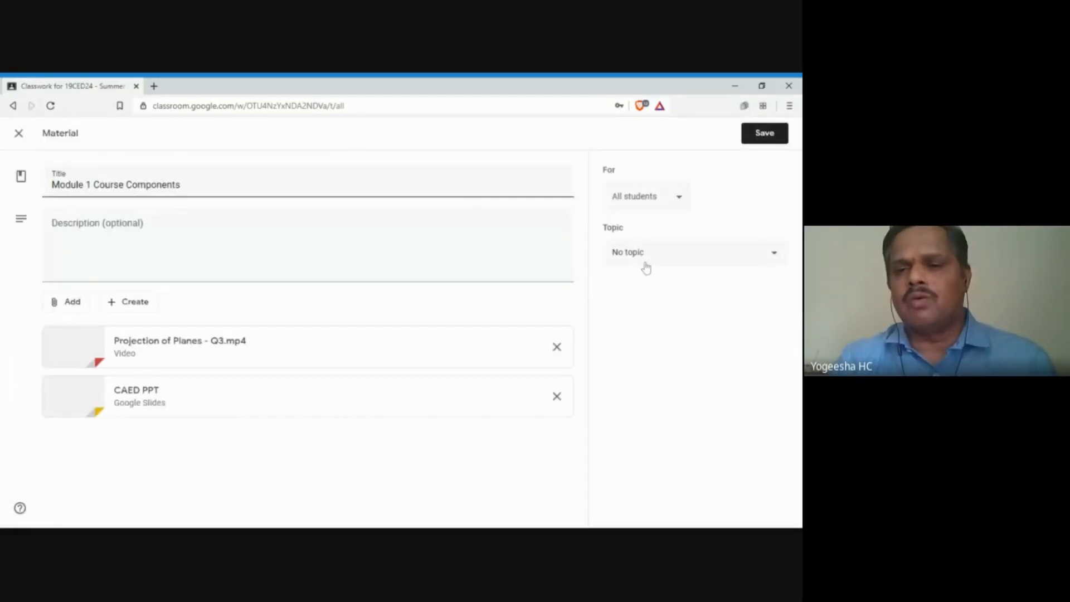
click(645, 268)
click(637, 288)
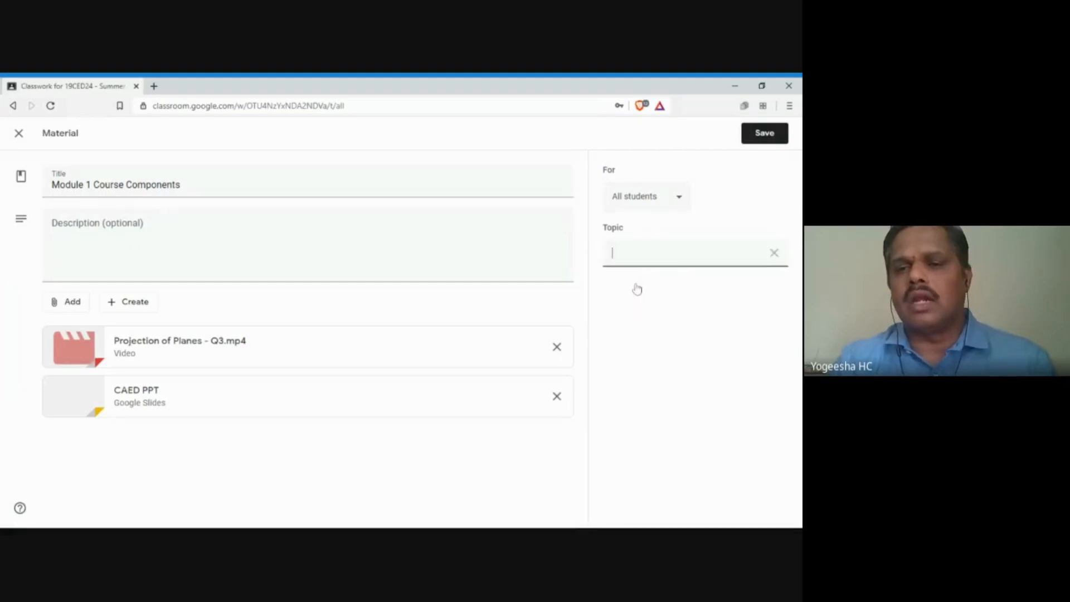
text(modul1)
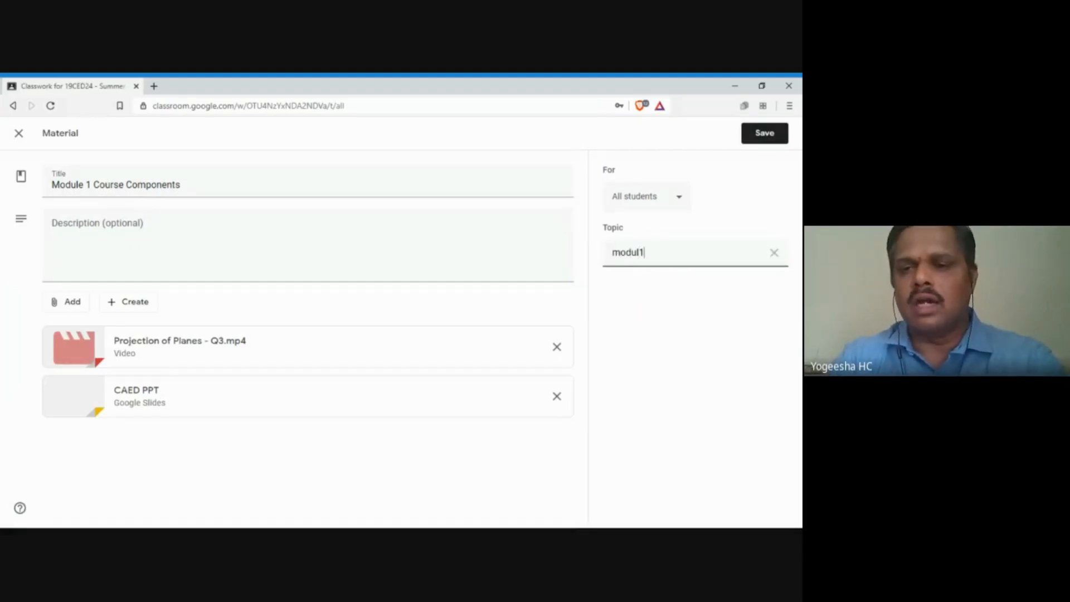
click(749, 139)
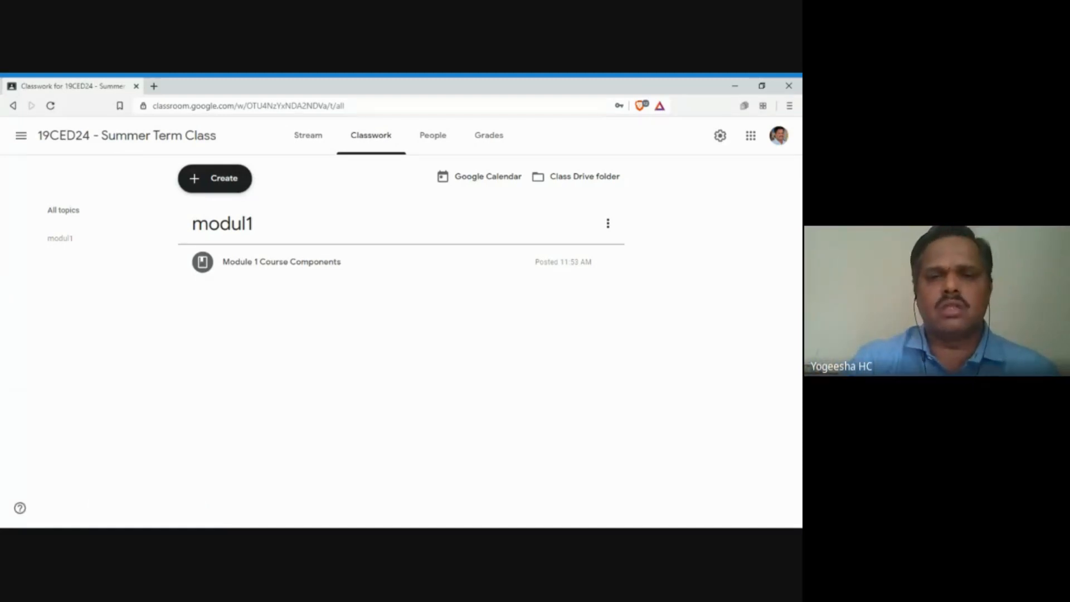
Step: Create a new assignment titled CIE-1 Assignment
click(220, 184)
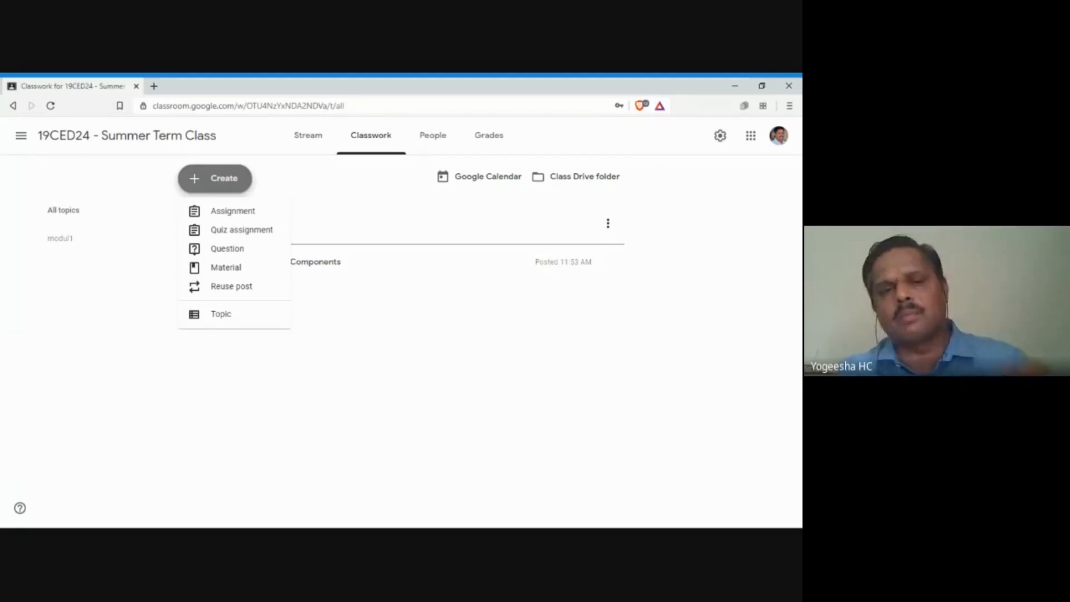
click(223, 215)
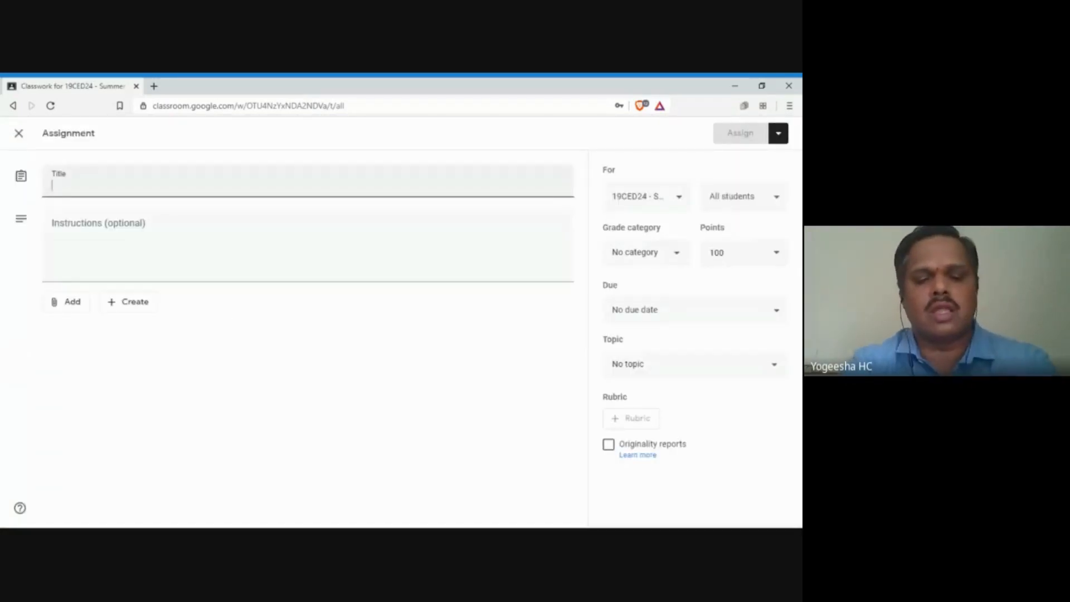
text(ClE-1 A)
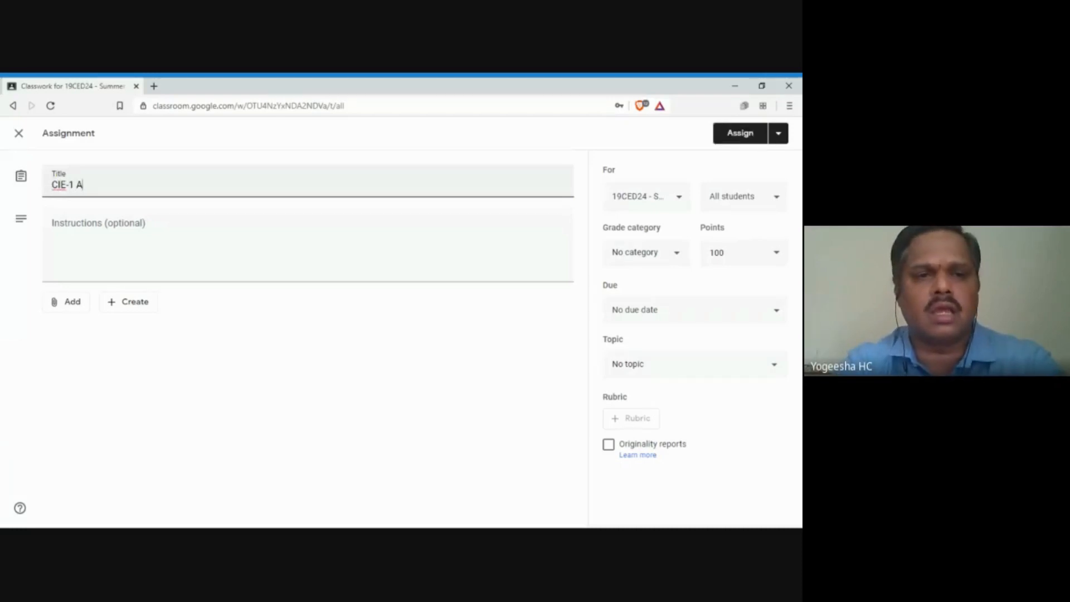
text(ssignment)
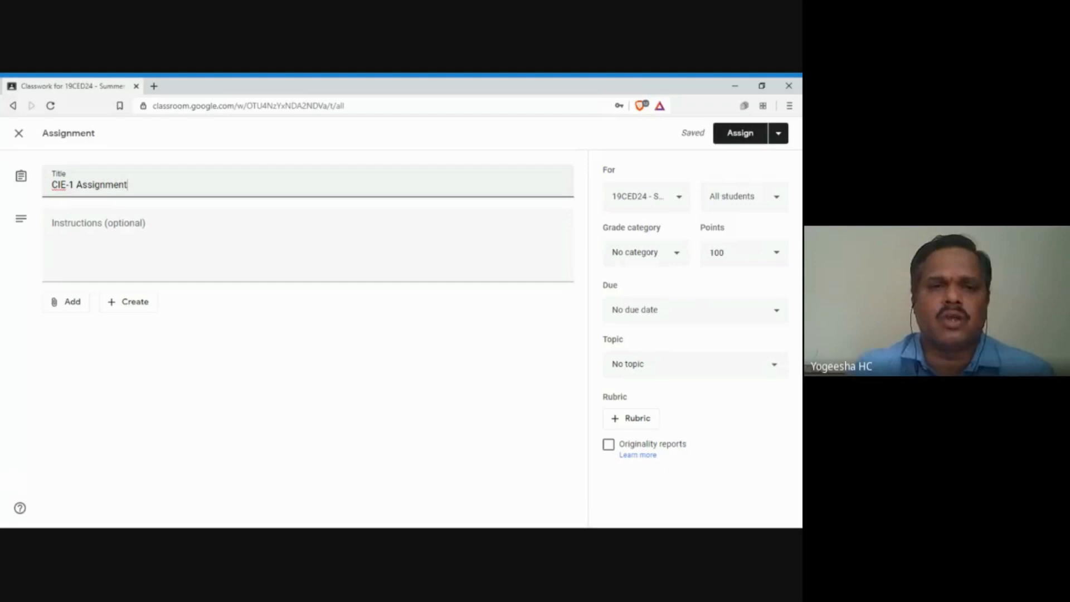
Step: Put the assignment in grade category CIE1 and make it worth 20 points
click(679, 254)
click(636, 282)
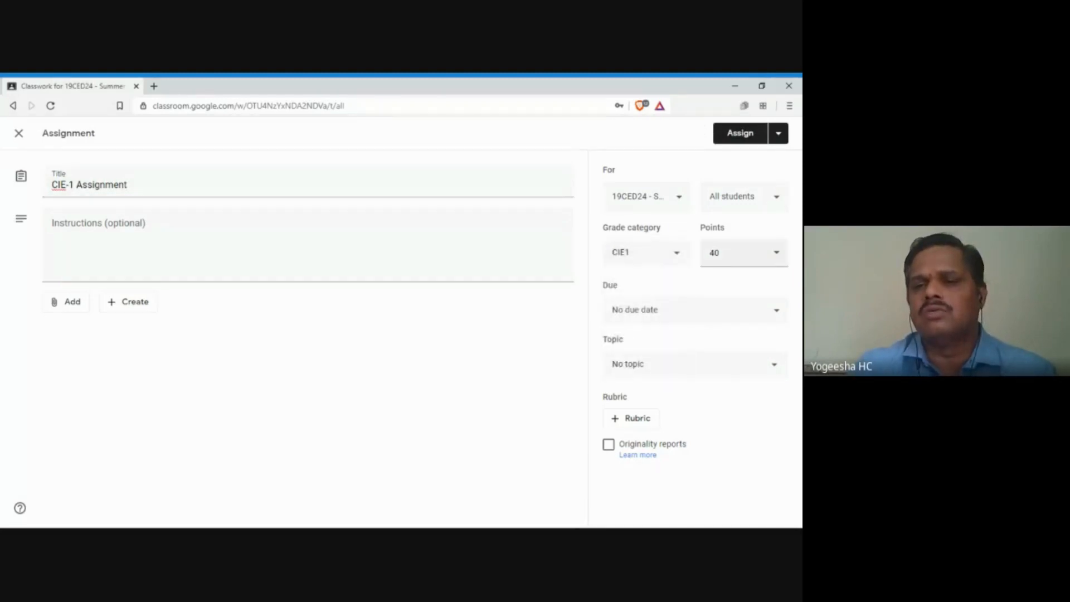
text(2)
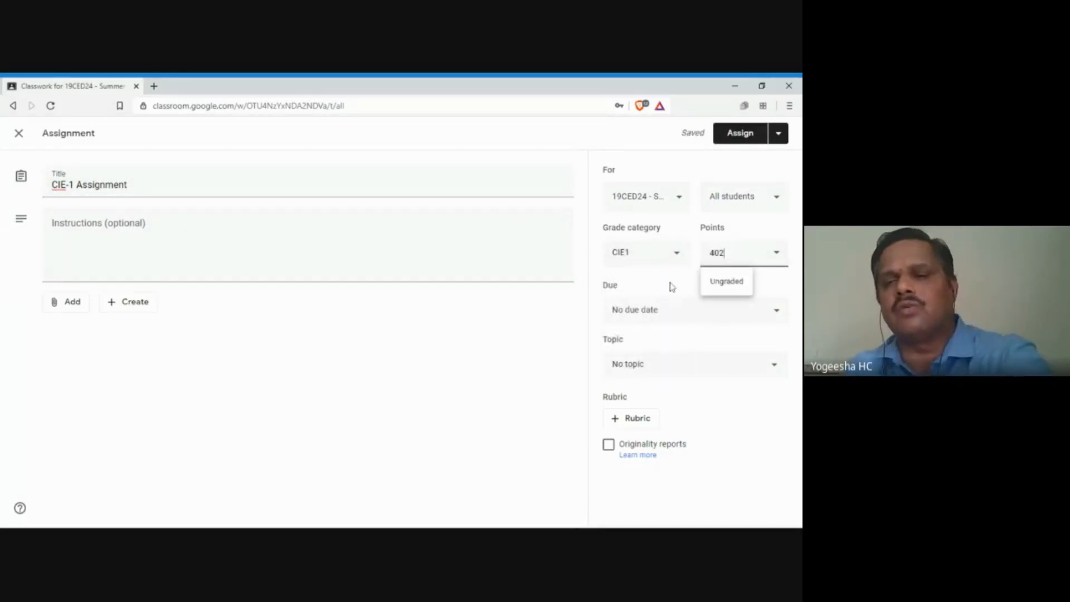
key(BackSpace)
key(BackSpace)
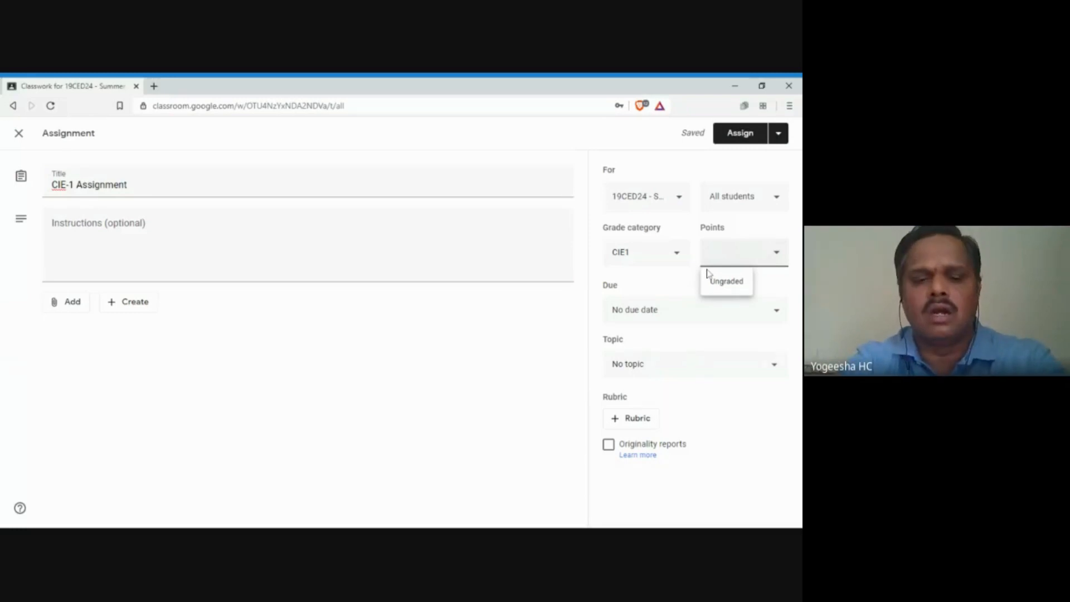
text(20)
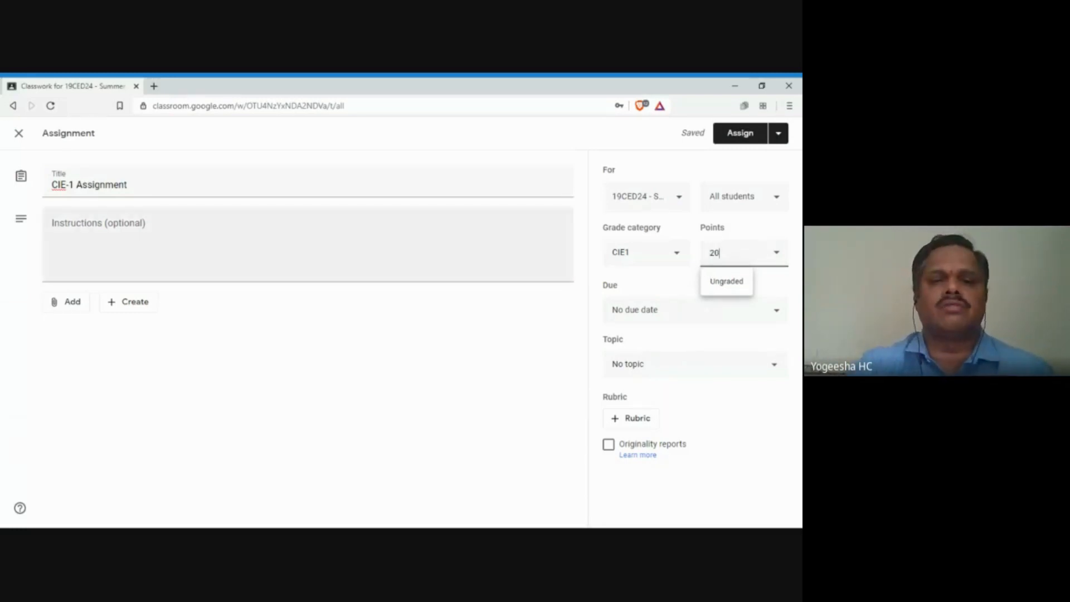
Step: Set the assignment's due date to Monday, May 18
click(628, 311)
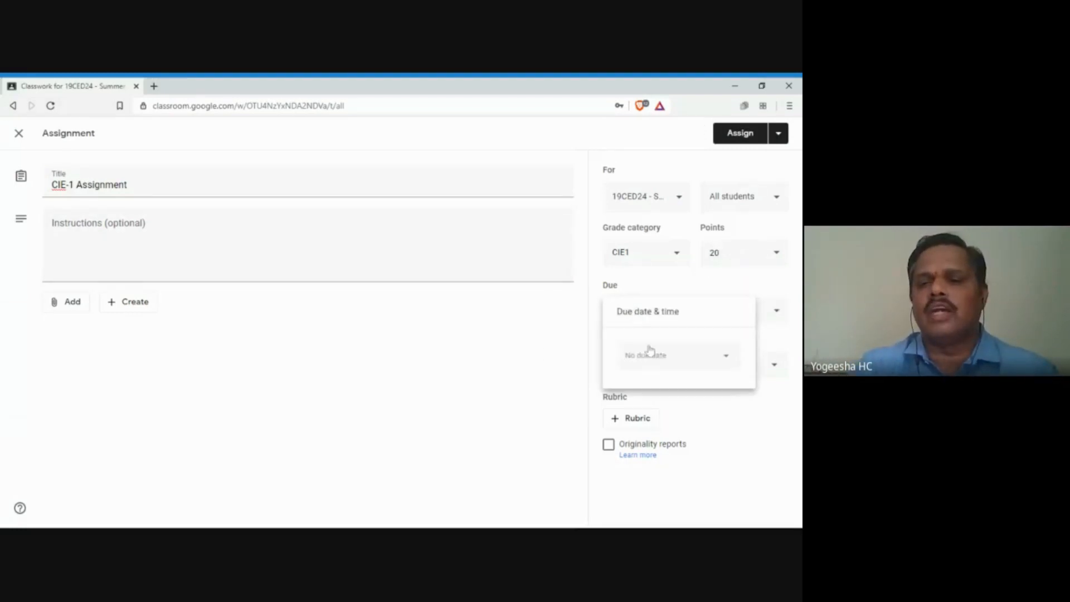
click(650, 351)
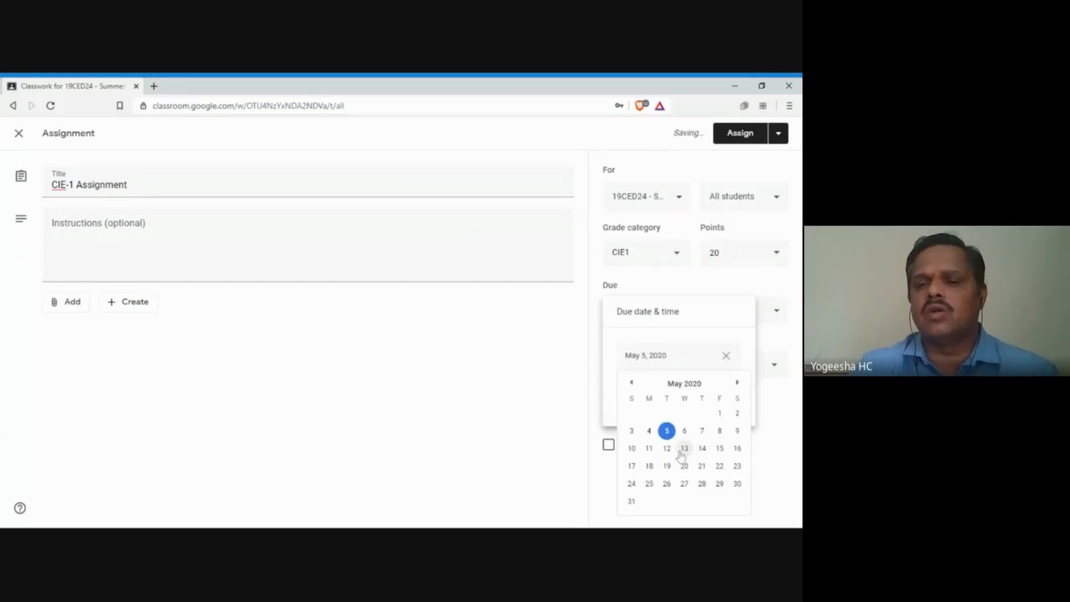
click(649, 466)
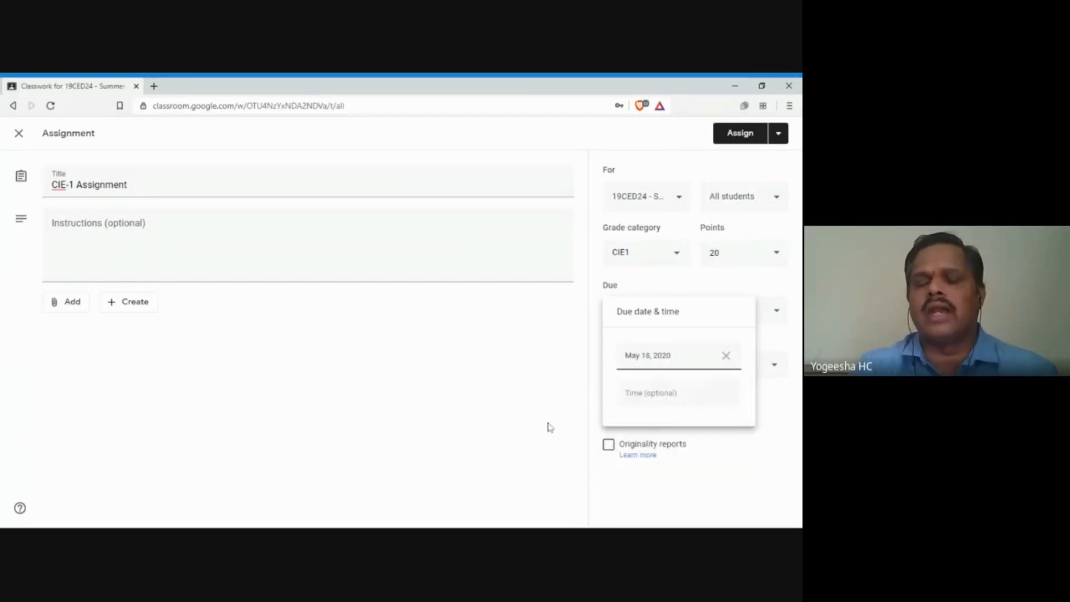
click(527, 415)
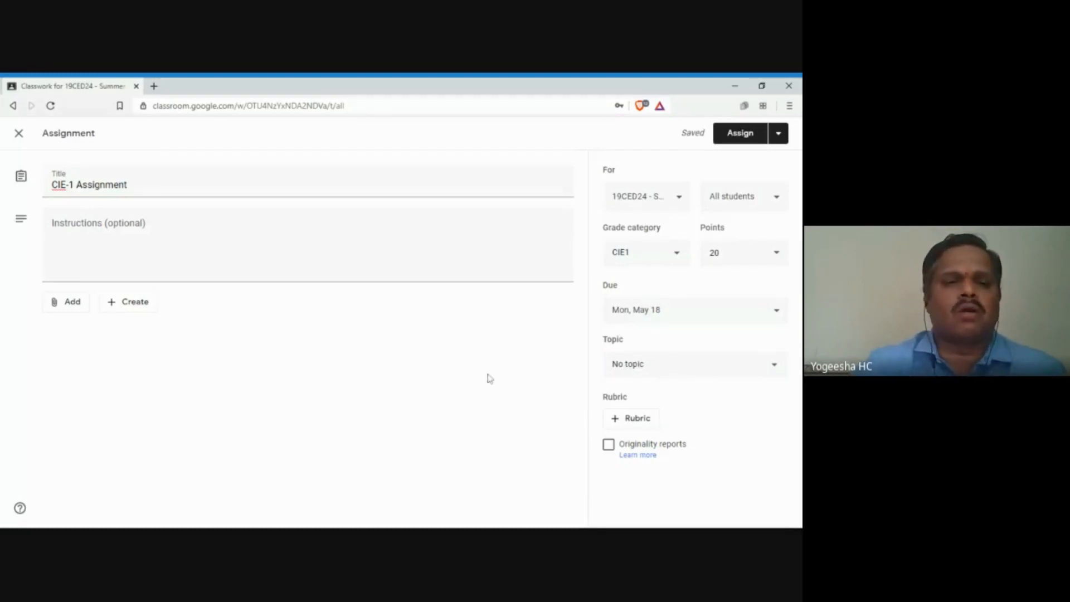
click(778, 135)
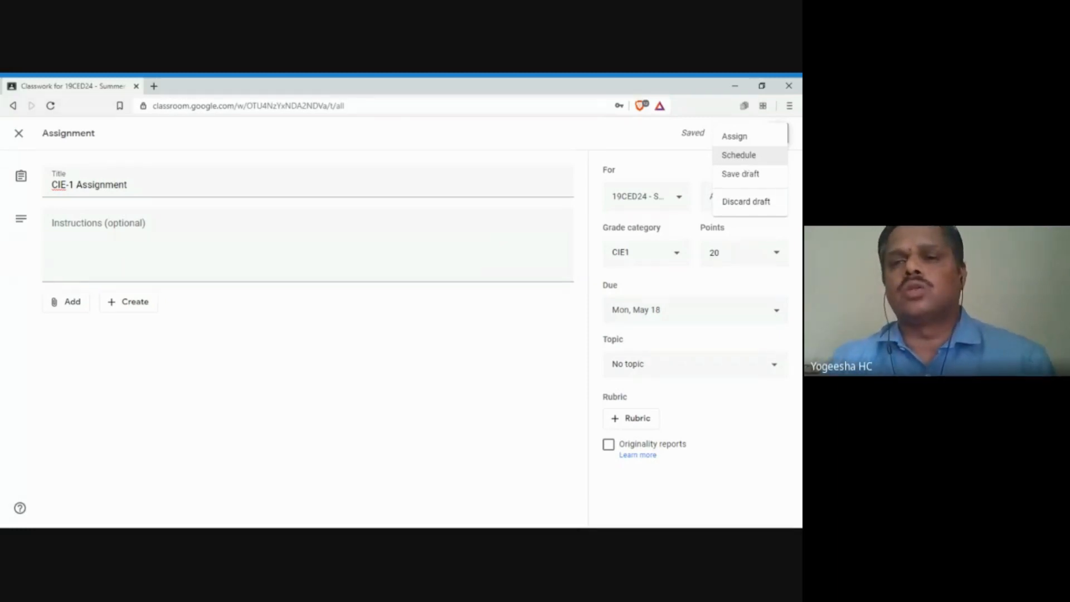
Step: Schedule CIE-1 Assignment to post on May 11, 2020 at 8:00 AM
click(727, 156)
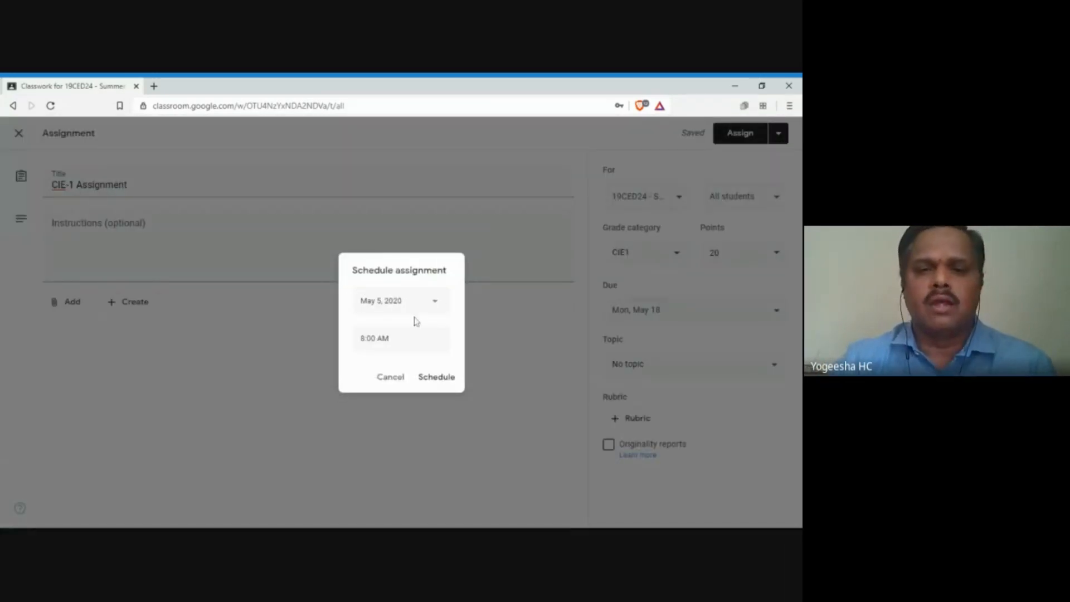
click(438, 308)
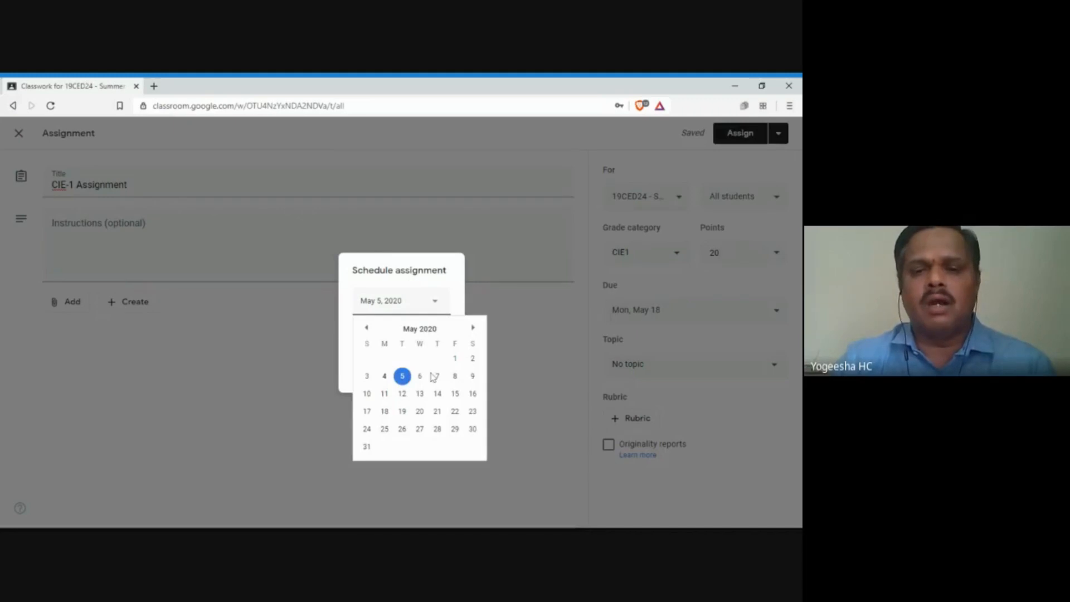
click(384, 394)
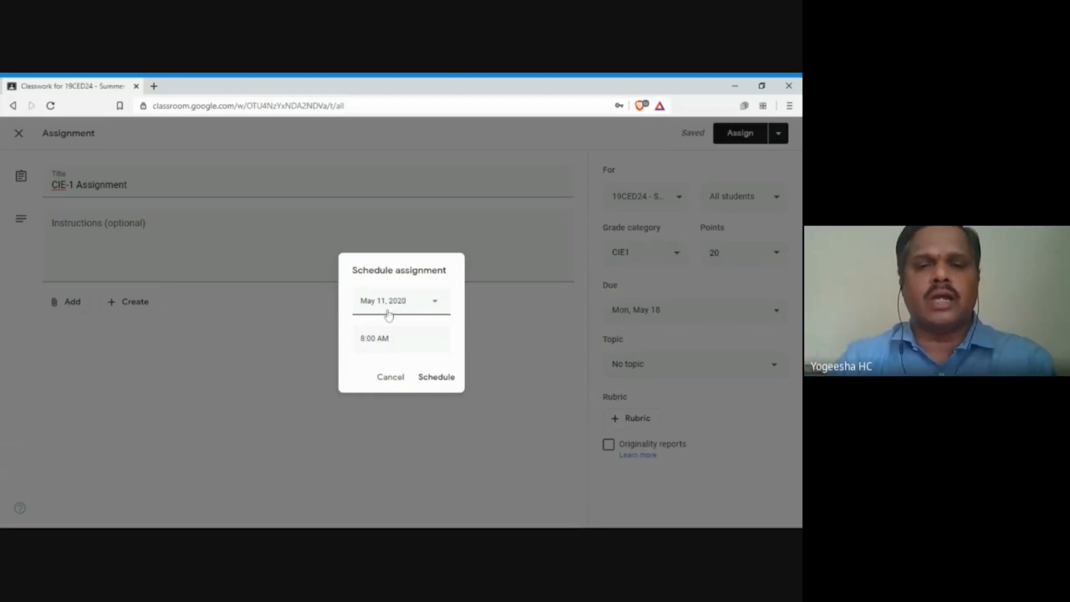
click(436, 377)
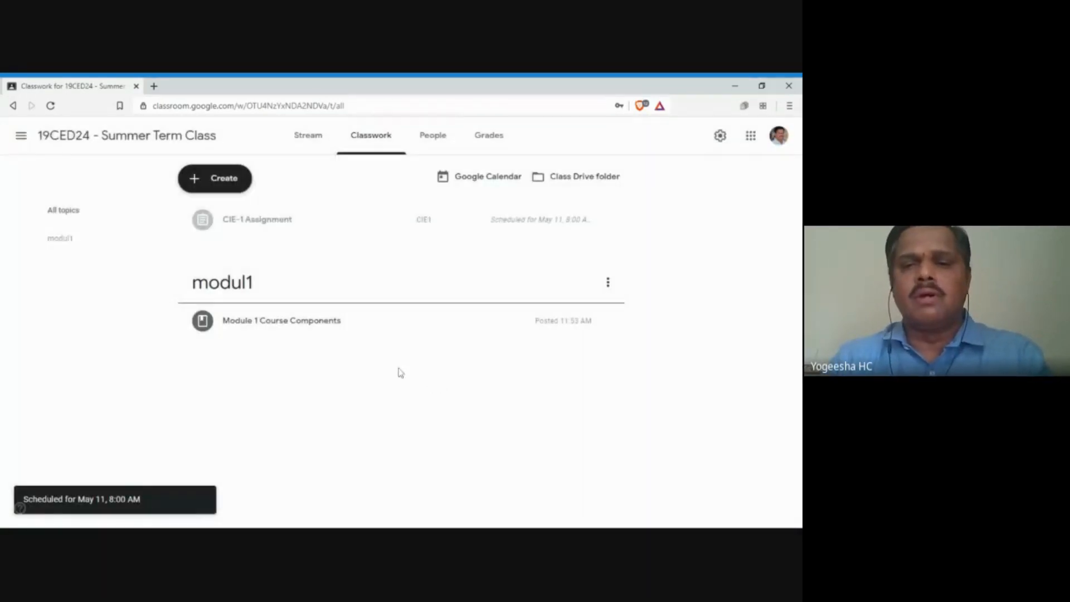
Step: Reopen Module 1 Course Components for editing and save it again unchanged
click(609, 284)
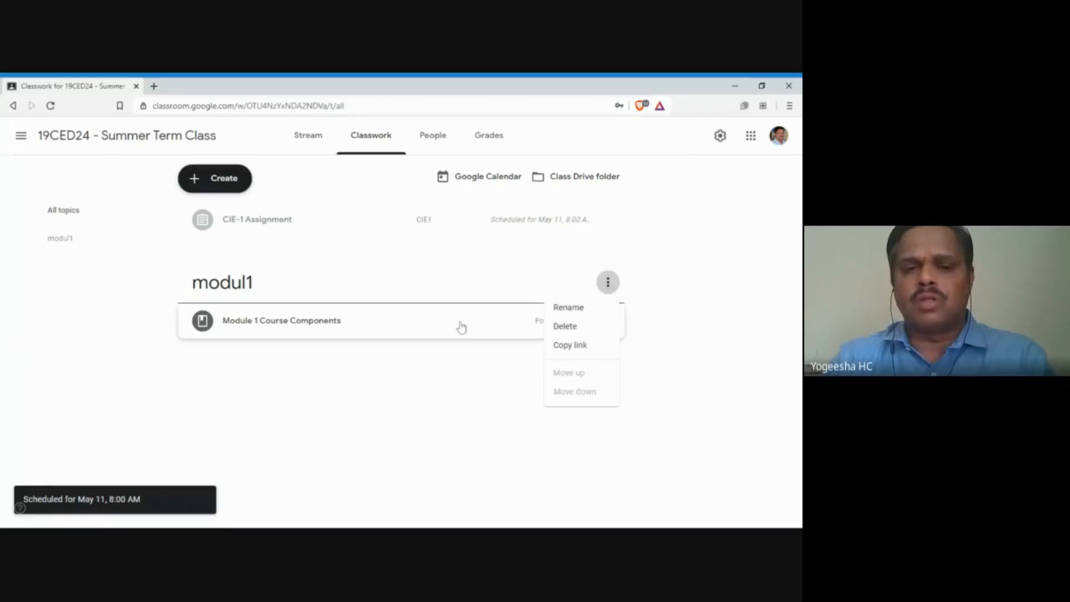
click(479, 342)
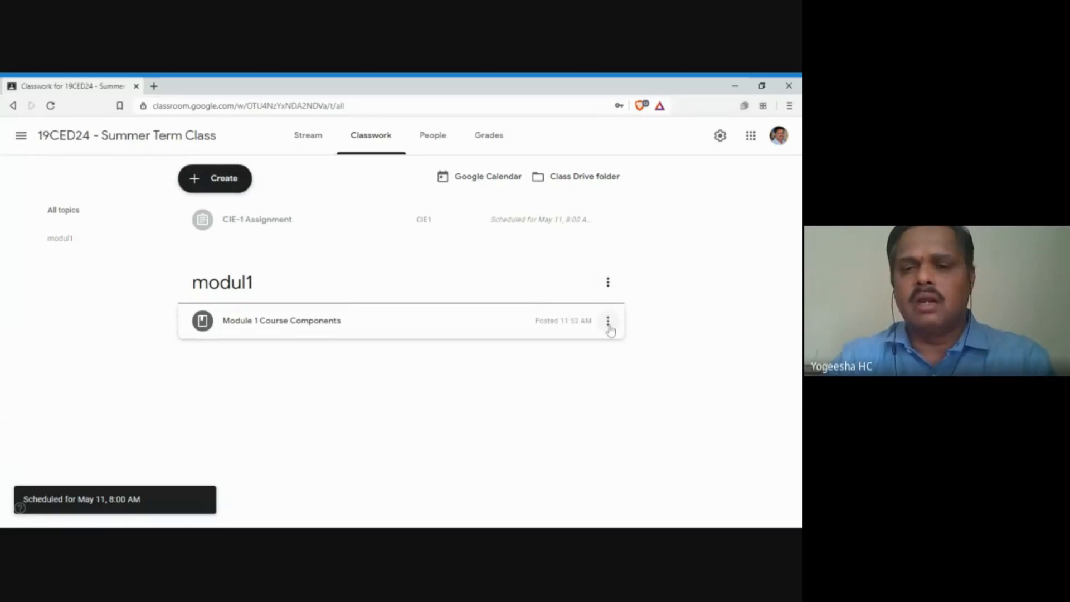
click(607, 321)
click(560, 346)
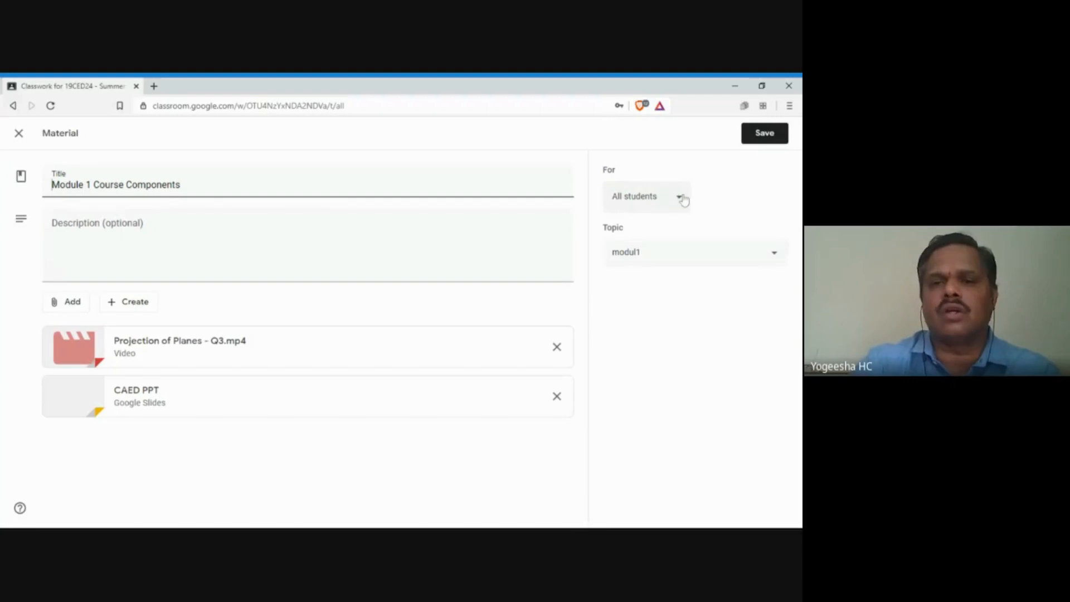
click(762, 135)
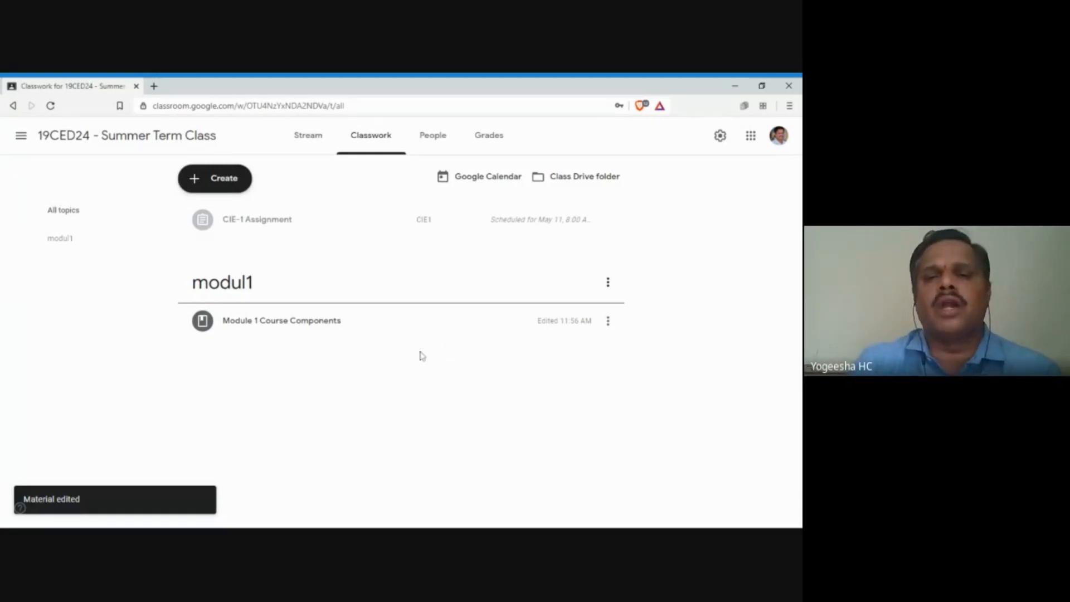
click(226, 189)
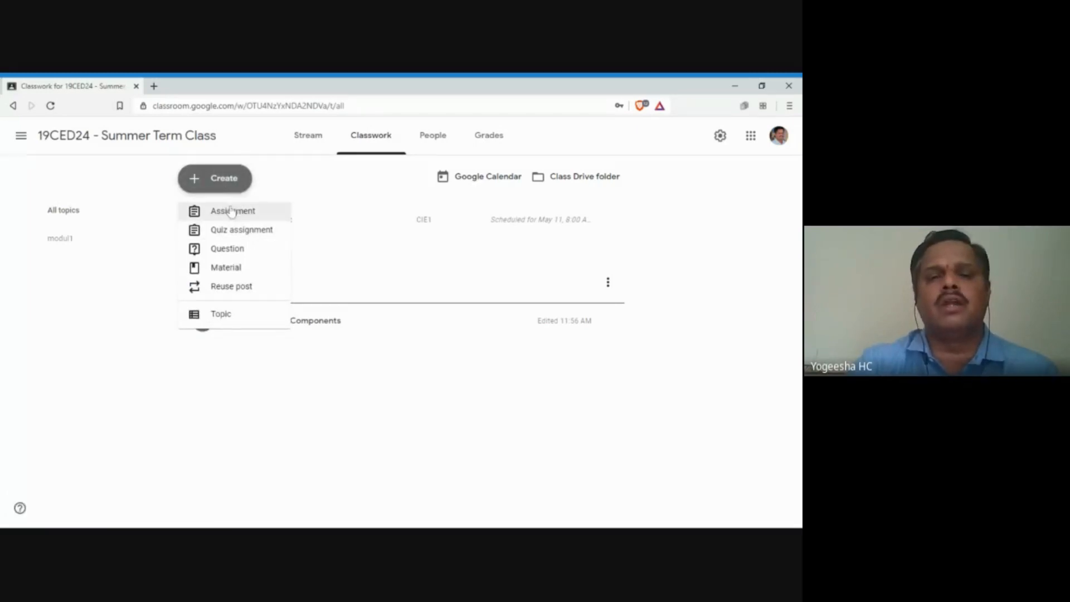
Step: Create a quiz assignment titled CIE-1 Quiz and open its Blank Quiz form
click(244, 232)
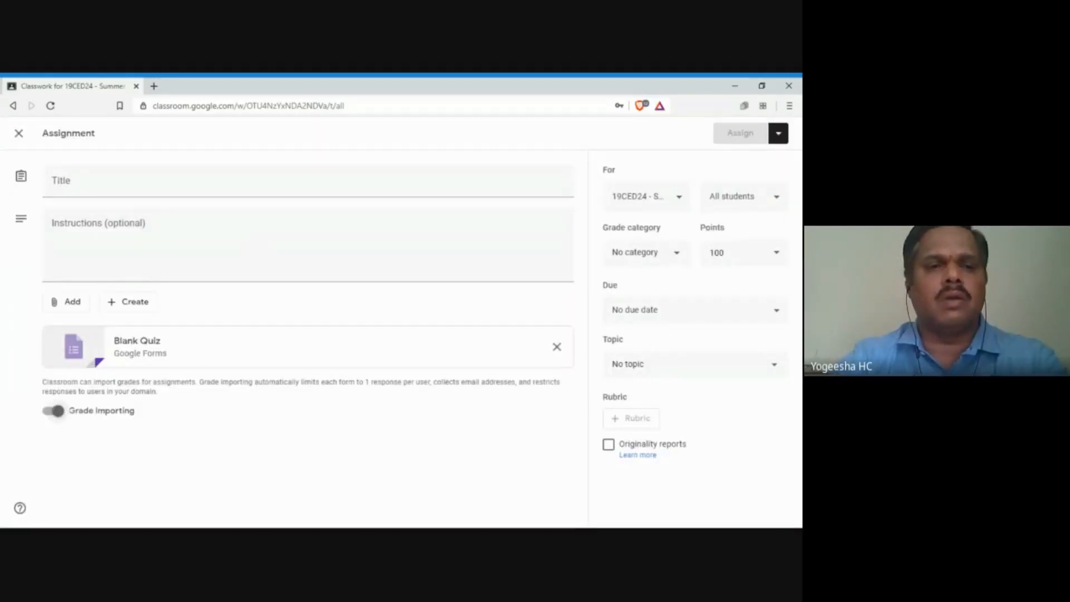
click(119, 187)
text(CIE)
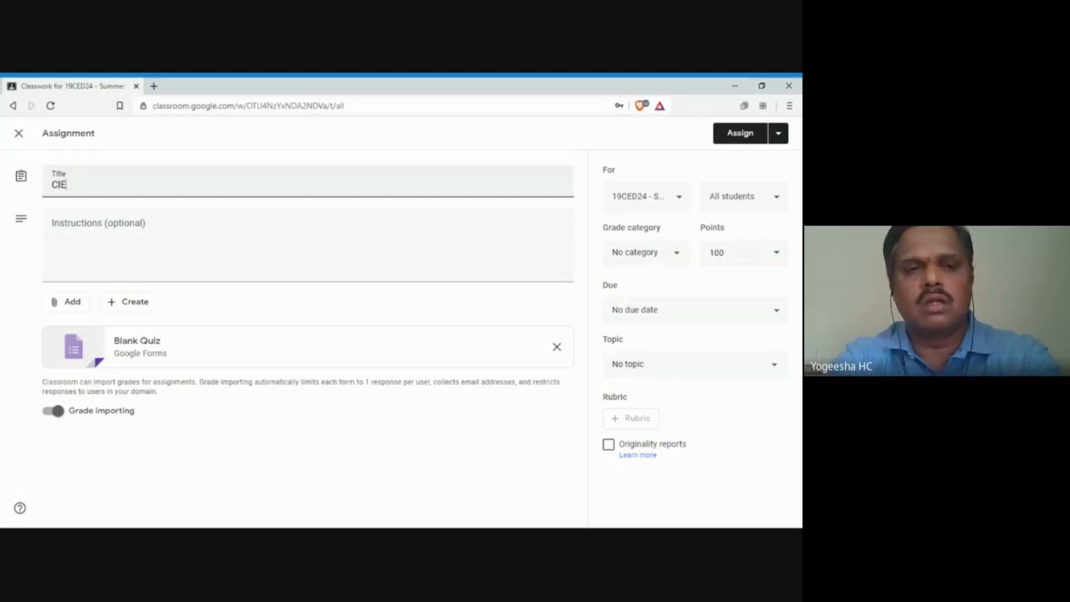
text(-1 Quiz)
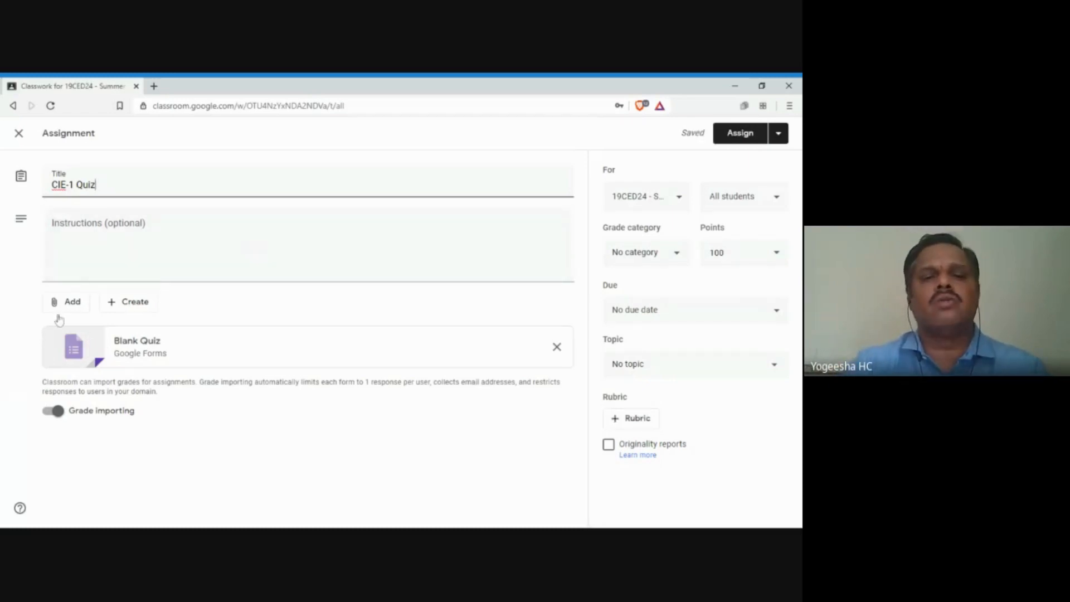
click(78, 357)
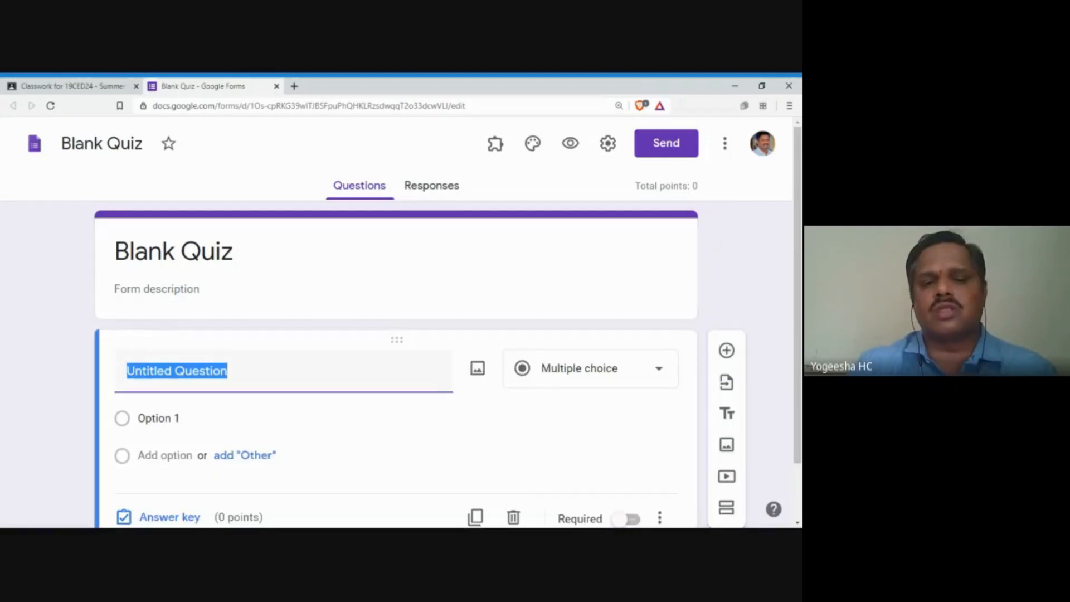
Step: Enter the question text 'What is HP'
text(Who)
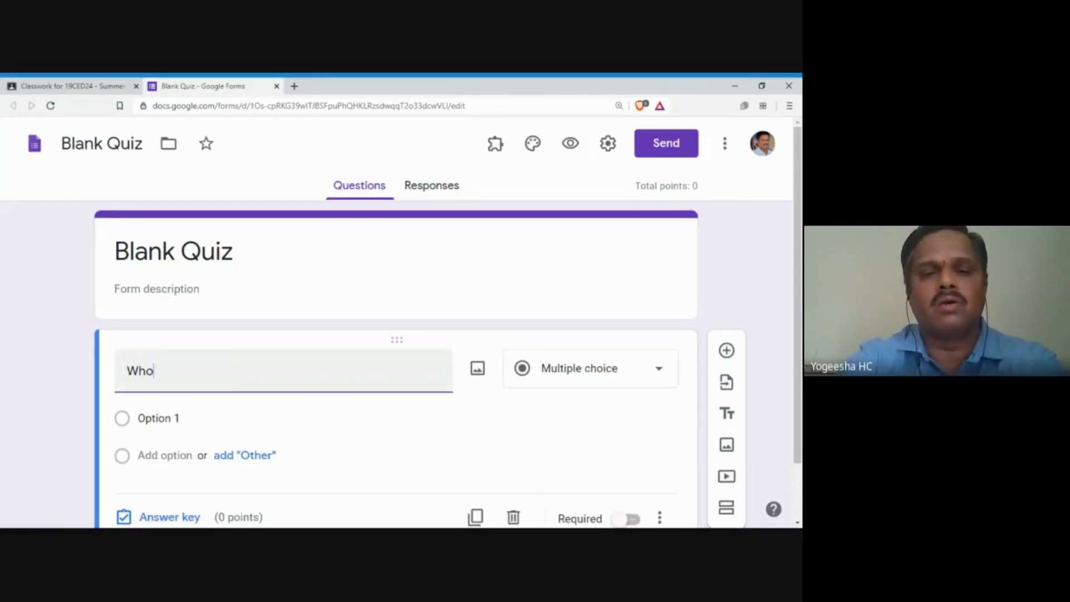
key(BackSpace)
text(a)
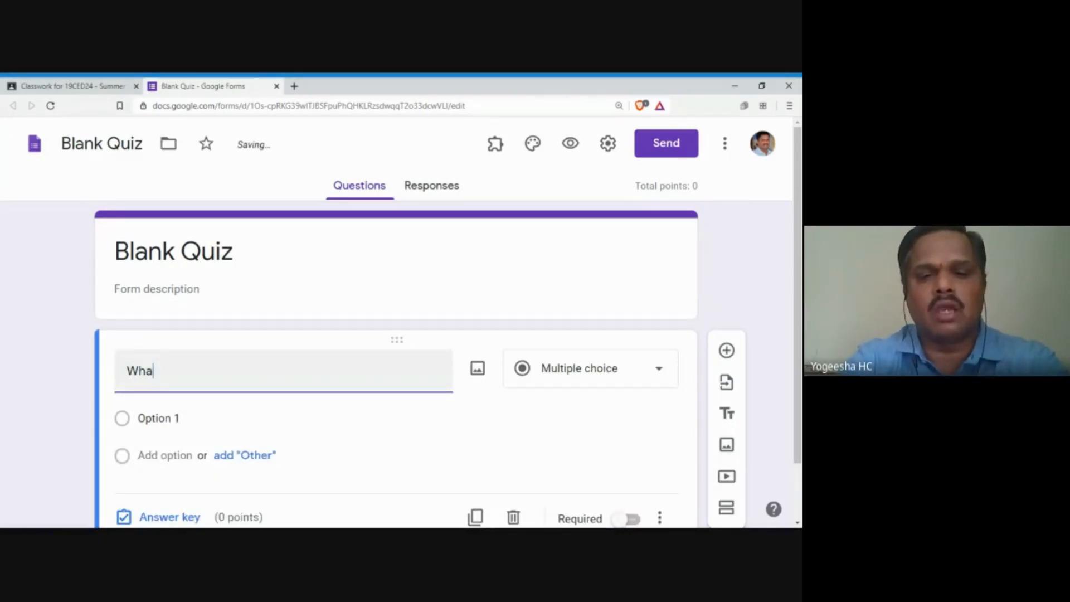
text(t is HP)
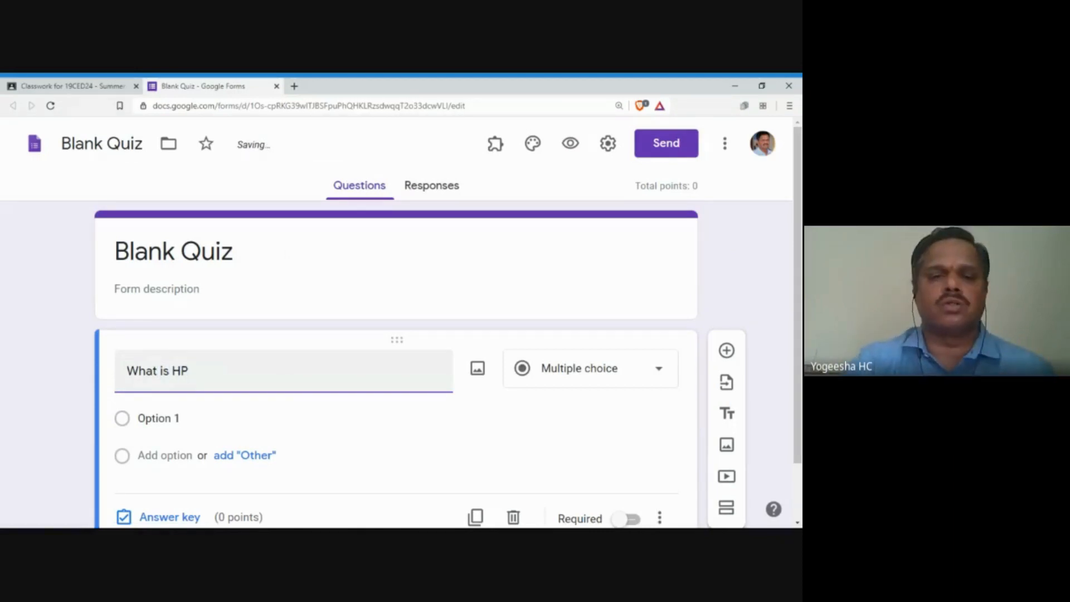
Step: Add the answer options 'Horzontal place' and 'Horizontal Planes', correcting the second option's capitalisation
click(158, 418)
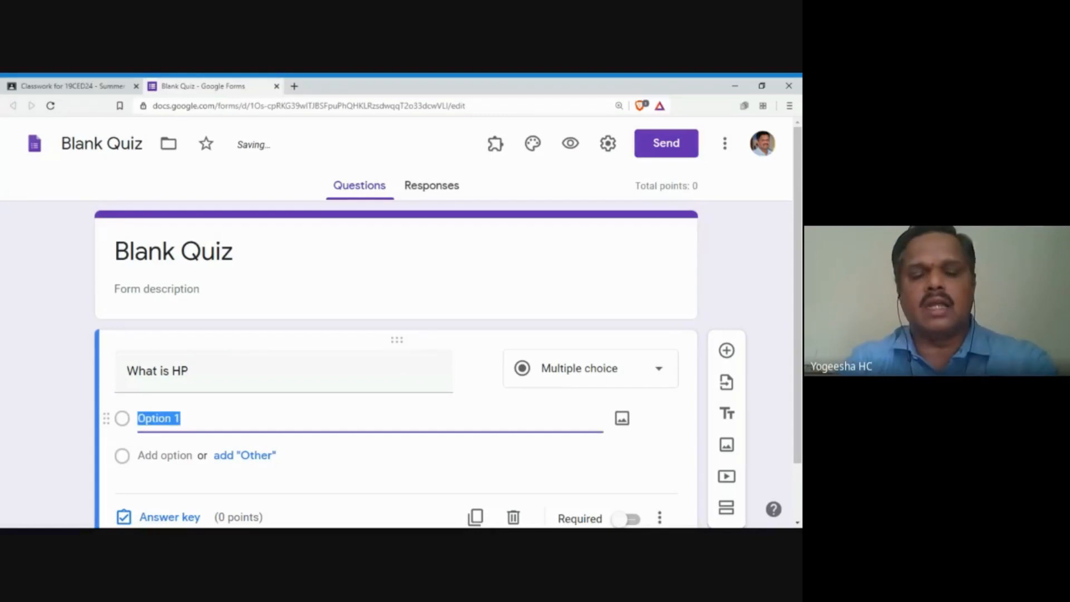
text(Hor)
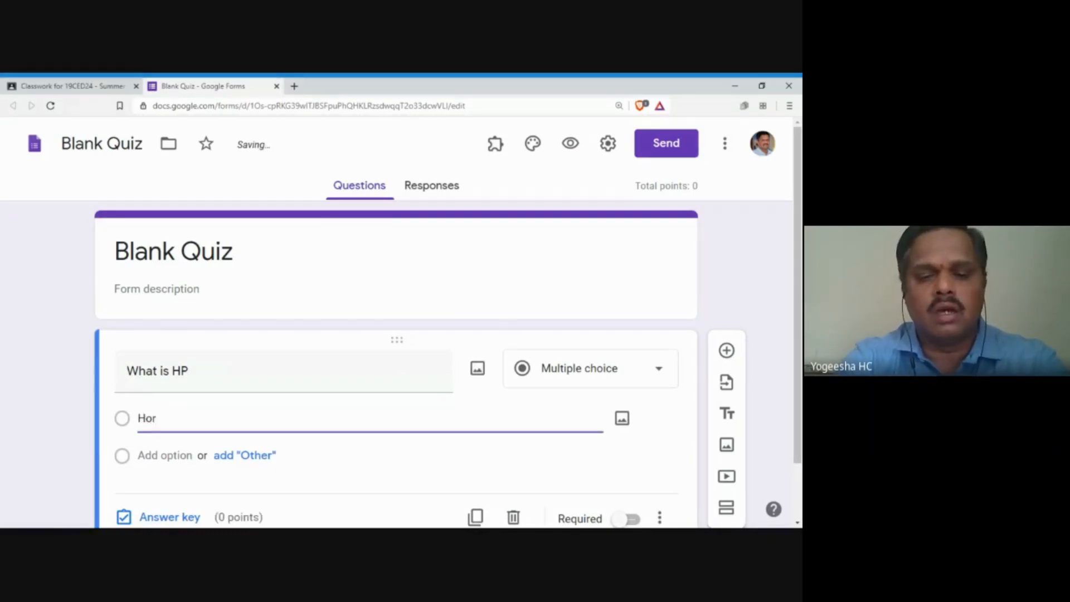
text(zont)
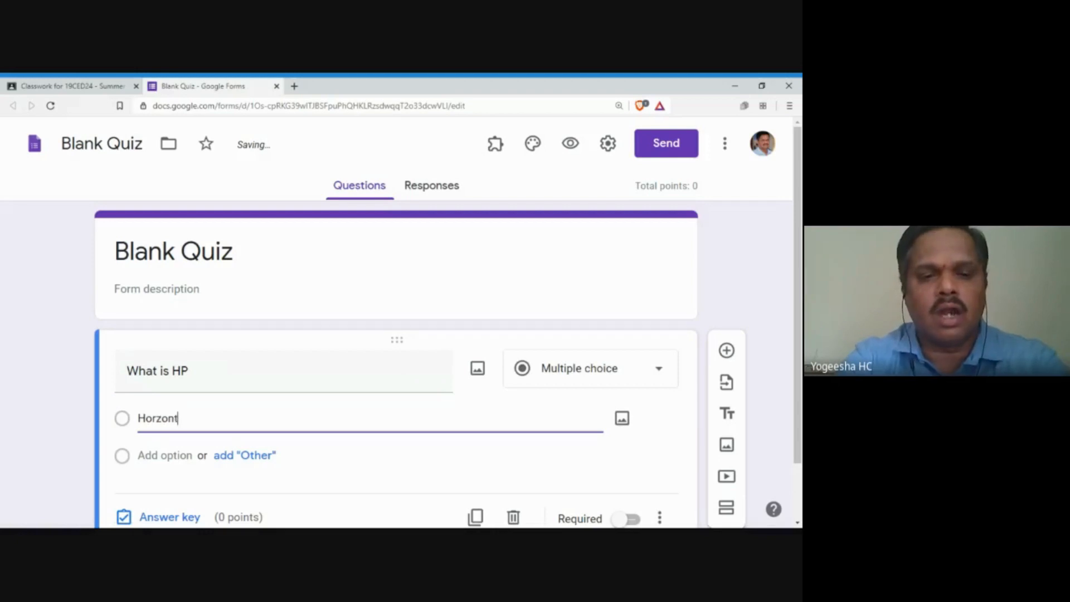
text(al place)
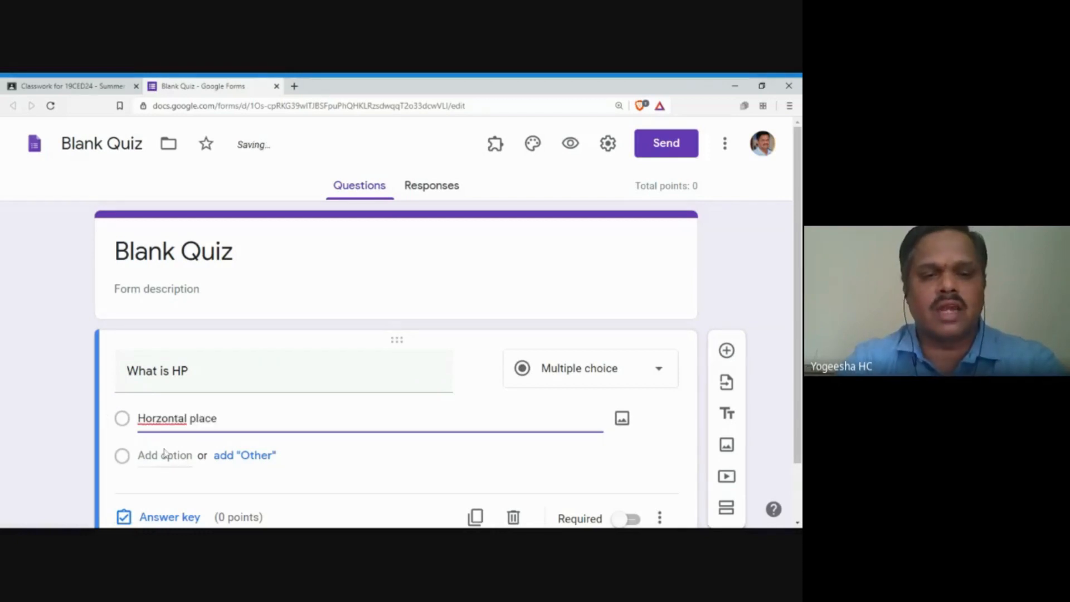
click(165, 453)
text(Har)
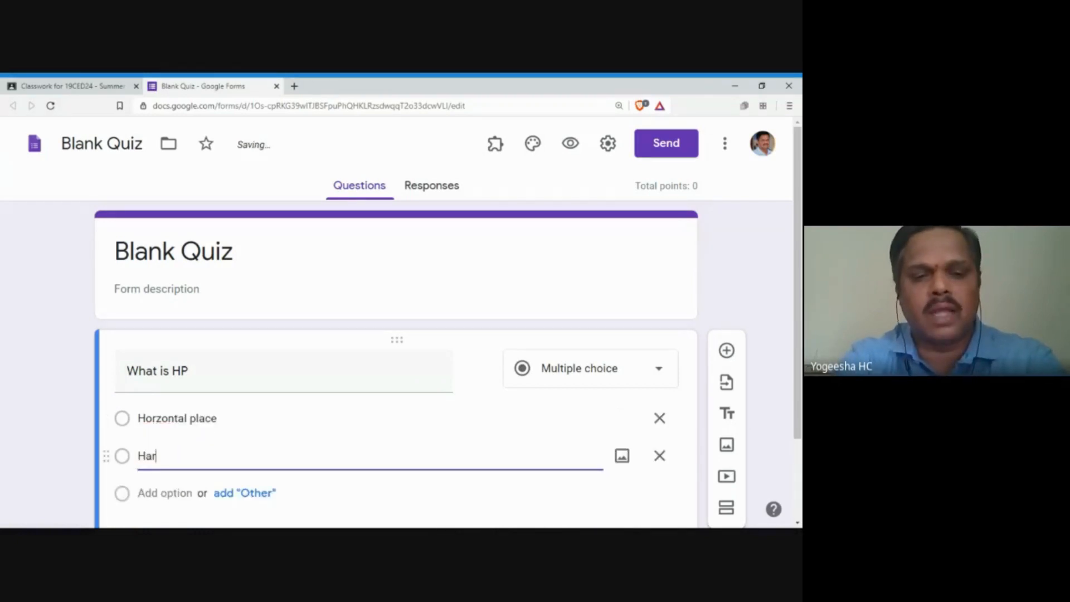
text(d)
key(BackSpace)
key(BackSpace)
key(BackSpace)
text(ho)
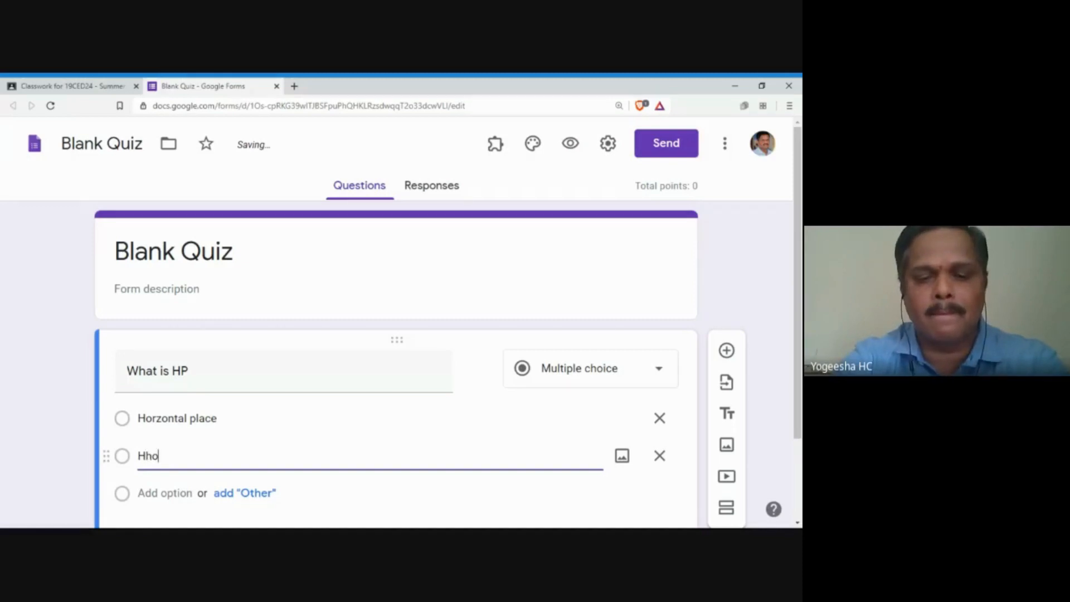
text(rizontal )
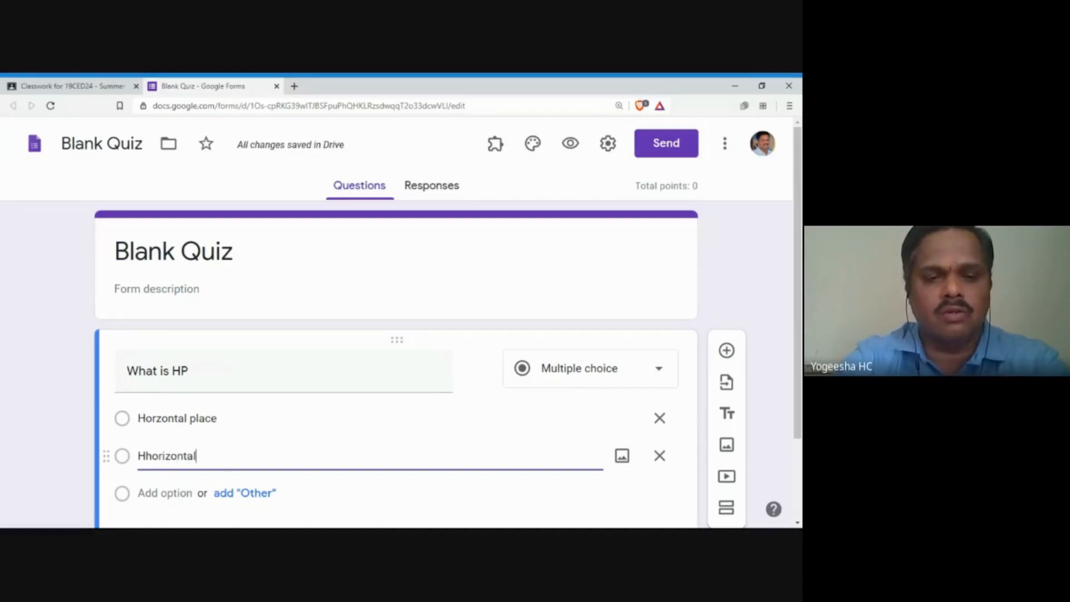
text(Planes)
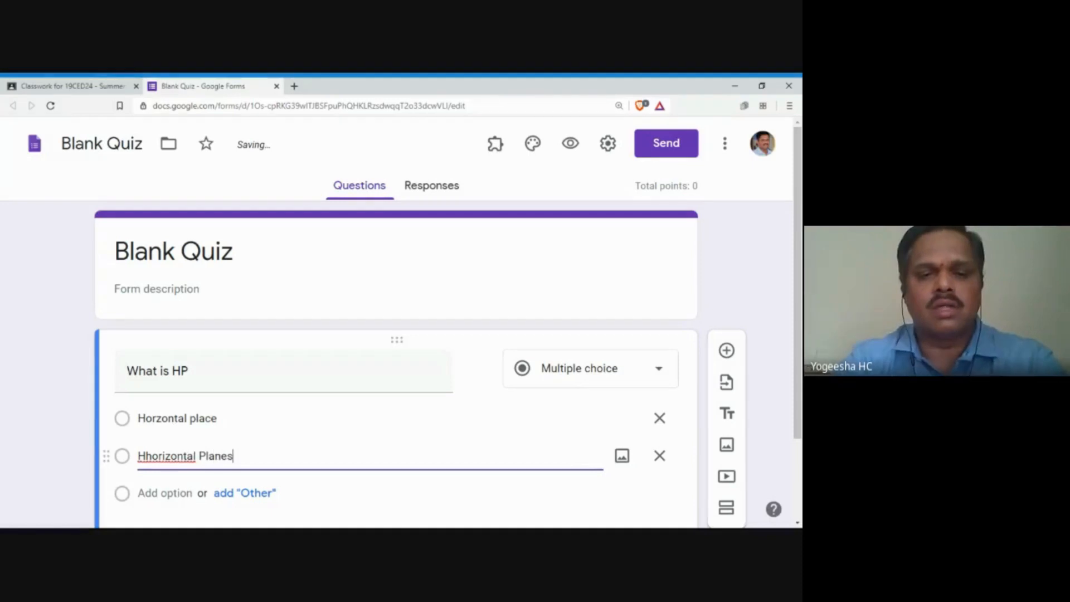
double_click(159, 458)
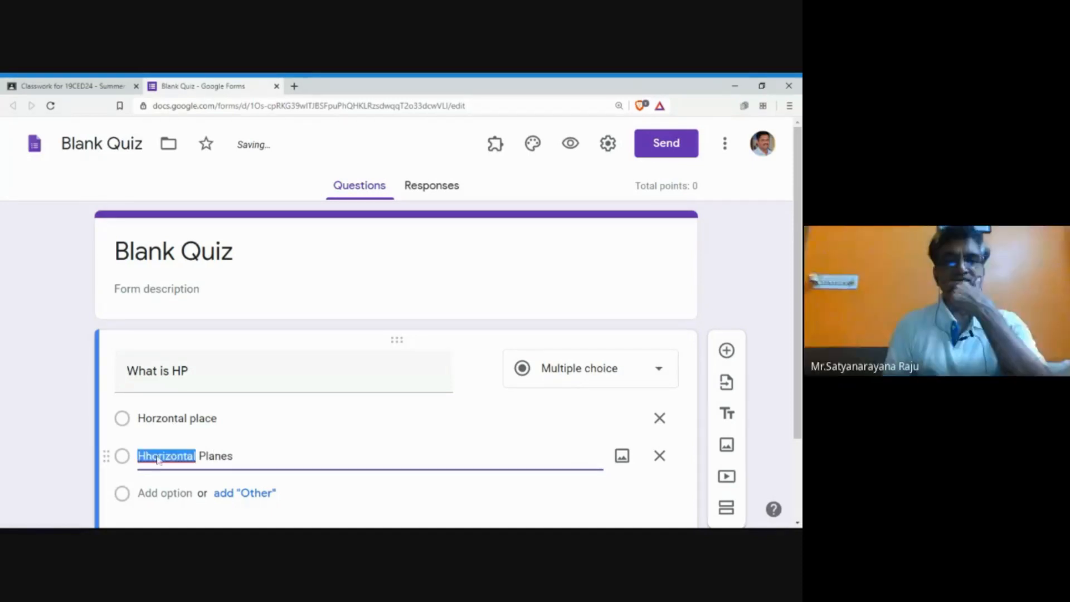
text(Horizontal)
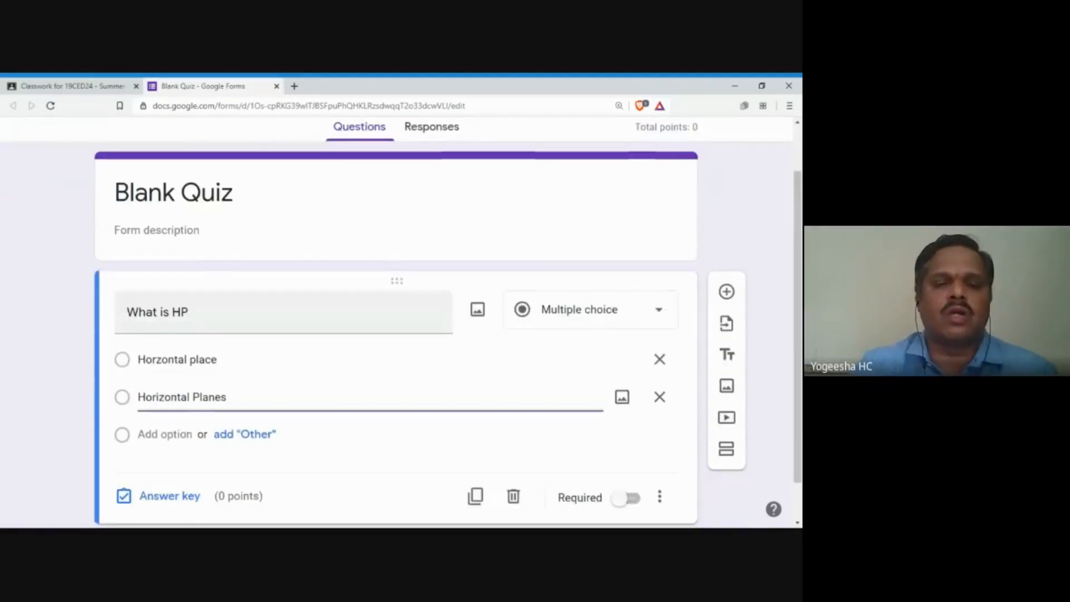
scroll(273, 406, down, 1)
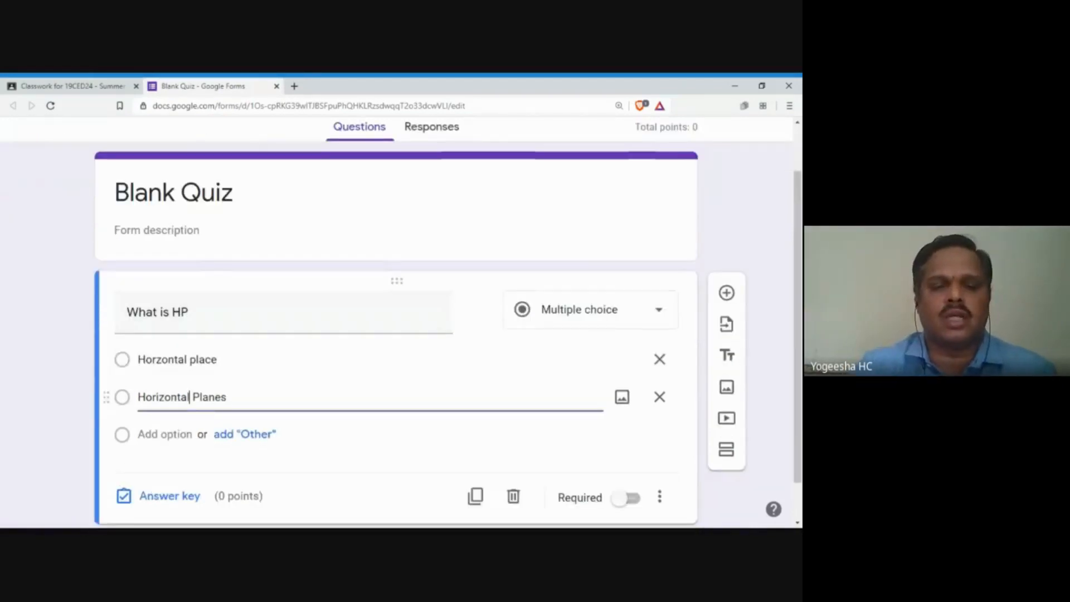
Step: In the answer key, mark Horizontal Planes as correct and worth 2 points
click(180, 490)
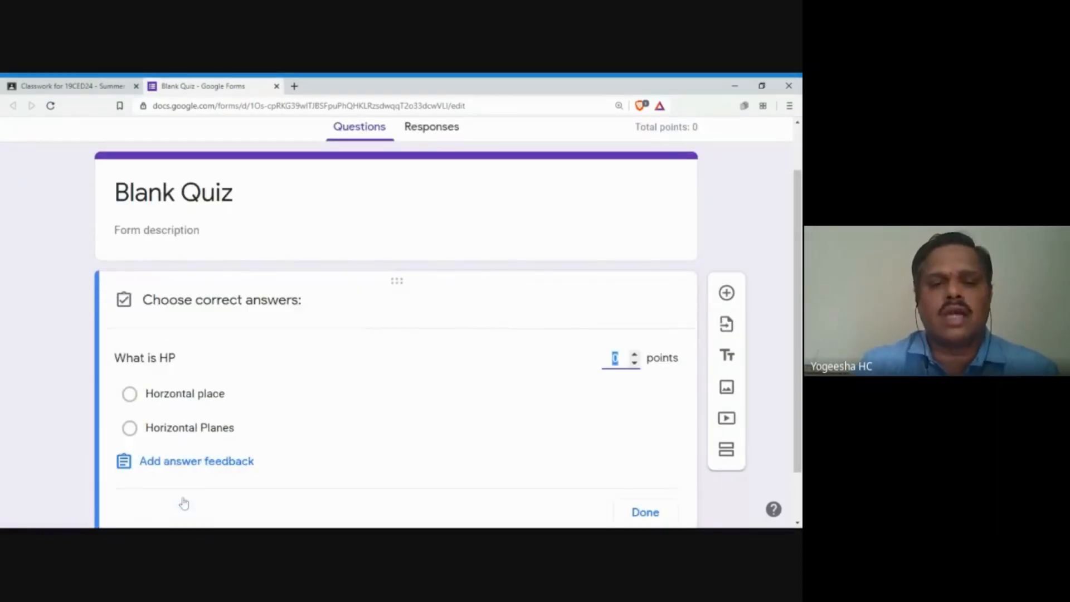
click(188, 429)
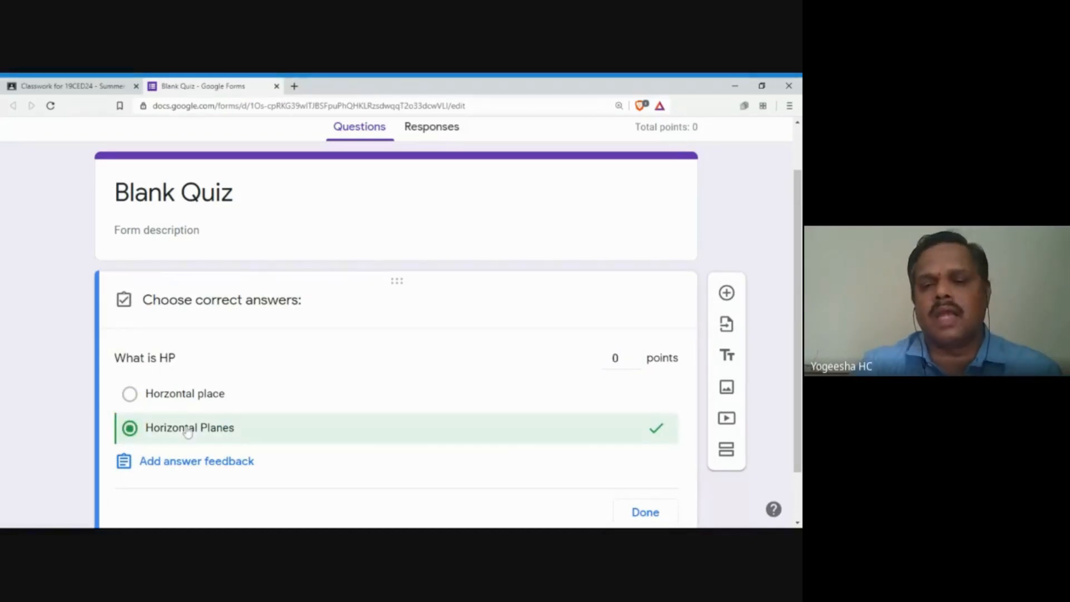
click(644, 512)
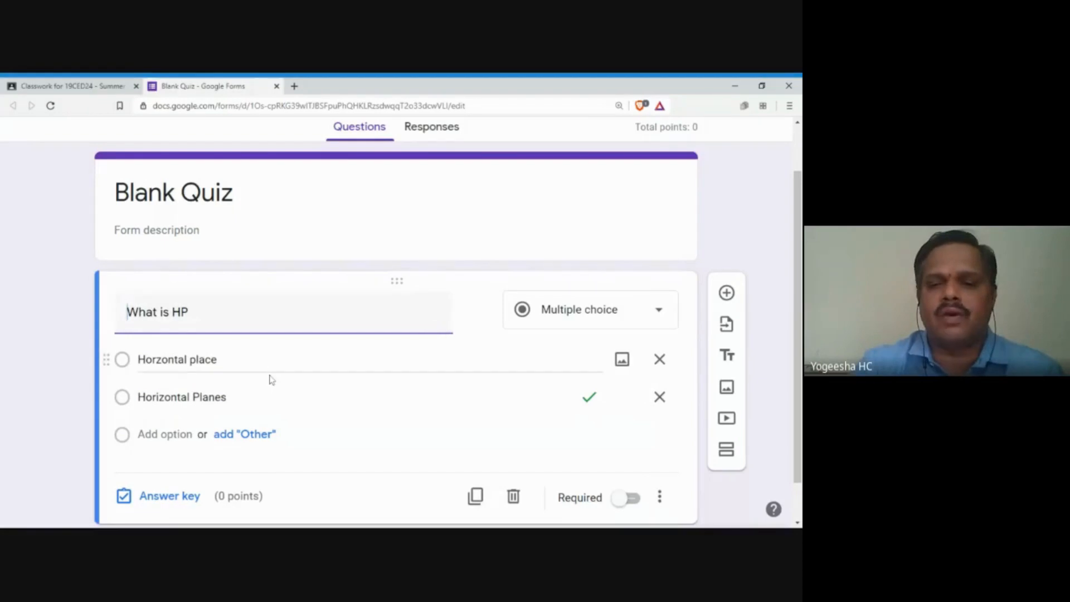
scroll(285, 413, down, 1)
click(149, 454)
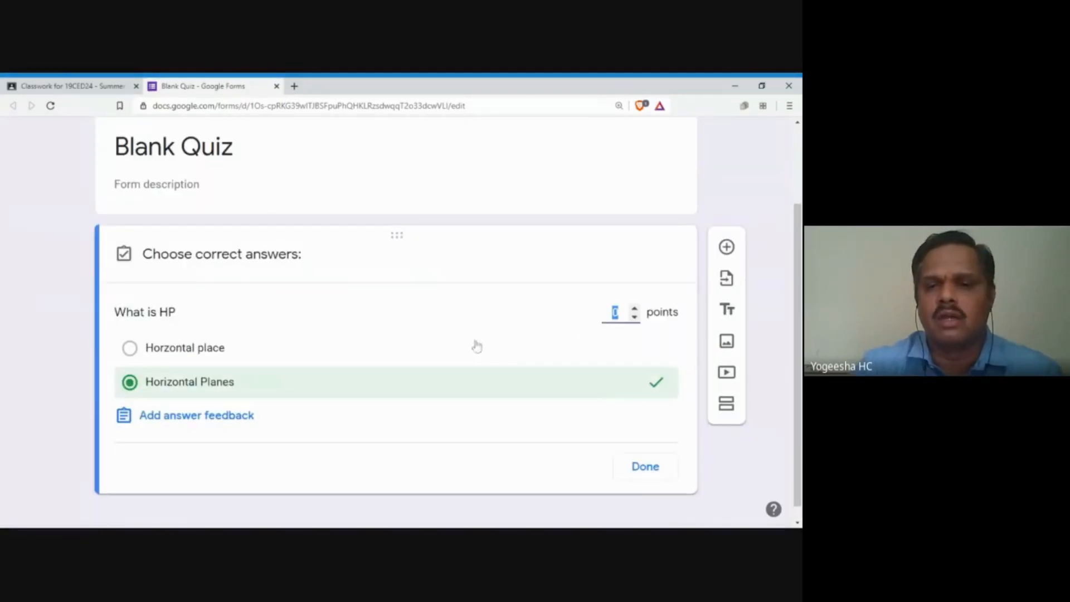
text(1)
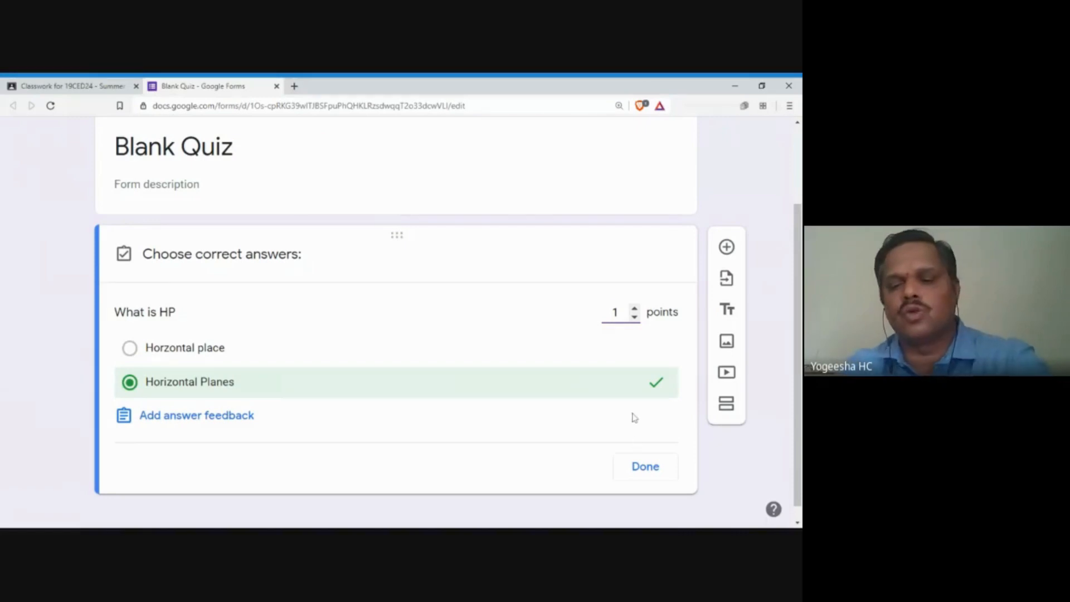
key(BackSpace)
text(2)
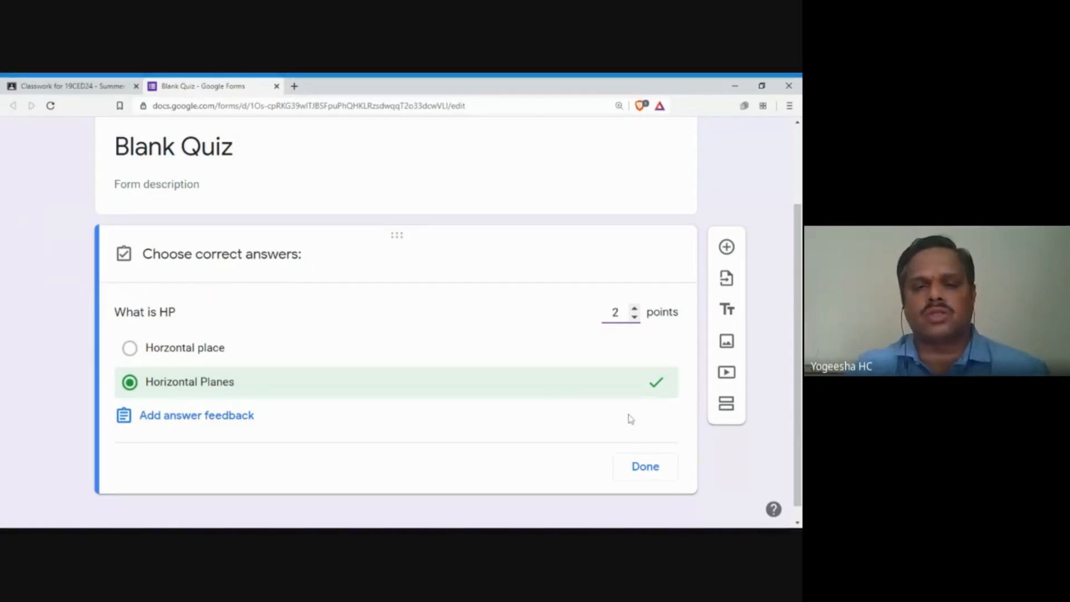
click(643, 465)
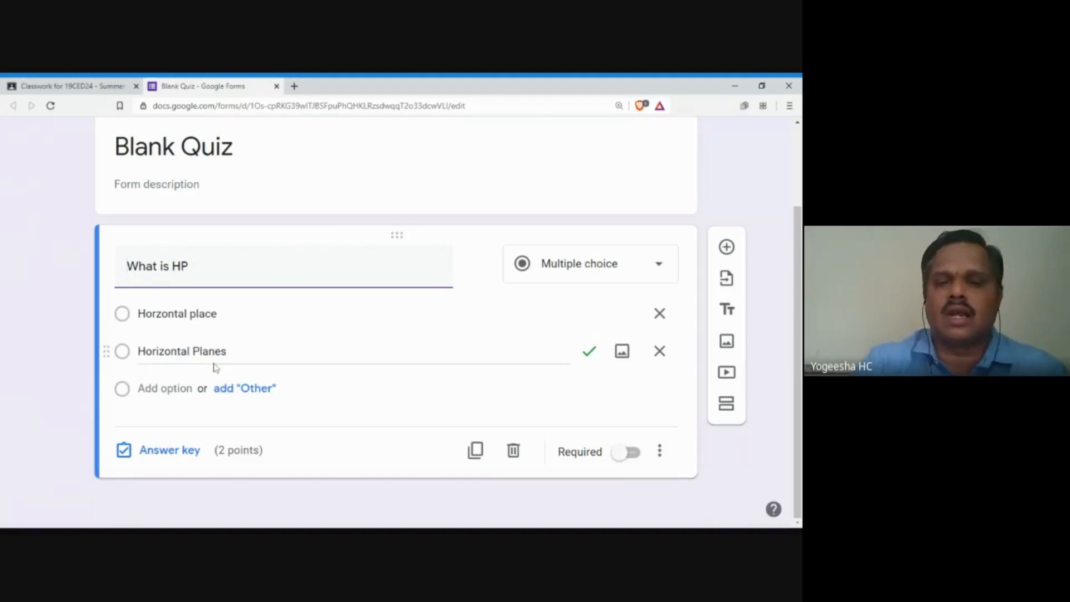
Step: Make the What is HP question required
click(617, 458)
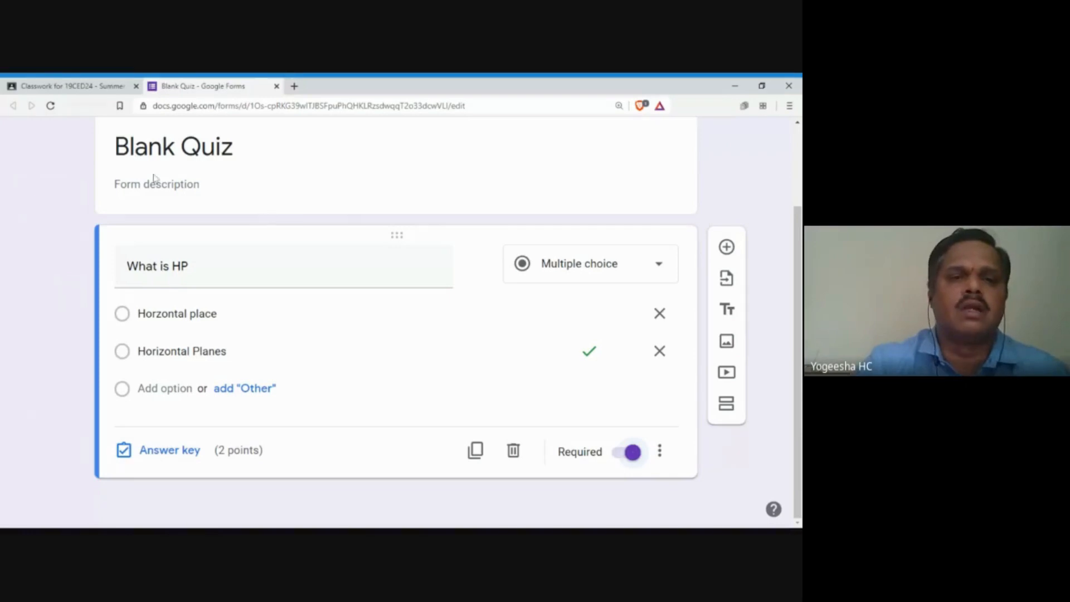
scroll(192, 242, up, 2)
click(191, 242)
Step: Retitle the quiz 'CIE-1 Quiz', add a blank question, and close the form
text(Cl)
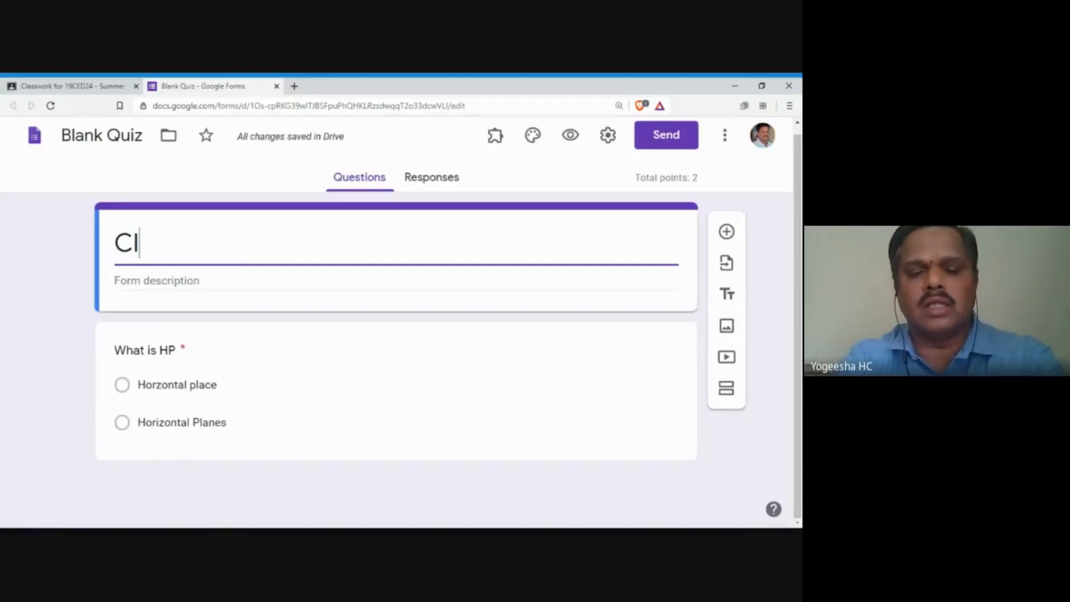
text(E-1 Quiz)
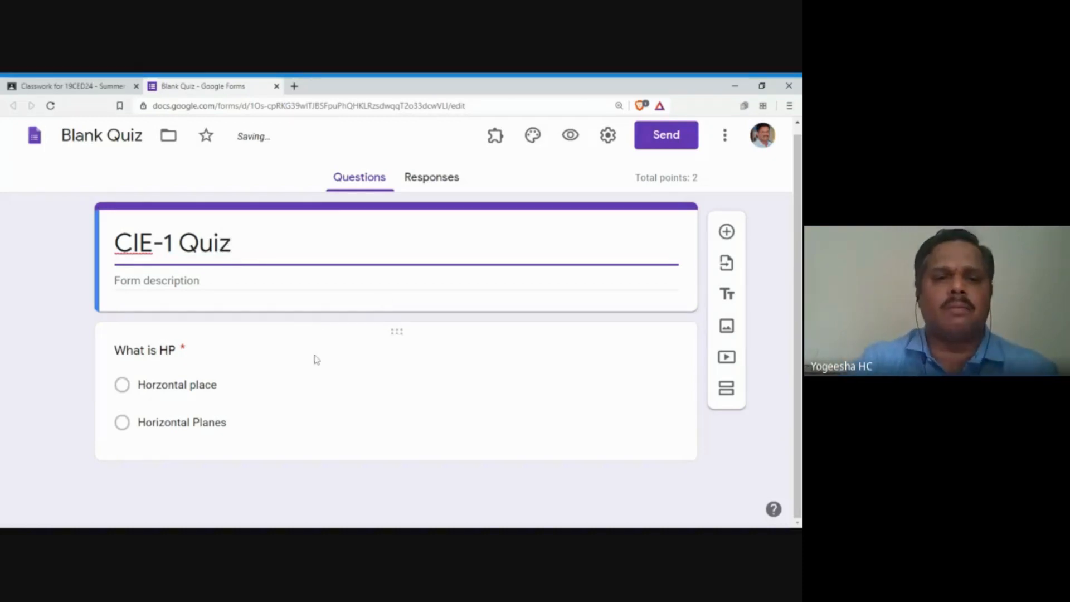
click(239, 478)
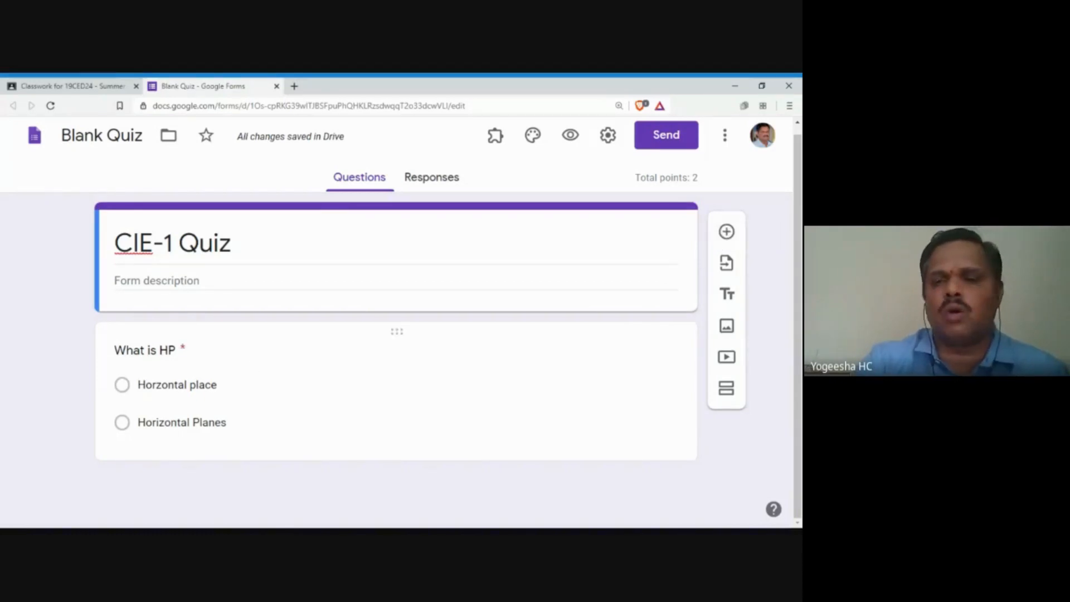
click(725, 236)
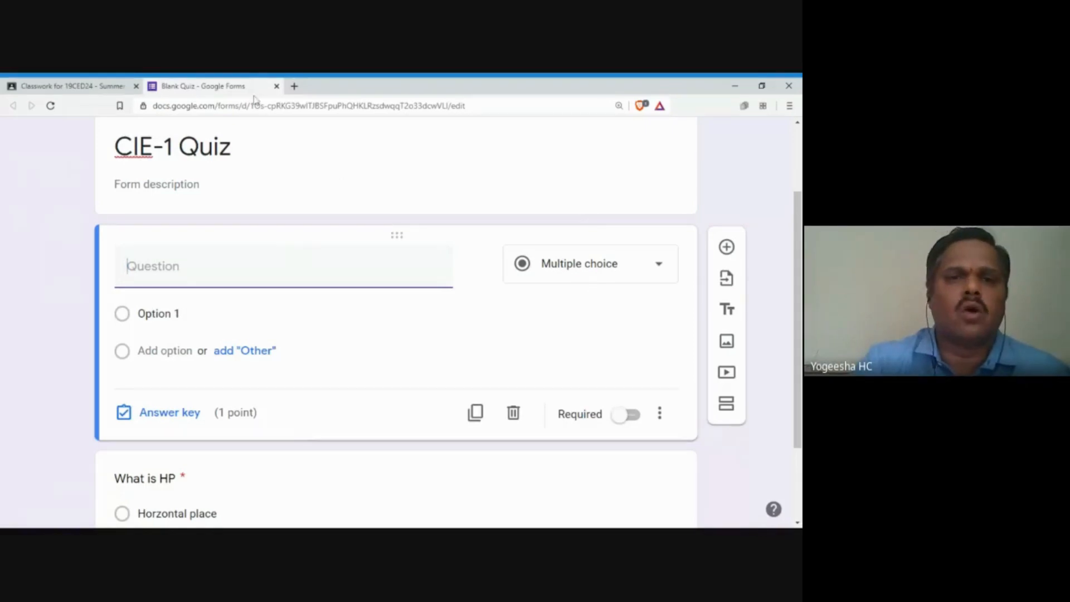
click(276, 87)
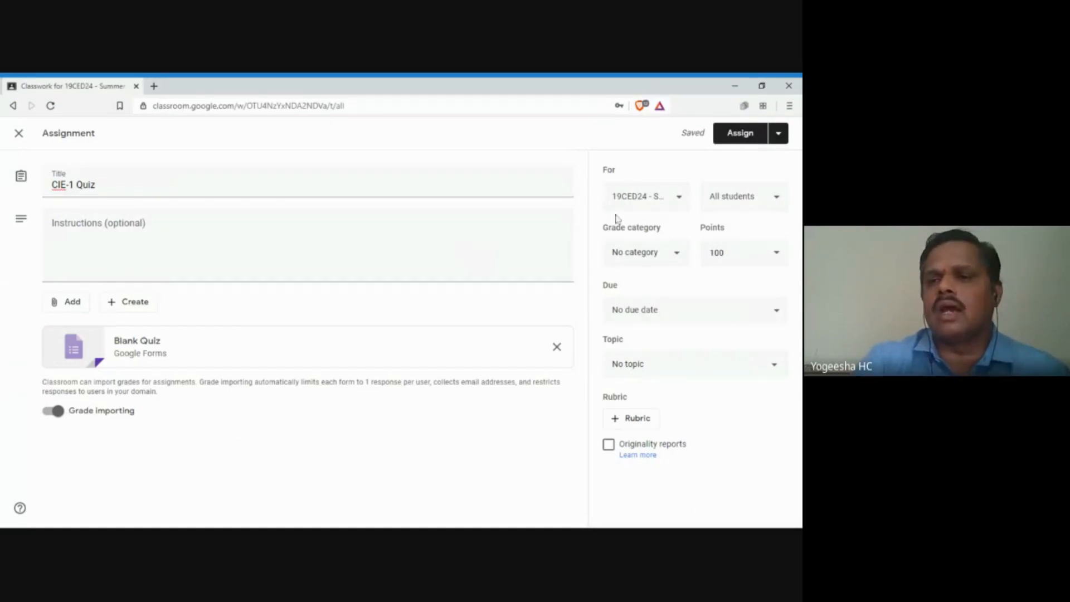
Step: Schedule the CIE-1 Quiz assignment for May 19 at 11:00 AM
click(778, 133)
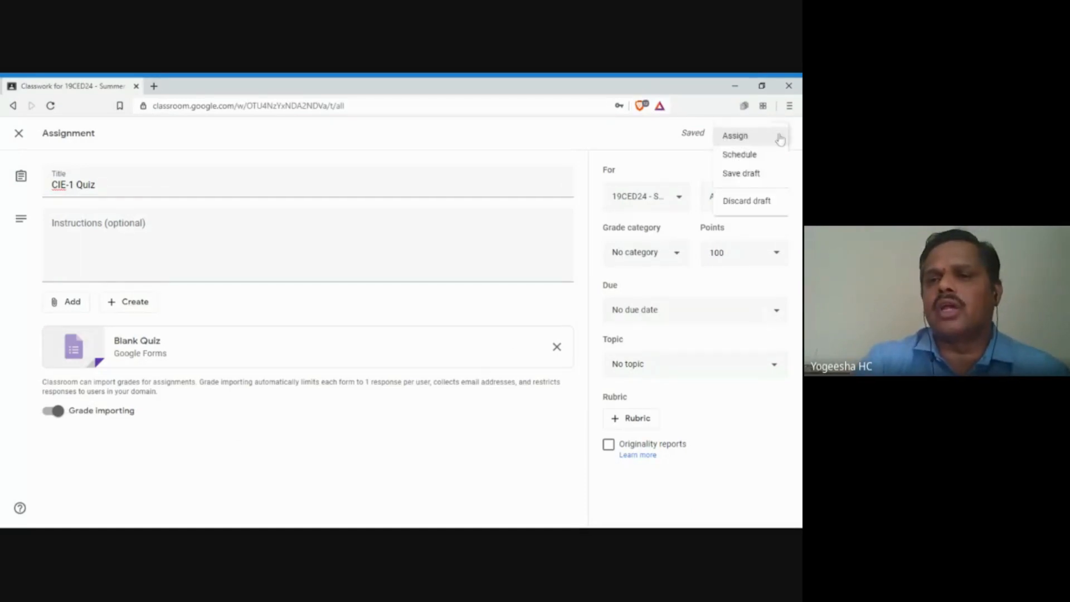
click(750, 156)
click(439, 305)
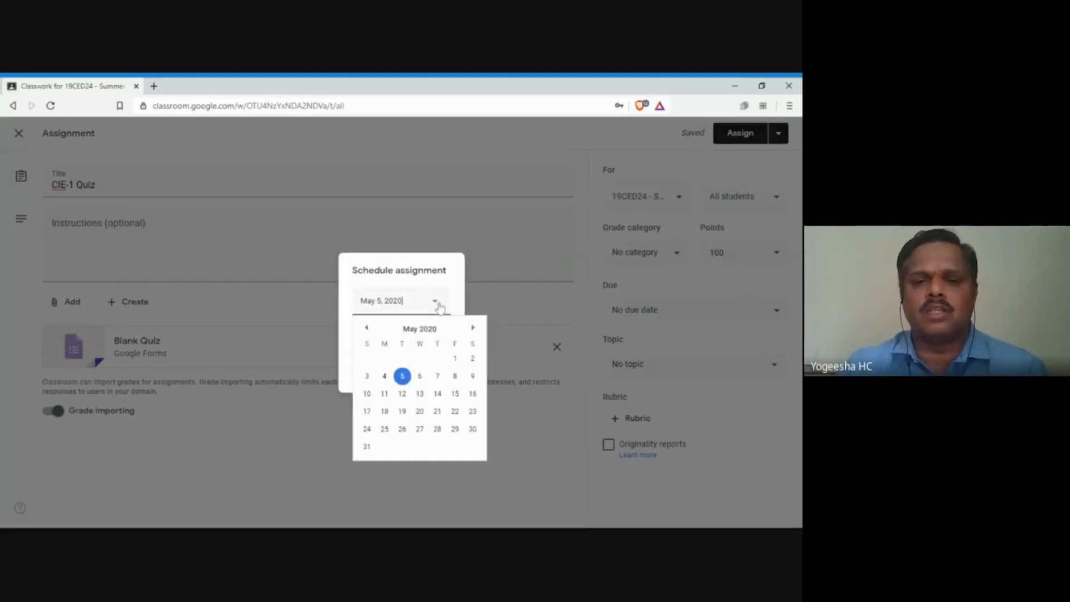
click(401, 412)
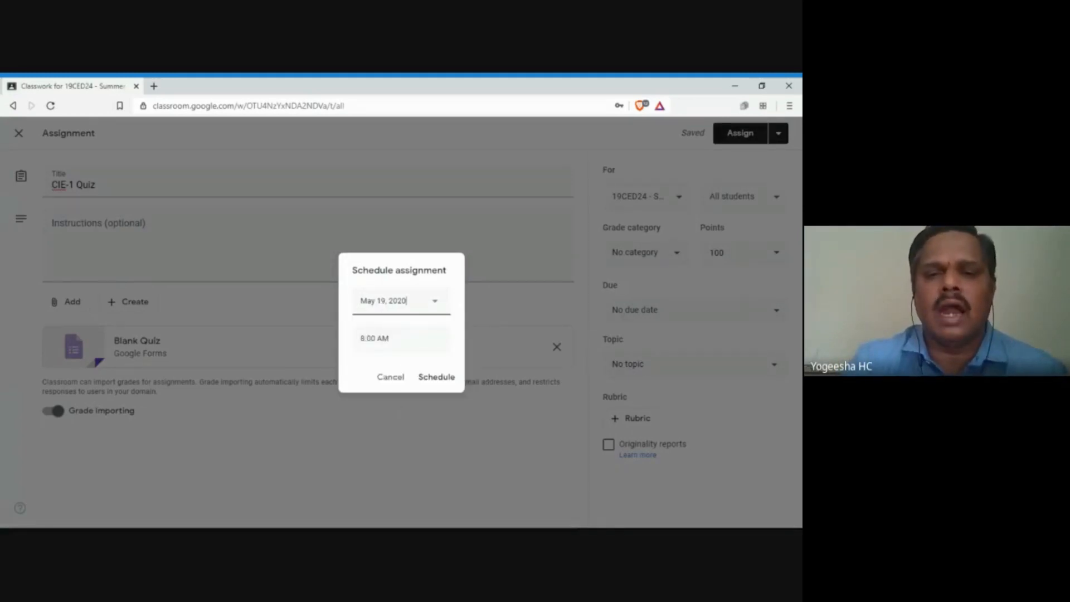
key(Tab)
key(Left)
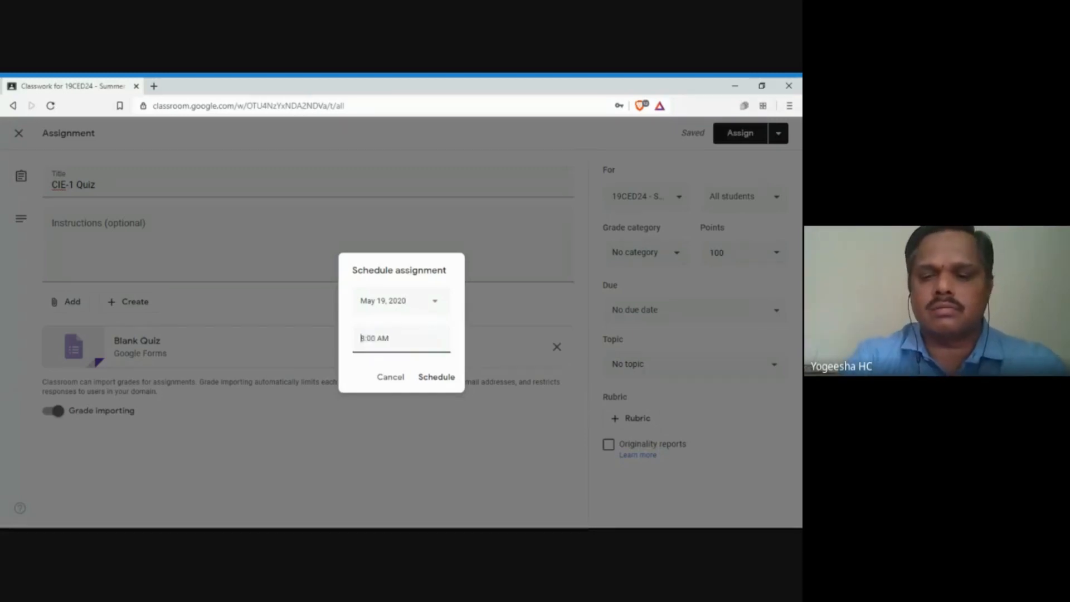
key(Delete)
text(11)
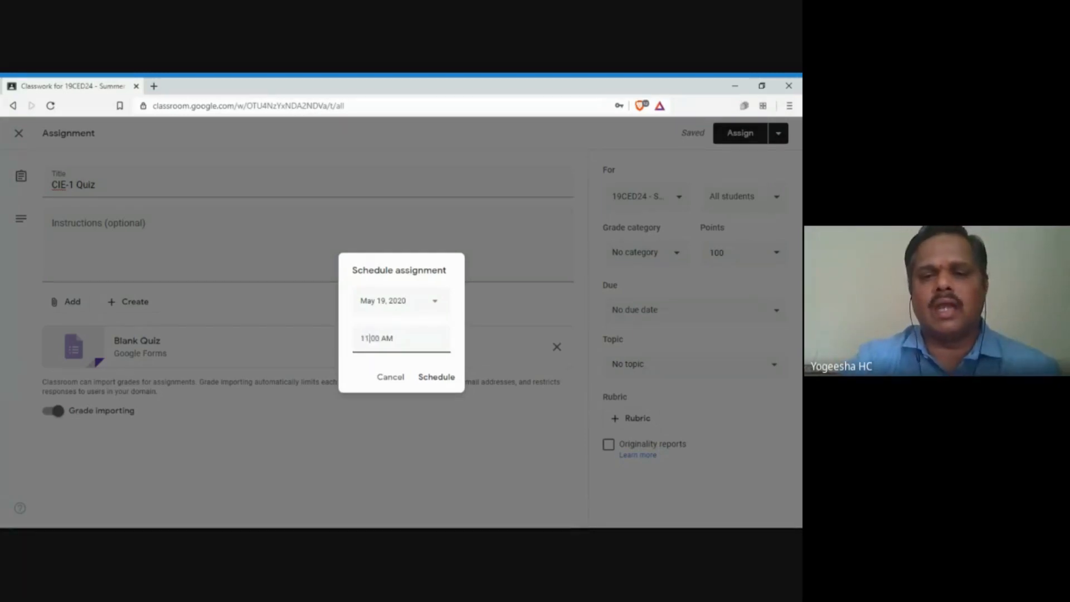
click(432, 377)
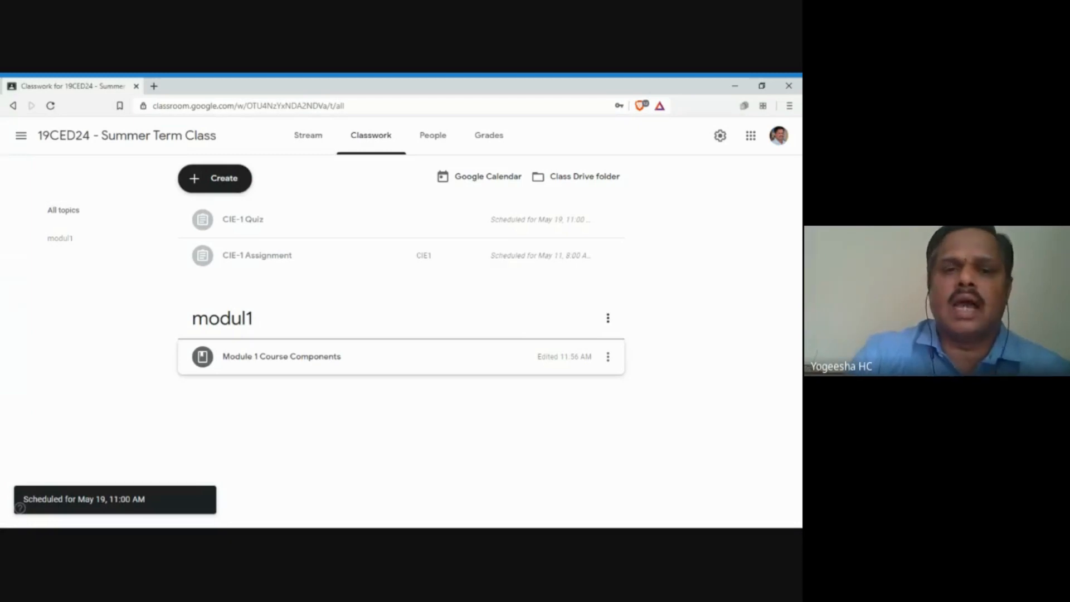
click(212, 184)
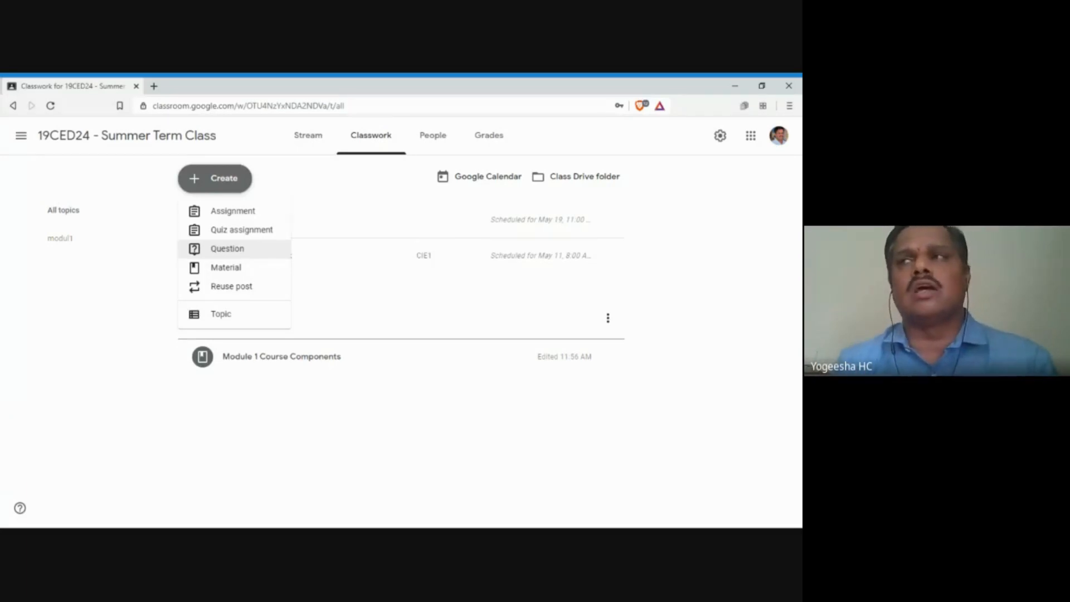
click(236, 248)
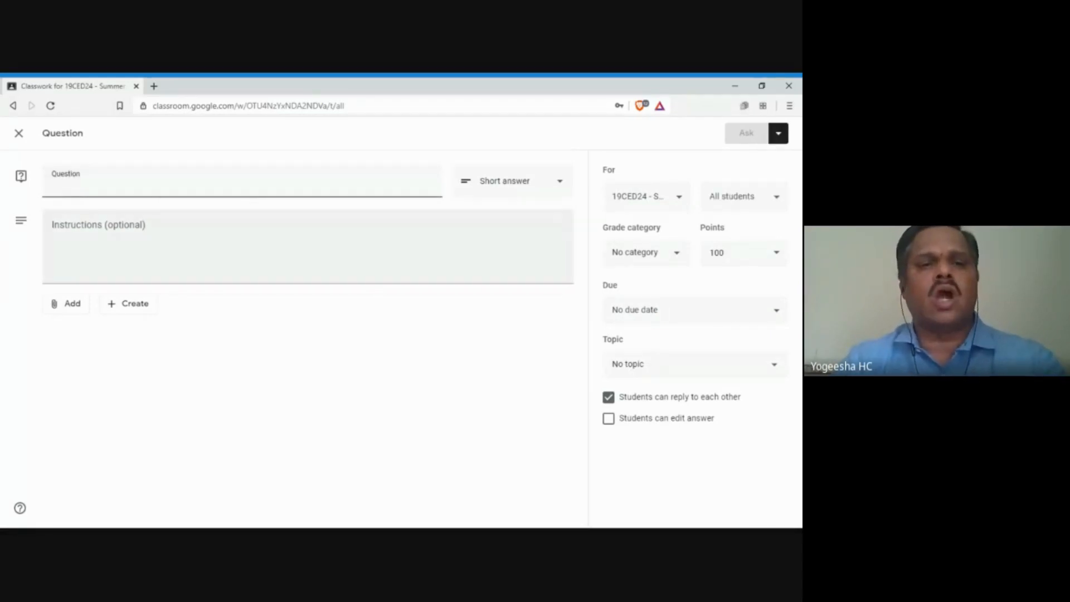
click(565, 191)
click(499, 183)
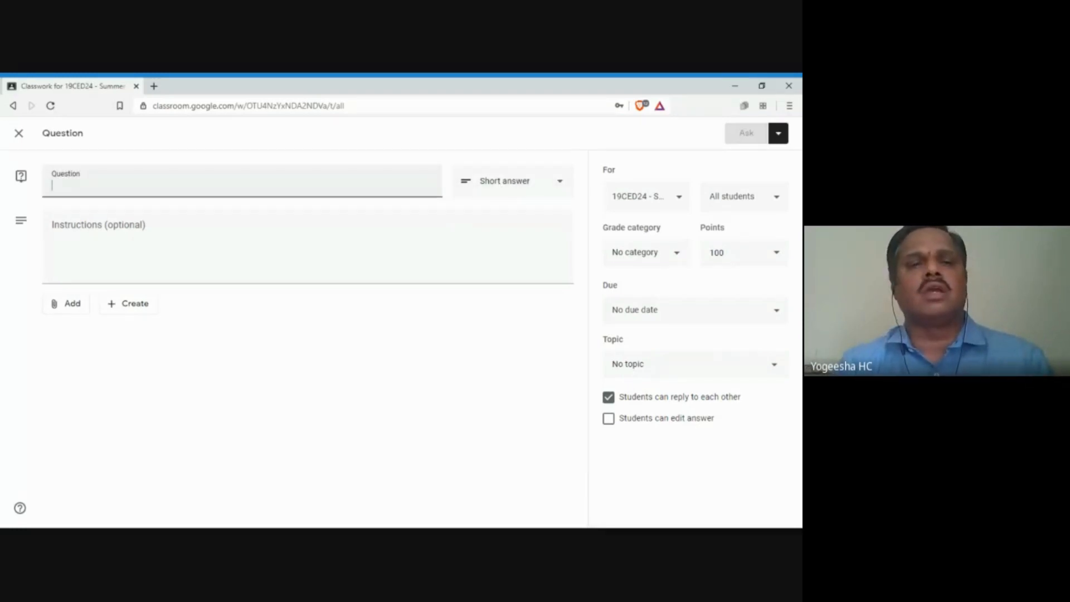
click(22, 142)
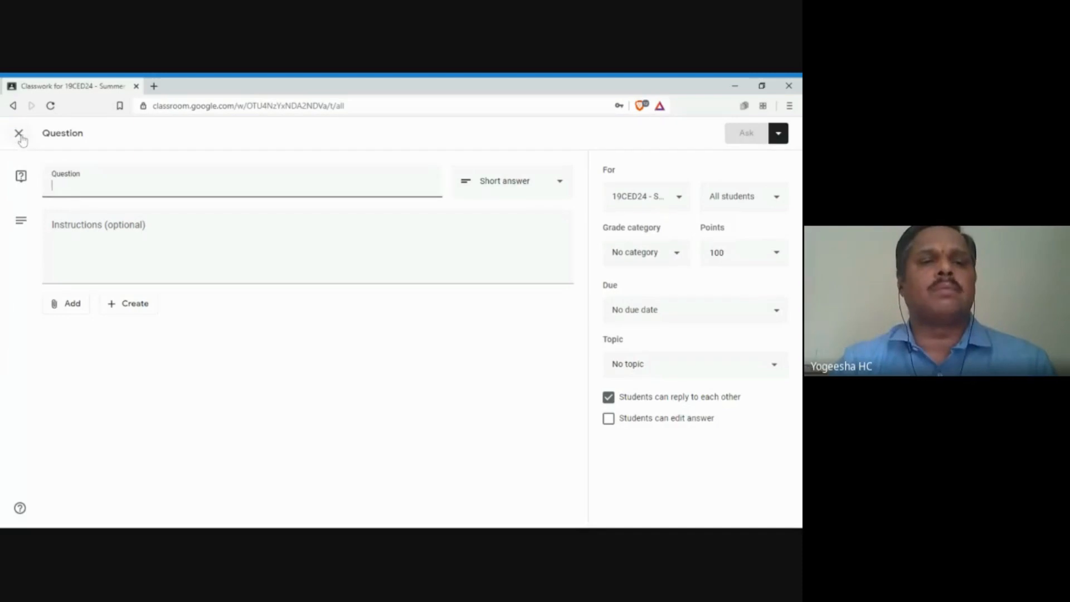
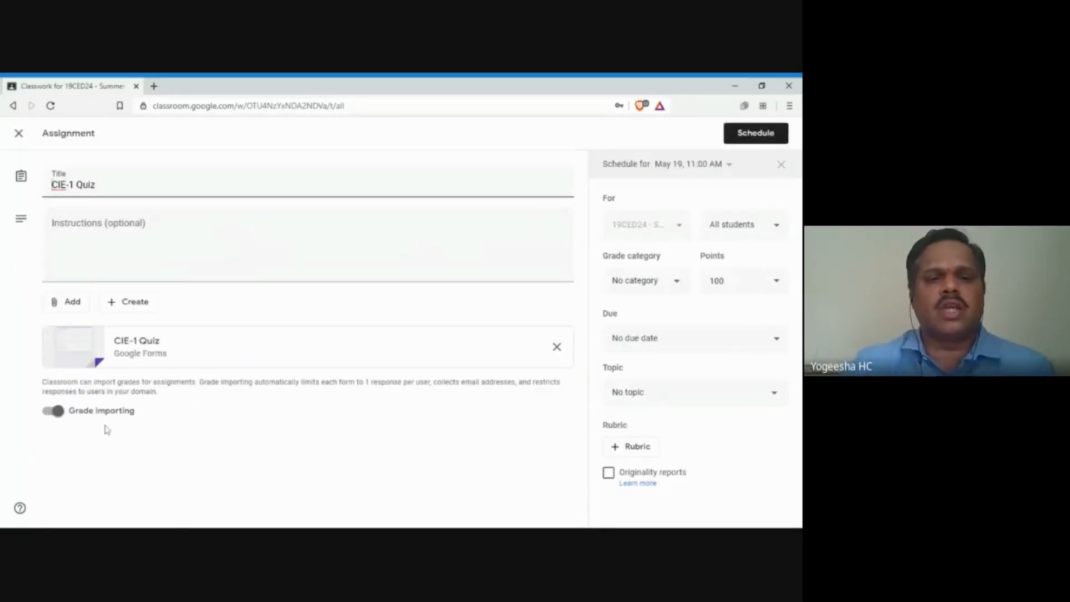
Step: Keep grade importing on for the CIE-1 Quiz form and close the assignment editor
click(59, 413)
click(53, 414)
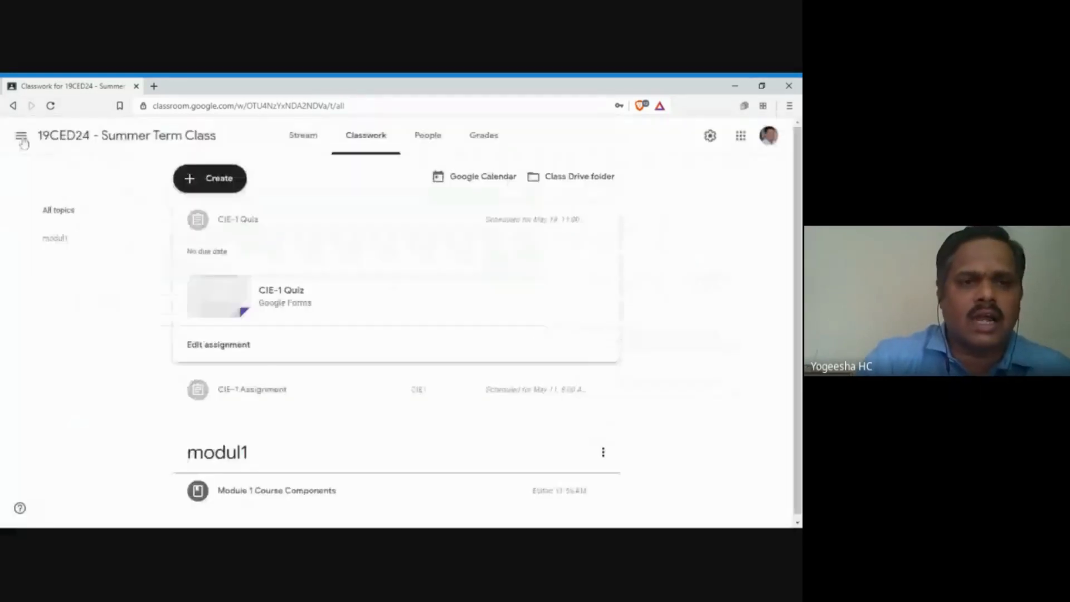
click(19, 134)
Step: Go to the classwork of the CAED Class for Even Semester BE 2019-20
click(21, 135)
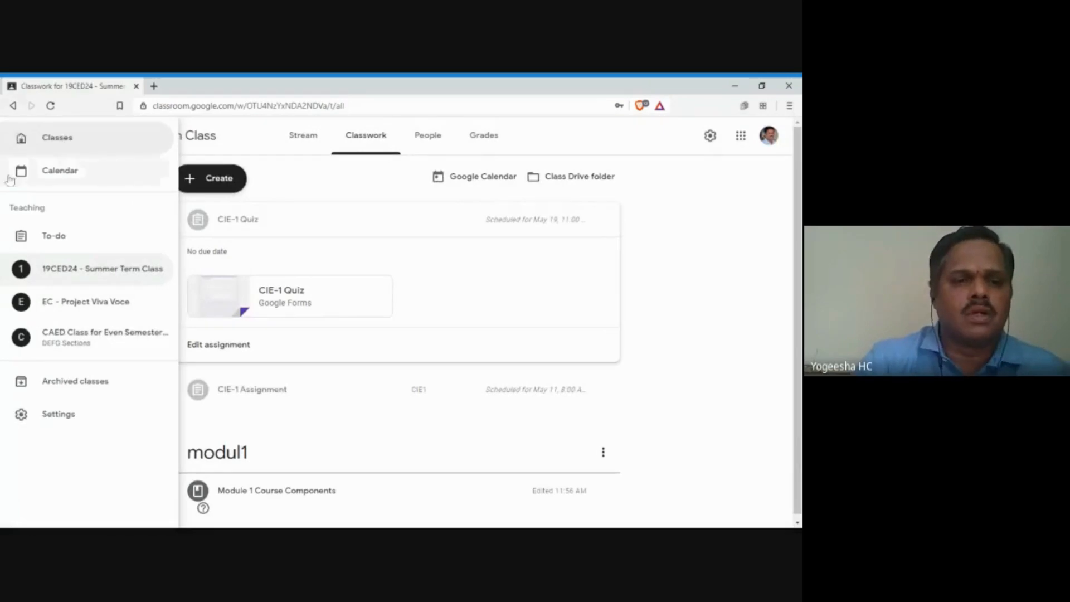
click(40, 332)
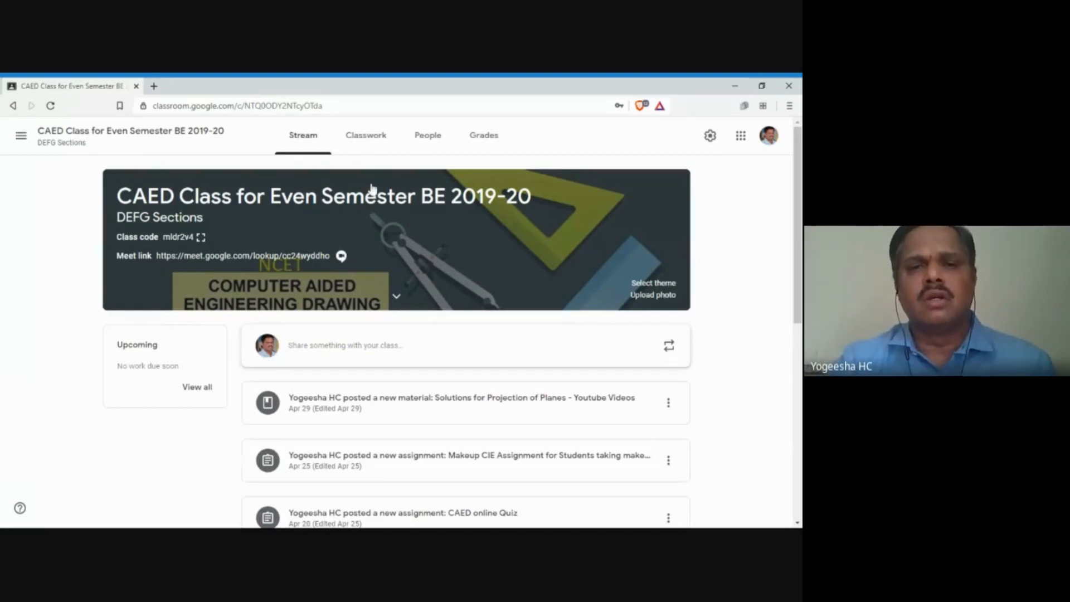
click(370, 148)
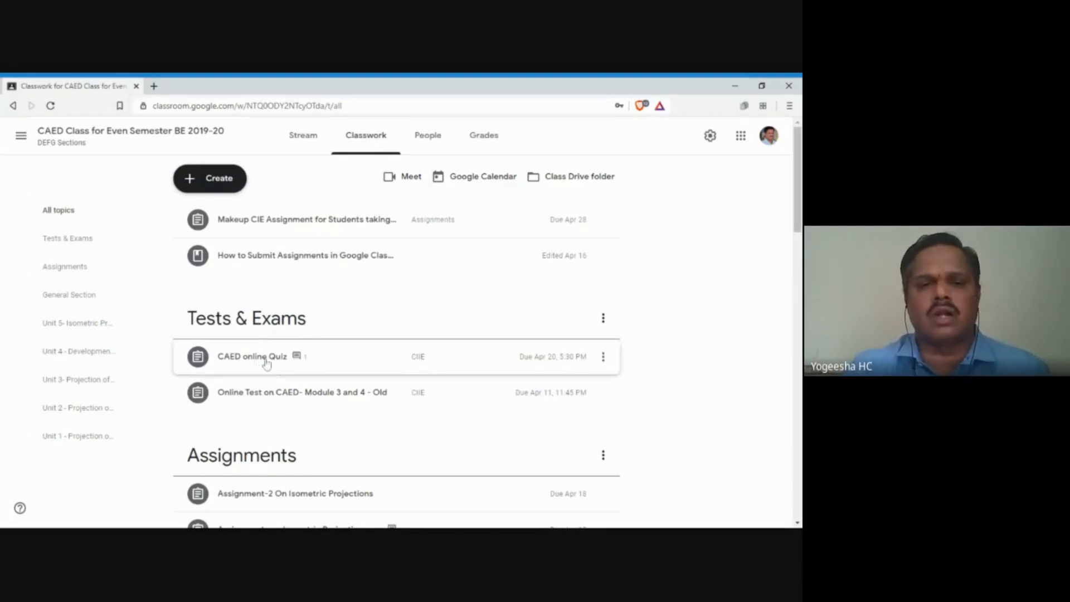
Step: Expand the CAED online Quiz and open its student work
click(266, 361)
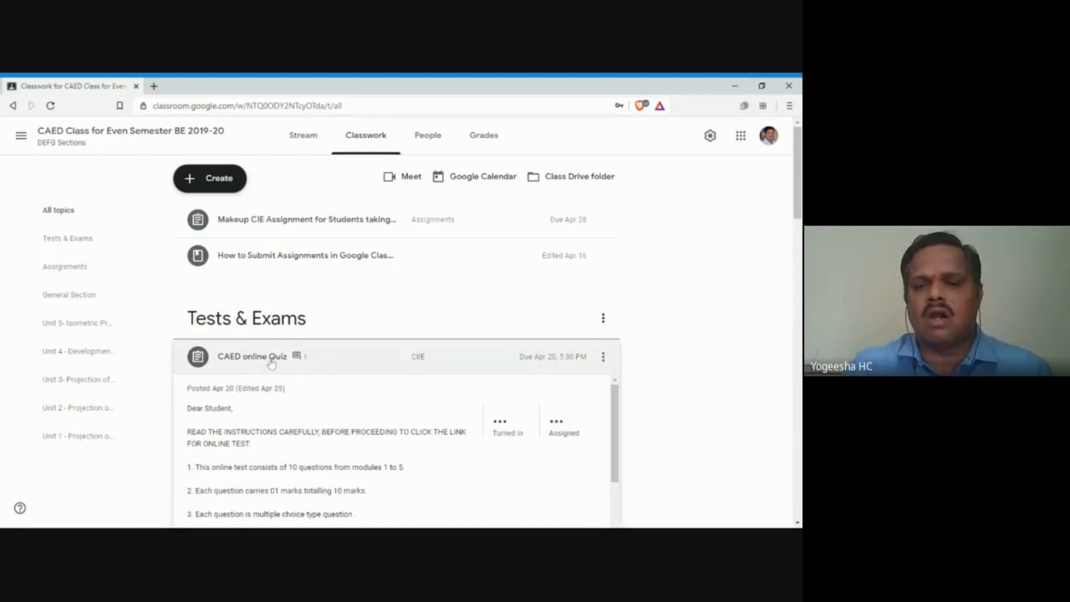
scroll(306, 338, down, 2)
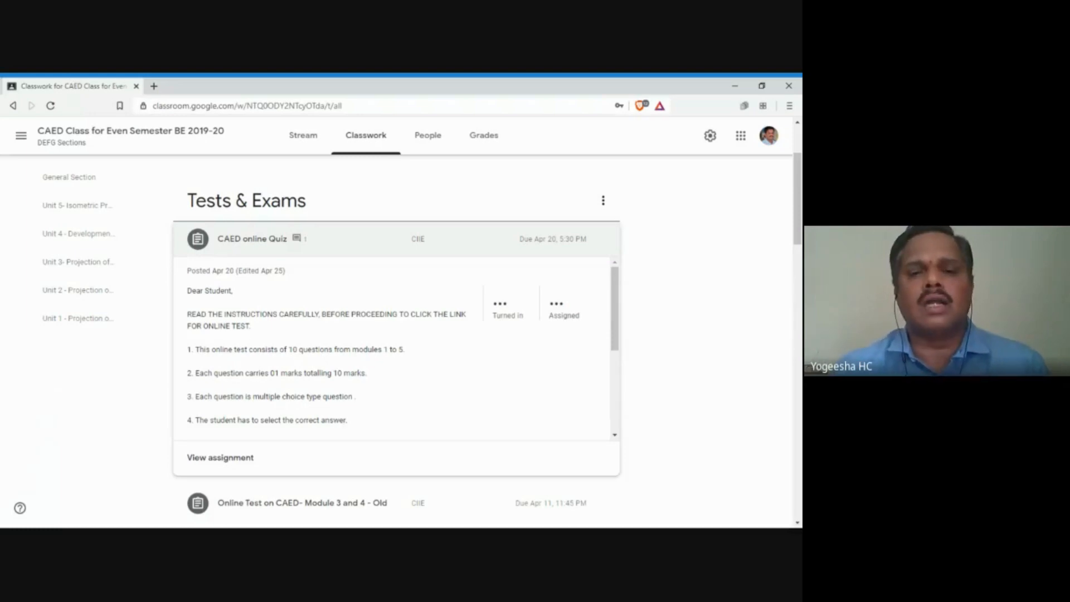
click(243, 465)
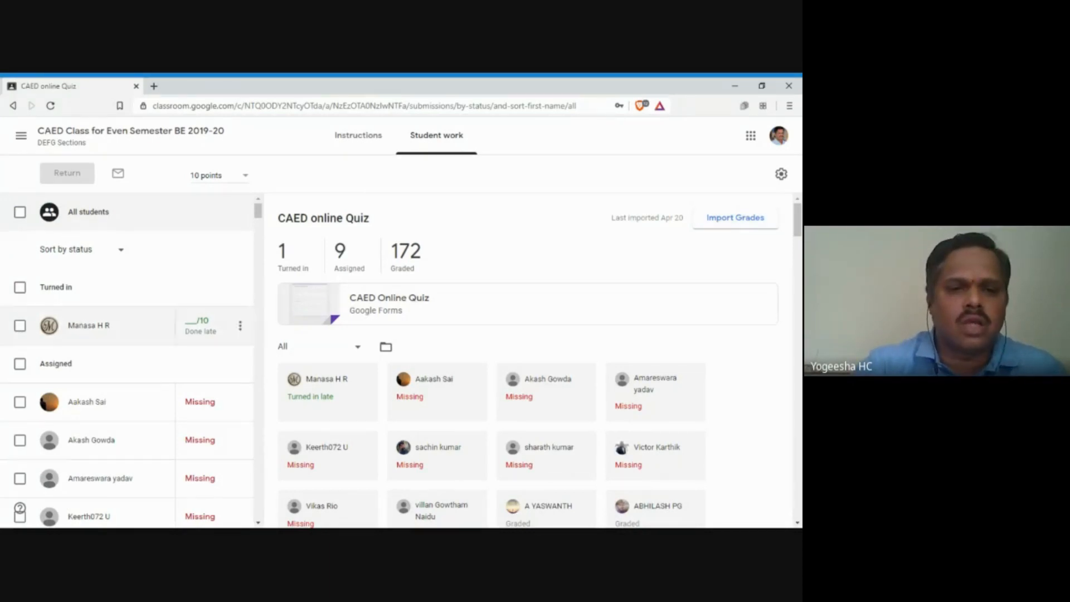
Step: Scroll through the CAED online Quiz students' marks out of 10, including the 8/10 grade
scroll(127, 314, down, 8)
scroll(165, 287, down, 10)
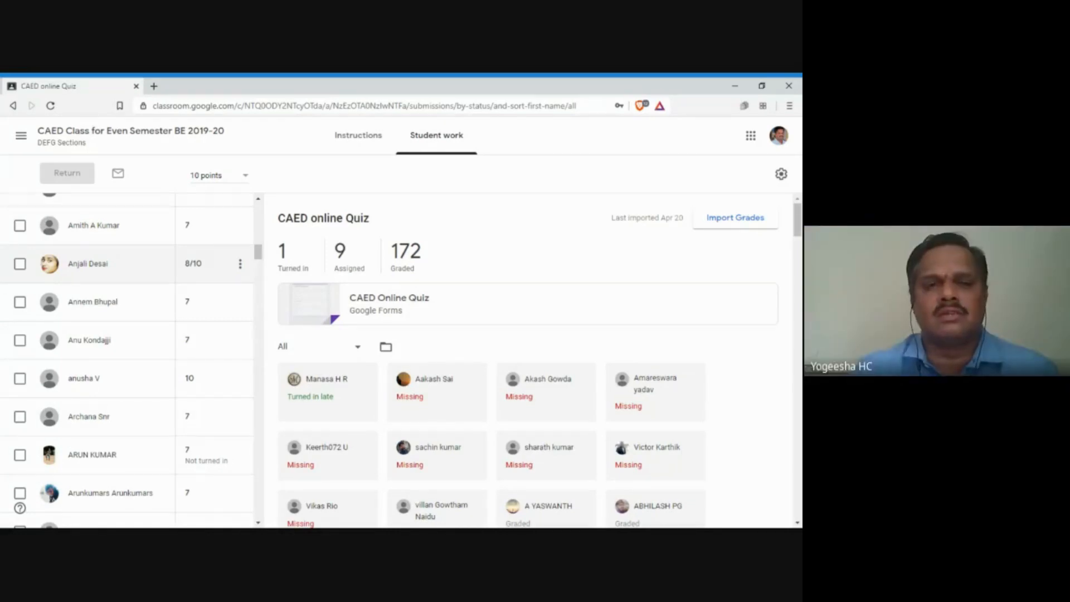
click(20, 135)
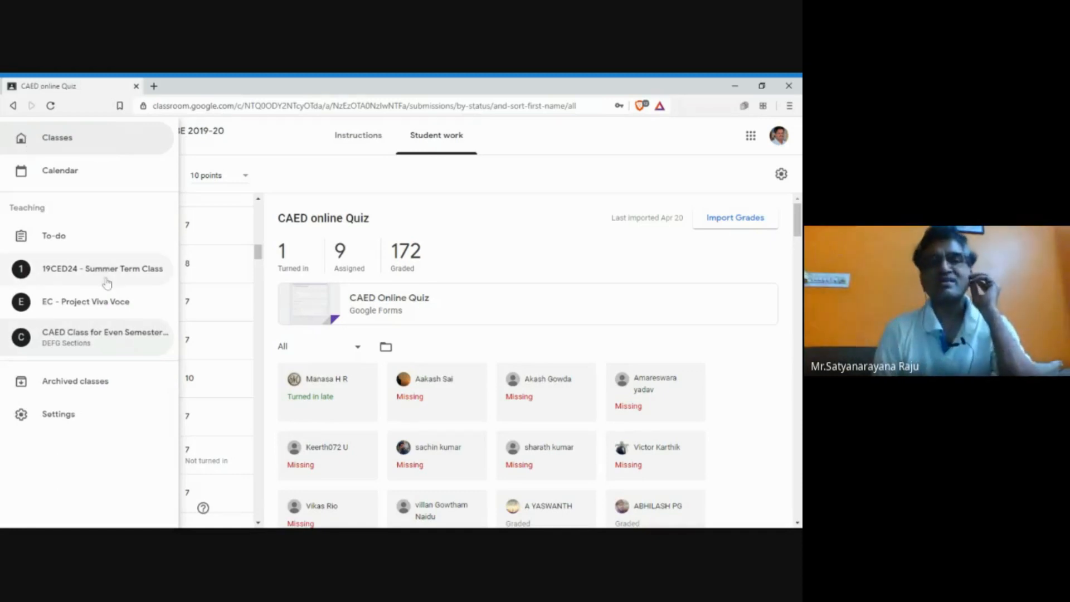
Step: Return to the 19CED24 - Summer Term Class stream, then switch to another window
click(68, 272)
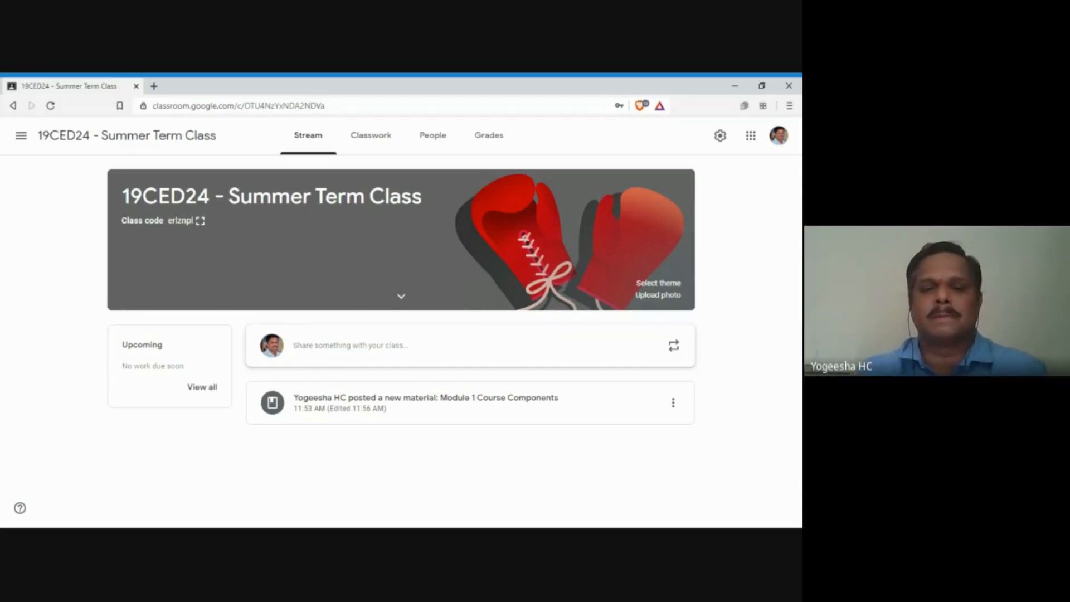
key(alt+Tab)
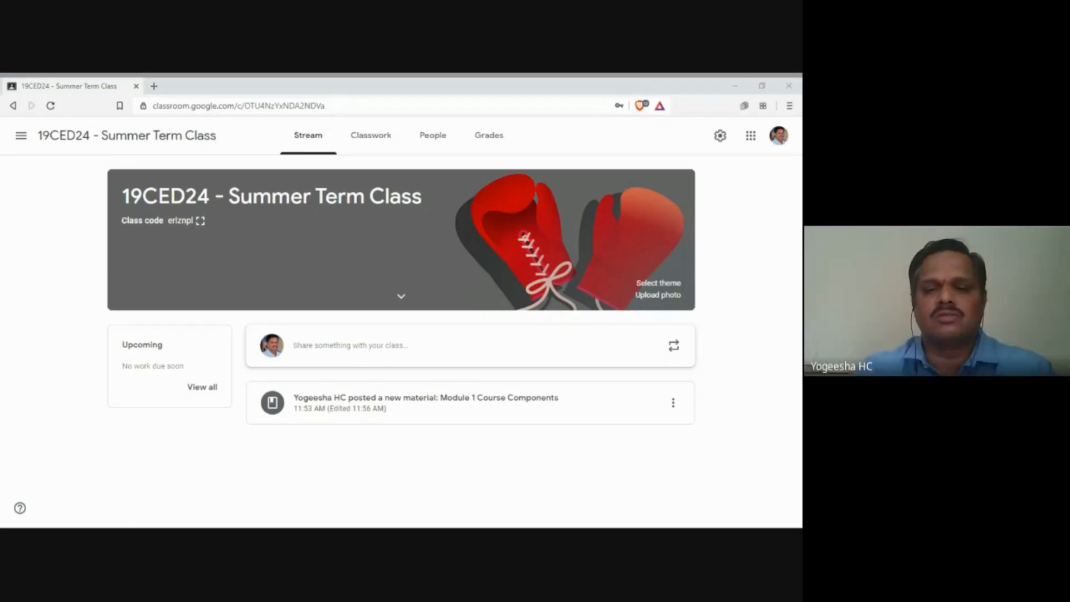